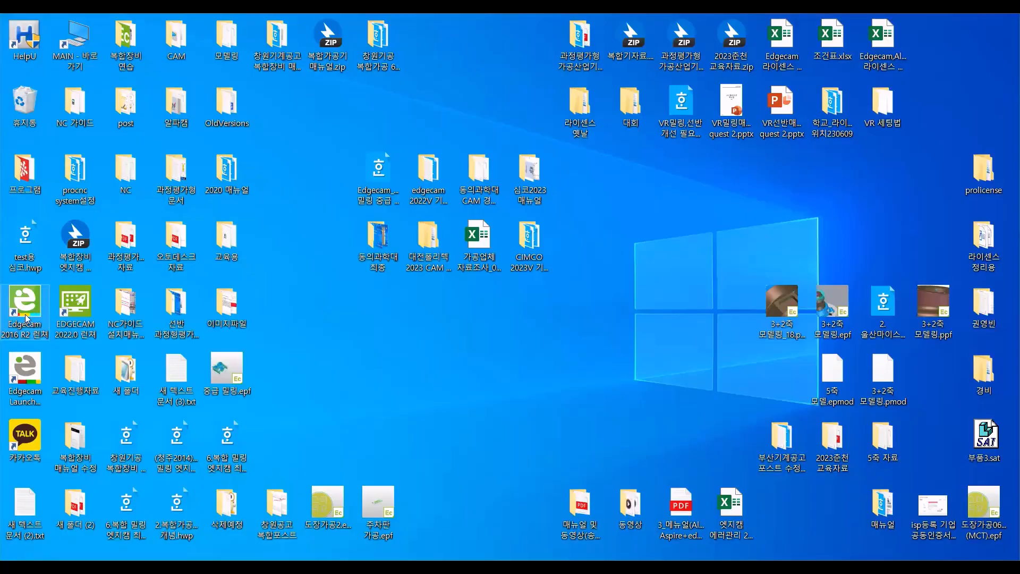
Step: Open the Edgecam 2016 R2 launcher and start Part Modeler from it
double_click(25, 318)
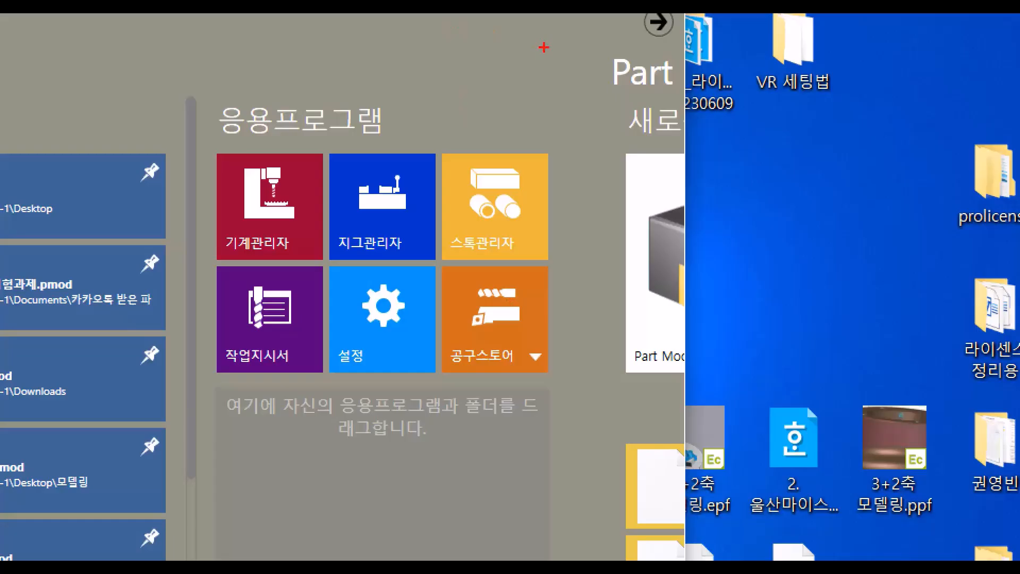
mouse_move(575, 48)
left_mouse_down("ctrl")
mouse_move(724, 215)
mouse_move(729, 409)
left_mouse_up("ctrl")
mouse_move(577, 146)
left_mouse_down("ctrl+shift")
mouse_move(281, 14)
mouse_move(326, 79)
left_mouse_up("ctrl+shift")
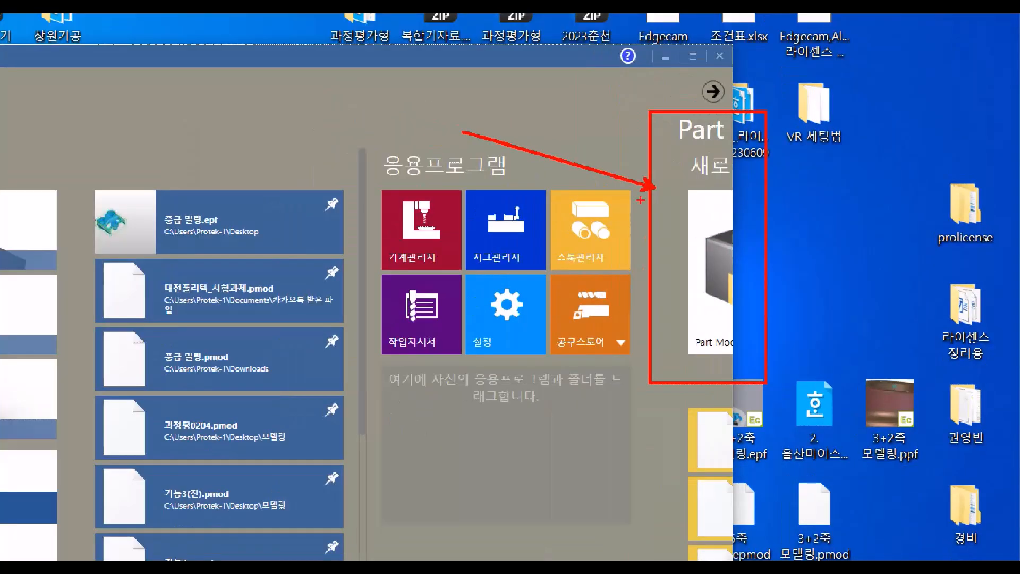
mouse_move(684, 73)
left_mouse_down("ctrl")
mouse_move(736, 111)
mouse_move(959, 20)
left_mouse_up("ctrl")
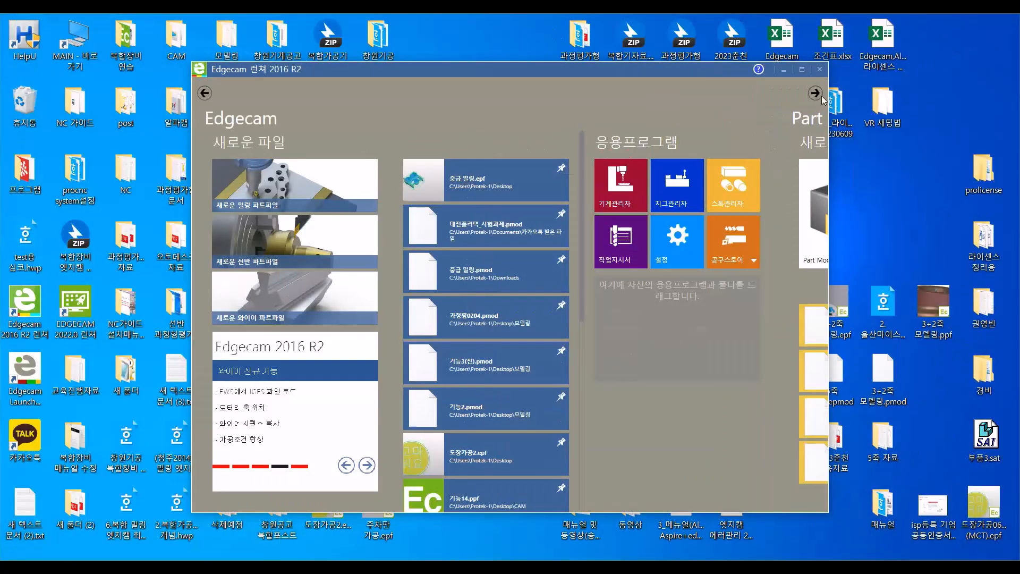
left_click(713, 91)
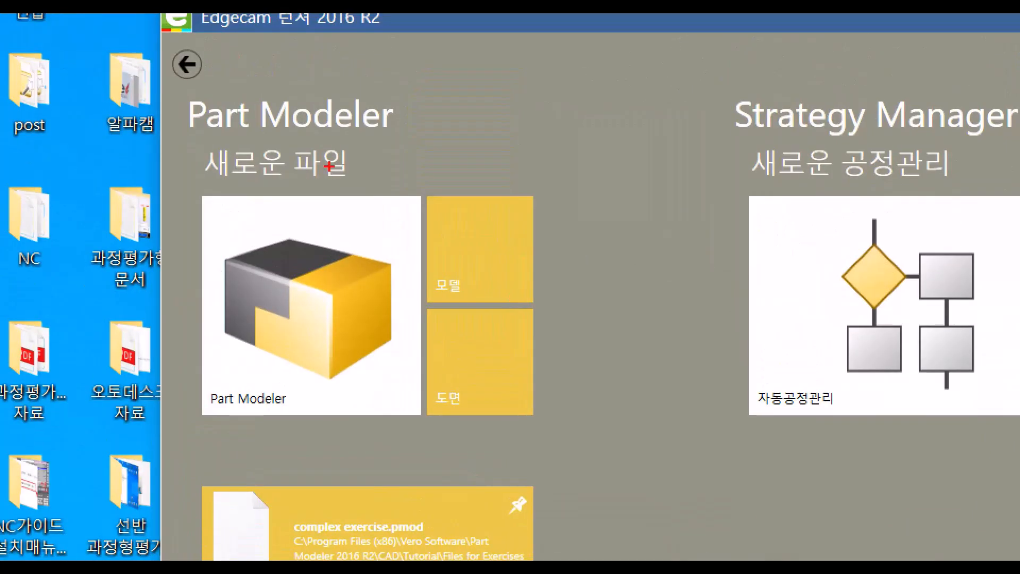
left_click_drag(165, 94, 658, 452)
left_click_drag(381, 262, 615, 94)
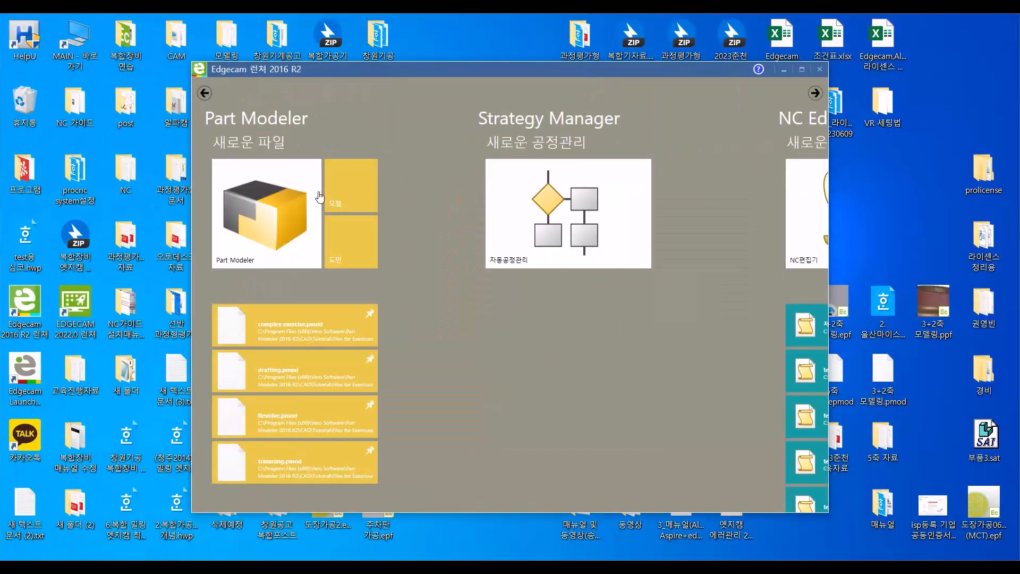
left_click(311, 258)
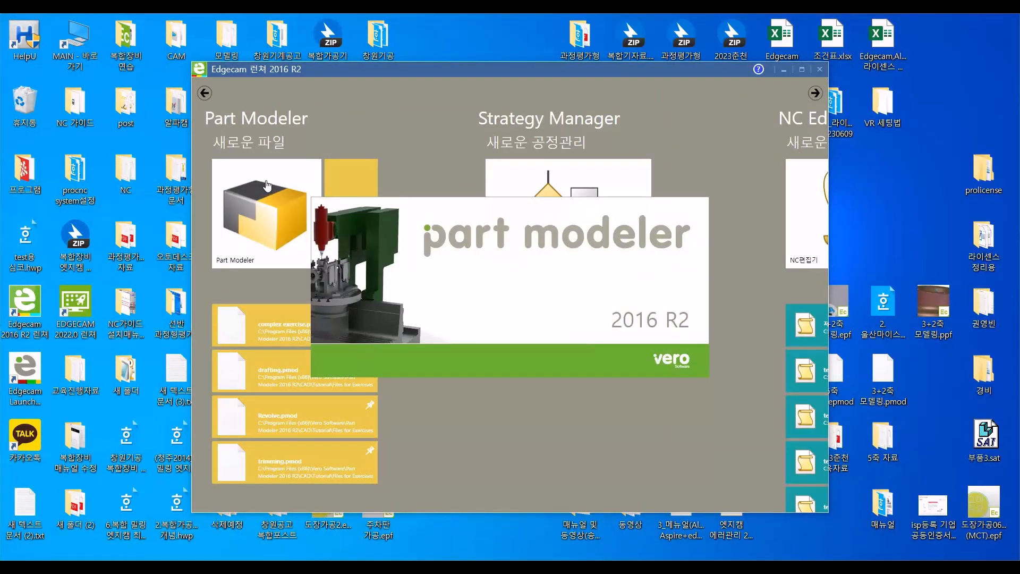
Step: Switch to the 3-2.pdf part drawing and examine the plate's overall width and height dimensions
mouse_move(306, 563)
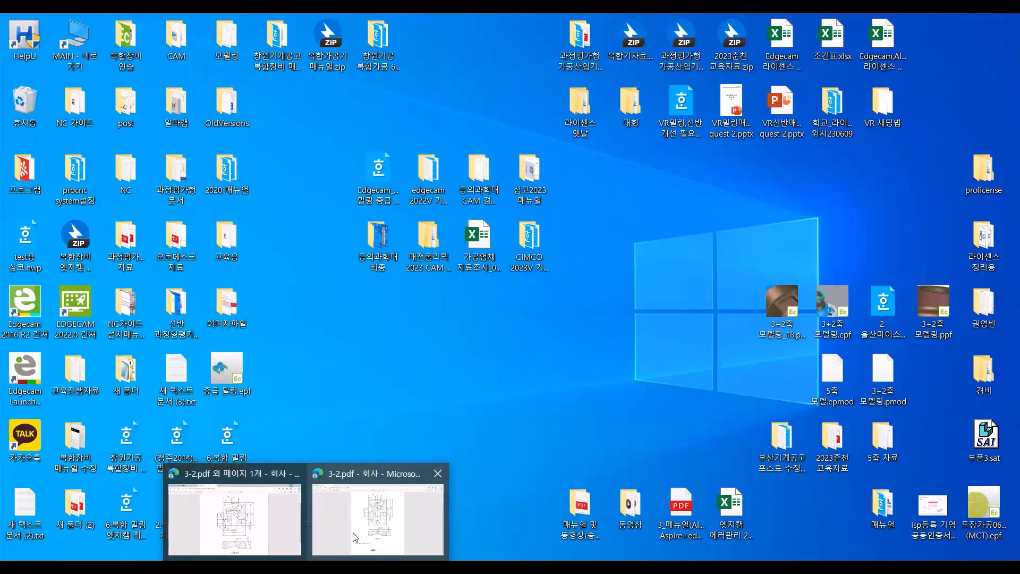
left_click(356, 534)
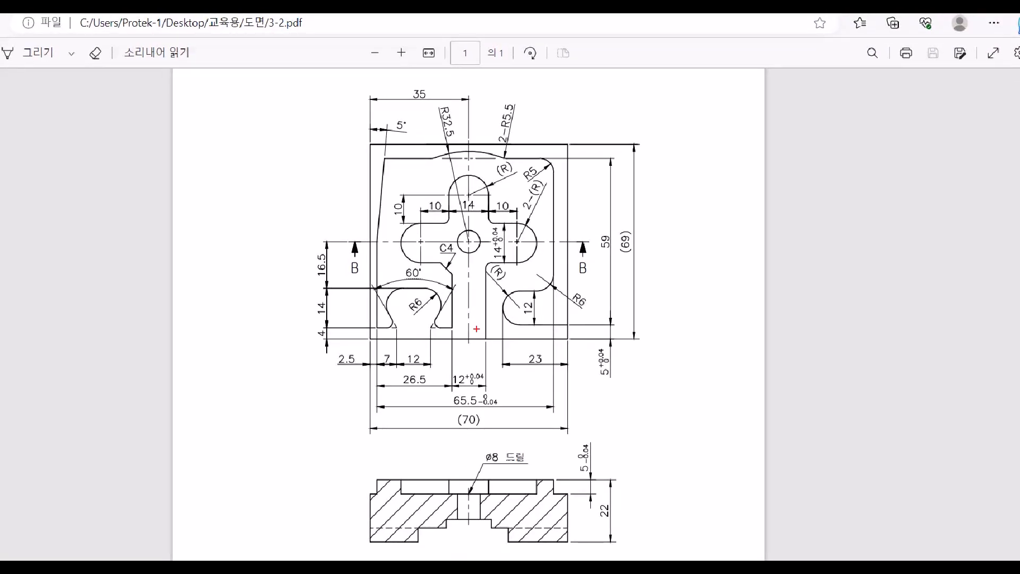
mouse_move(472, 330)
left_mouse_down("ctrl+shift")
mouse_move(448, 380)
mouse_move(421, 402)
mouse_move(440, 405)
left_mouse_up("ctrl+shift")
key("e")
left_click_drag(446, 407, 490, 437)
left_click_drag(620, 226, 644, 265)
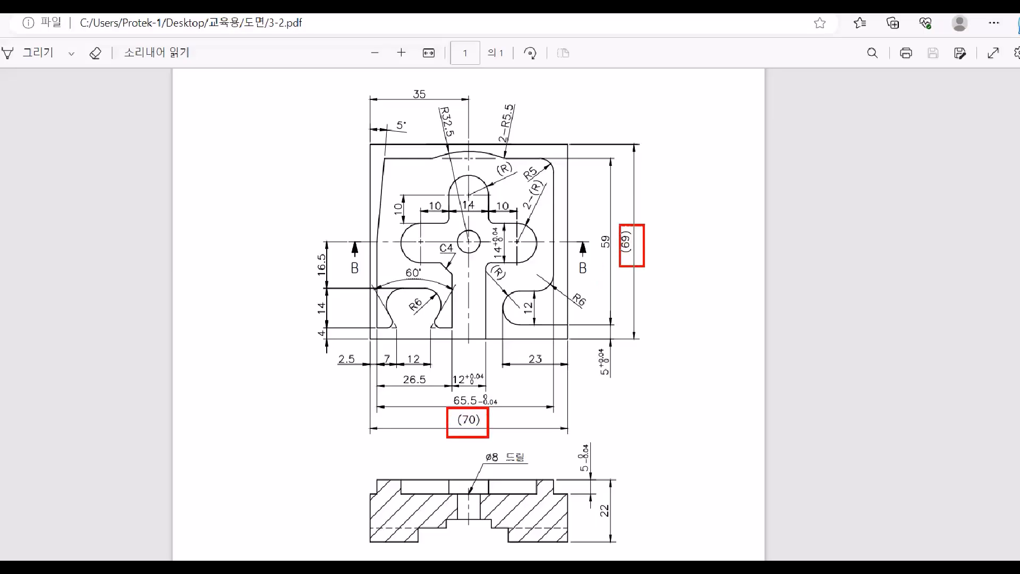
left_click_drag(671, 218, 661, 227)
left_click_drag(662, 227, 719, 196)
key("ctrl+z")
key("ctrl+z")
key("ctrl+z")
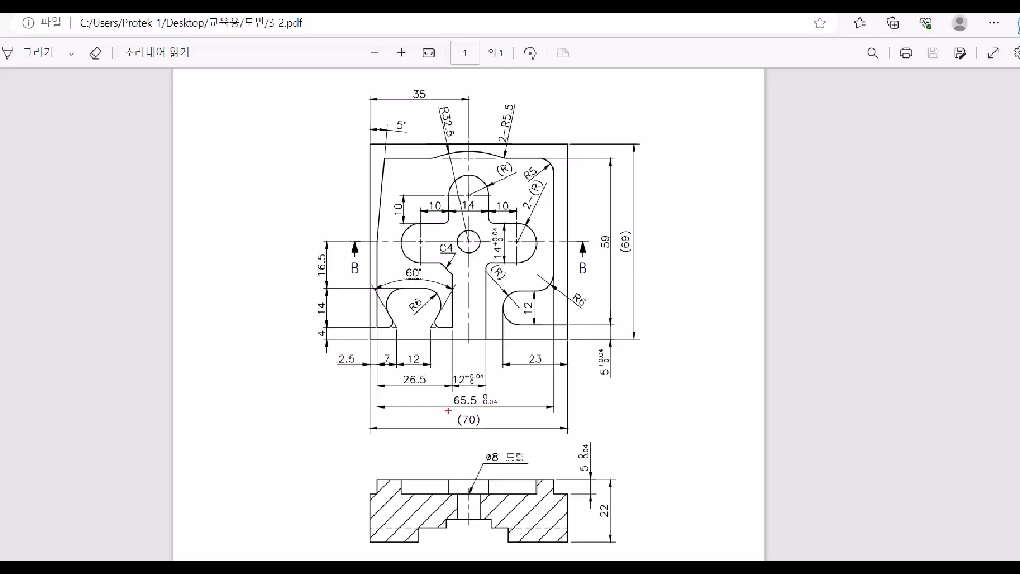
Step: Examine the drawing's horizontal dimensions to work out the margins between the plate's outer edges and the raised profile
mouse_move(448, 410)
left_mouse_down()
mouse_move(496, 425)
mouse_move(448, 414)
left_mouse_up()
left_click_drag(331, 354, 330, 355)
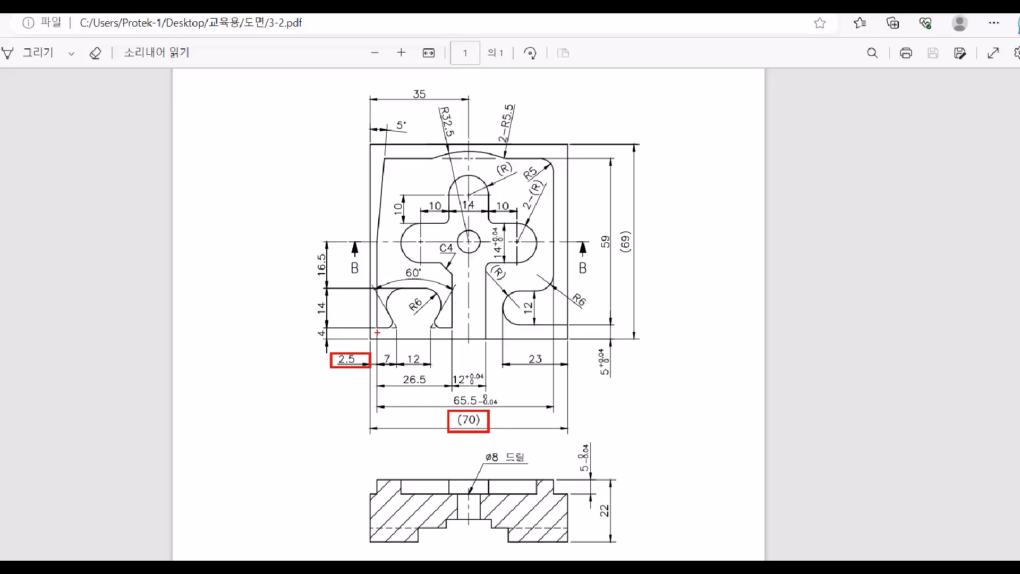
left_click_drag(377, 332, 378, 408, "ctrl+shift")
left_click_drag(554, 275, 553, 408)
mouse_move(444, 399)
left_mouse_down()
mouse_move(467, 391)
mouse_move(443, 398)
mouse_move(502, 406)
left_mouse_up()
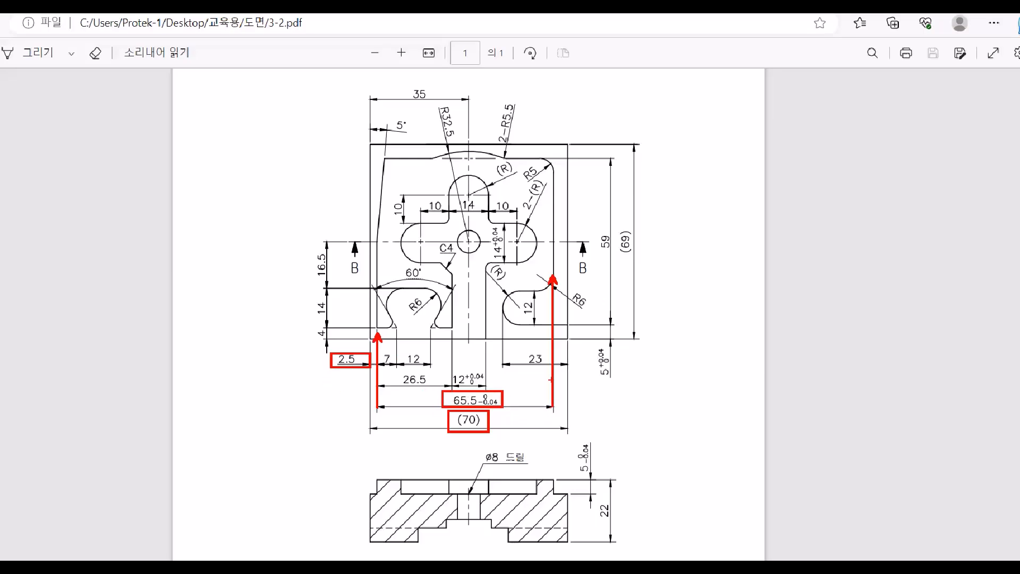
left_click_drag(552, 409, 553, 445)
left_click_drag(371, 330, 369, 456)
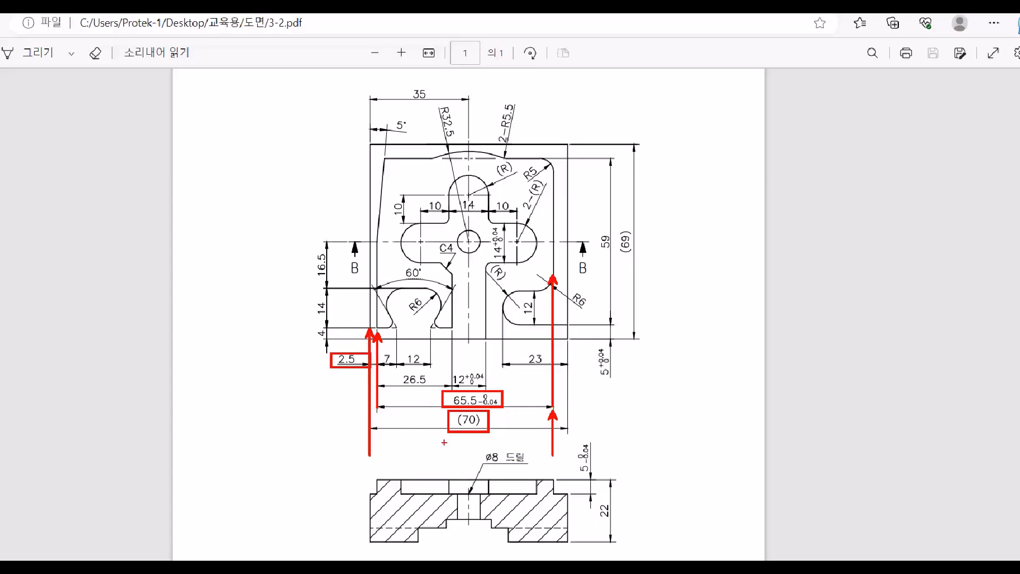
type("t")
type("6")
type("8")
key("Escape")
left_click_drag(553, 213, 554, 112)
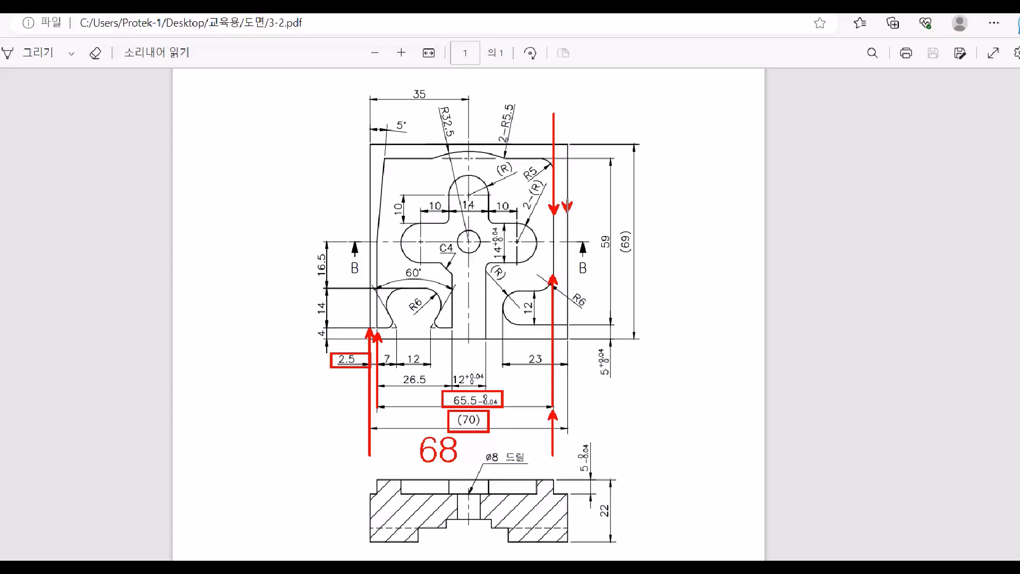
mouse_move(567, 207)
left_mouse_down()
mouse_move(568, 103)
mouse_move(536, 98)
left_mouse_up()
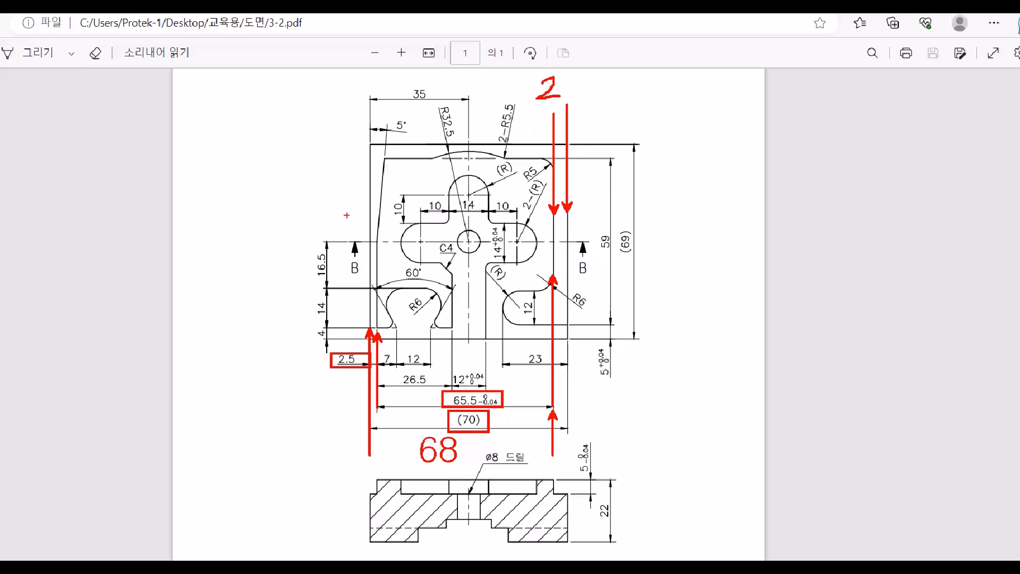
left_click_drag(291, 226, 343, 352, "ctrl")
key("ctrl+z")
key("ctrl+z")
key("ctrl+z")
key("ctrl+z")
key("ctrl+z")
key("ctrl+z")
key("ctrl+z")
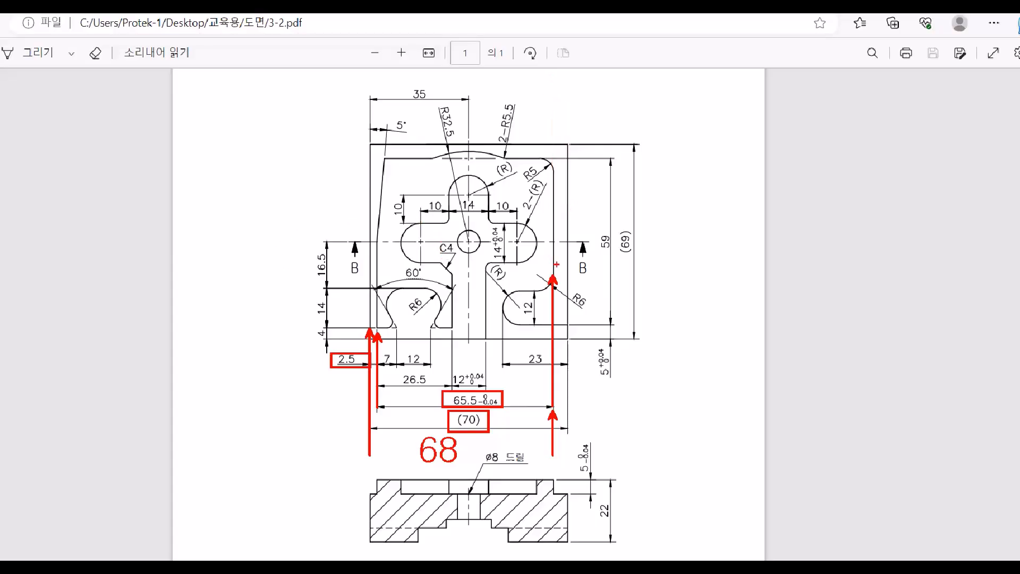
key("ctrl+z")
key("ctrl+z")
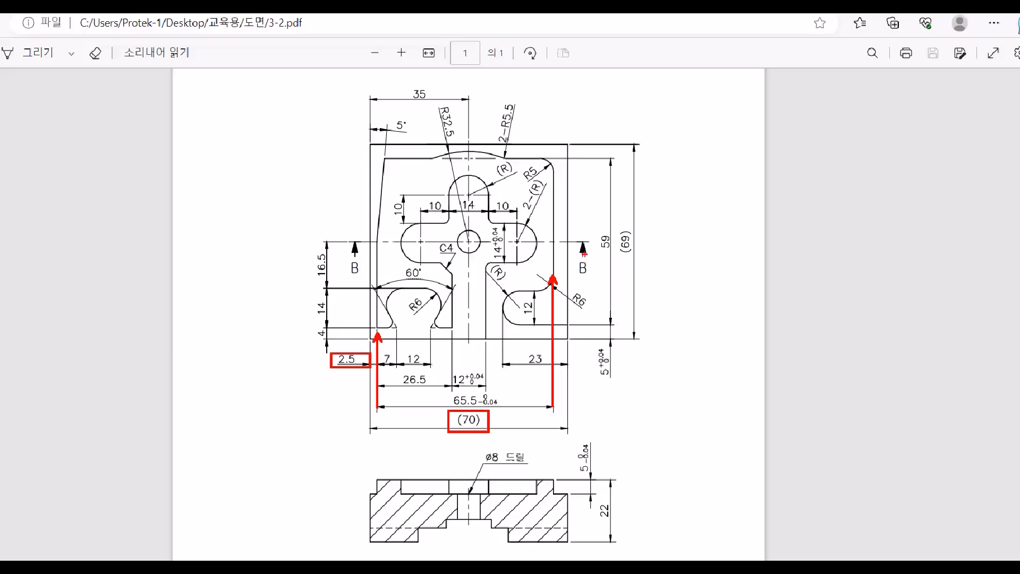
key("ctrl+z")
key("ctrl+z")
key("ctrl+z")
key("ctrl+z")
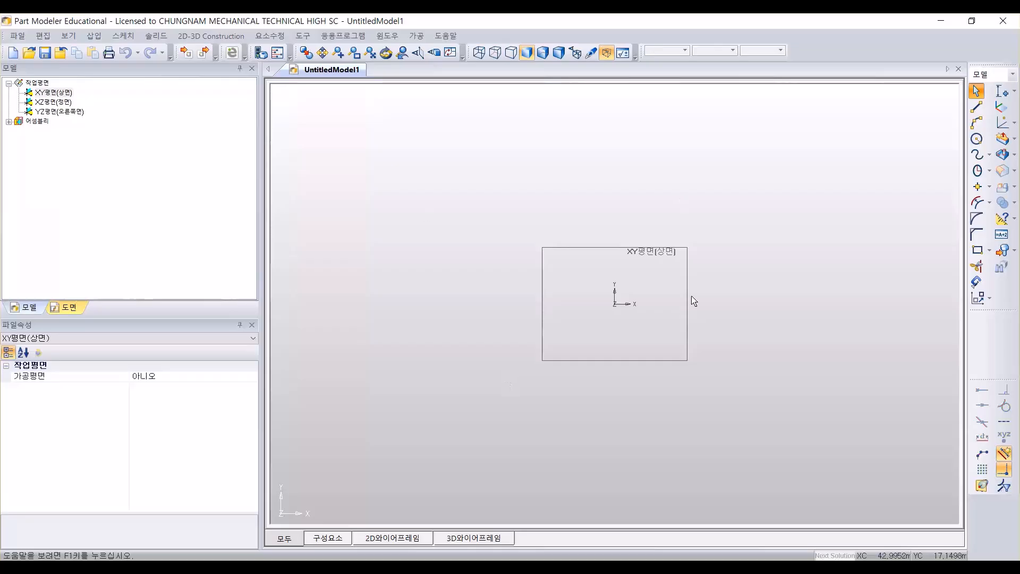
Step: Try to turn on automatic backup in Part Modeler's general system options
left_click(303, 37)
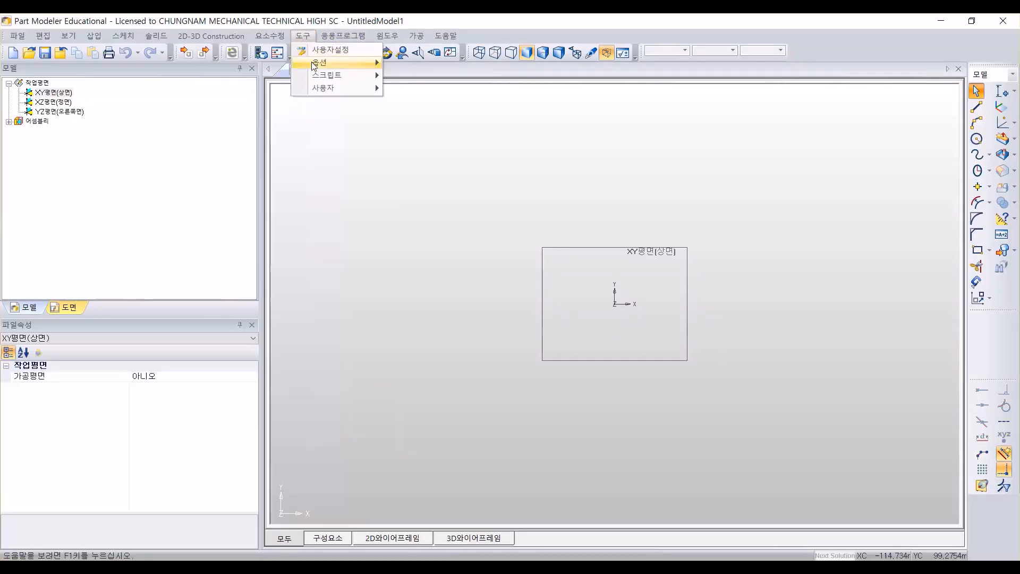
mouse_move(326, 67)
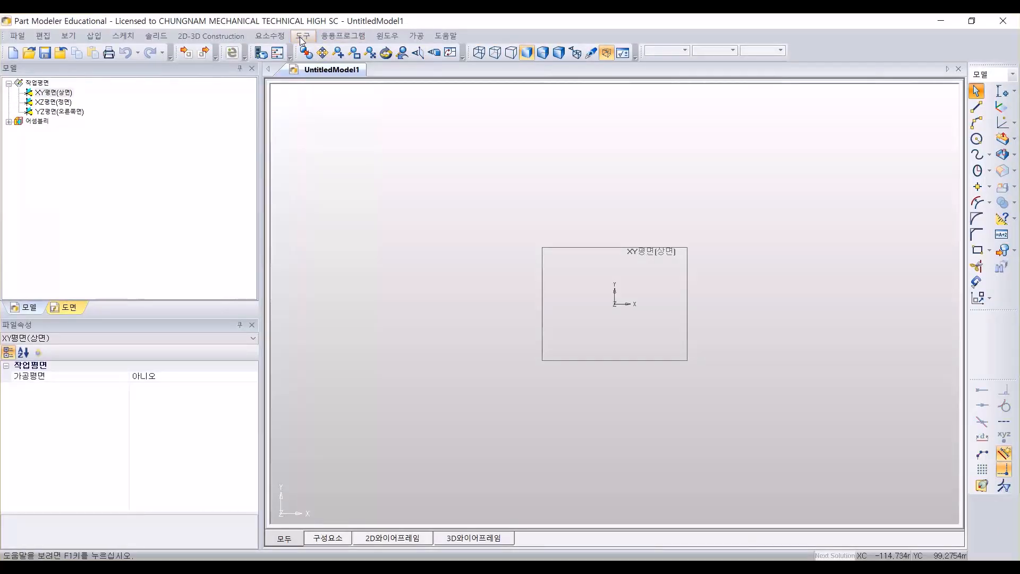
left_click(294, 58)
mouse_move(308, 63)
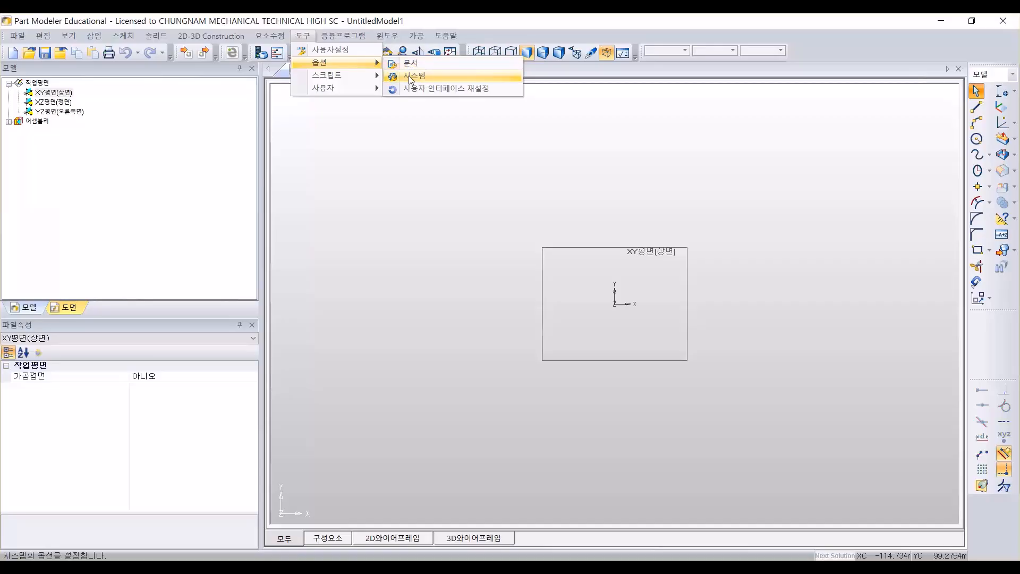
left_click(409, 75)
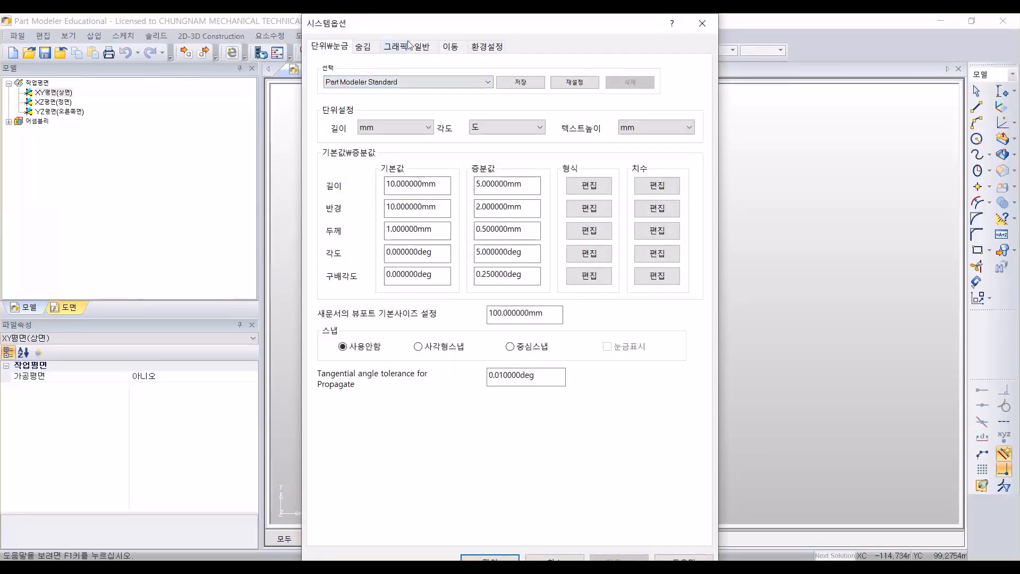
left_click(423, 47)
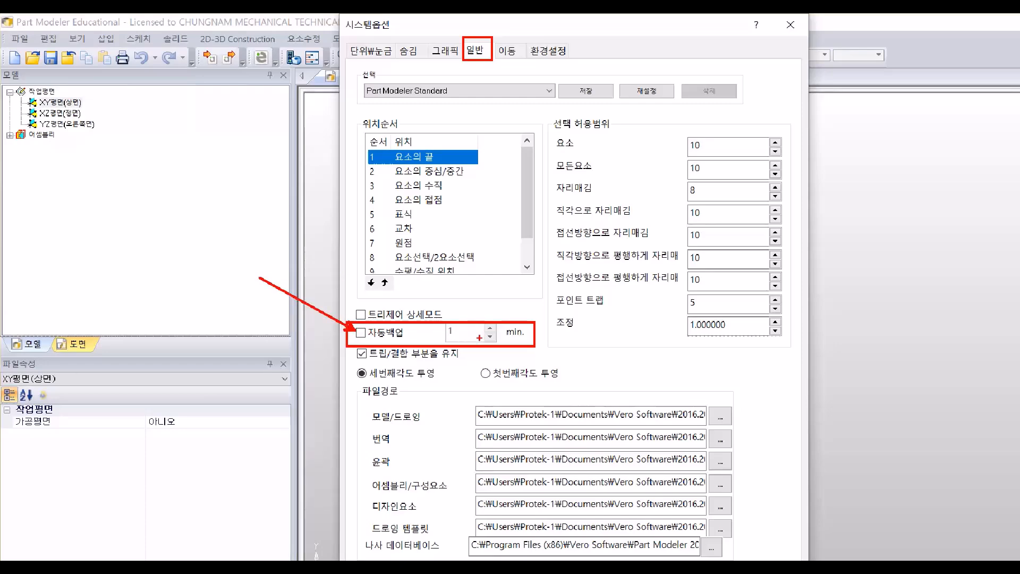
mouse_move(480, 338)
left_mouse_down()
mouse_move(431, 329)
mouse_move(480, 340)
left_mouse_up()
left_click_drag(484, 276, 484, 304)
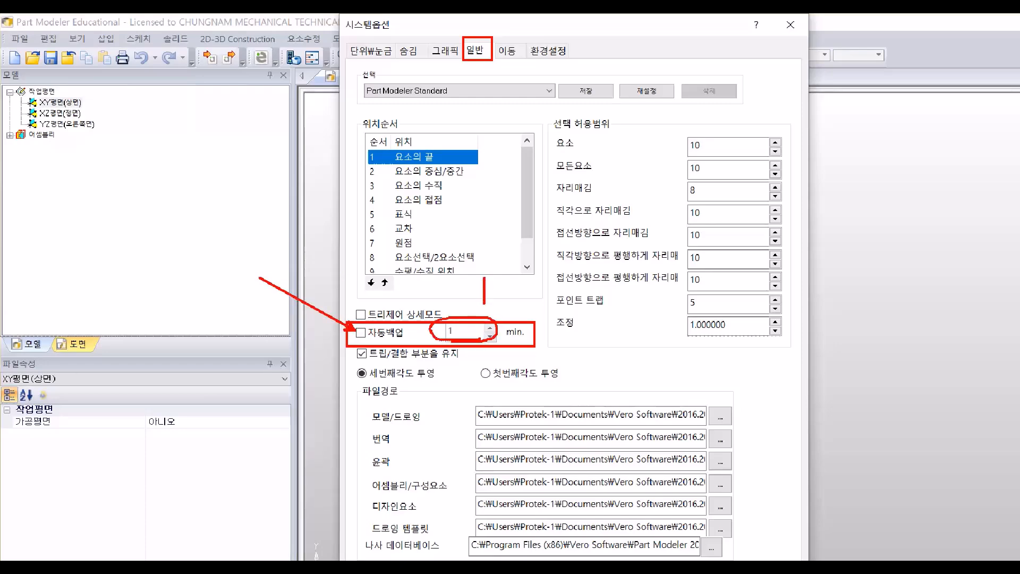
key("Escape")
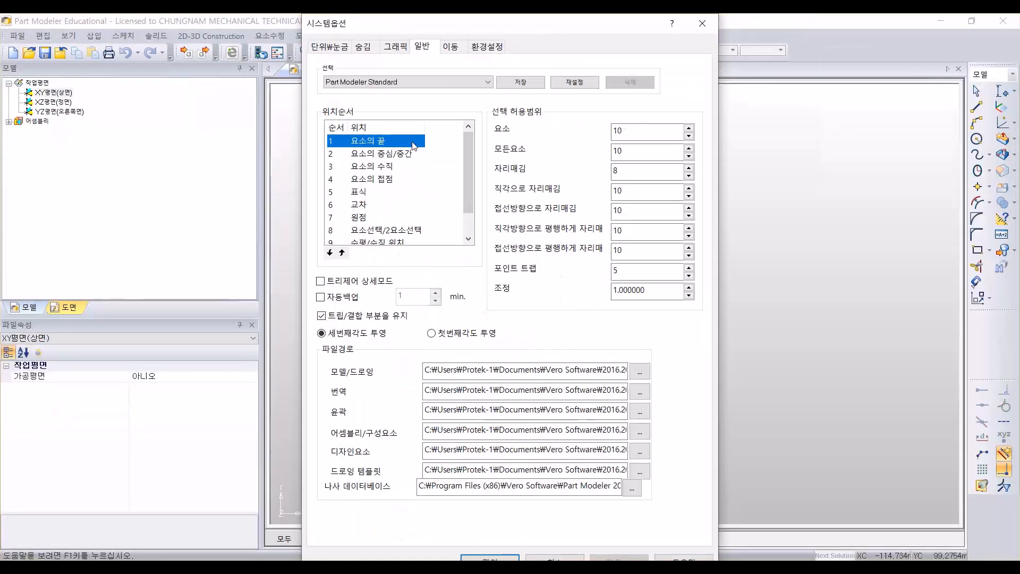
left_click(329, 298)
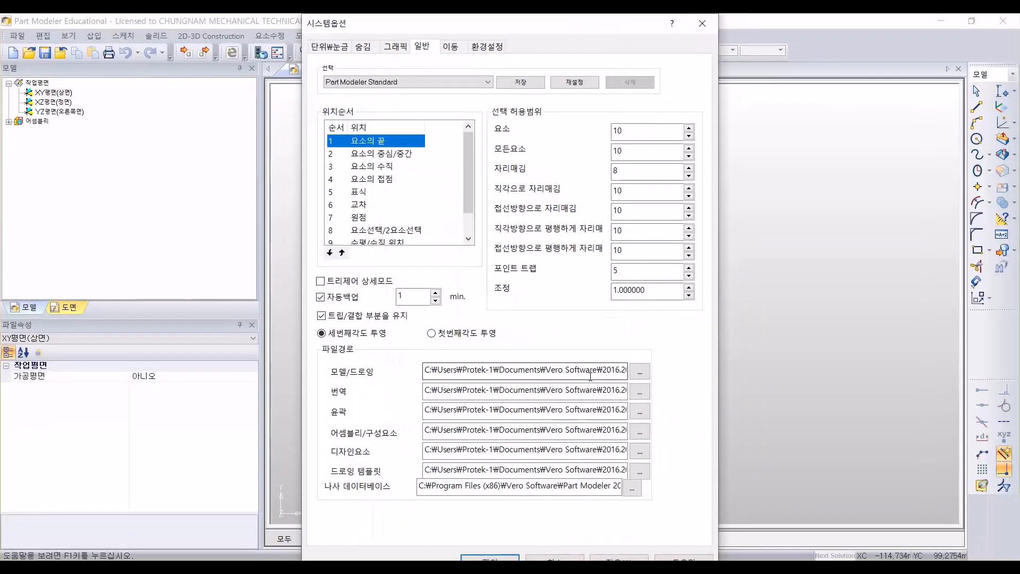
key("Return")
Step: Enable automatic backup with a 1-minute interval in the general system options and apply the settings
left_click(303, 35)
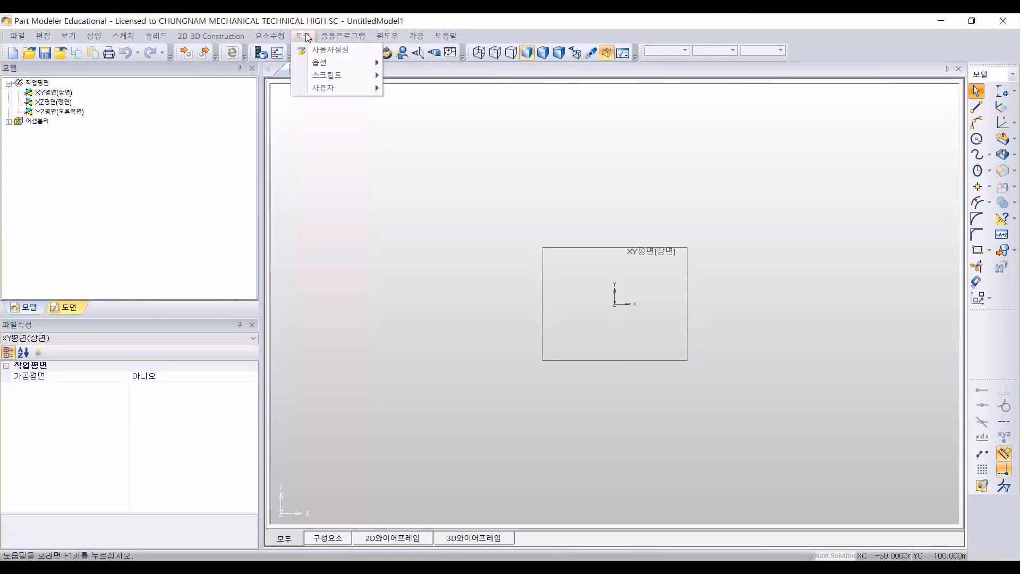
mouse_move(316, 66)
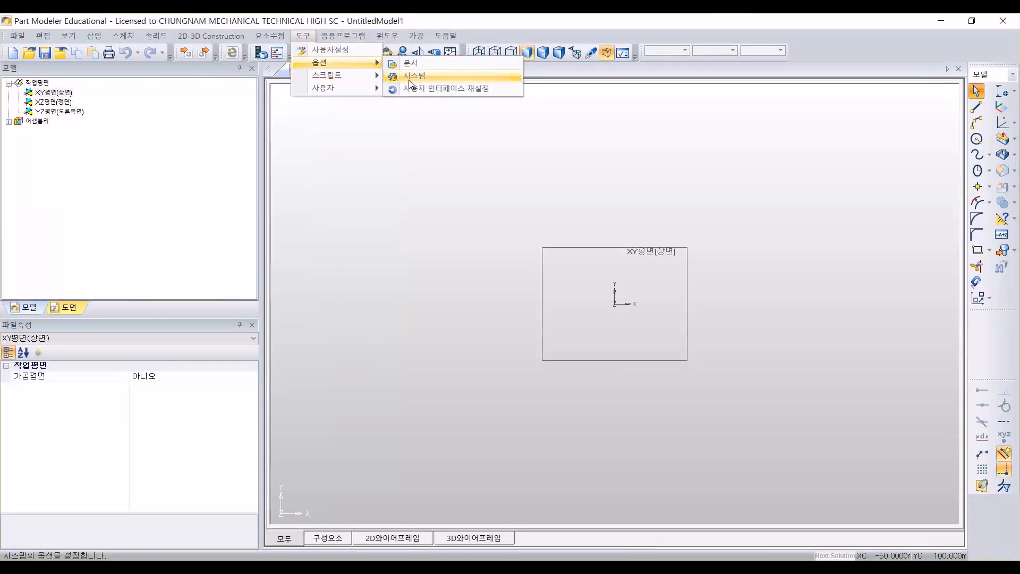
left_click(409, 79)
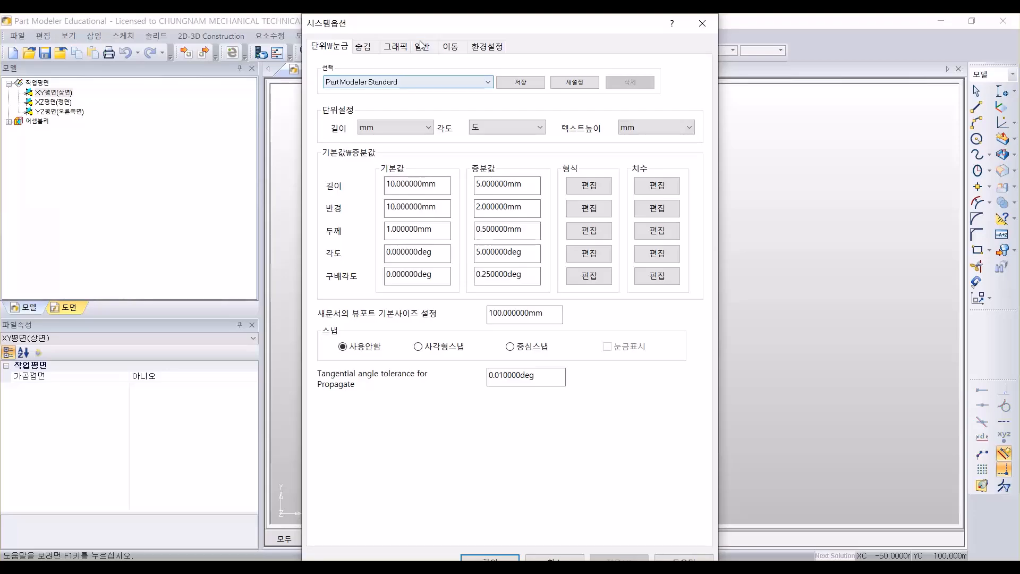
left_click(423, 49)
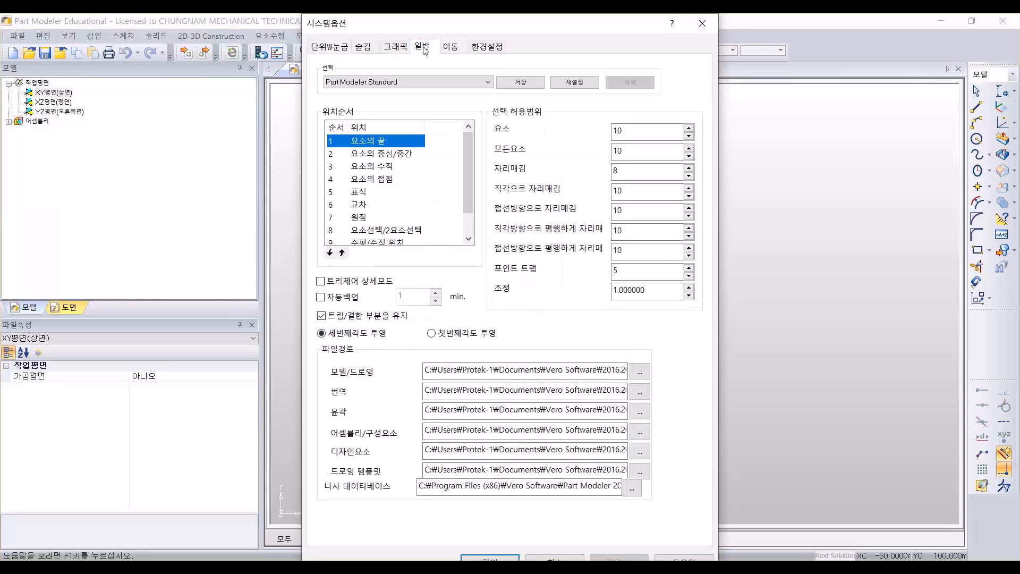
left_click(330, 298)
double_click(400, 296)
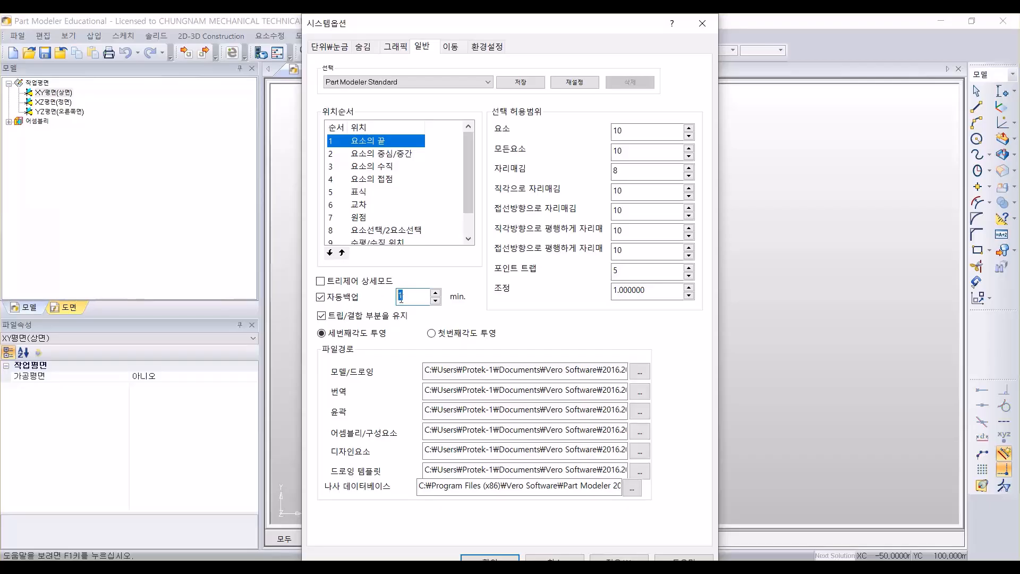
type("1")
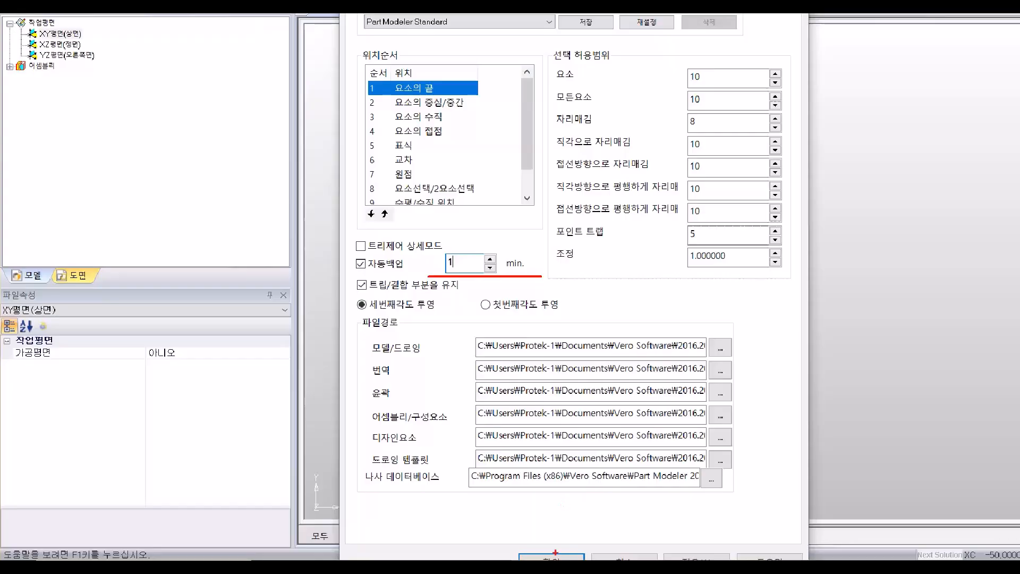
mouse_move(557, 550)
left_mouse_down("ctrl+shift")
mouse_move(672, 330)
mouse_move(701, 226)
left_mouse_up("ctrl+shift")
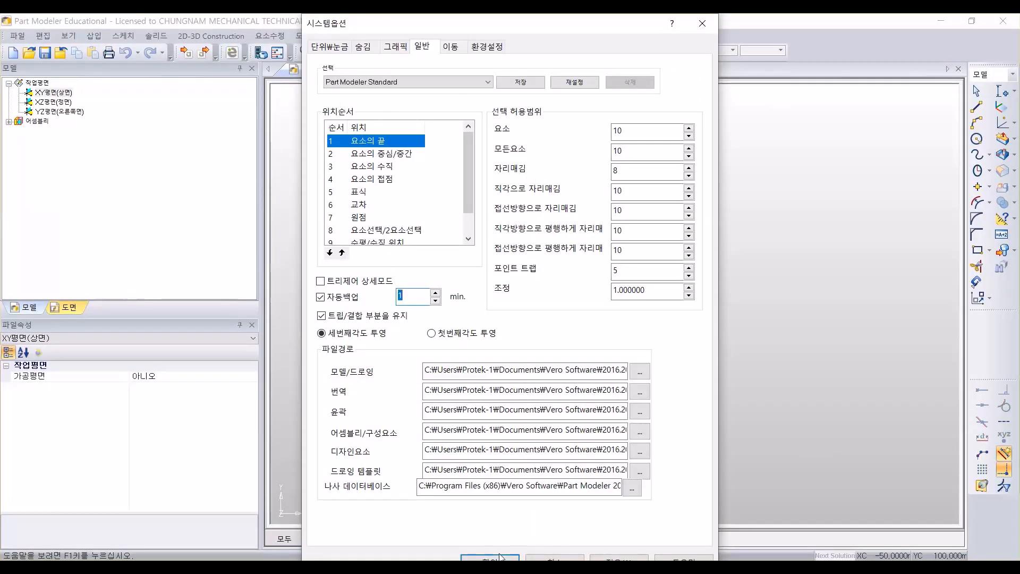
left_click(489, 557)
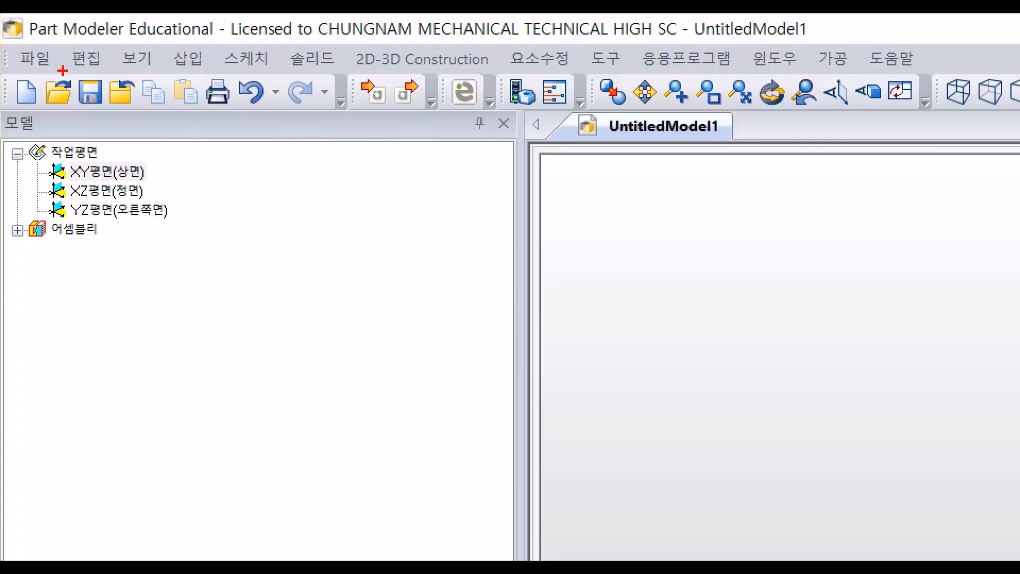
mouse_move(62, 70)
left_mouse_down()
mouse_move(136, 102)
mouse_move(98, 126)
mouse_move(223, 365)
left_mouse_up()
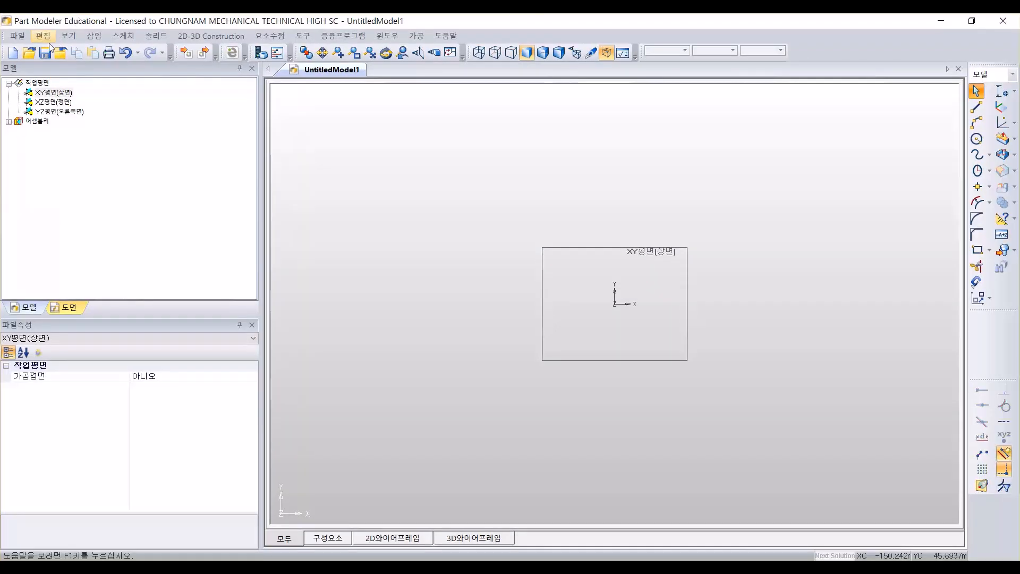
Step: Save the untitled model to the desktop under the file name 밀링기능사3
key("ctrl+s")
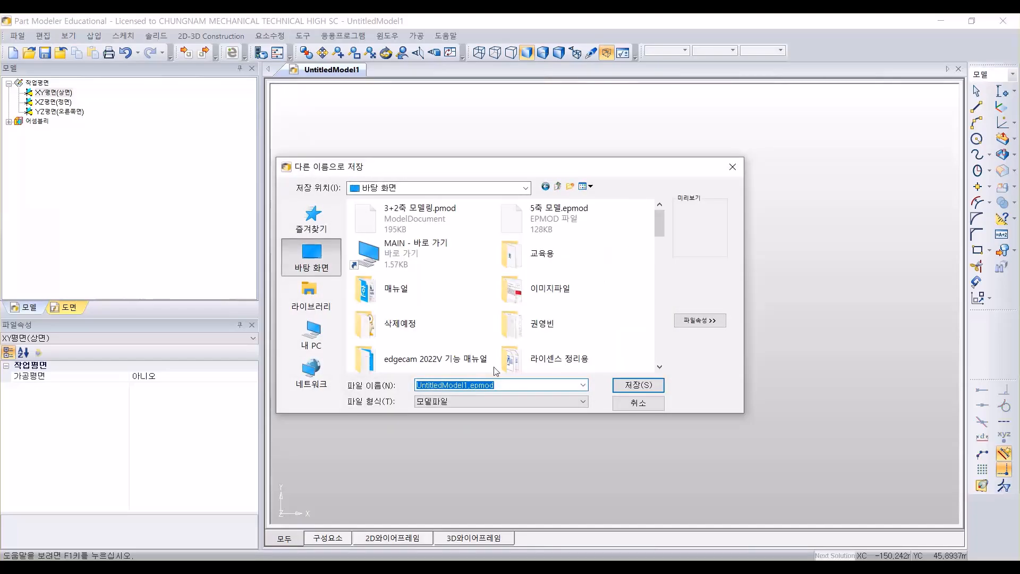
type("밀링")
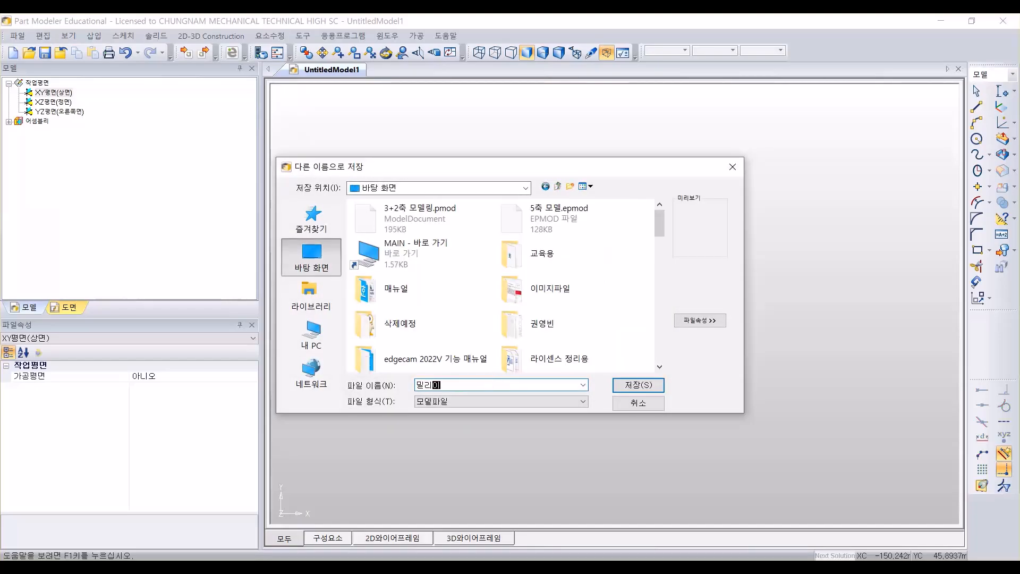
type("기능ㅅㅏ3")
key("Return")
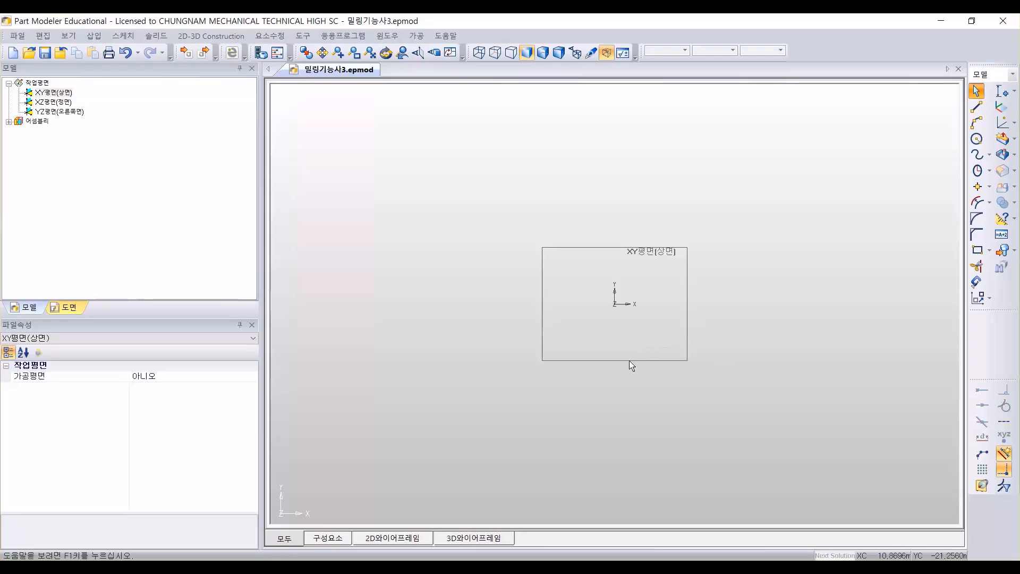
Step: Check the plate's overall width, height, thickness and raised profile depth in the 3-2.pdf drawing, and return to Part Modeler
mouse_move(305, 560)
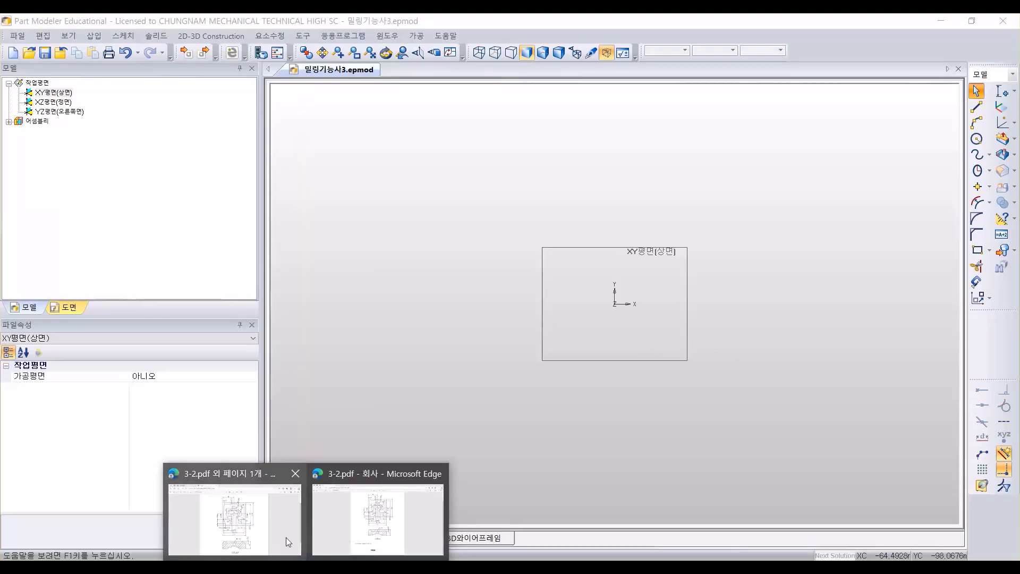
left_click(285, 537)
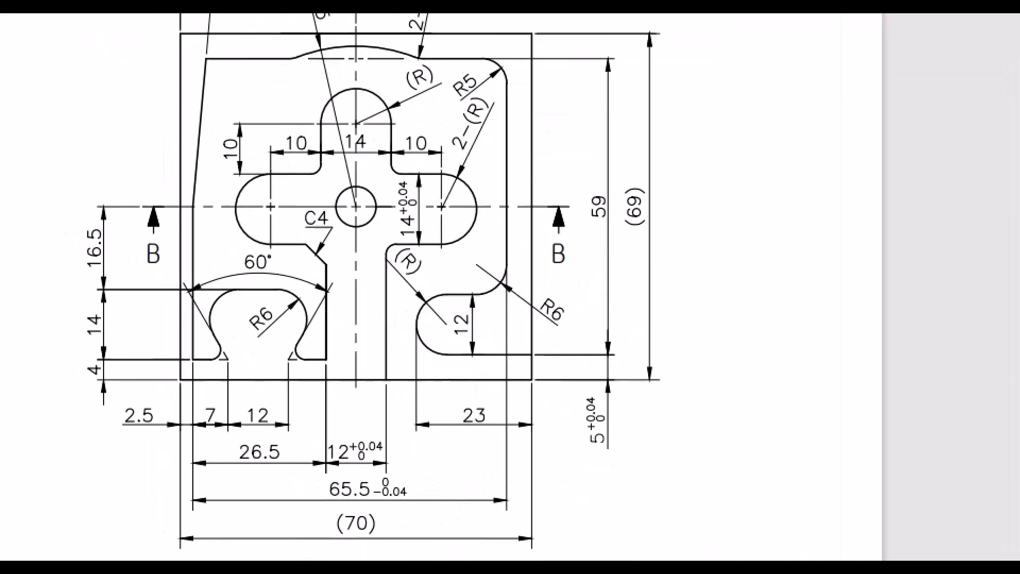
left_click_drag(347, 504, 416, 553)
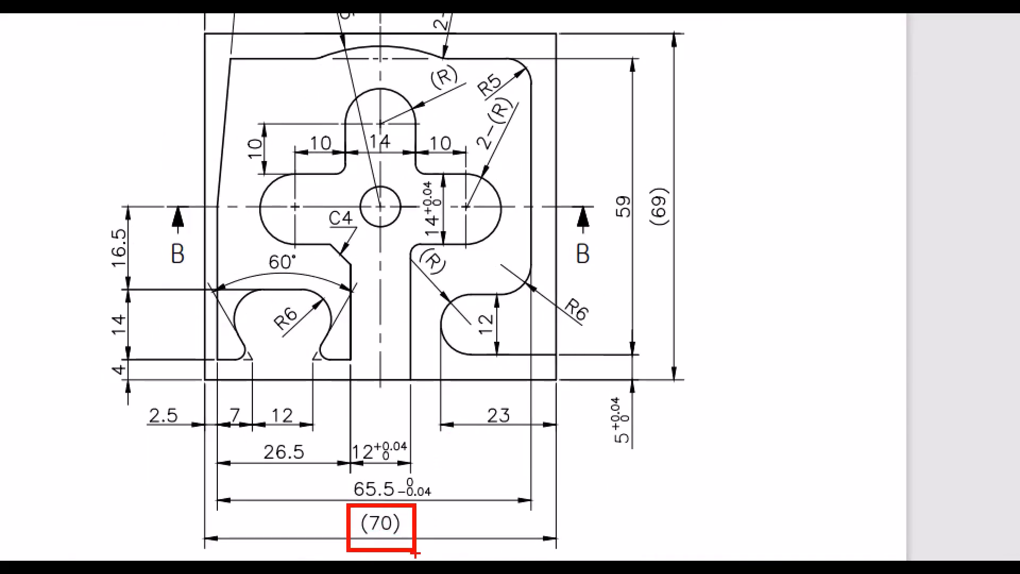
left_click_drag(645, 164, 692, 264)
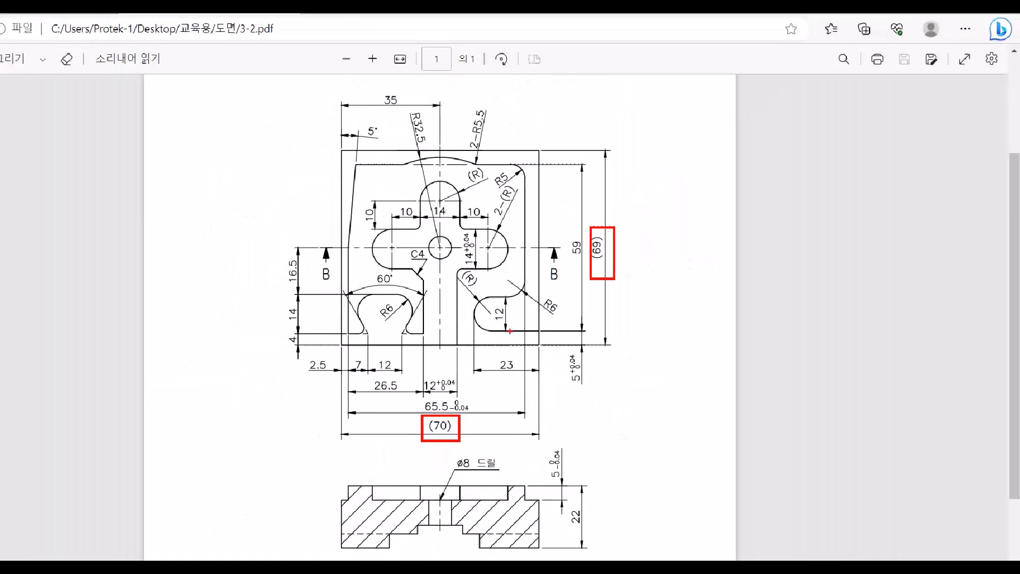
left_click_drag(561, 500, 604, 538)
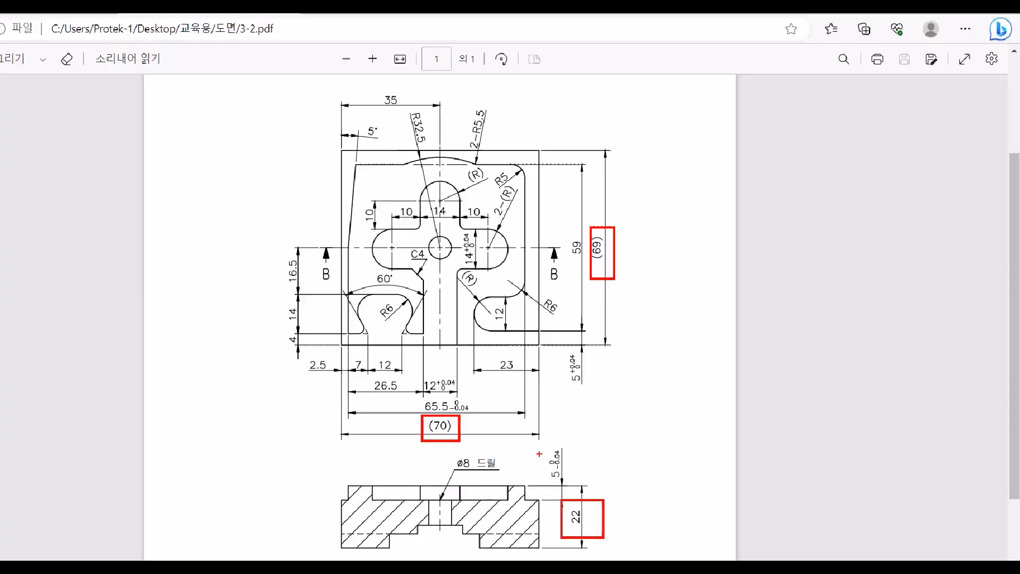
left_click_drag(539, 445, 576, 484)
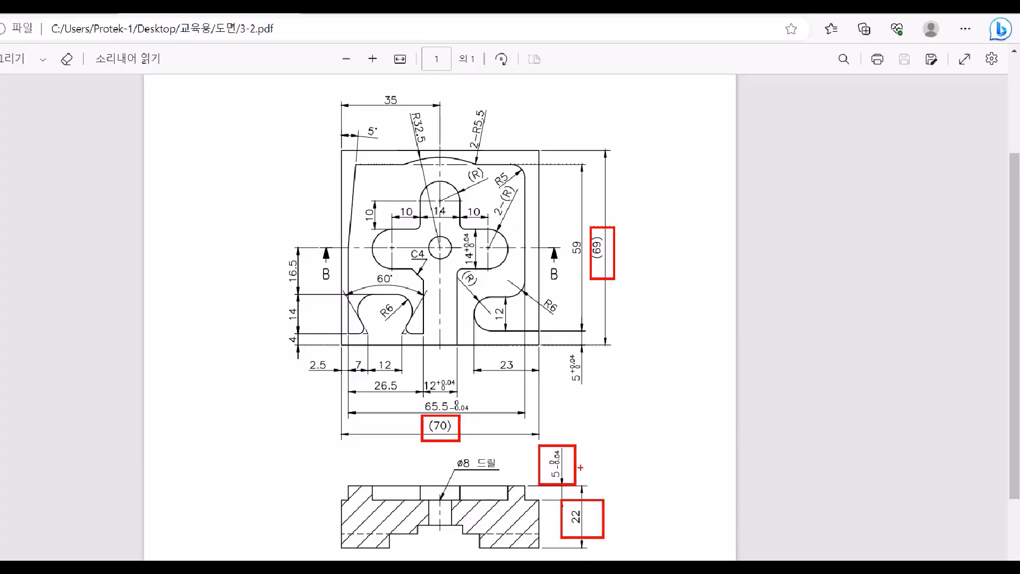
key("Escape")
key("alt+Tab")
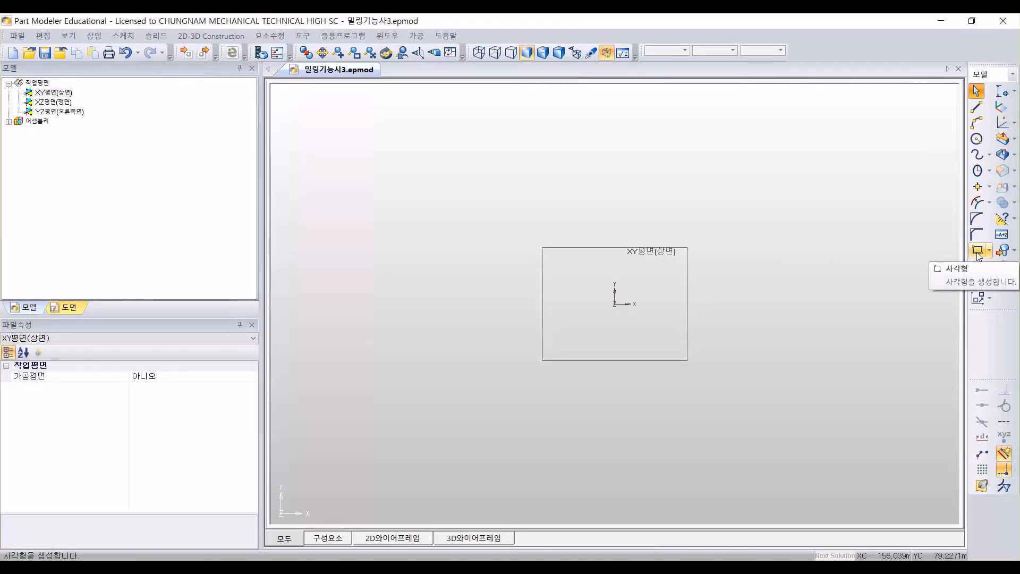
key("ctrl+1")
left_click(910, 279)
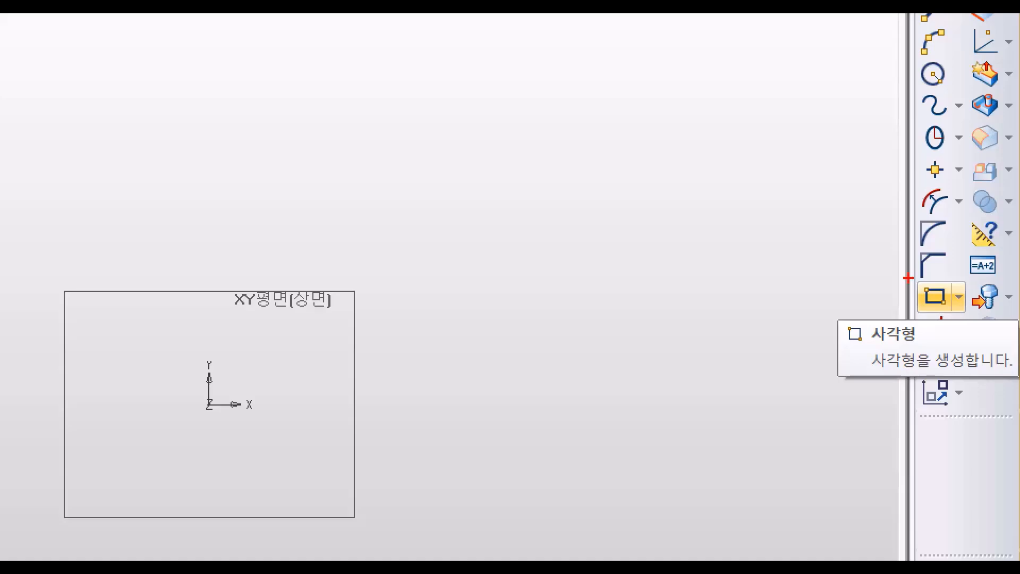
left_click_drag(907, 277, 972, 316, "ctrl")
left_click_drag(884, 280, 638, 159, "ctrl+shift")
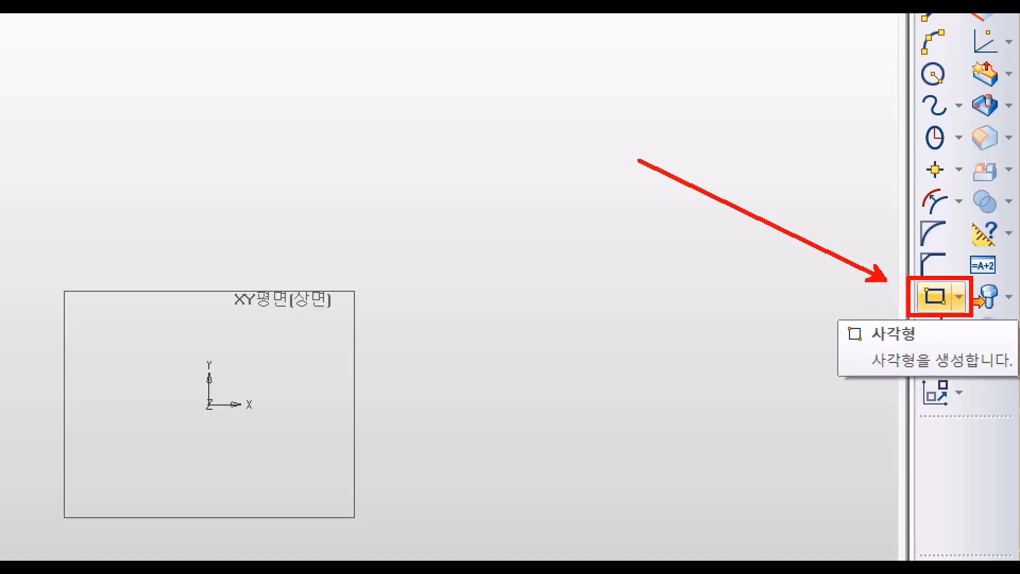
key("Escape")
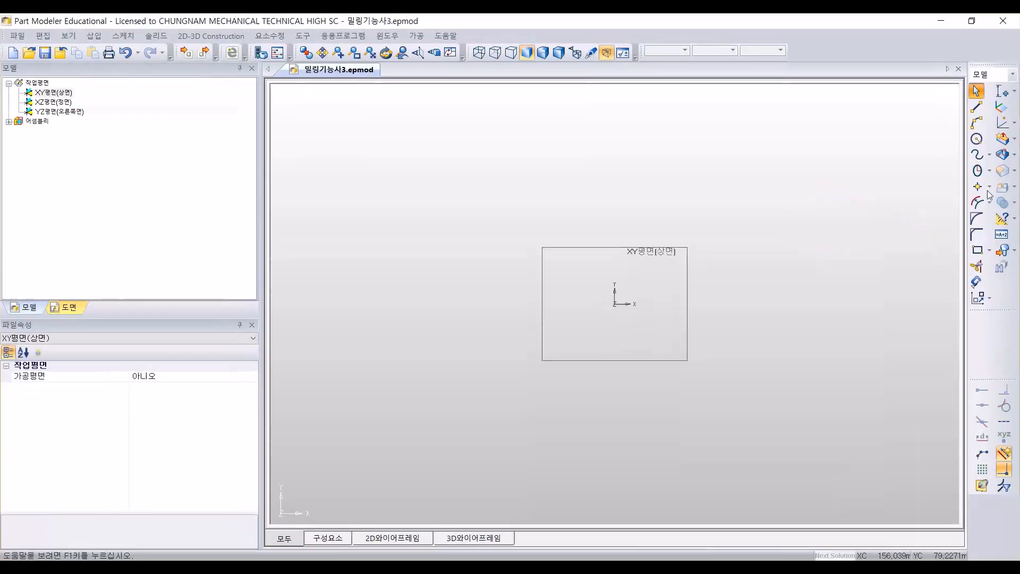
Step: Draw a rectangle 70 mm wide and 69 mm high on the XY plane with its first corner at the origin
left_click(977, 251)
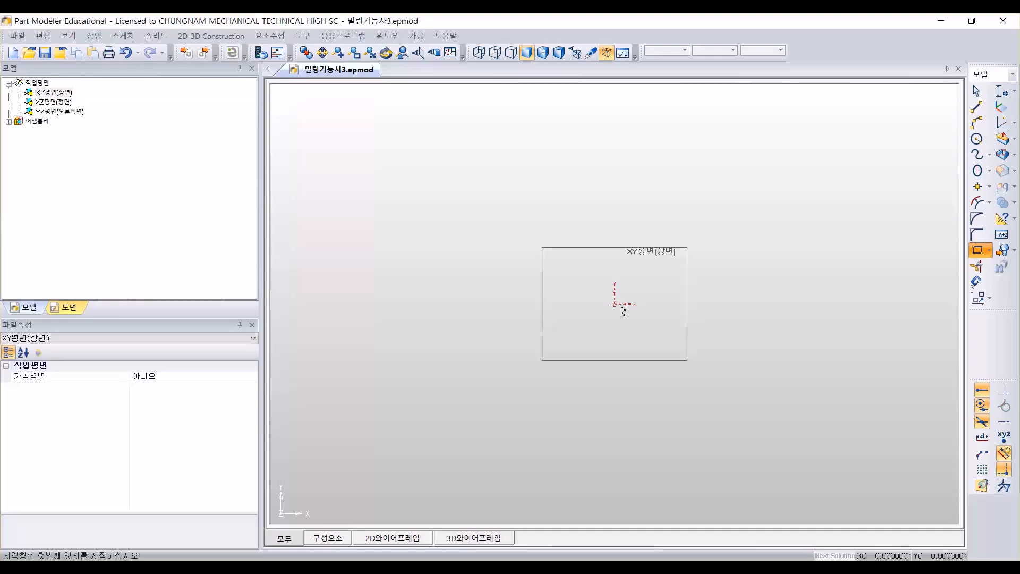
left_click(622, 309)
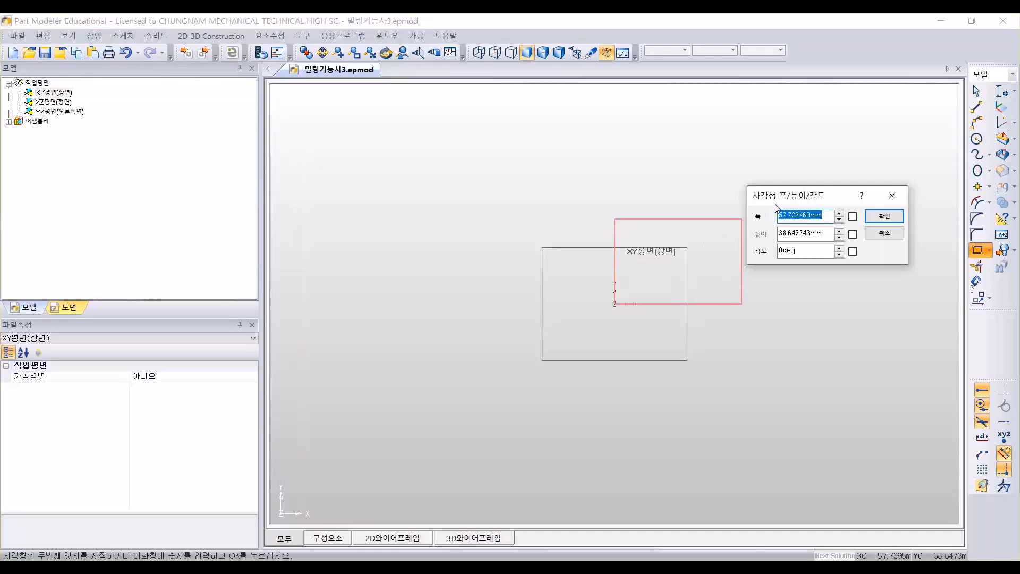
left_click_drag(794, 199, 749, 232)
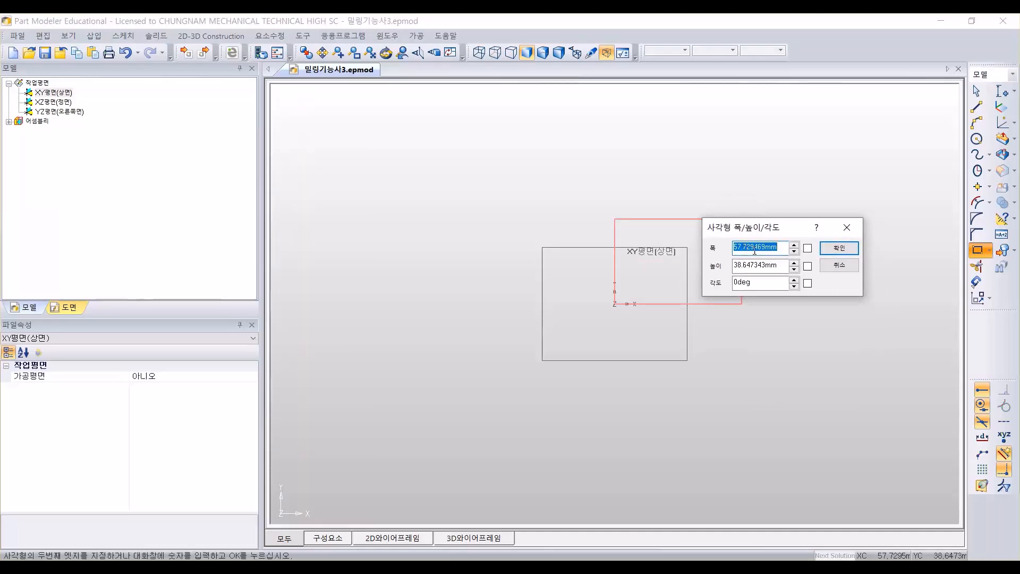
left_click(752, 264)
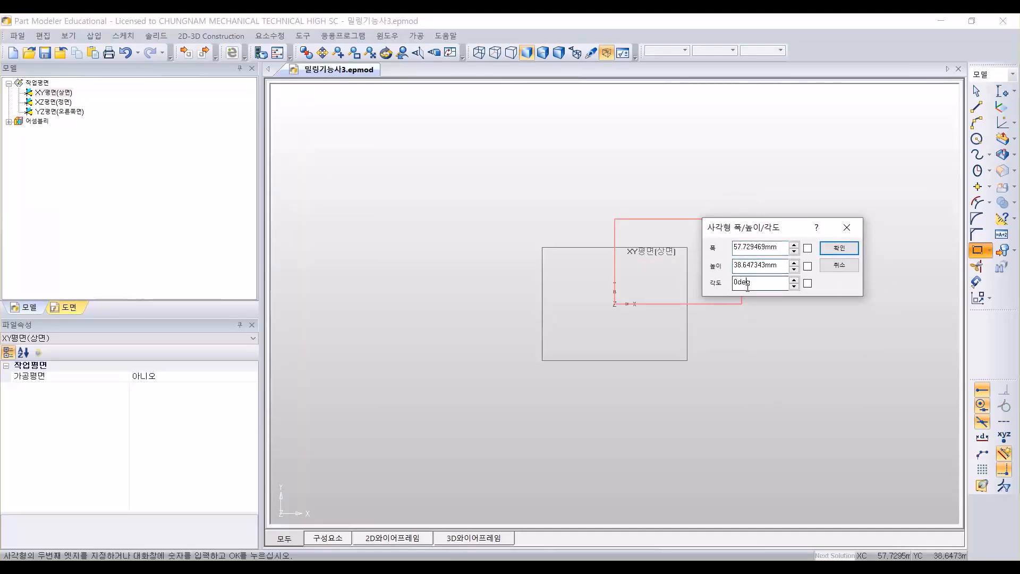
double_click(761, 248)
type("70")
key("Tab")
type("6")
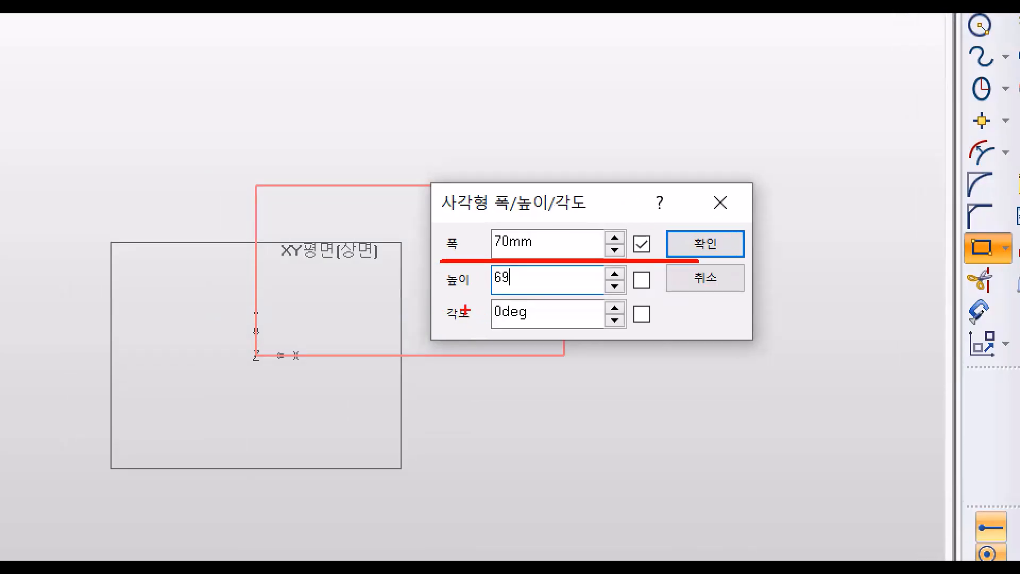
left_click_drag(438, 296, 652, 296)
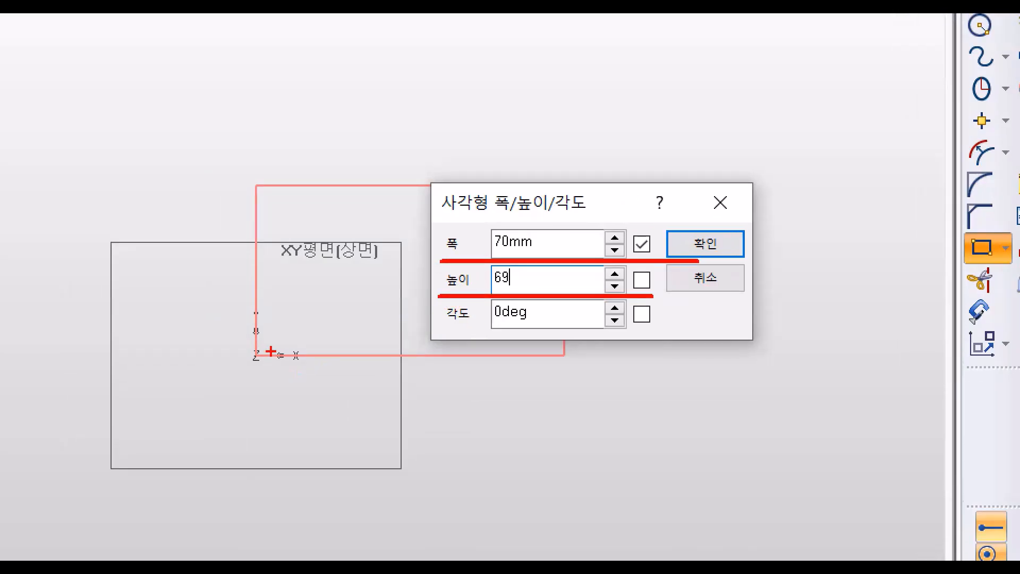
mouse_move(247, 354)
left_mouse_down()
mouse_move(178, 269)
mouse_move(46, 426)
mouse_move(103, 425)
mouse_move(51, 421)
mouse_move(49, 407)
left_mouse_up()
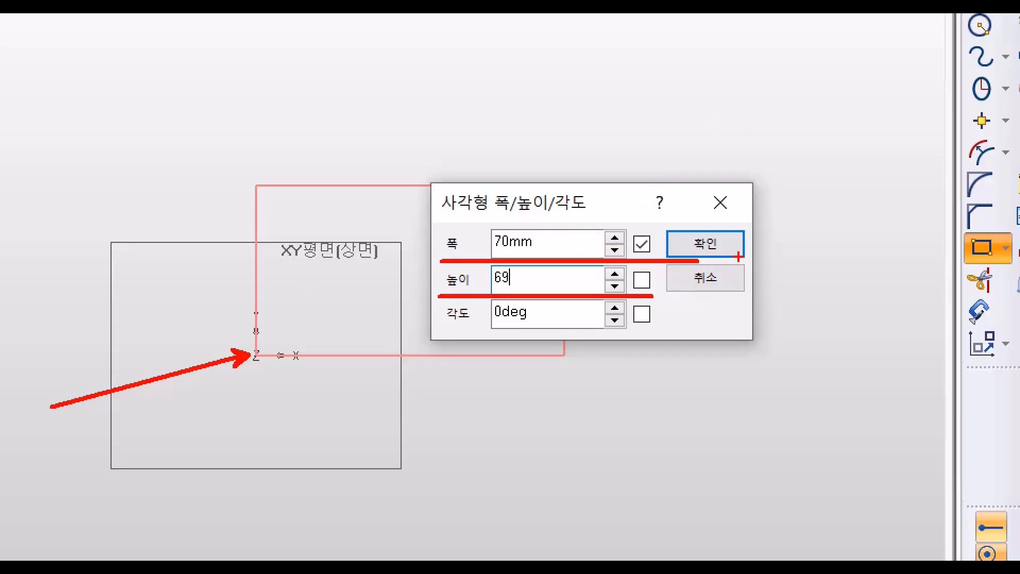
mouse_move(737, 257)
left_mouse_down()
mouse_move(688, 277)
mouse_move(719, 223)
mouse_move(657, 280)
left_mouse_up()
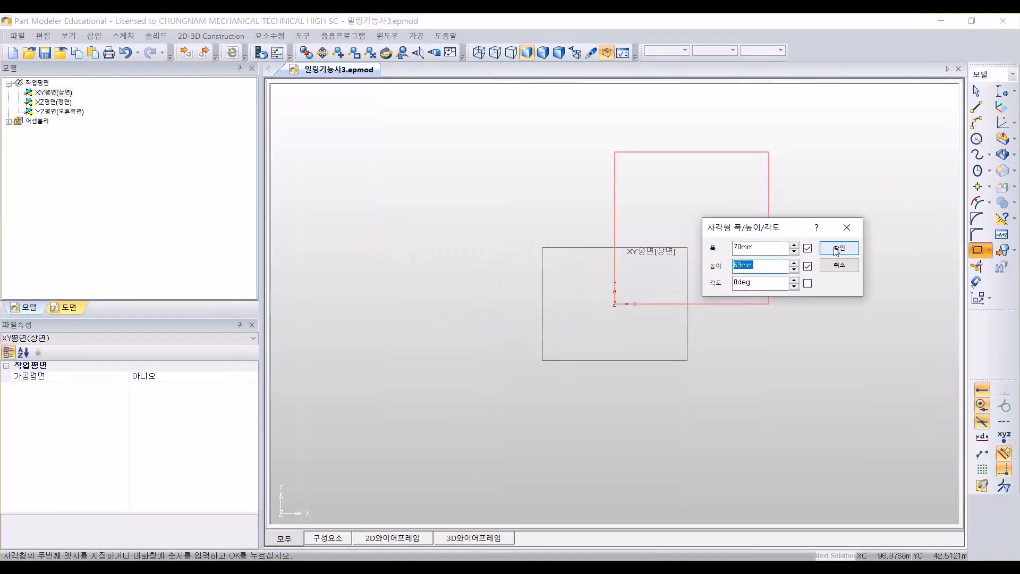
left_click(705, 243)
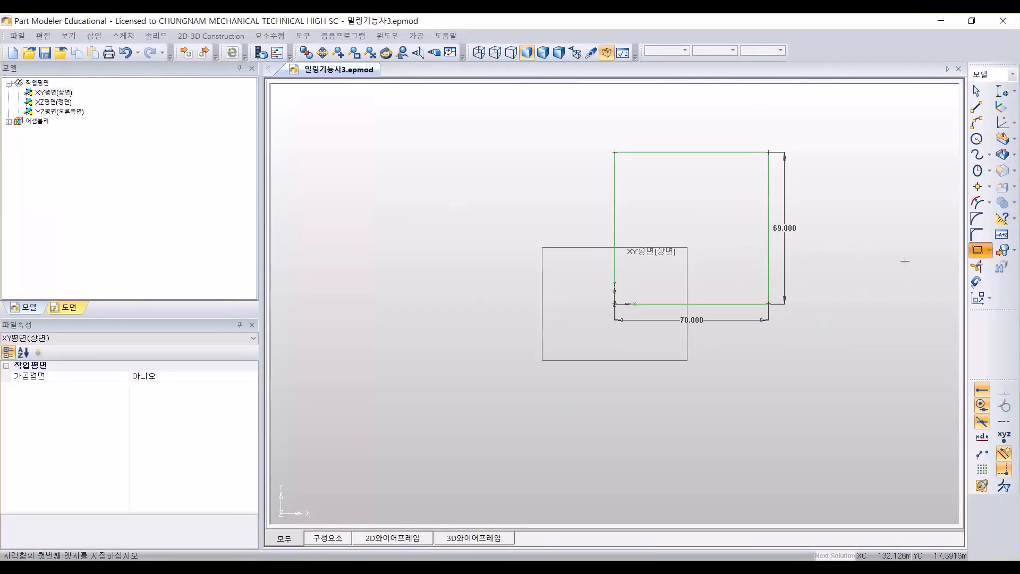
middle_click_drag(894, 267, 862, 305)
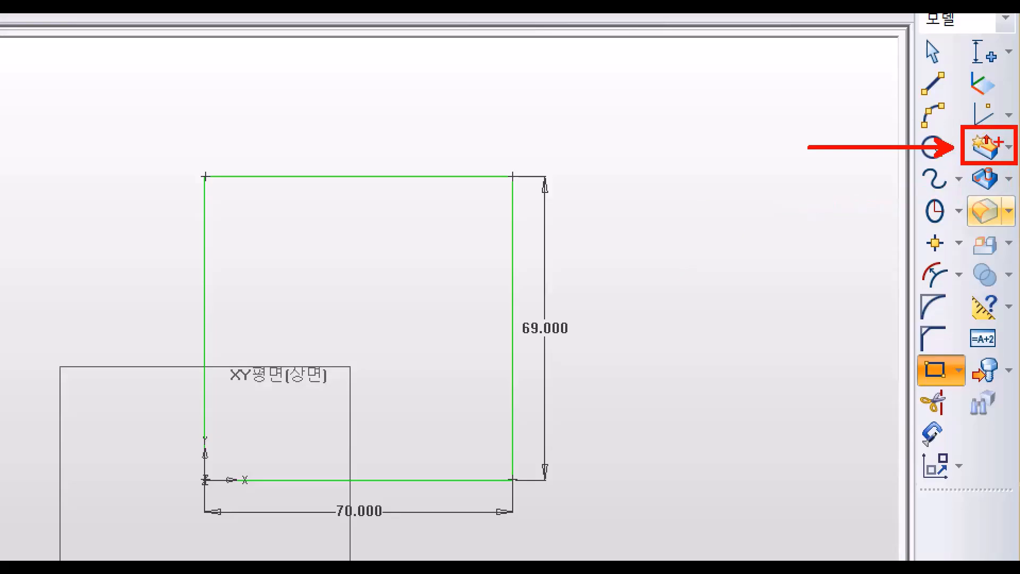
mouse_move(954, 151)
left_mouse_down()
mouse_move(949, 127)
mouse_move(997, 110)
mouse_move(997, 159)
left_mouse_up()
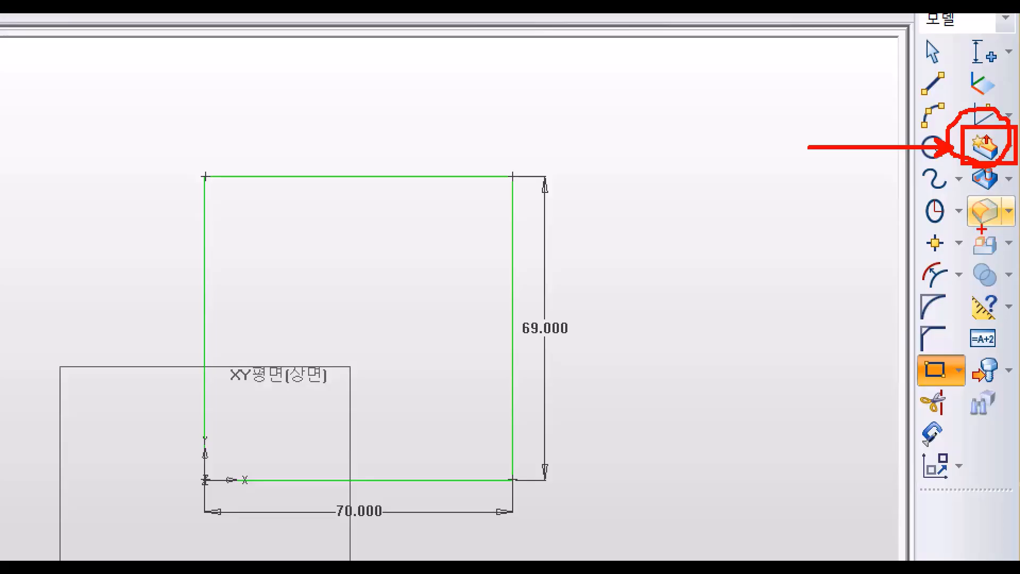
key("ctrl+z")
key("ctrl+z")
key("ctrl+z")
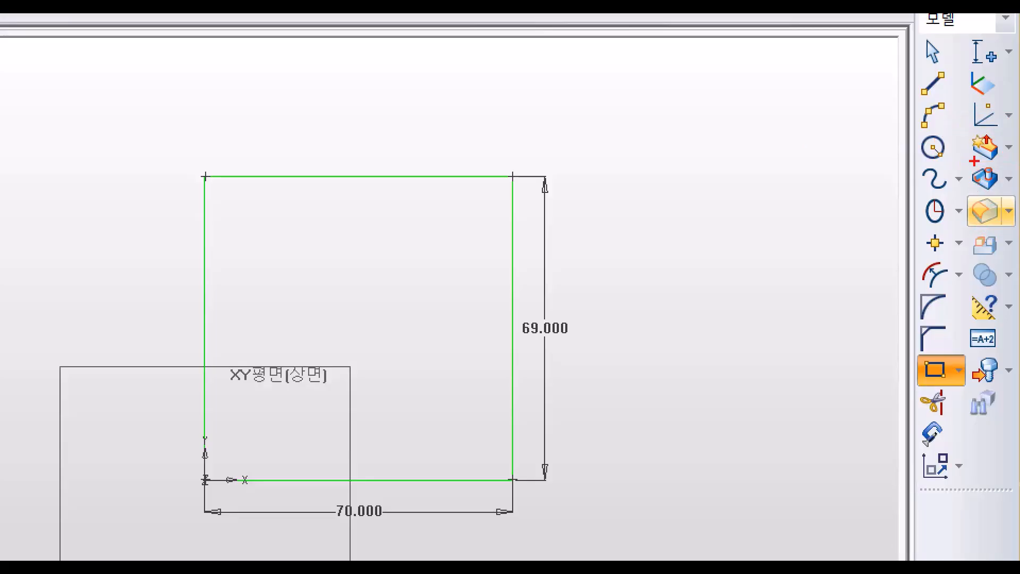
left_click_drag(960, 159, 1016, 195)
left_click_drag(765, 182, 966, 182)
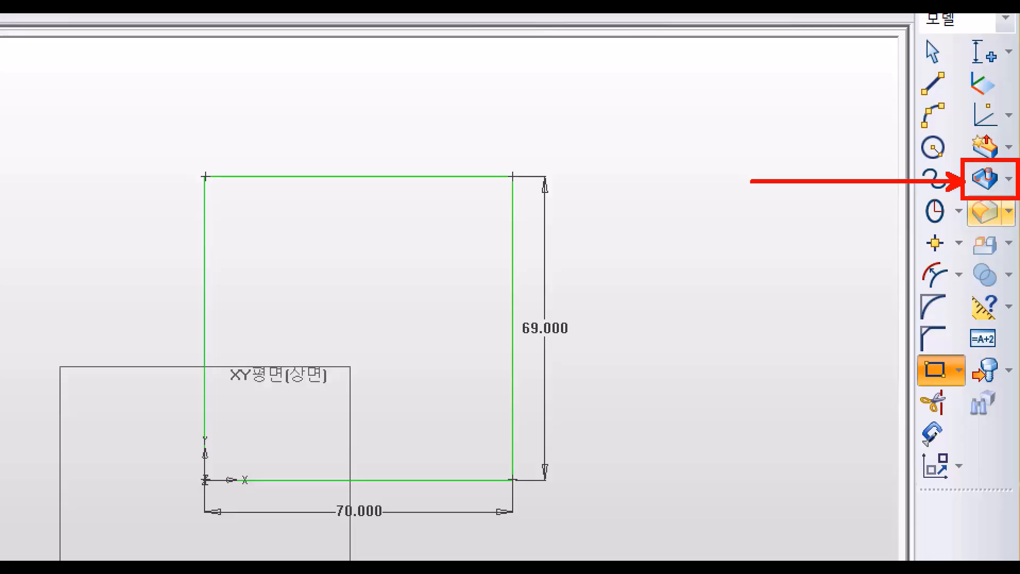
key("e")
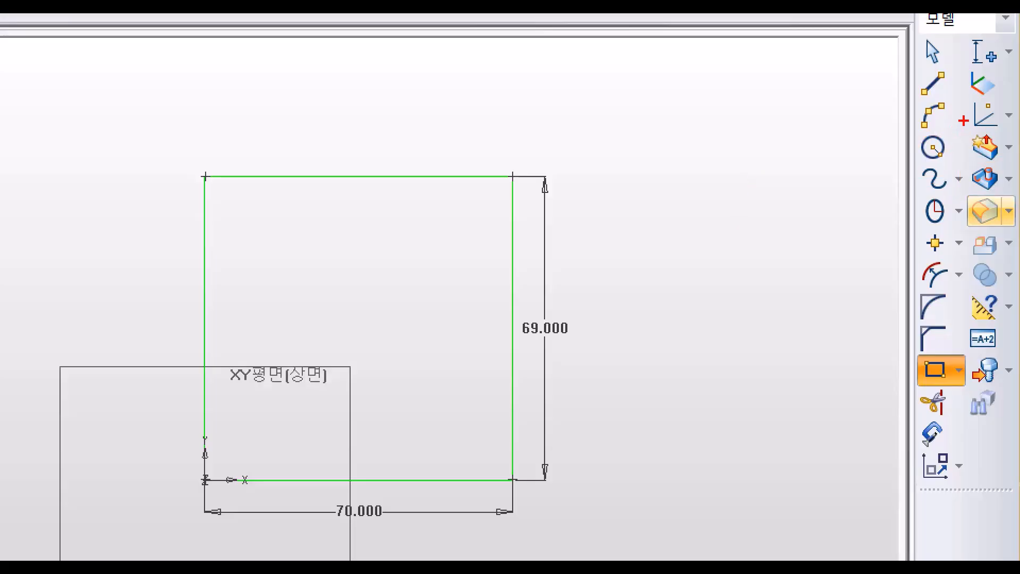
left_click_drag(962, 120, 1015, 169, "ctrl")
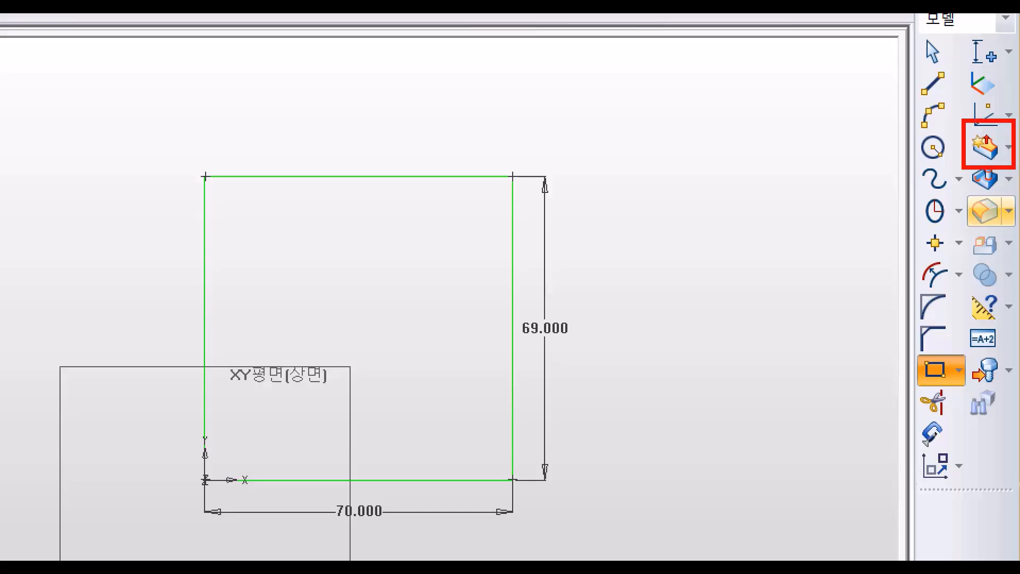
mouse_move(951, 143)
left_mouse_down("ctrl+shift")
mouse_move(762, 159)
mouse_move(717, 146)
left_mouse_up("ctrl+shift")
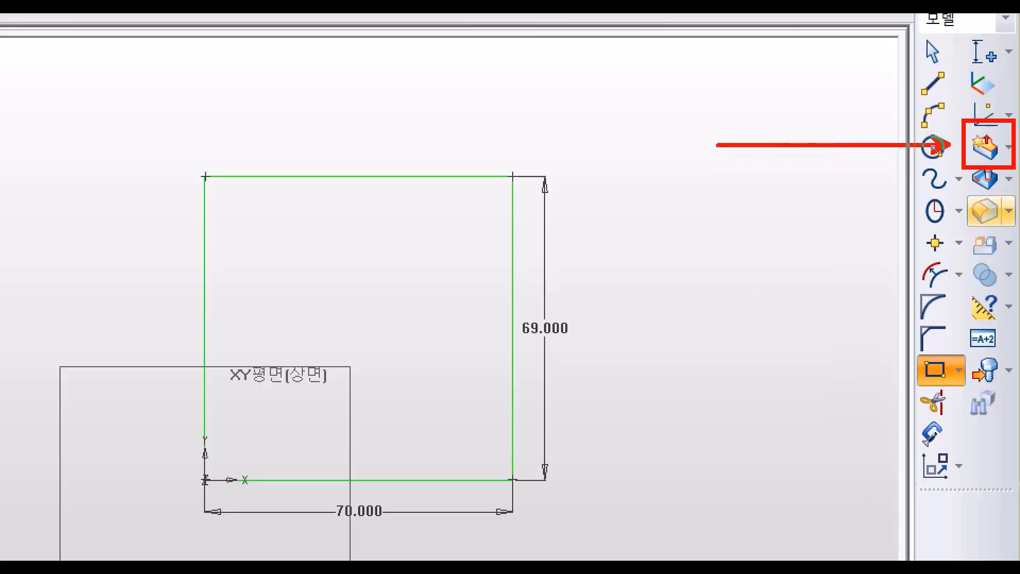
key("ctrl+z")
key("ctrl+z")
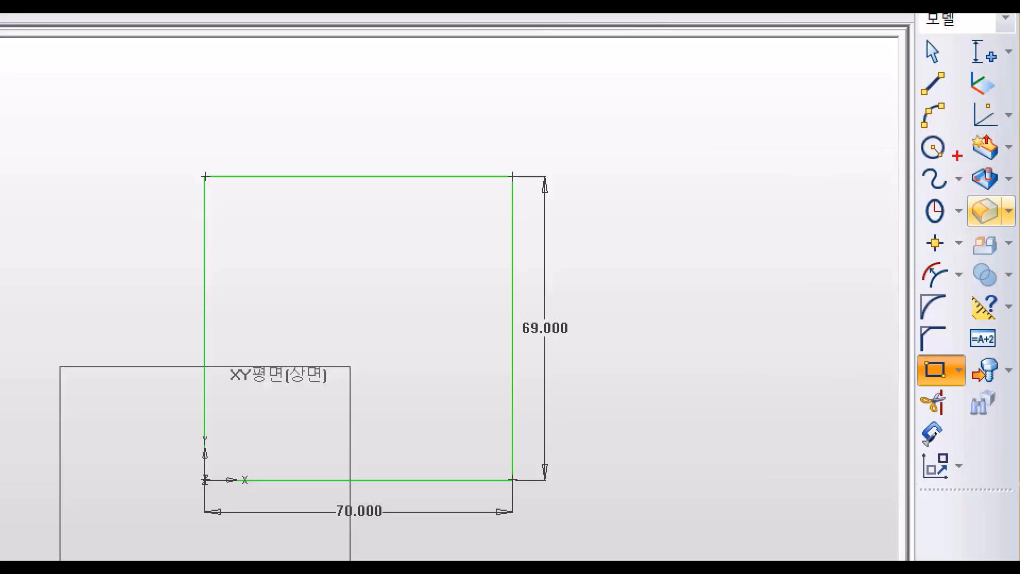
left_click_drag(956, 154, 1016, 192, "ctrl")
left_click_drag(951, 176, 726, 175, "ctrl+shift")
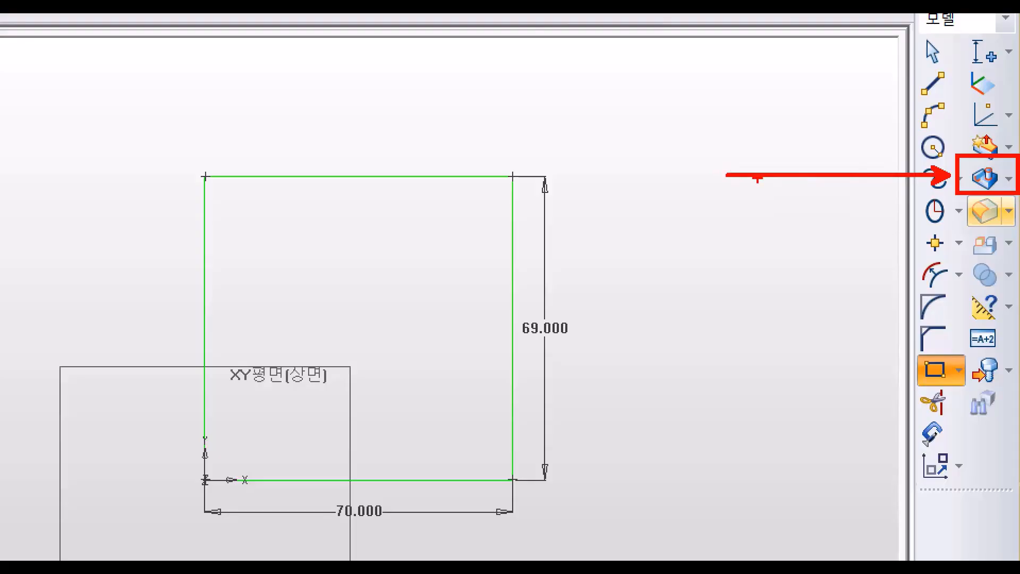
key("ctrl+z")
key("ctrl+z")
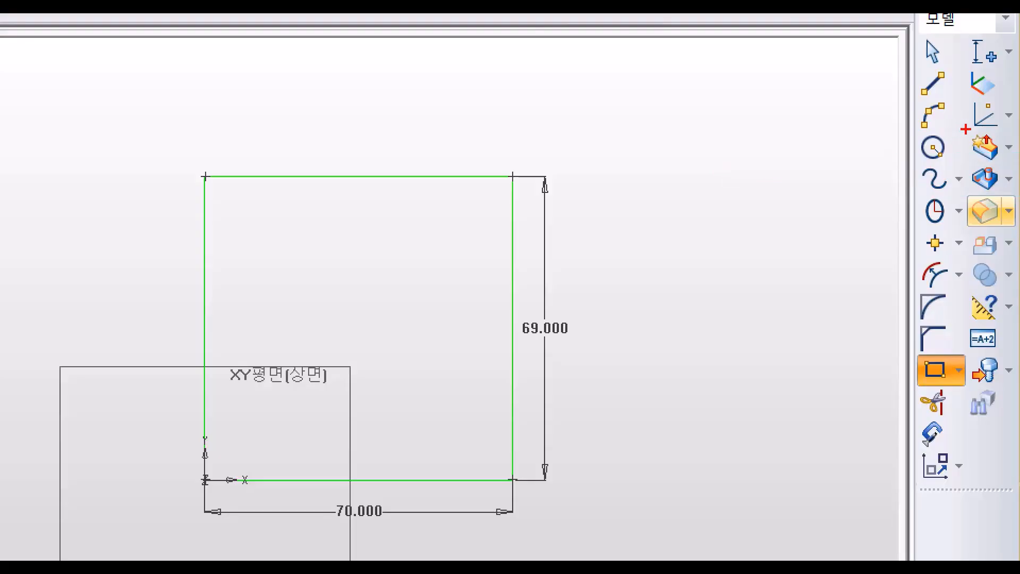
left_click_drag(956, 124, 1013, 167, "ctrl")
left_click_drag(951, 147, 689, 147, "ctrl+shift")
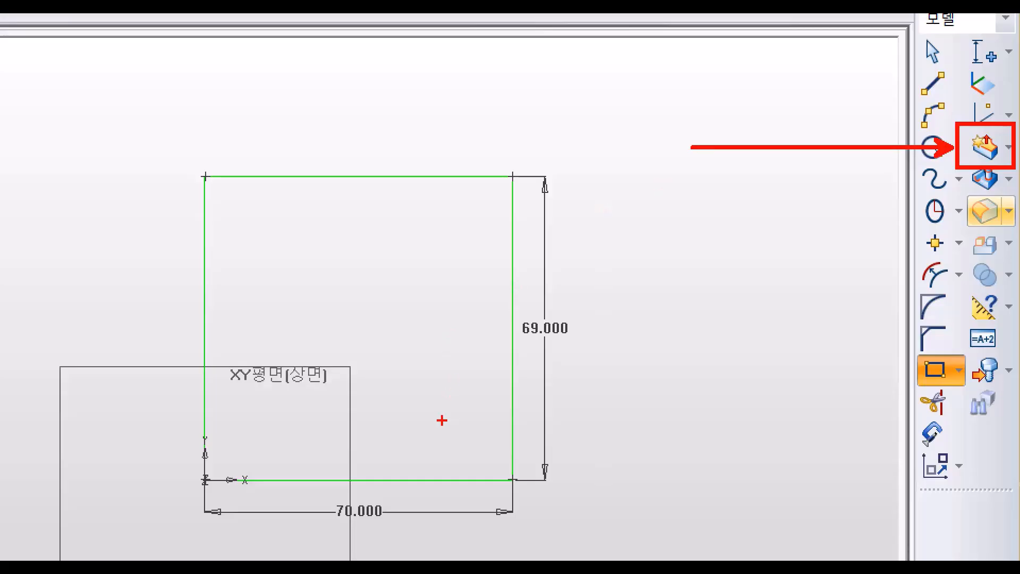
left_click_drag(442, 421, 540, 509, "ctrl+shift")
mouse_move(933, 198)
left_mouse_down()
mouse_move(963, 187)
mouse_move(655, 236)
mouse_move(648, 250)
left_mouse_up()
key("Escape")
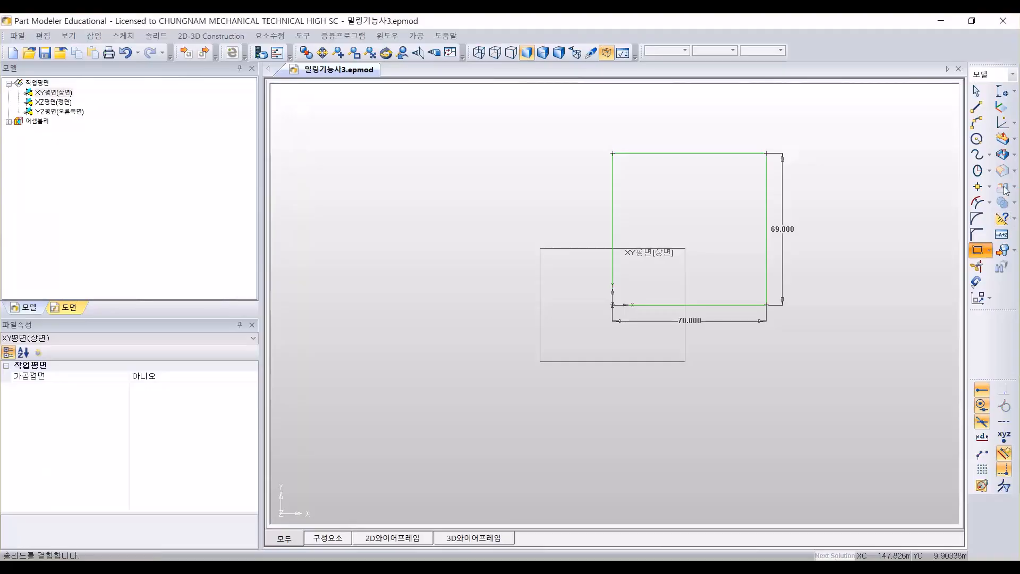
Step: Extrude the 70 × 69 mm rectangle downward by 17 mm as a new component
left_click(1002, 140)
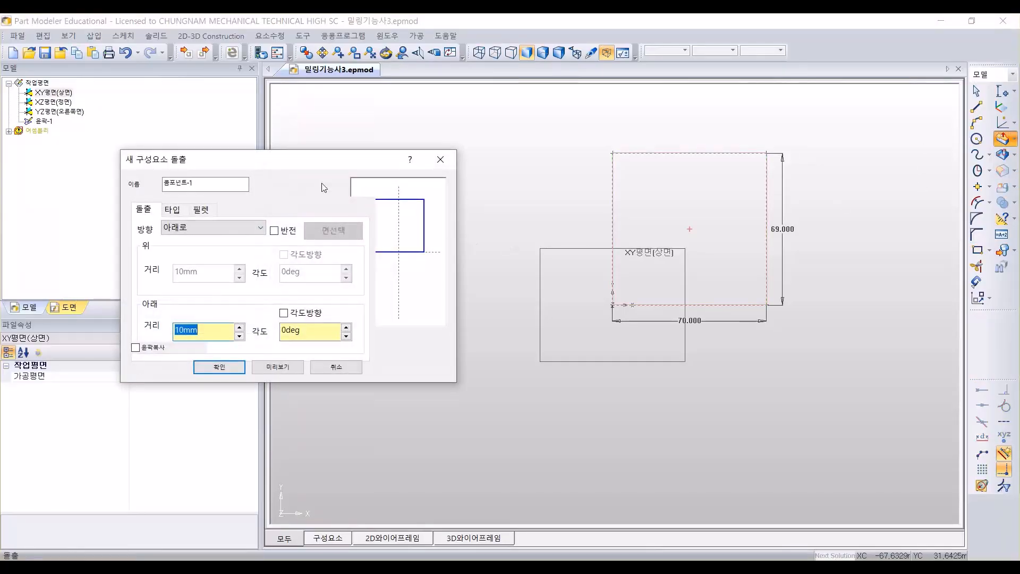
left_click_drag(333, 164, 441, 143)
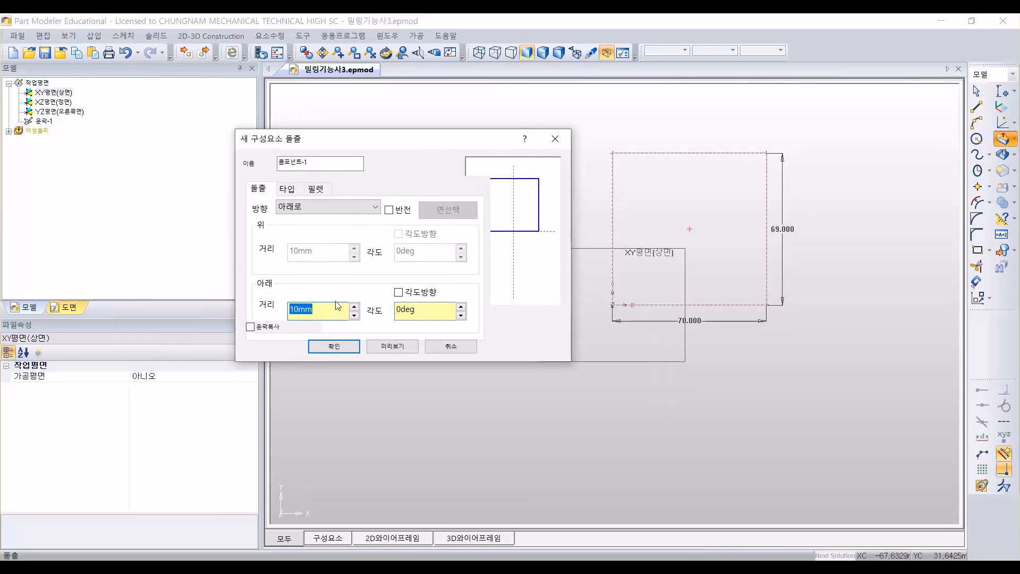
type("17")
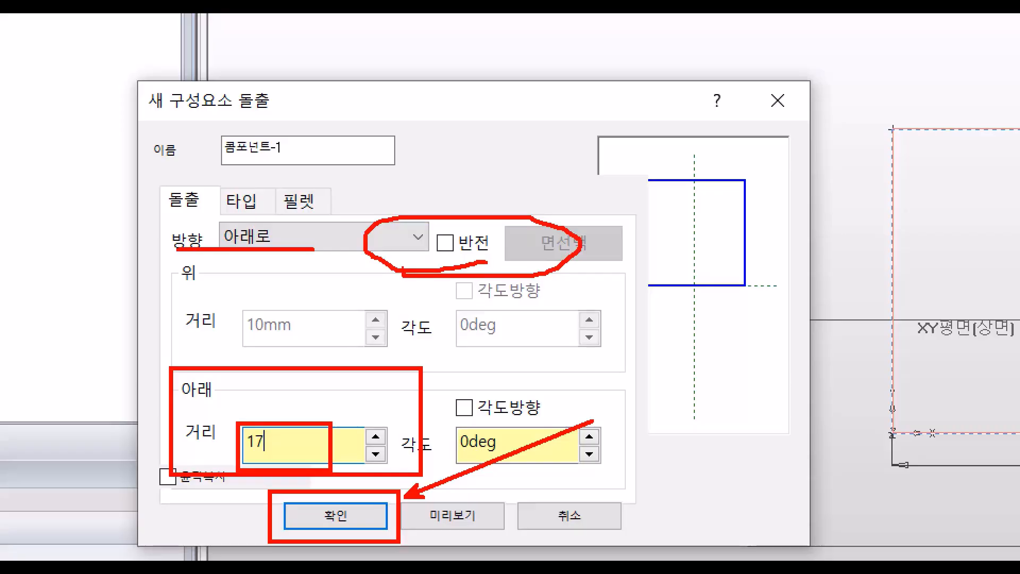
key("Escape")
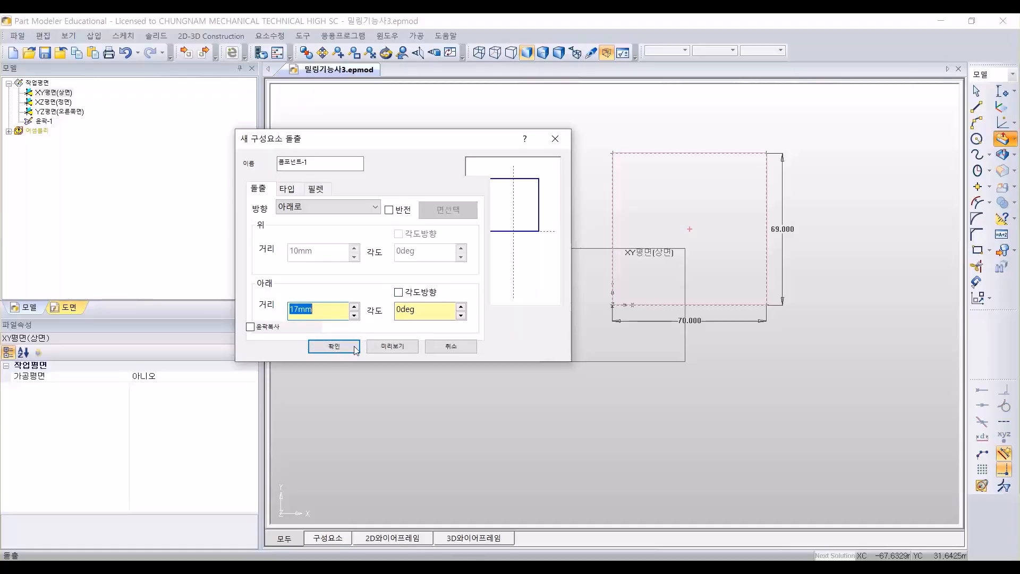
left_click(324, 346)
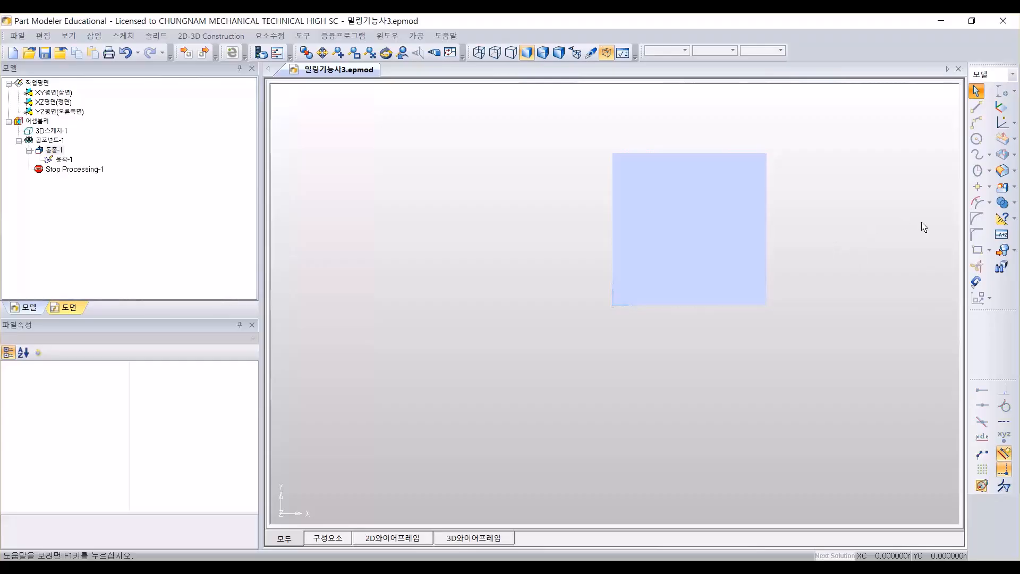
Step: Orbit the block to examine its thickness and return to a view square to its top face
middle_click_drag(913, 229, 835, 276)
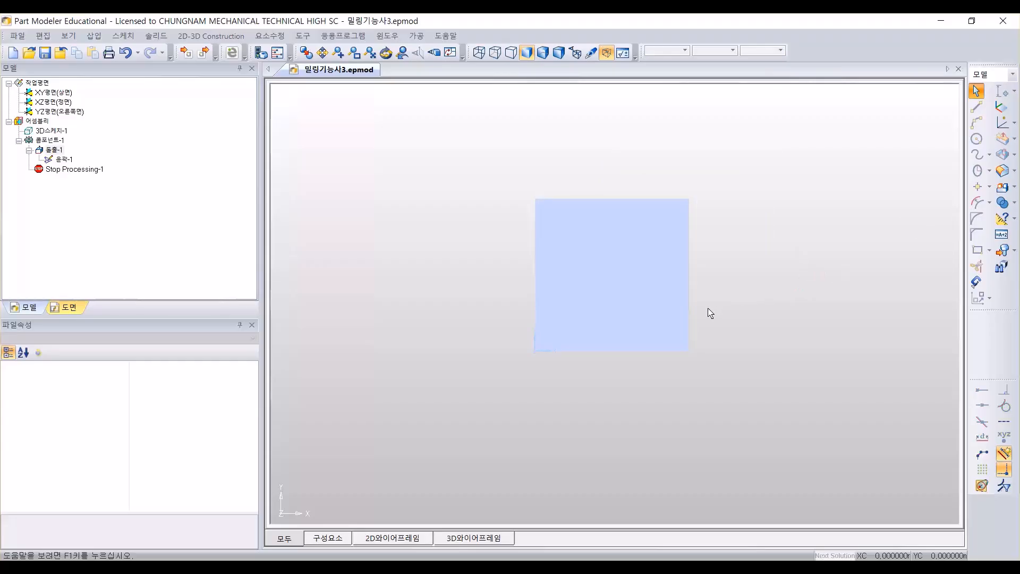
left_click(591, 274)
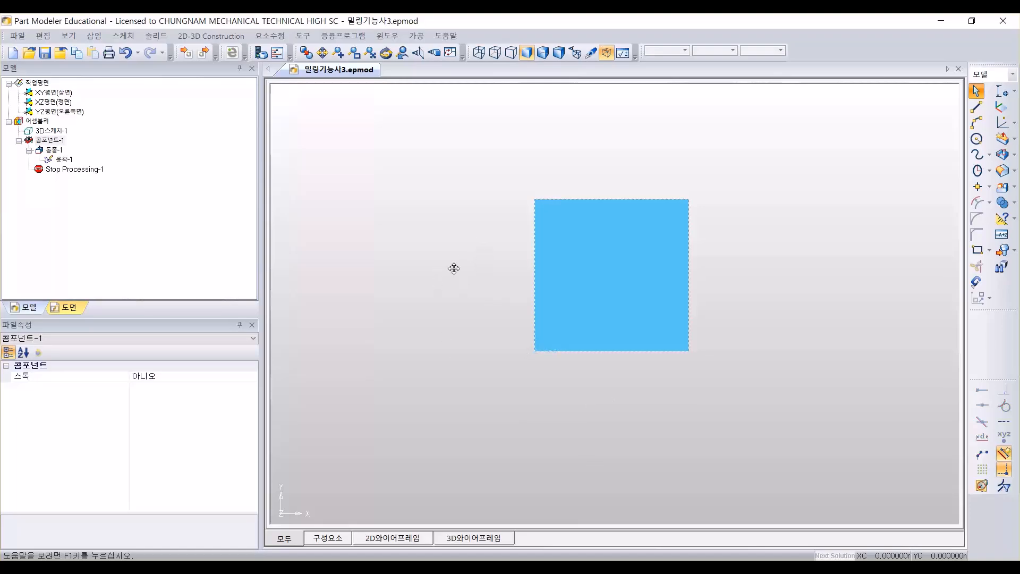
middle_click_drag(453, 269, 419, 280)
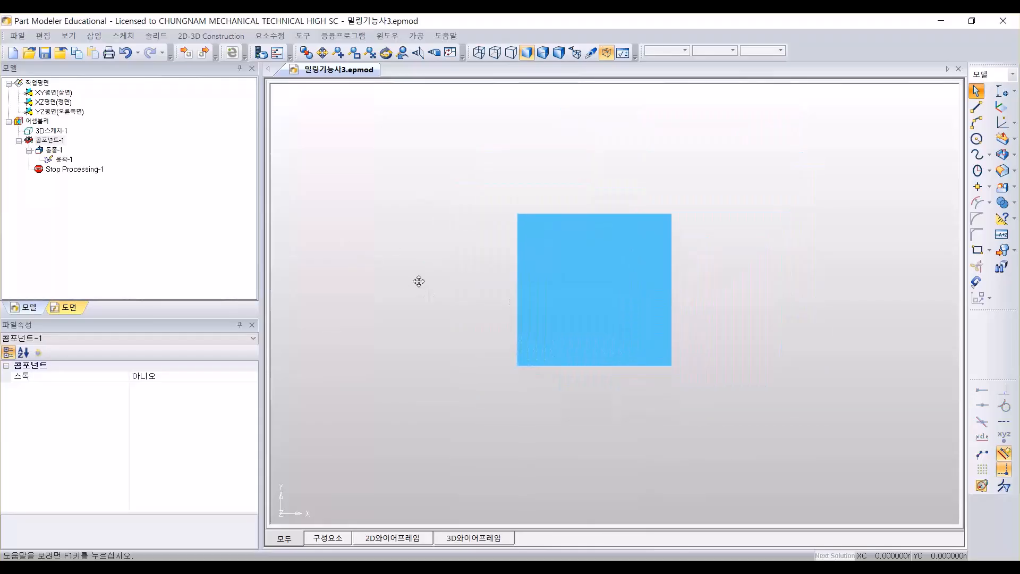
middle_click_drag(777, 325, 819, 295)
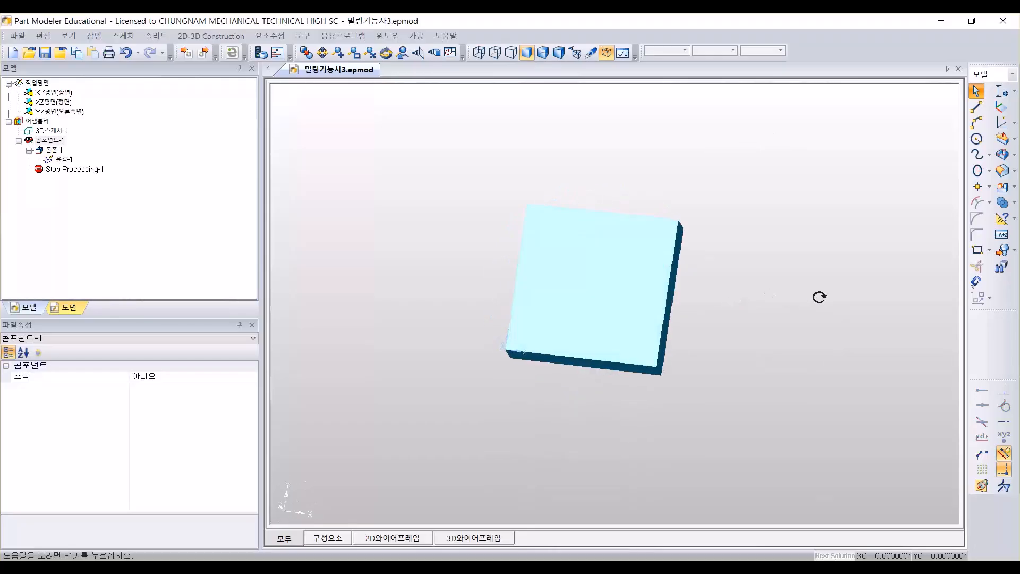
left_click(610, 250)
left_click(416, 53)
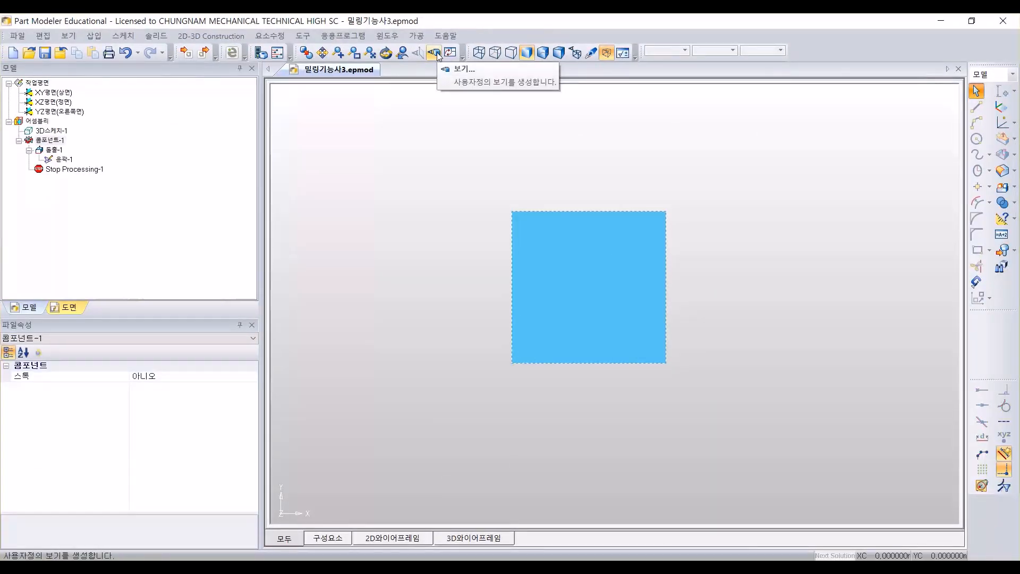
Step: Examine the list of predefined and work plane views, and close it without choosing one
left_click(436, 53)
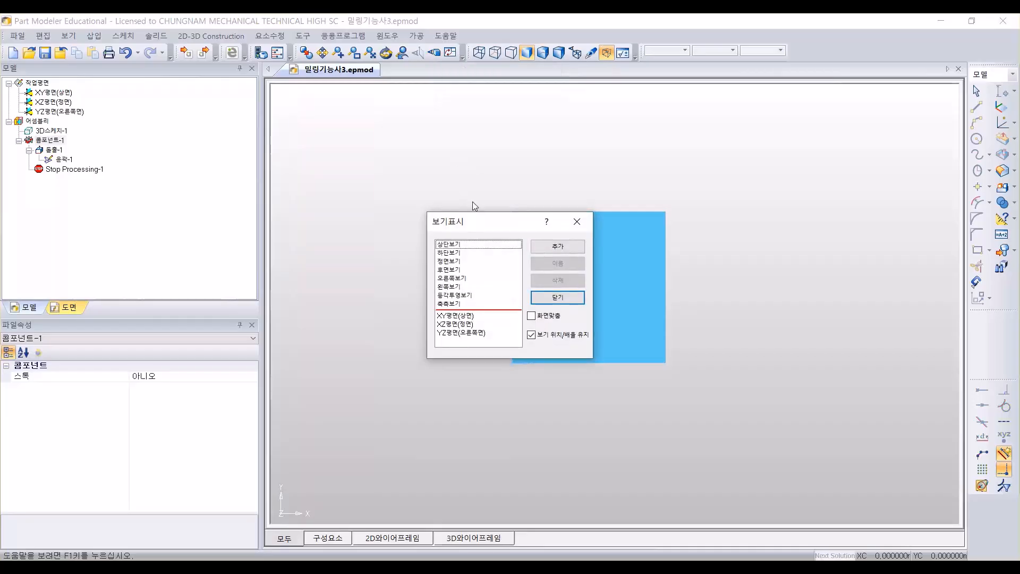
left_click_drag(473, 219, 472, 86)
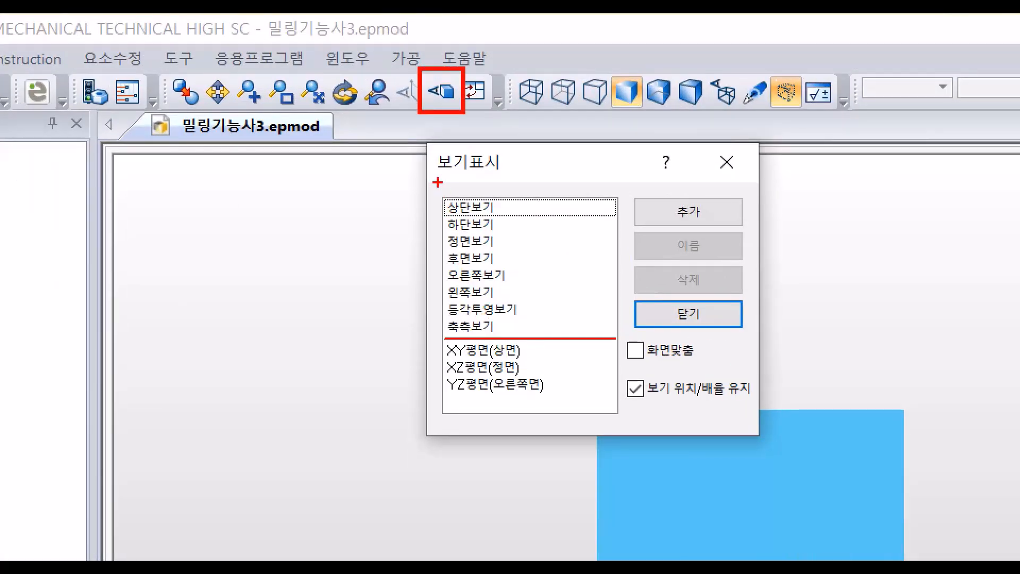
mouse_move(434, 181)
left_mouse_down("ctrl")
mouse_move(633, 428)
mouse_move(613, 420)
mouse_move(627, 420)
left_mouse_up("ctrl")
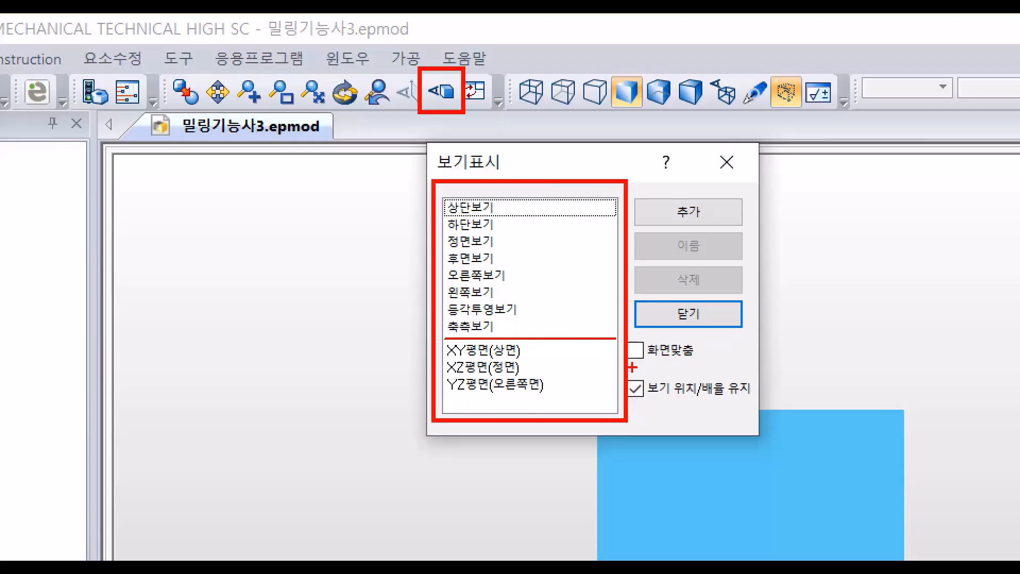
key("Escape")
key("Escape")
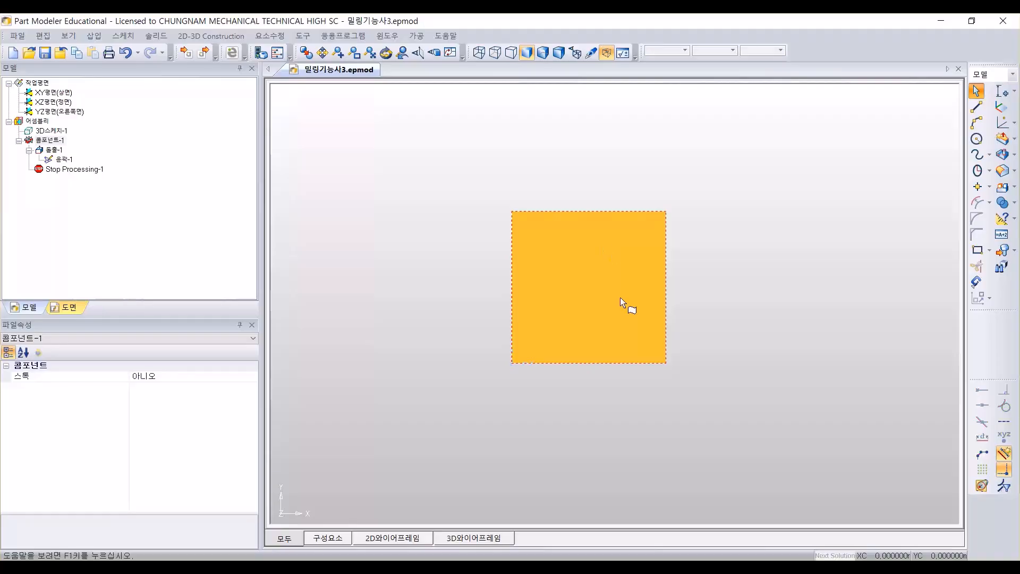
Step: Check the profile in the 3-2.pdf drawing, return to Part Modeler, and start a line sketch on the block's top face
key("alt+Tab")
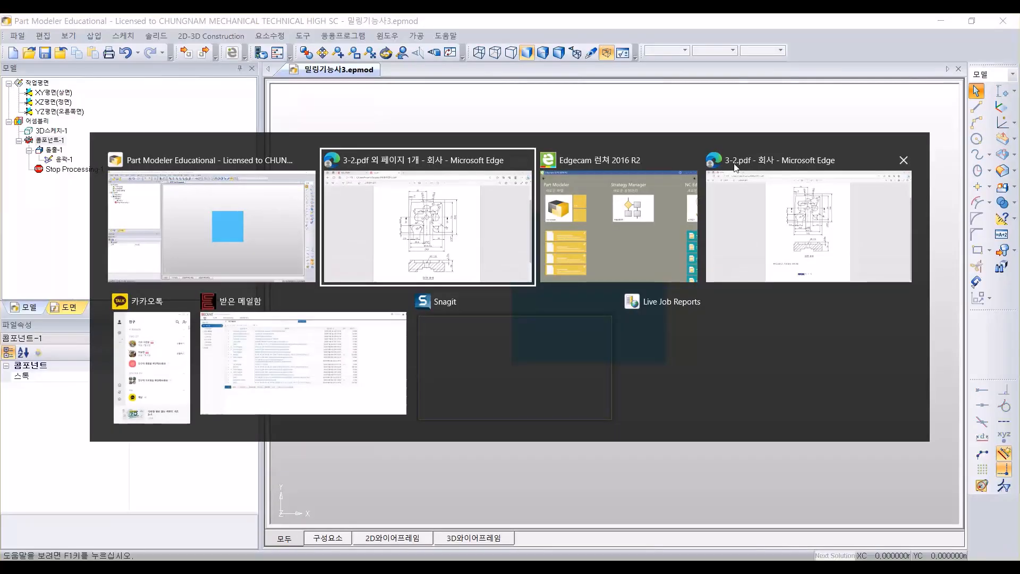
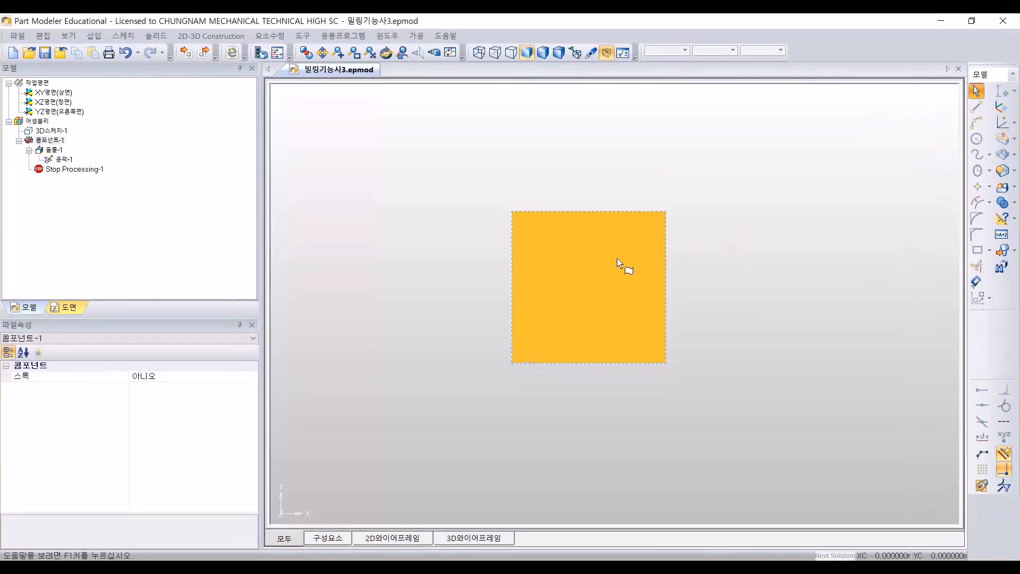
left_click(979, 109)
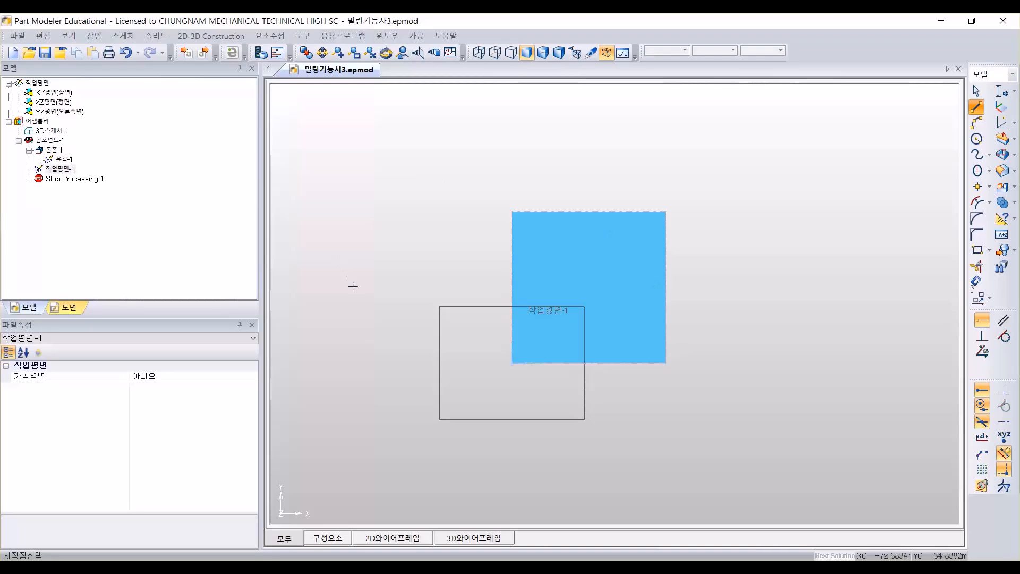
Step: Draw three separate straight lines around the block on the new work plane, and undo them
left_click(351, 298)
left_click(352, 171)
left_click(406, 148)
left_click(629, 101)
left_click(691, 125)
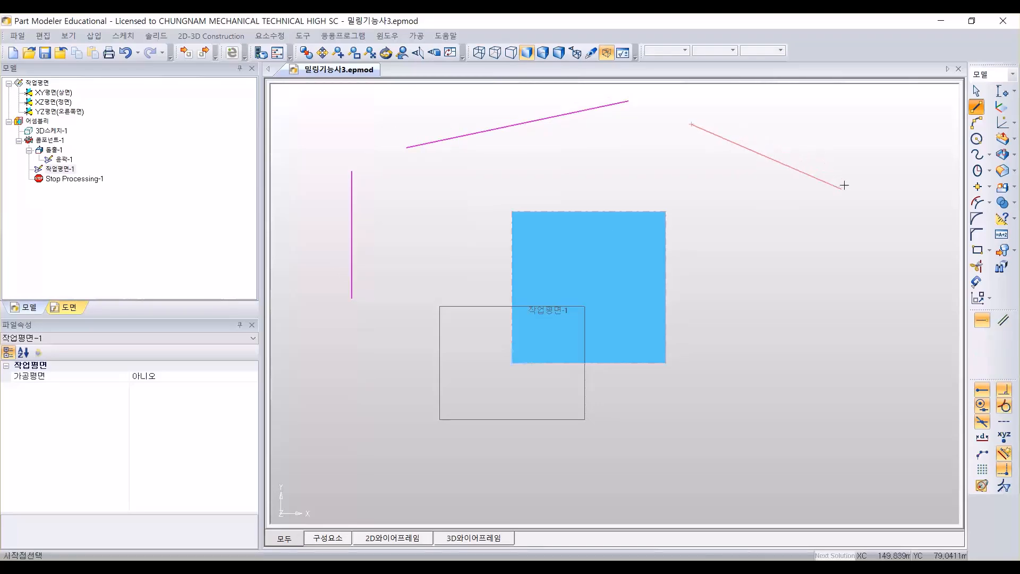
left_click(841, 188)
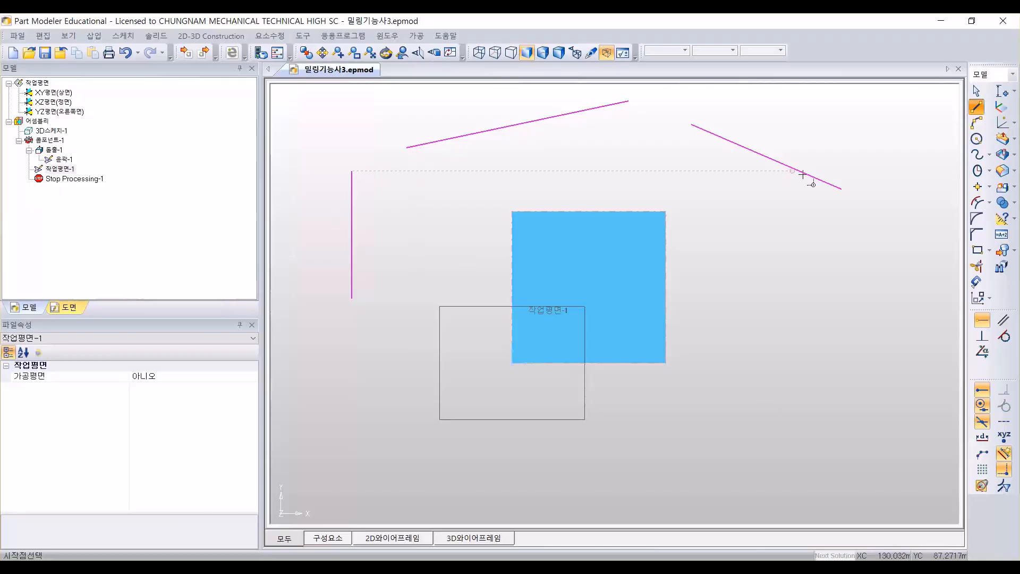
key("ctrl+z")
key("ctrl+z")
key("ctrl+z")
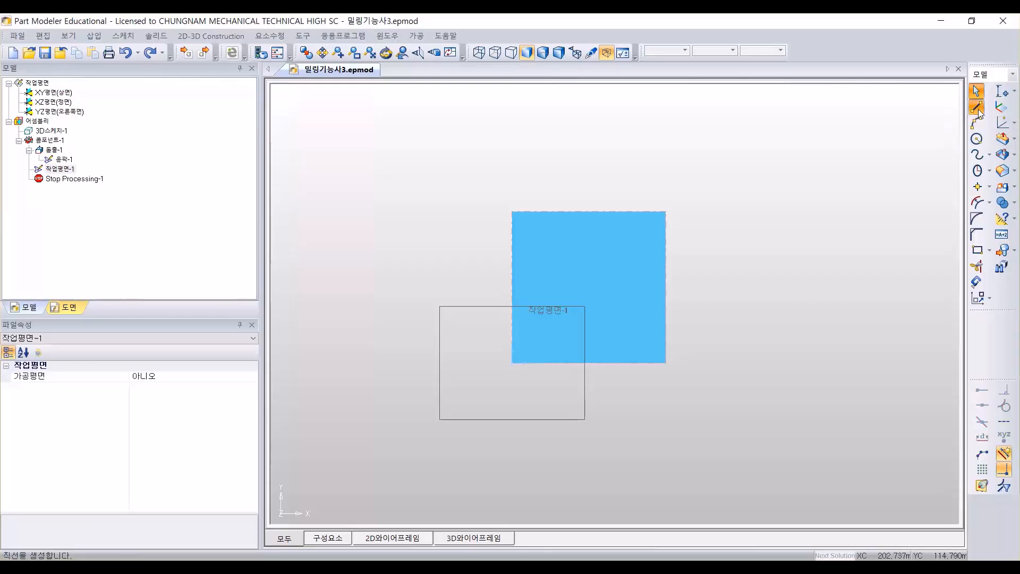
Step: Draw three separate straight lines beside the block on its top-face work plane, without continuous drawing
left_click(976, 107)
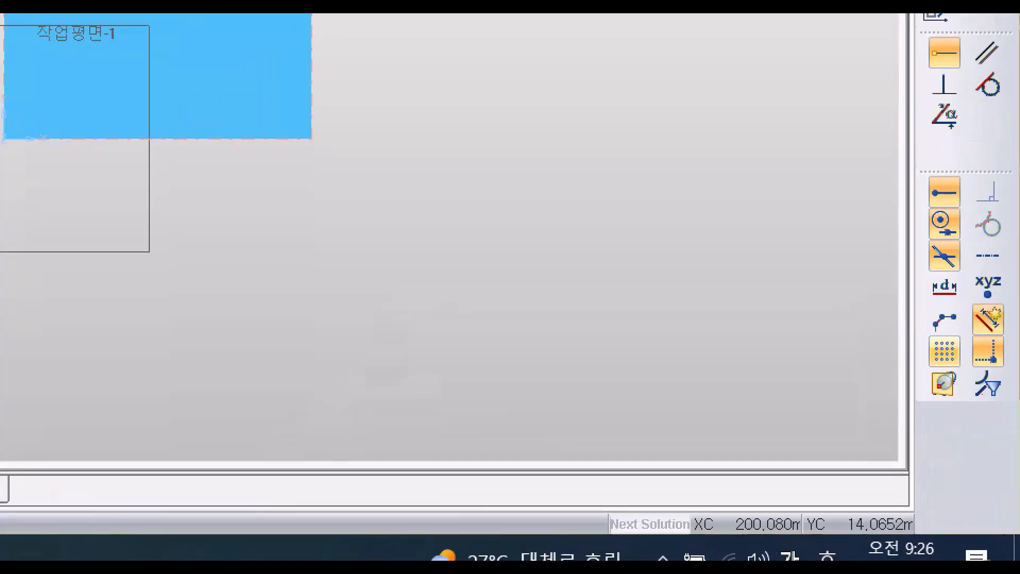
left_click(983, 334)
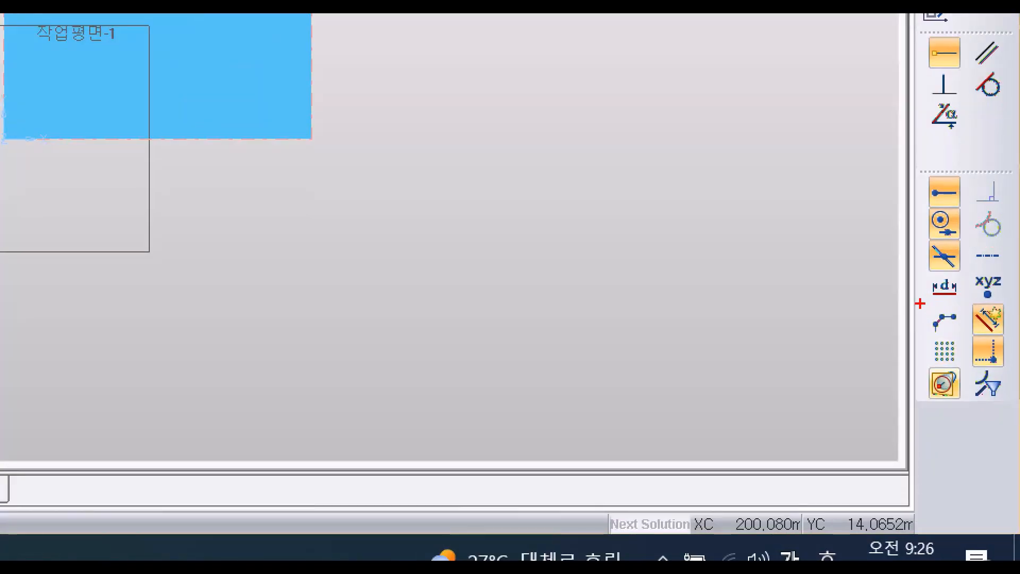
left_click_drag(919, 304, 968, 337, "ctrl")
mouse_move(914, 313)
left_mouse_down("ctrl+shift")
mouse_move(728, 261)
mouse_move(694, 234)
left_mouse_up("ctrl+shift")
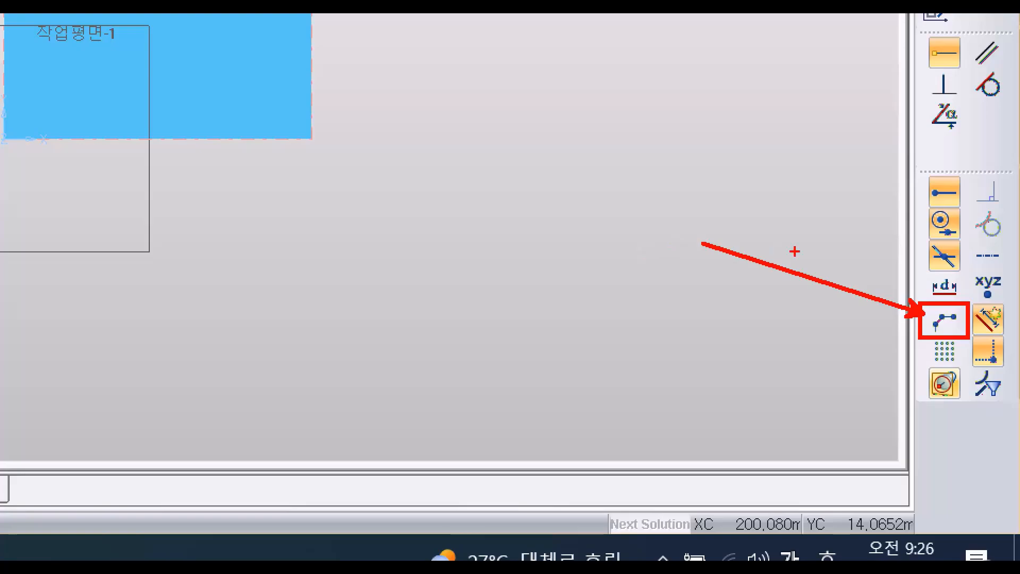
key("Escape")
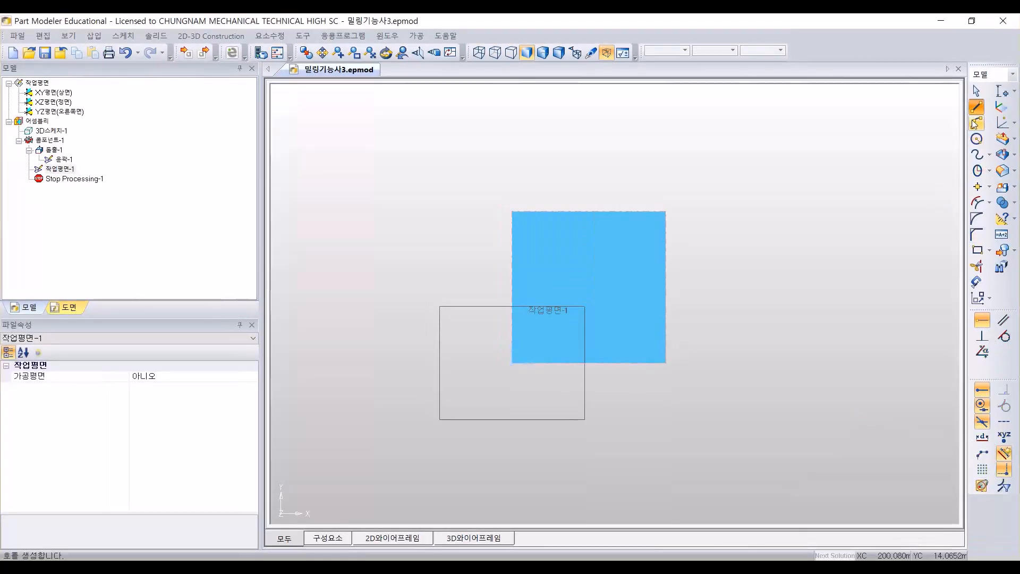
left_click(710, 422)
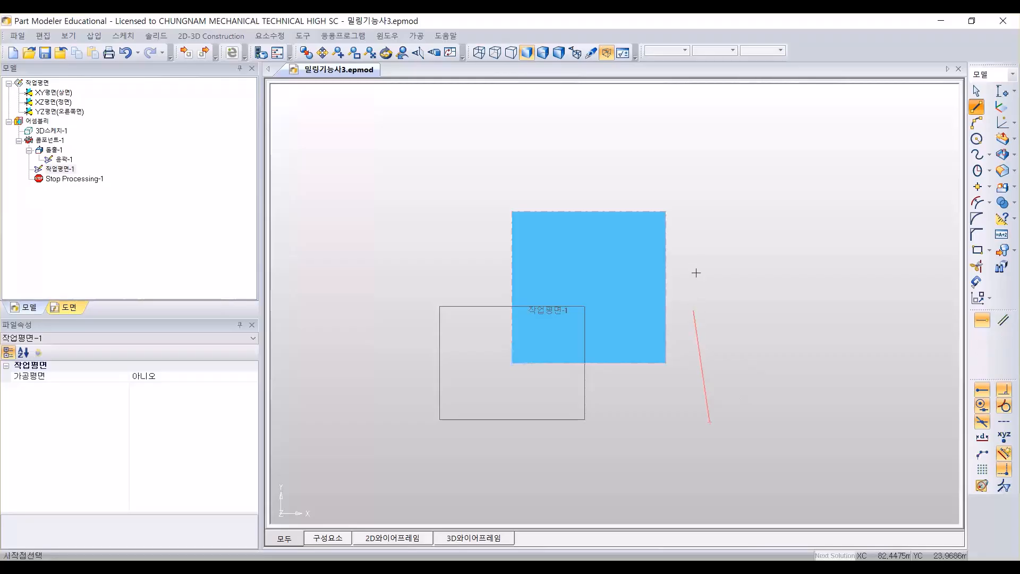
left_click(697, 265)
left_click(716, 190)
left_click(762, 157)
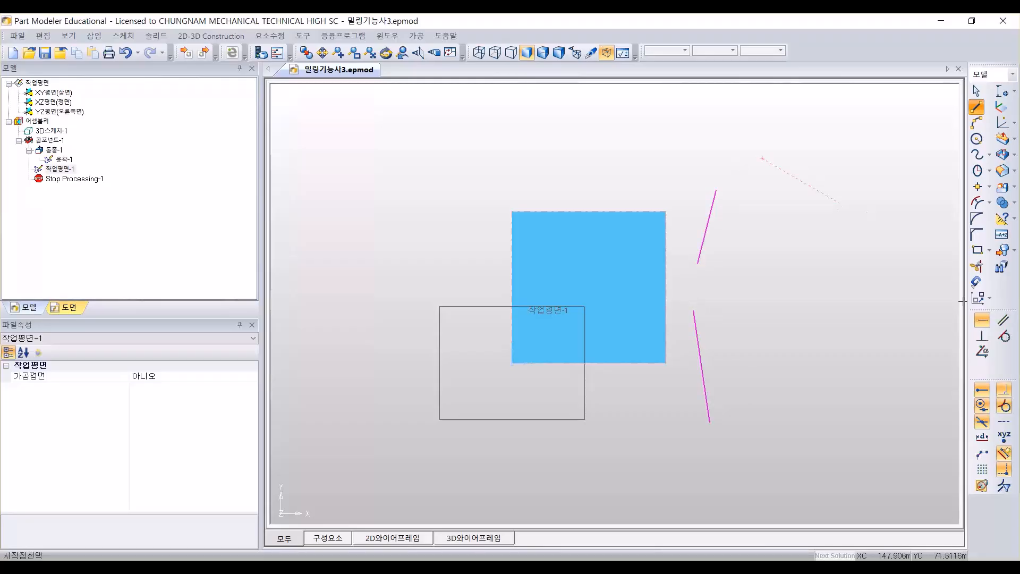
left_click(839, 202)
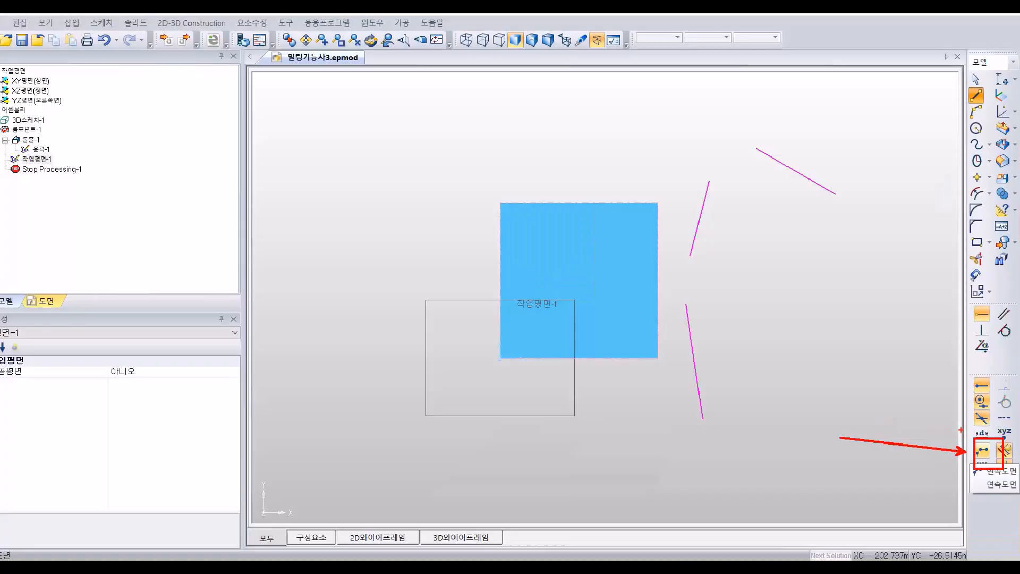
Step: Draw a chain of six connected straight lines beside the separate ones, using continuous drawing
left_click(800, 430)
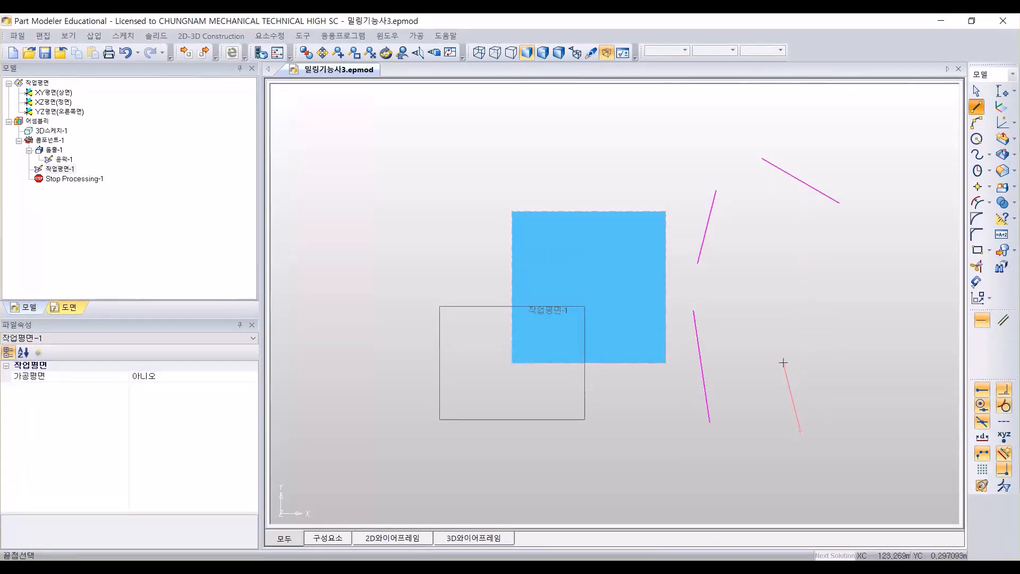
left_click(783, 363)
left_click(800, 295)
left_click(876, 265)
left_click(918, 334)
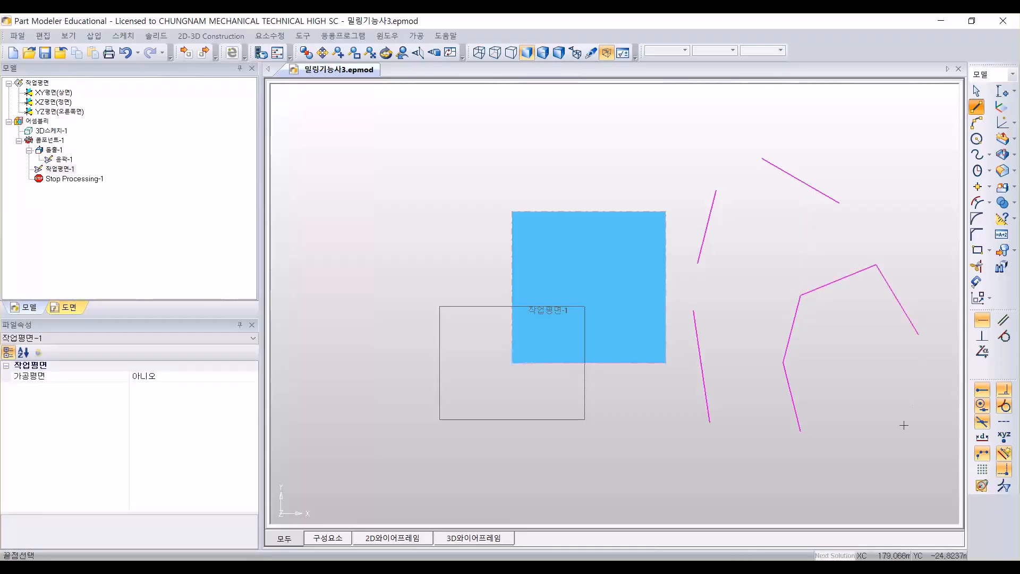
left_click(903, 426)
left_click(734, 477)
key("Escape")
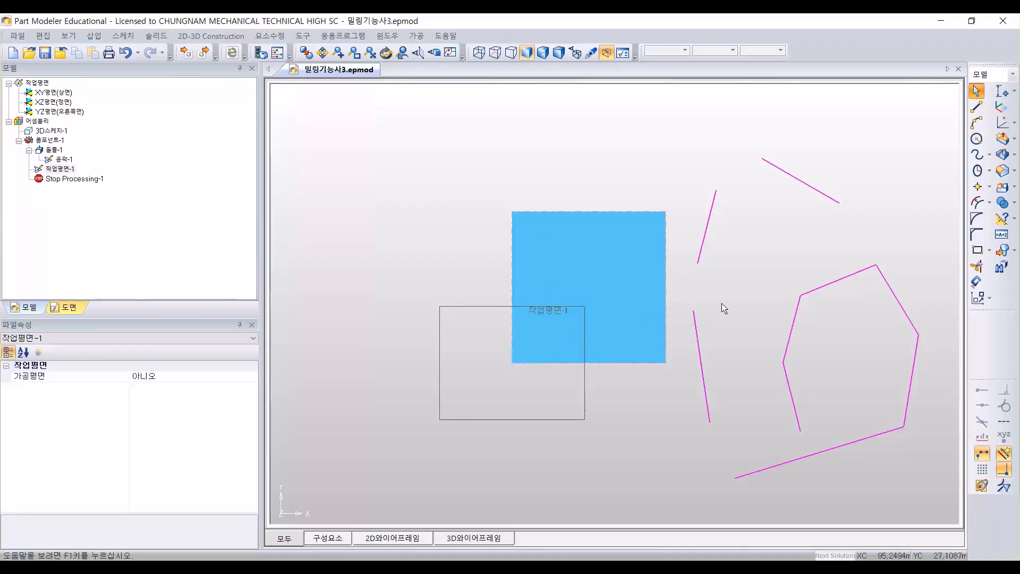
Step: Undo all the chained and separate lines drawn beside the block
key("ctrl+z")
key("ctrl+z")
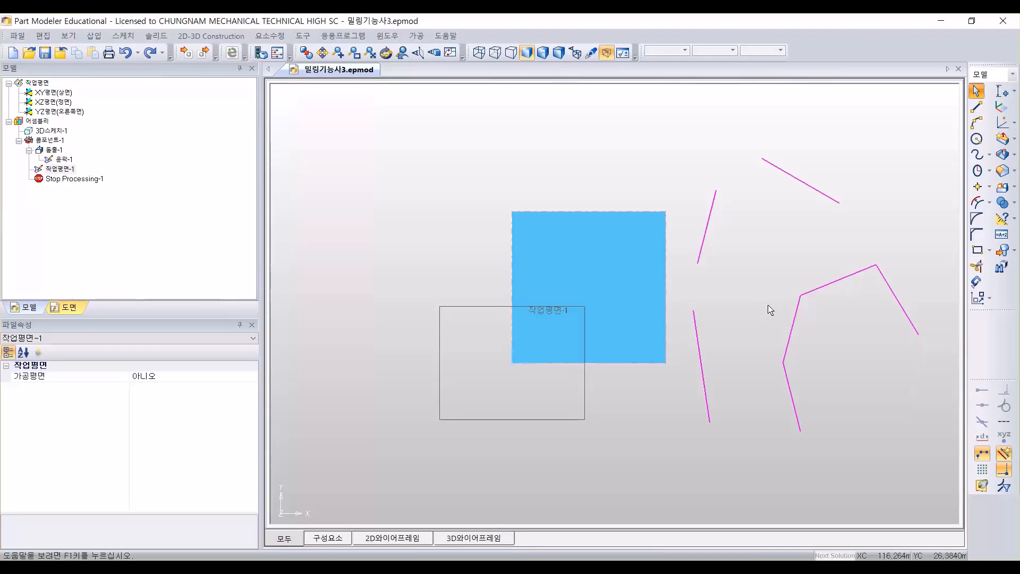
key("ctrl+z")
key("ctrl+z")
key("ctrl+z")
key("ctrl+z")
key("ctrl+z")
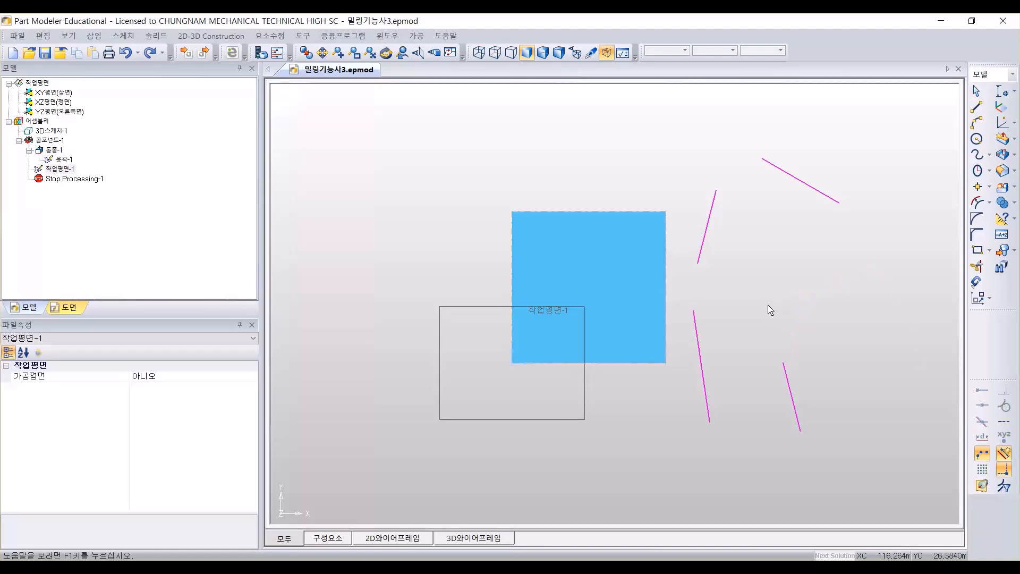
key("ctrl+z")
key("ctrl+z")
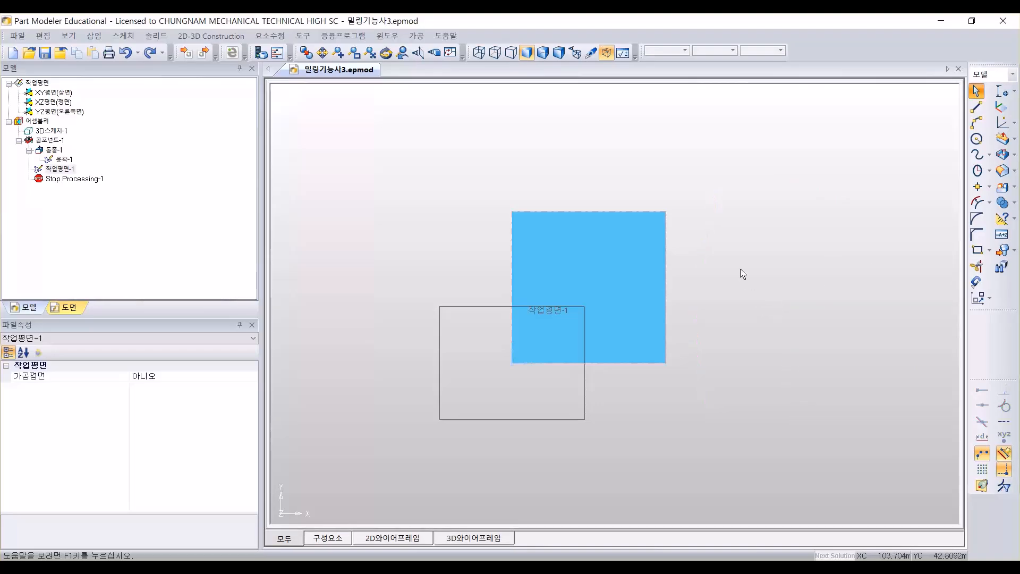
Step: Redo the undone drawing until the three separate lines beside the block are restored
key("ctrl+y")
key("ctrl+y")
key("ctrl+y")
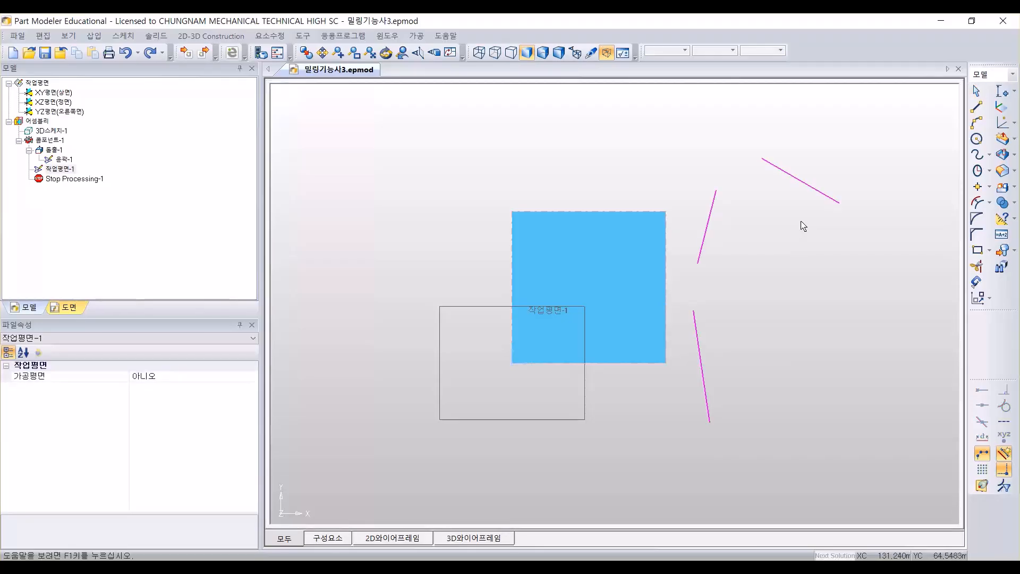
key("ctrl+y")
key("ctrl+z")
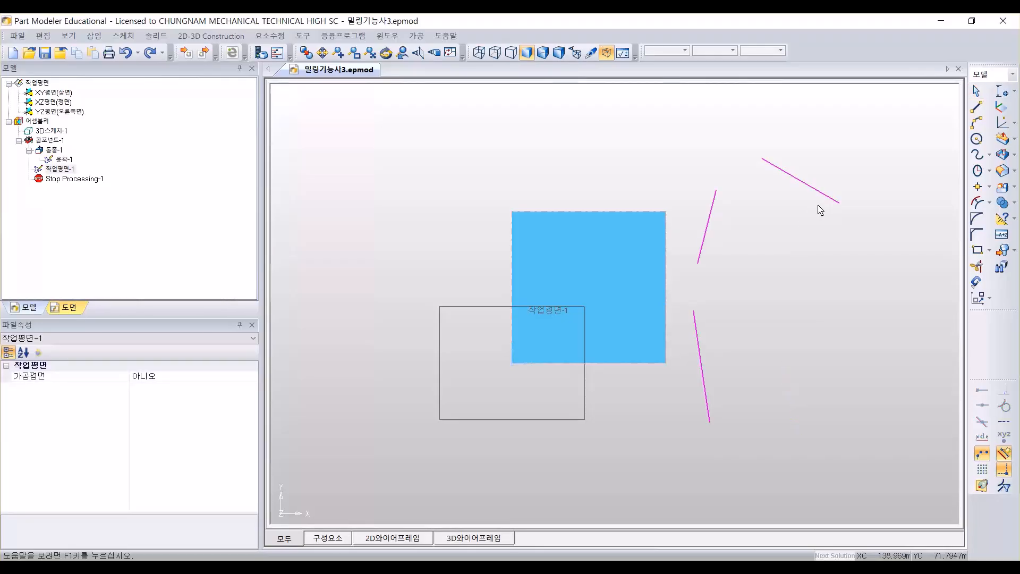
Step: Undo the three separate lines drawn beside the block
key("ctrl+z")
key("ctrl+z")
key("ctrl+z")
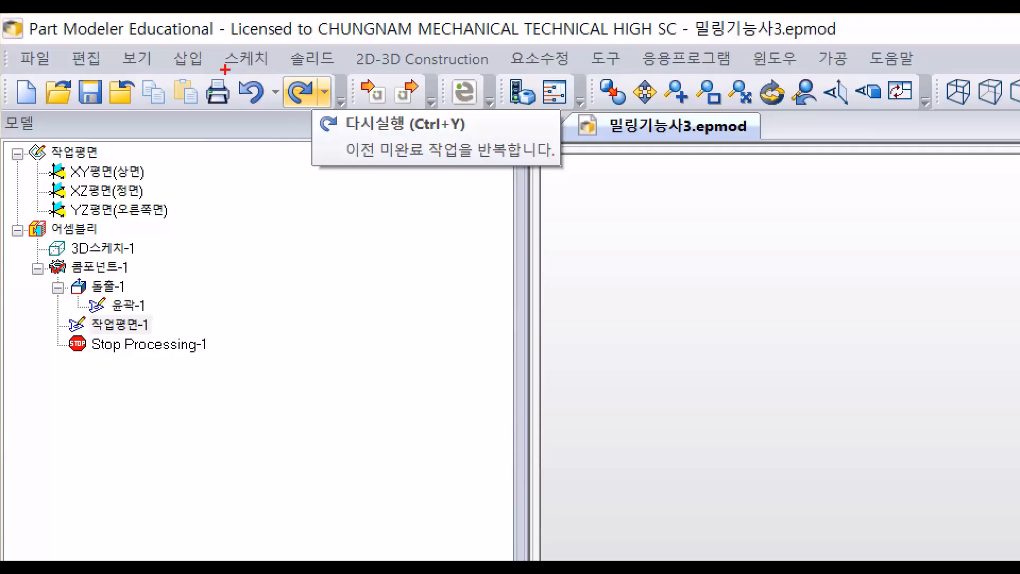
left_click_drag(226, 69, 340, 112)
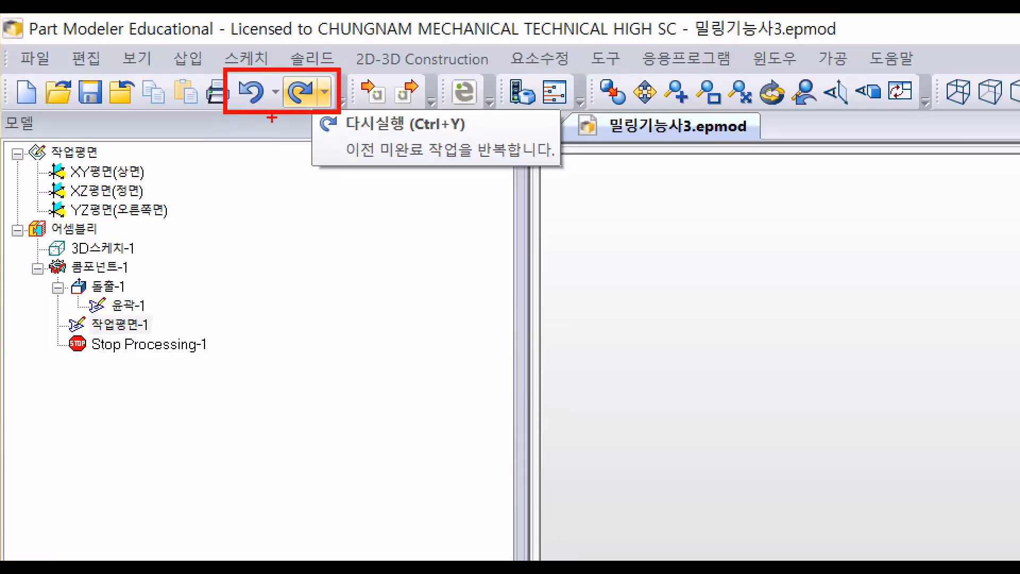
left_click_drag(272, 117, 204, 280)
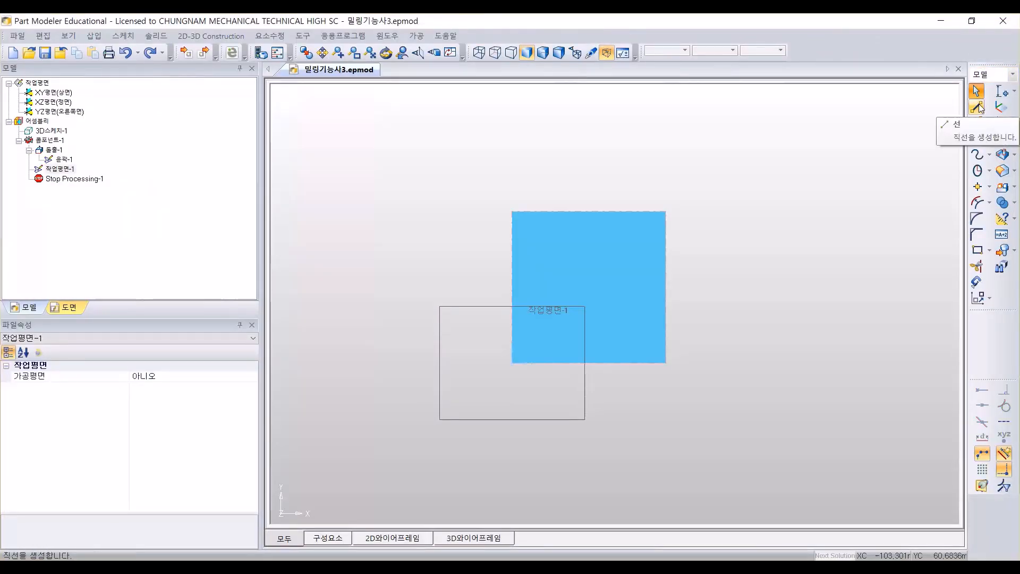
Step: Draw connected lines on the block's top face for the outer profile's left side, slanted upper-left corner, top and right side
left_click(979, 108)
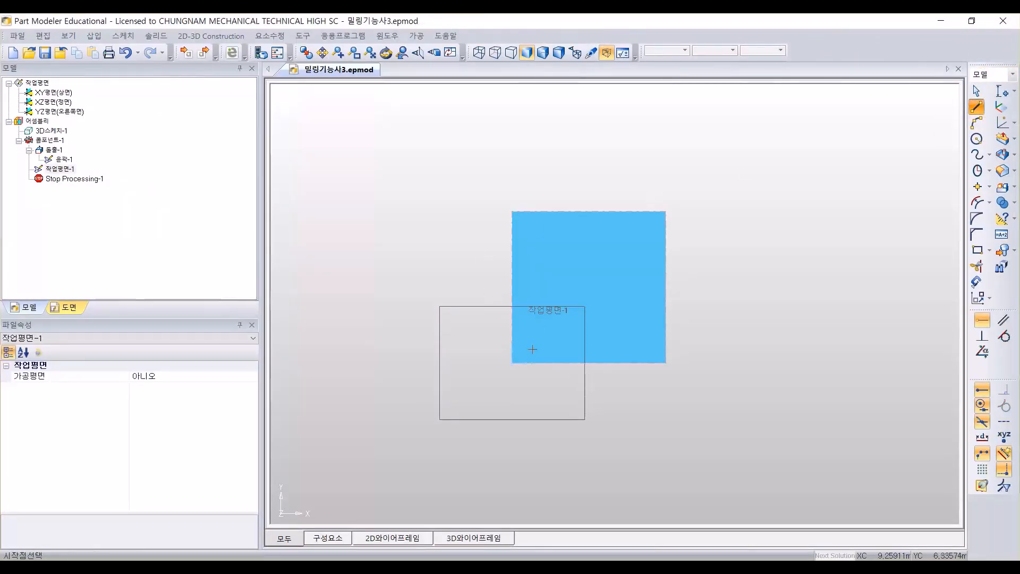
left_click(532, 349)
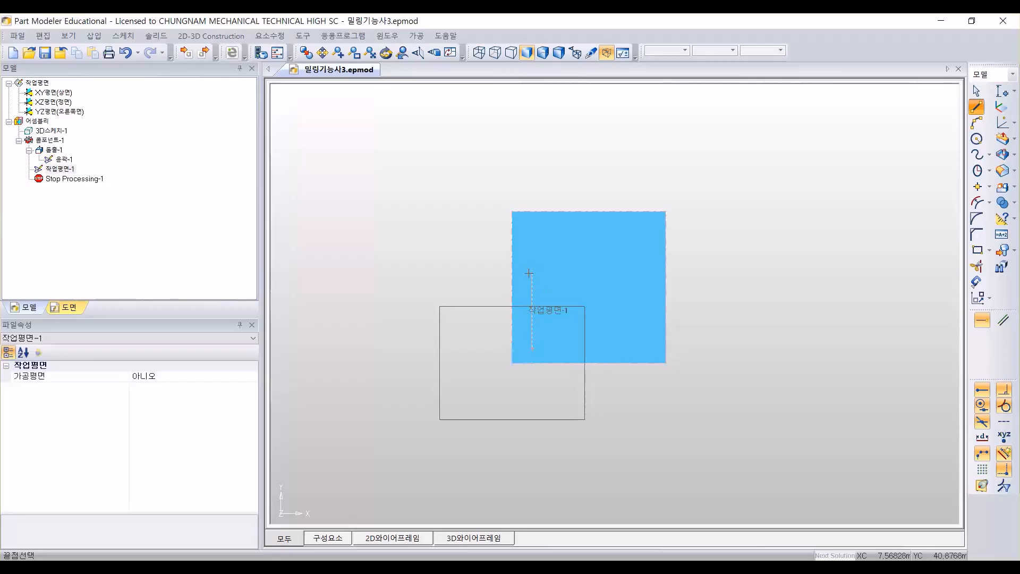
left_click(532, 273)
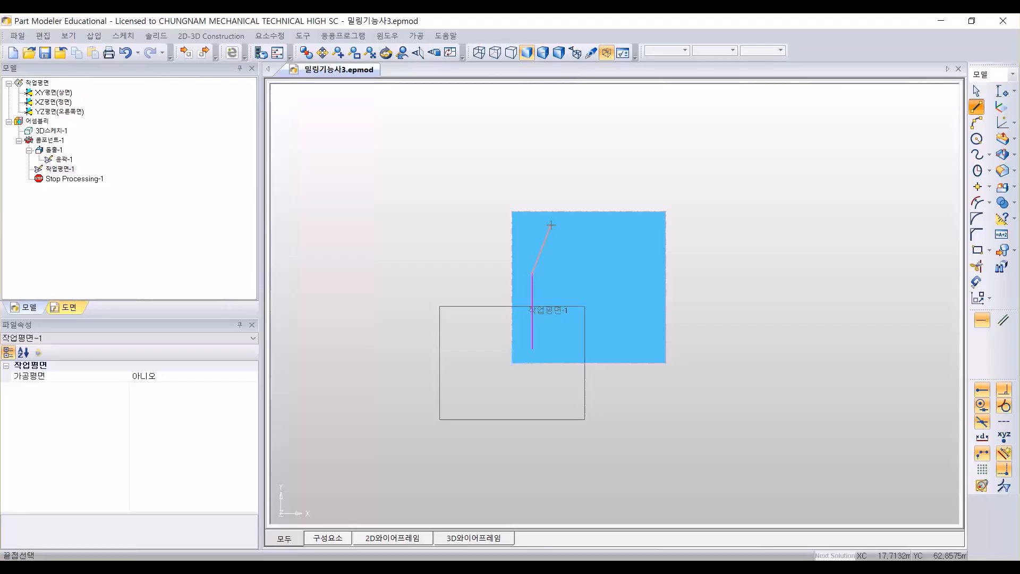
left_click(550, 225)
left_click(652, 223)
left_click(654, 325)
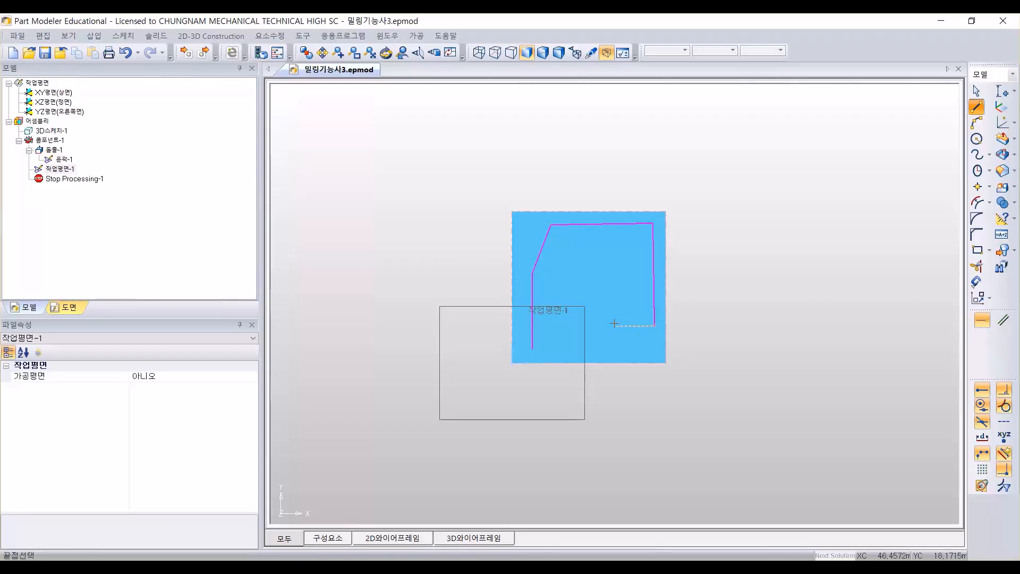
Step: Continue the line chain with a rectangular notch in the lower right side and a bottom line along the block's lower edge
left_click(615, 326)
left_click(615, 349)
left_click(654, 348)
left_click(655, 363)
left_click(602, 363)
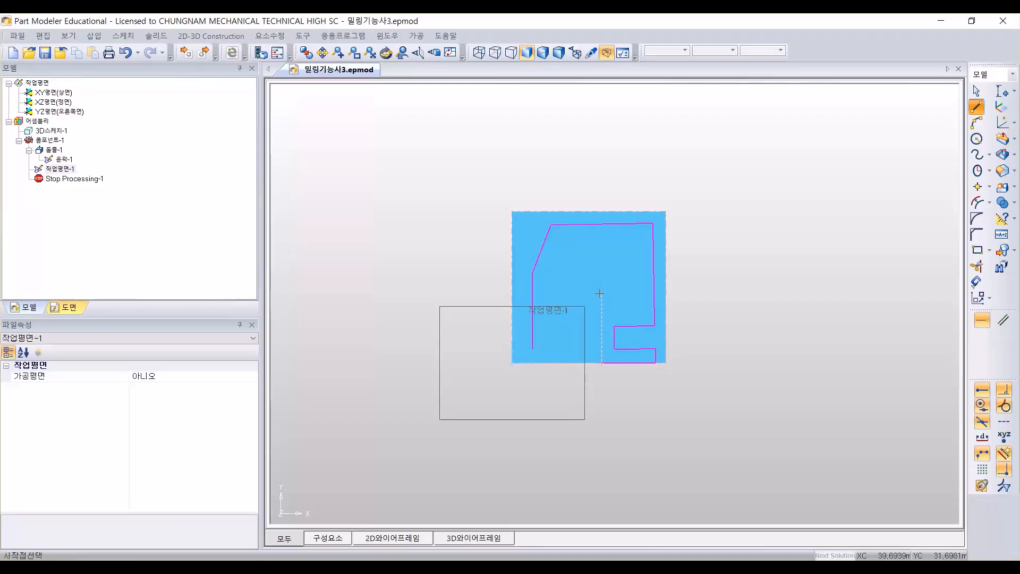
Step: Continue the chain up inside the outline to draw the right arm and top of the inner cross-shaped profile
left_click(601, 292)
left_click(639, 293)
left_click(631, 262)
left_click(600, 262)
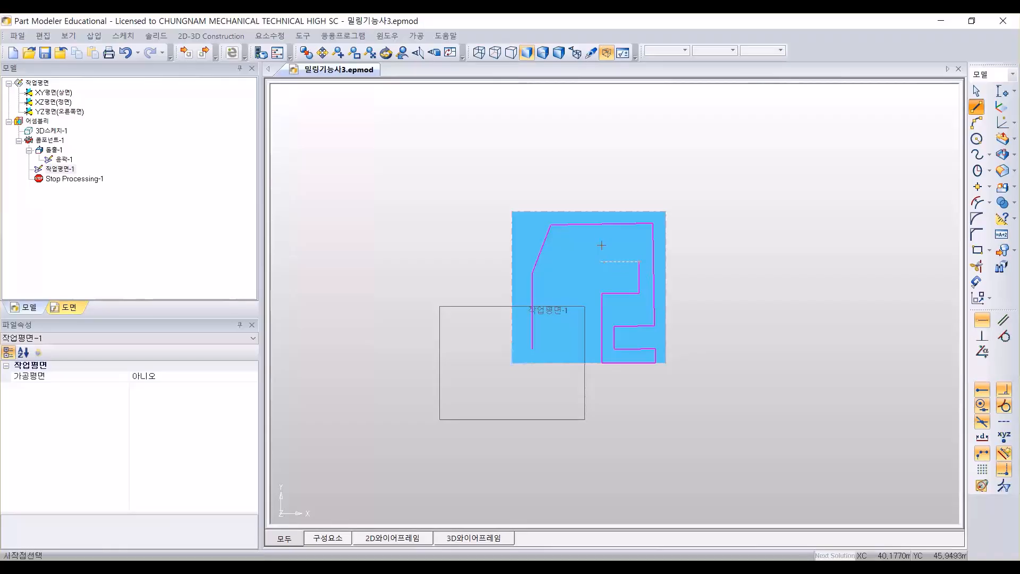
left_click(601, 237)
left_click(578, 238)
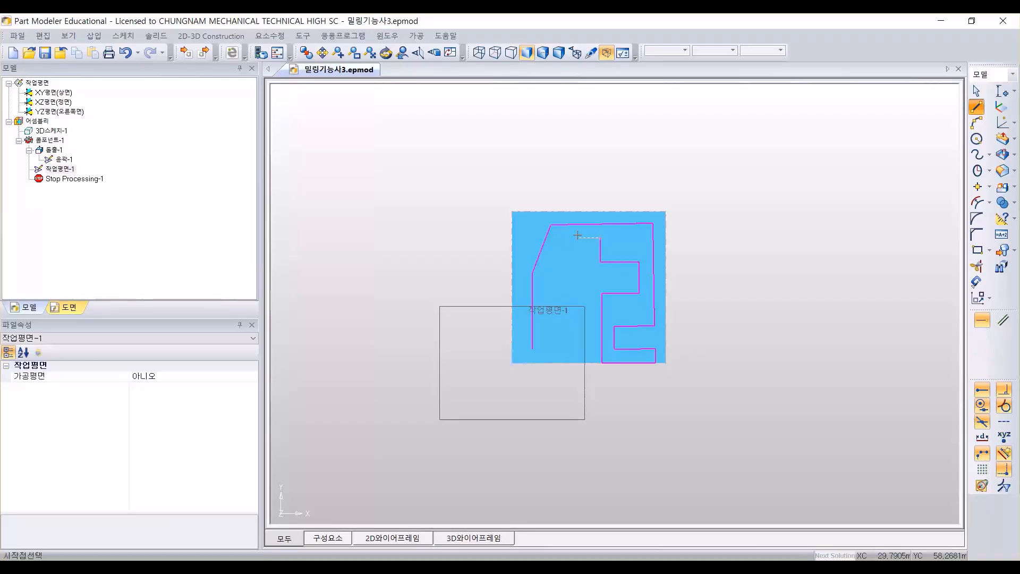
Step: Draw the left arm of the cross and its lower leg, ending with a short line to the left
left_click(577, 263)
left_click(554, 264)
left_click(554, 294)
left_click(580, 294)
left_click(579, 357)
left_click(564, 355)
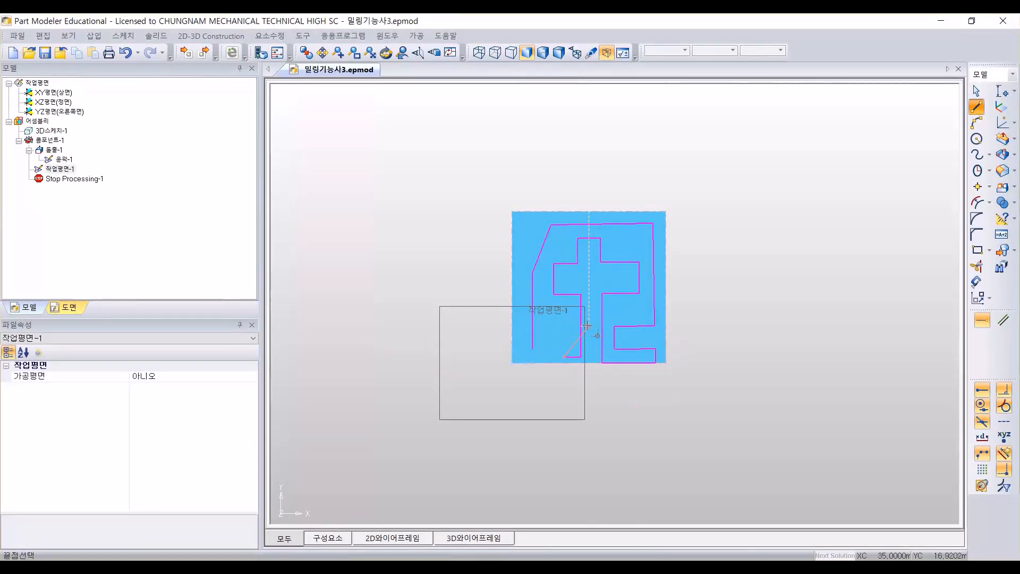
Step: Close the outline with a zigzag of slanted lines at the lower left, ending on the first line's start point
scroll(586, 325, "up", 3)
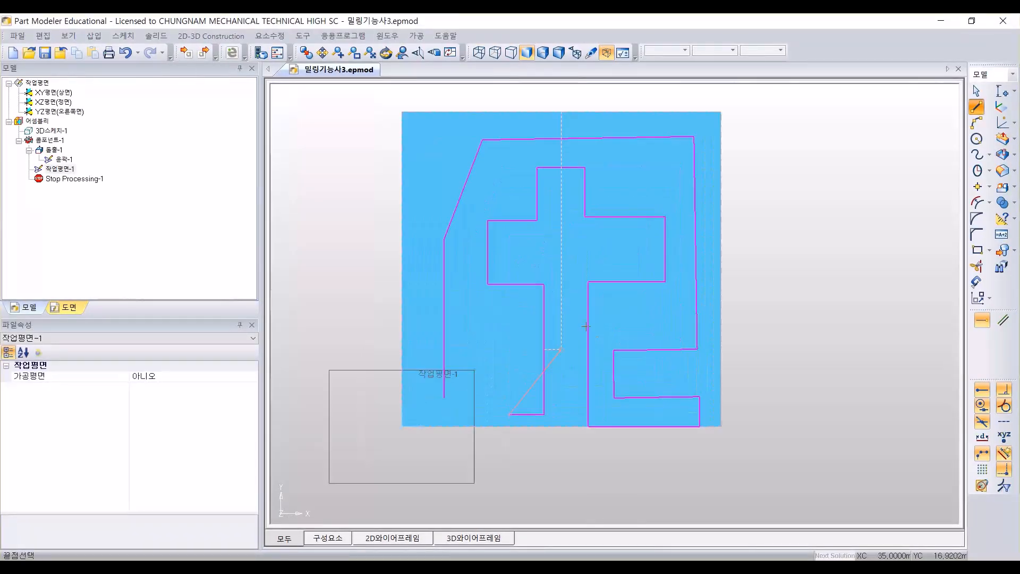
left_click(553, 352)
left_click(414, 345)
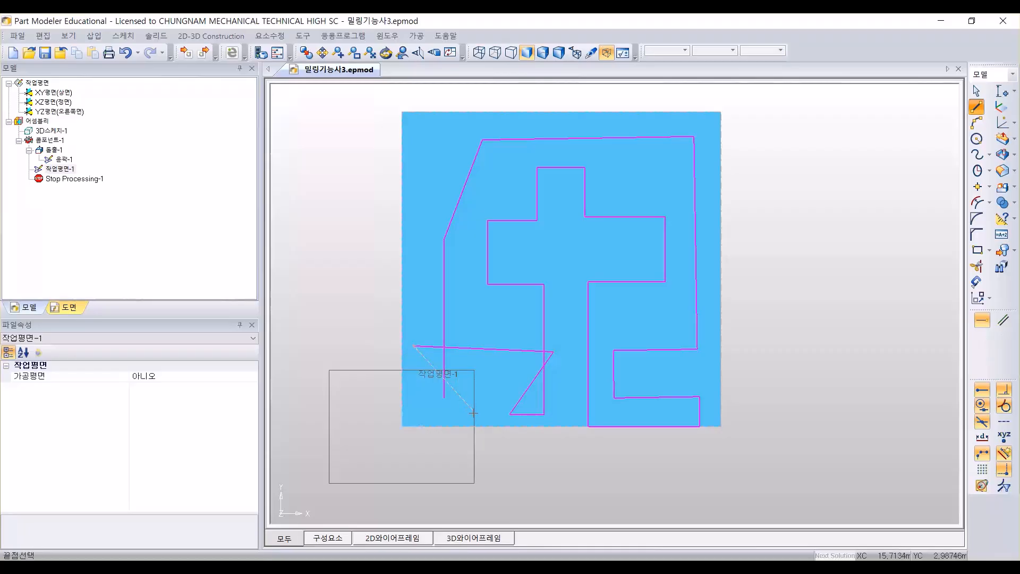
left_click(473, 412)
left_click(443, 397)
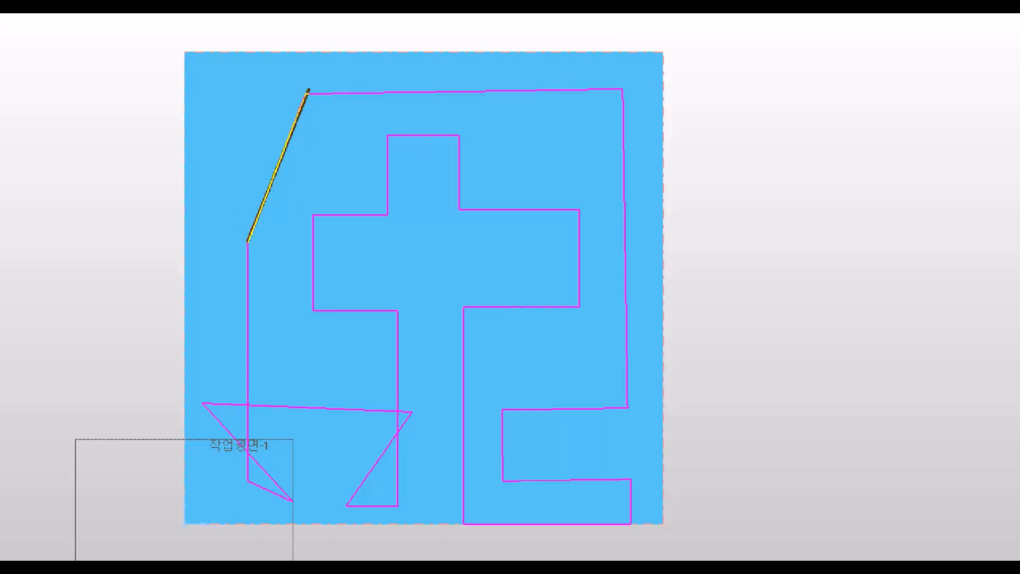
left_click(308, 93)
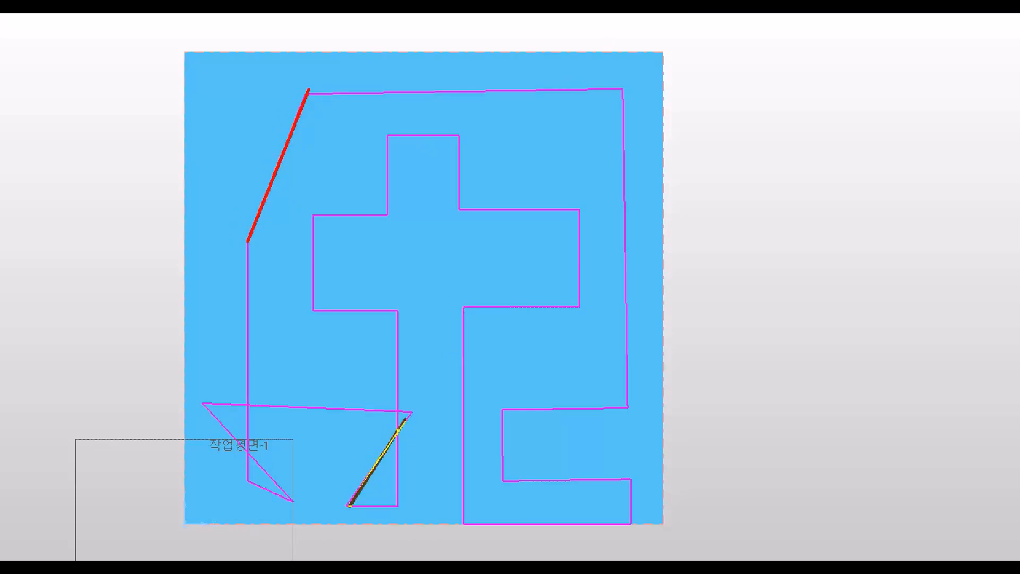
left_click(407, 423)
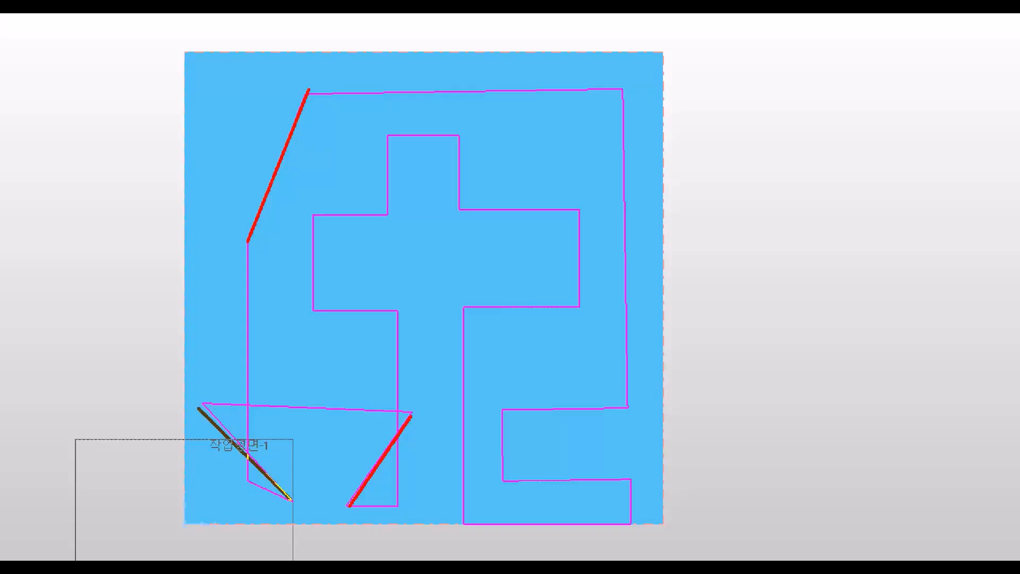
left_click(290, 498)
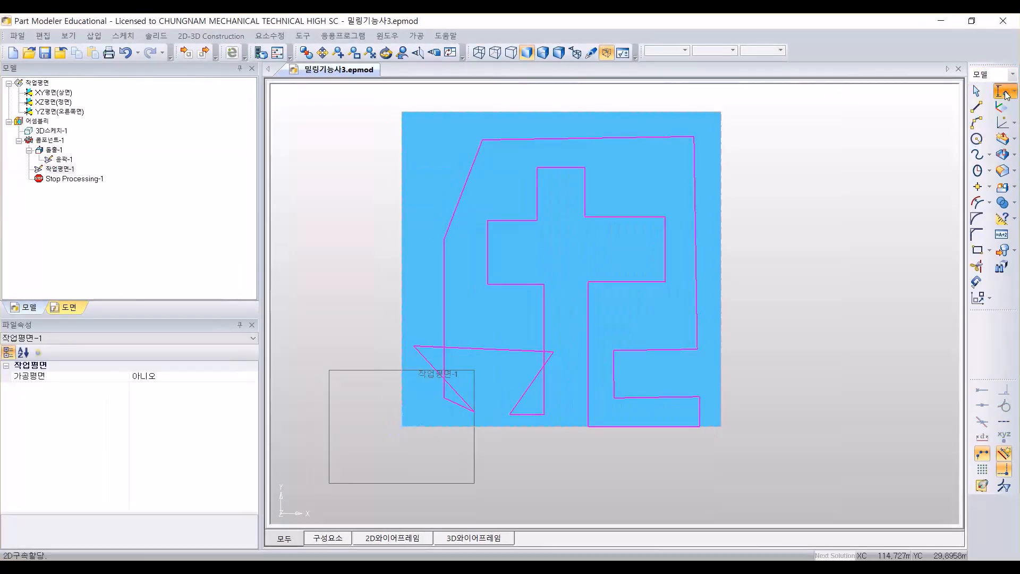
Step: Open the 2D constraint assignment and apply a horizontal constraint to the outer profile's top line
left_click(977, 178)
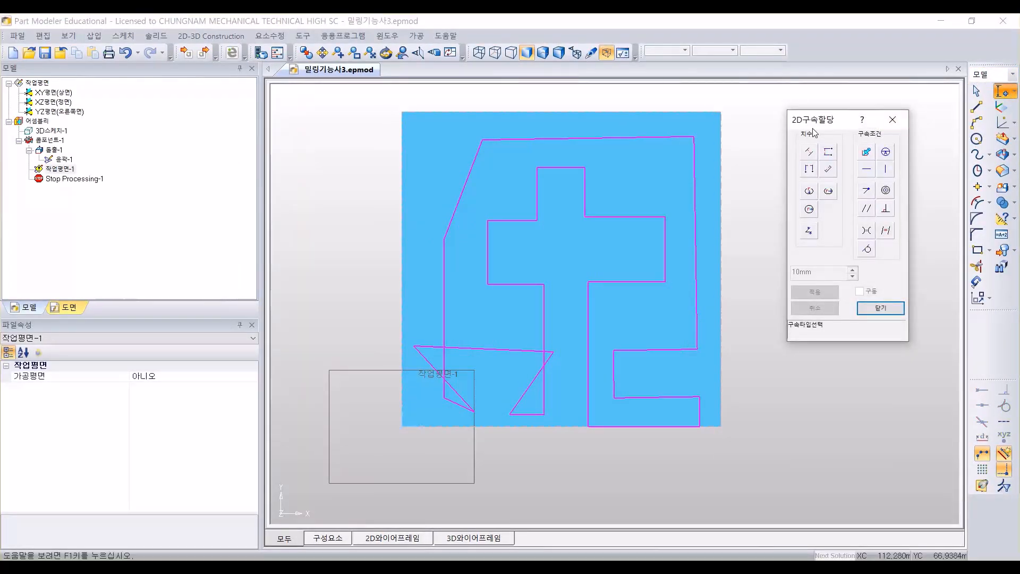
left_click_drag(808, 130, 749, 144)
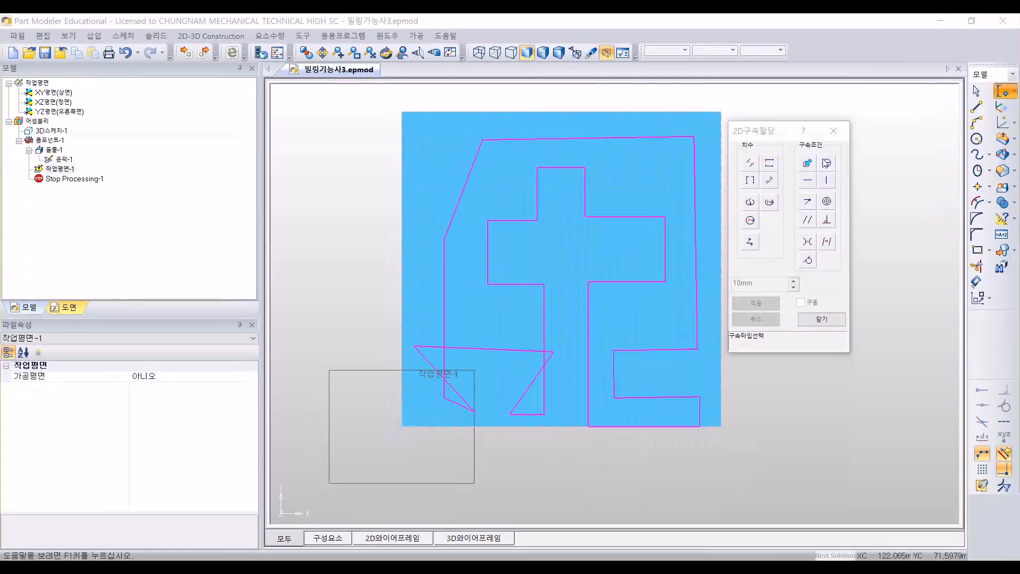
left_click(808, 180)
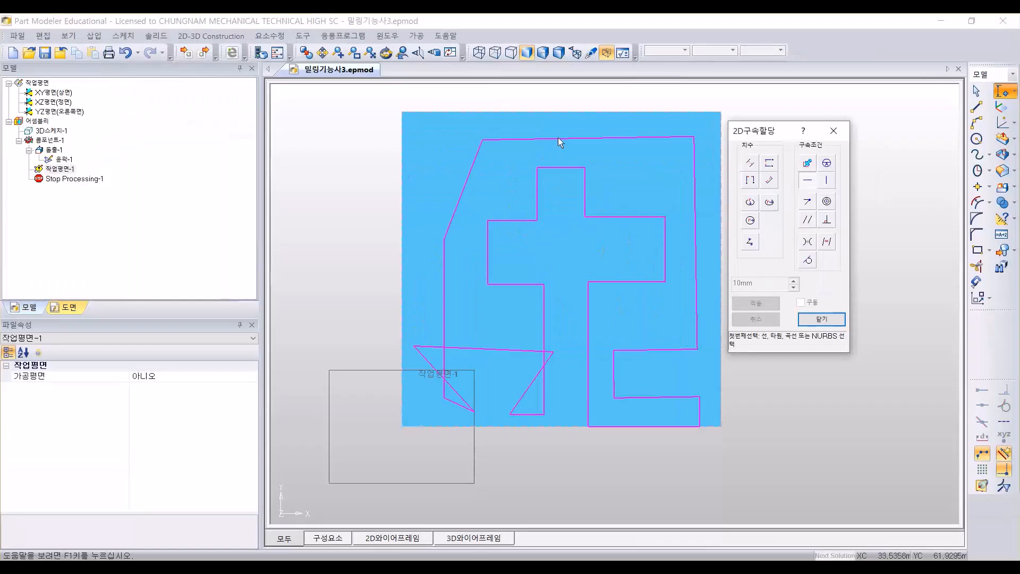
left_click(557, 139)
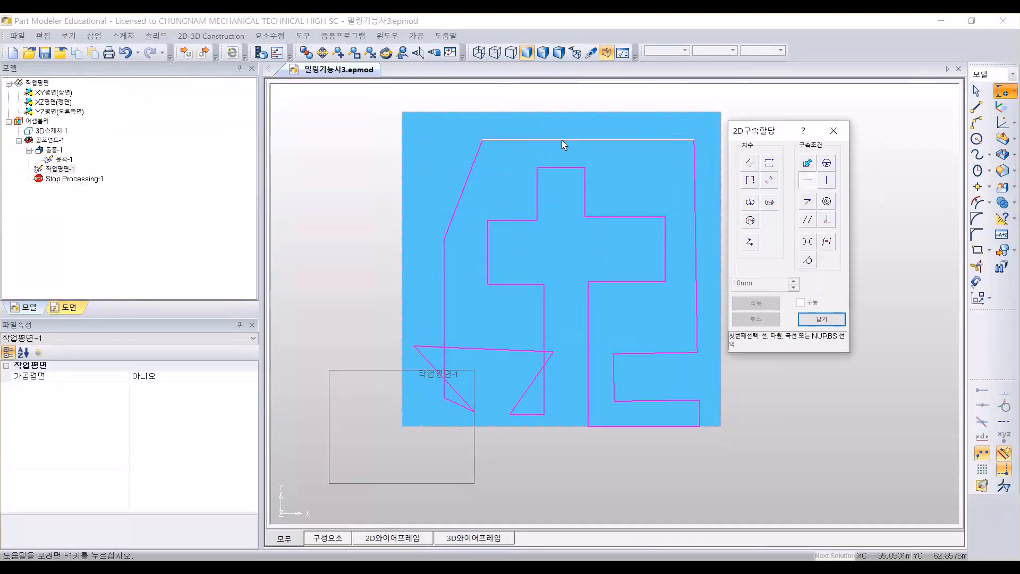
left_click_drag(561, 248, 583, 181)
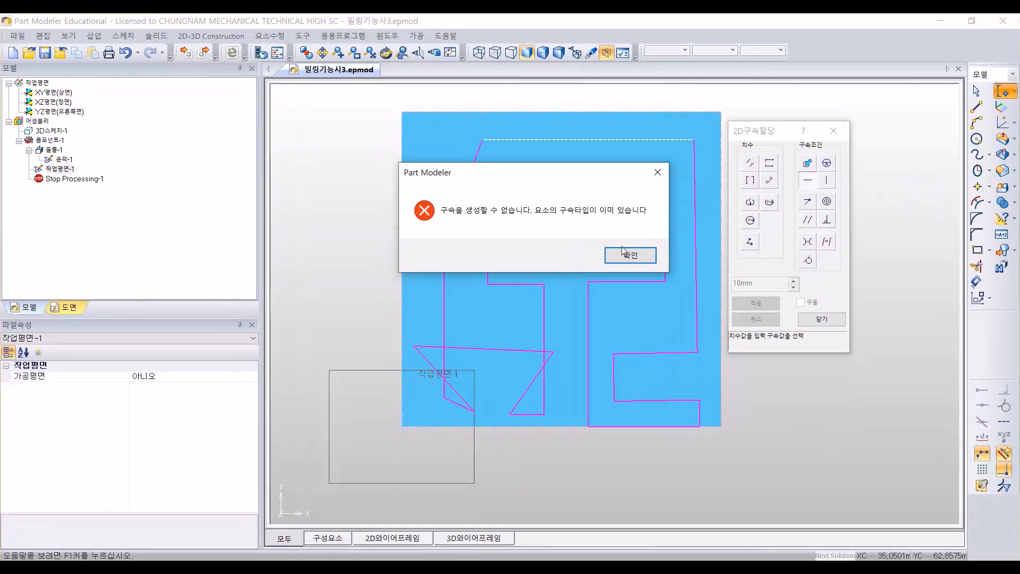
left_click(627, 254)
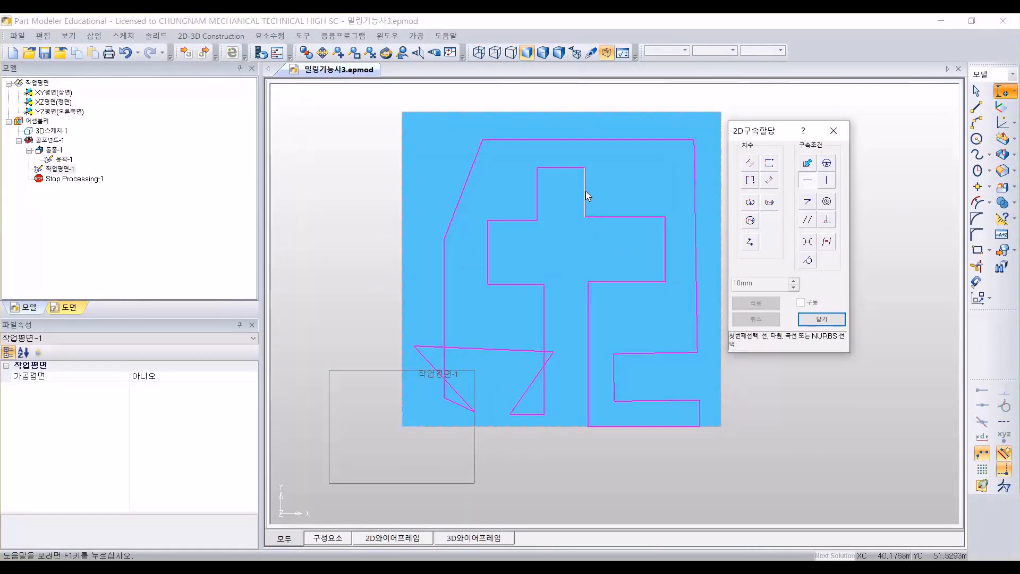
Step: Apply horizontal constraints to the cross's arm lines and to the two nearly horizontal lines of the lower-left zigzag
left_click(517, 219)
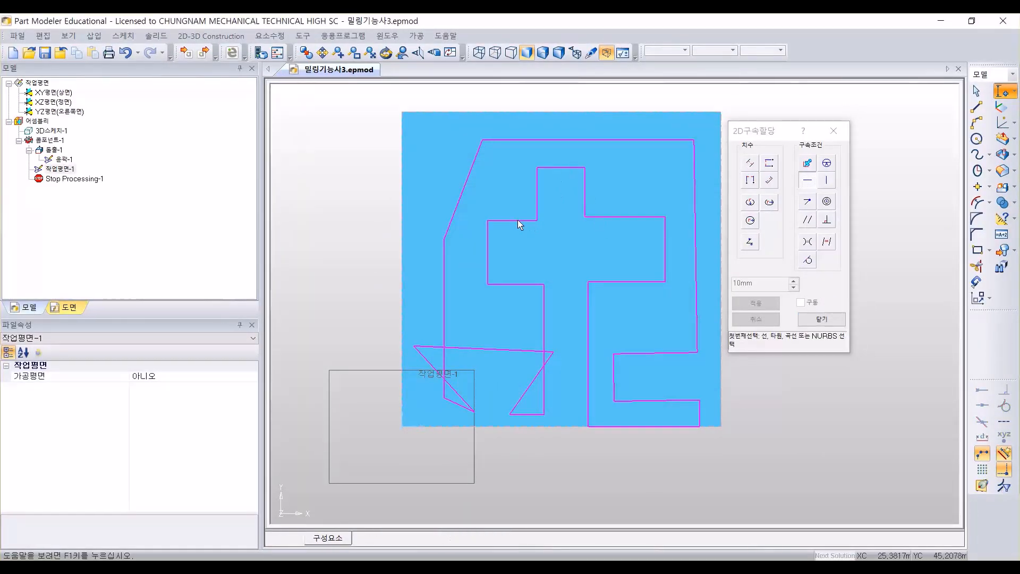
left_click(616, 221)
left_click(616, 279)
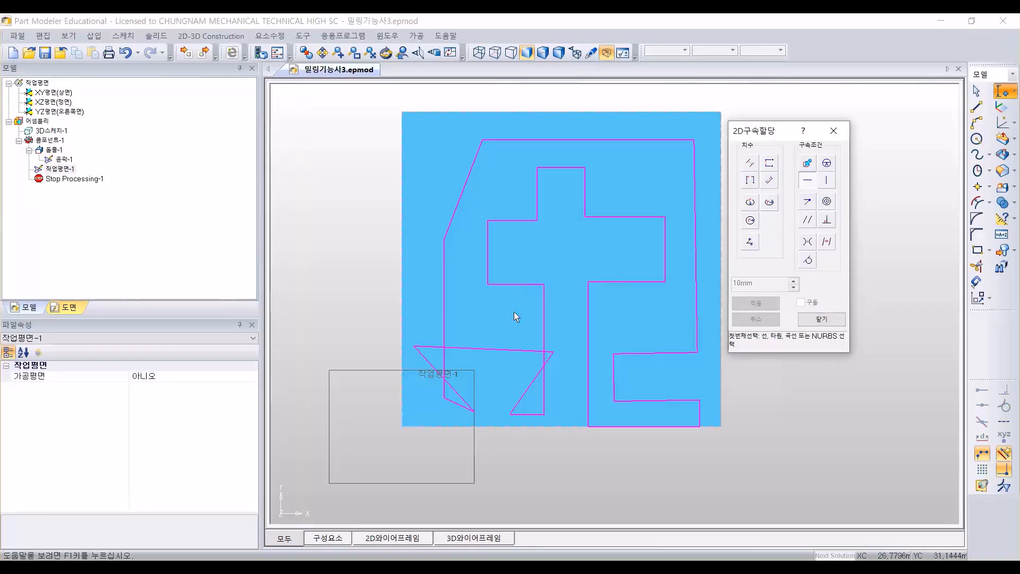
left_click(527, 348)
left_click(456, 405)
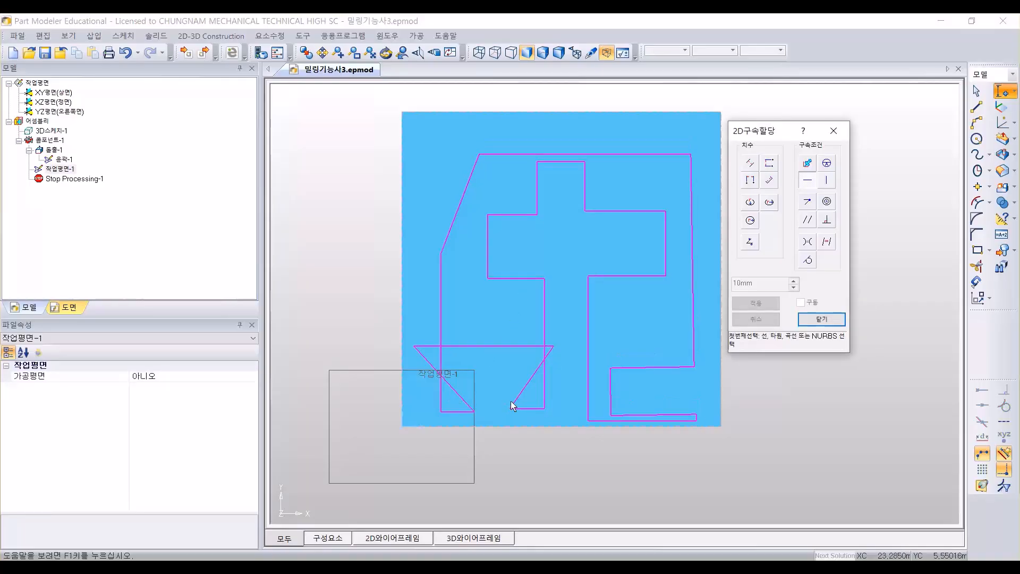
Step: Apply horizontal constraints to the notch's upper and lower lines and the outer profile's bottom line
left_click(632, 415)
left_click(642, 366)
left_click(629, 420)
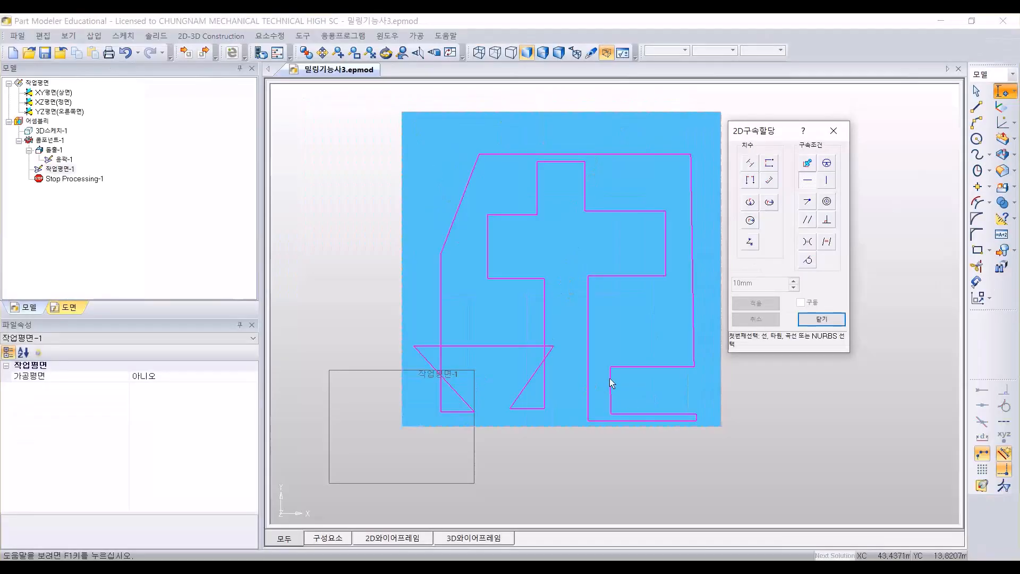
Step: Try to add the horizontal constraint again to the lines around the lower-right notch
left_click(601, 508)
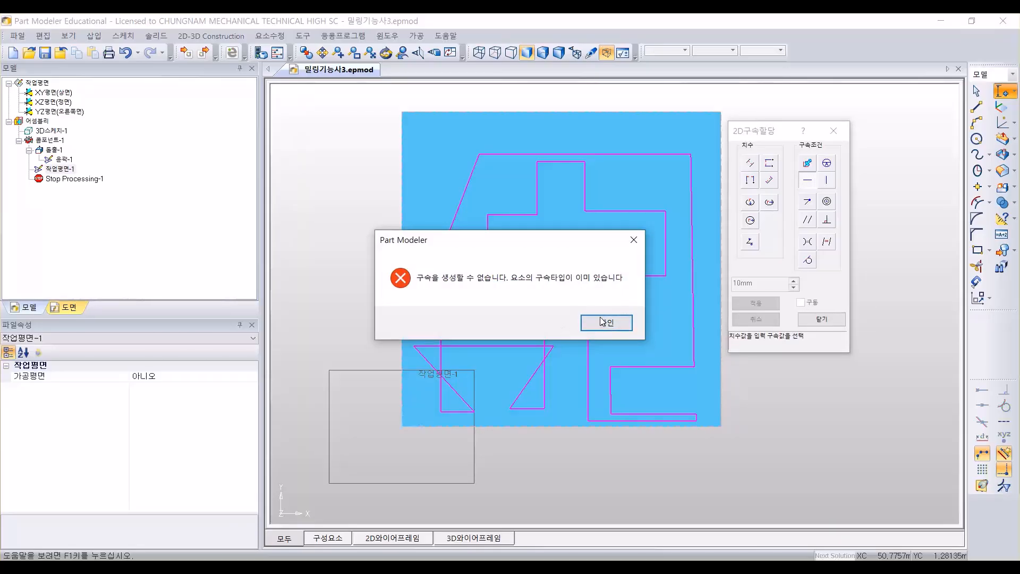
left_click(621, 321)
left_click(657, 414)
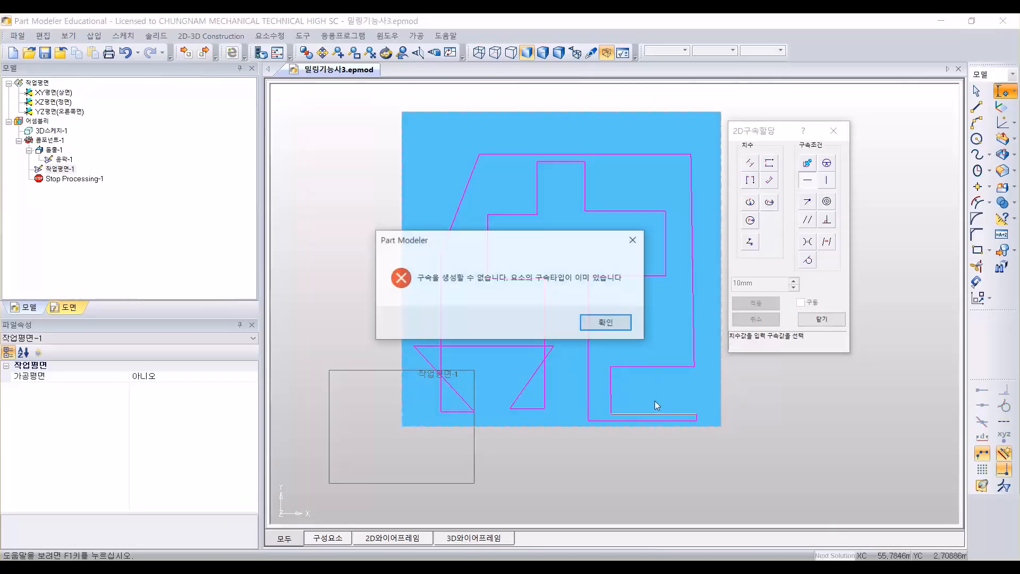
left_click(626, 321)
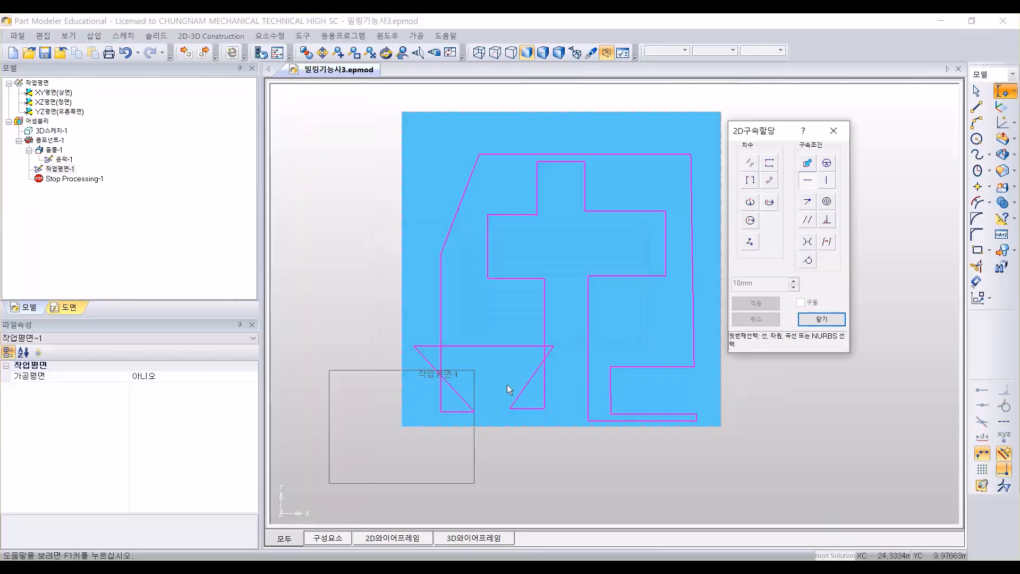
left_click(667, 366)
left_click(622, 321)
Step: Apply vertical constraints to the outer profile's right edge, the notch's inner edge and the short end line of the bottom strip
left_click(827, 181)
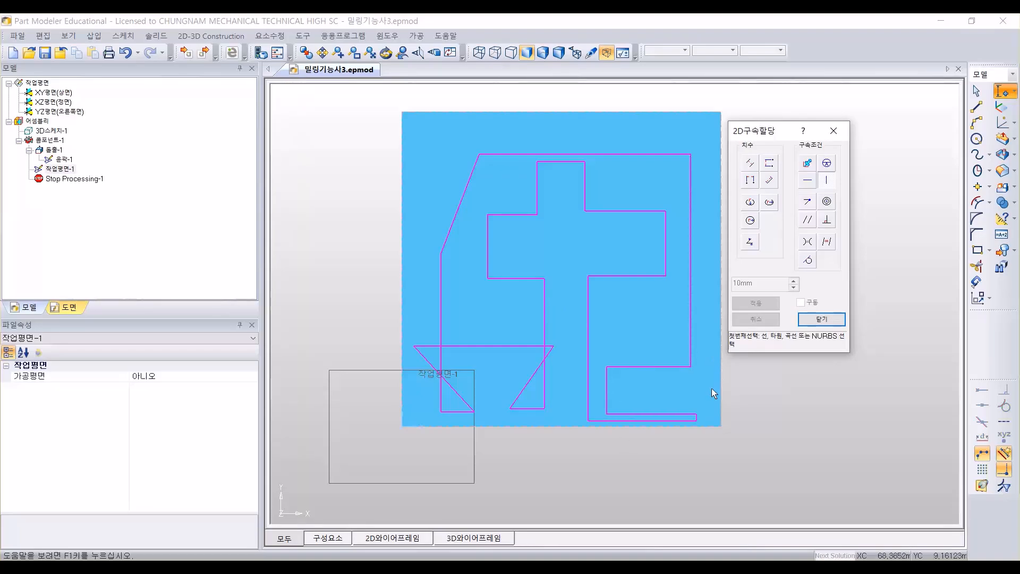
scroll(701, 421, "up", 3)
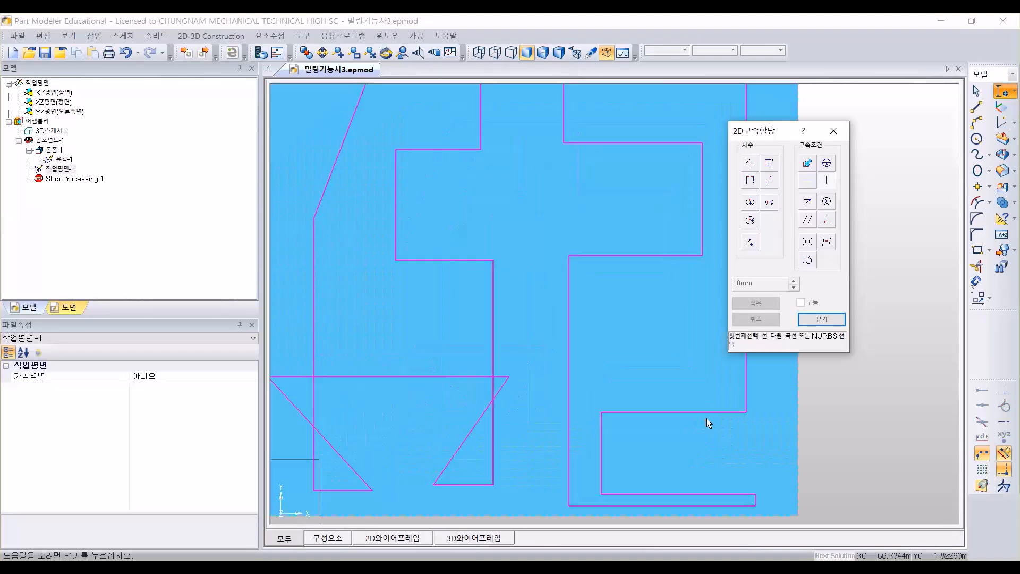
left_click(758, 501)
middle_click_drag(740, 421, 609, 333)
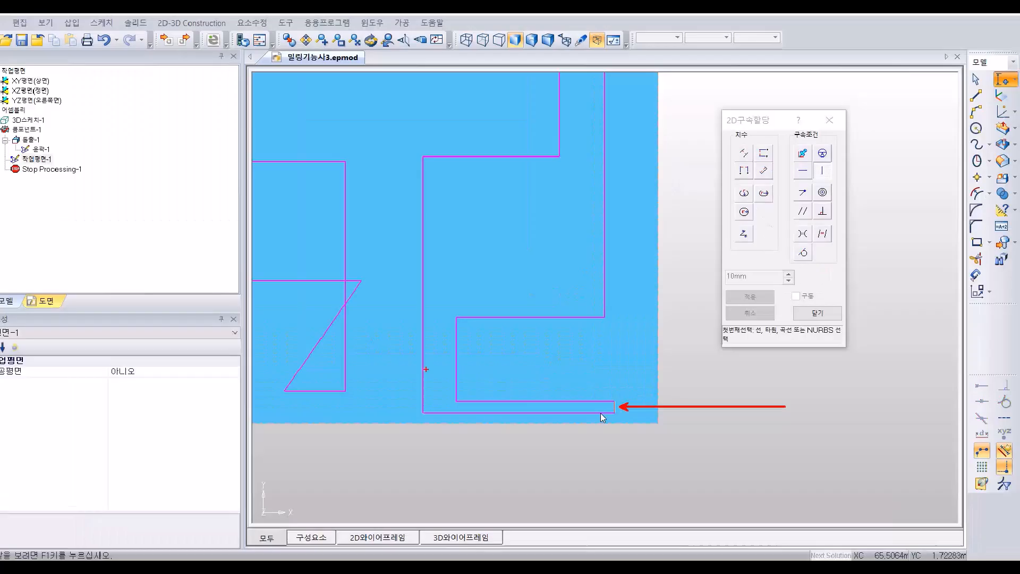
scroll(357, 287, "up", 3)
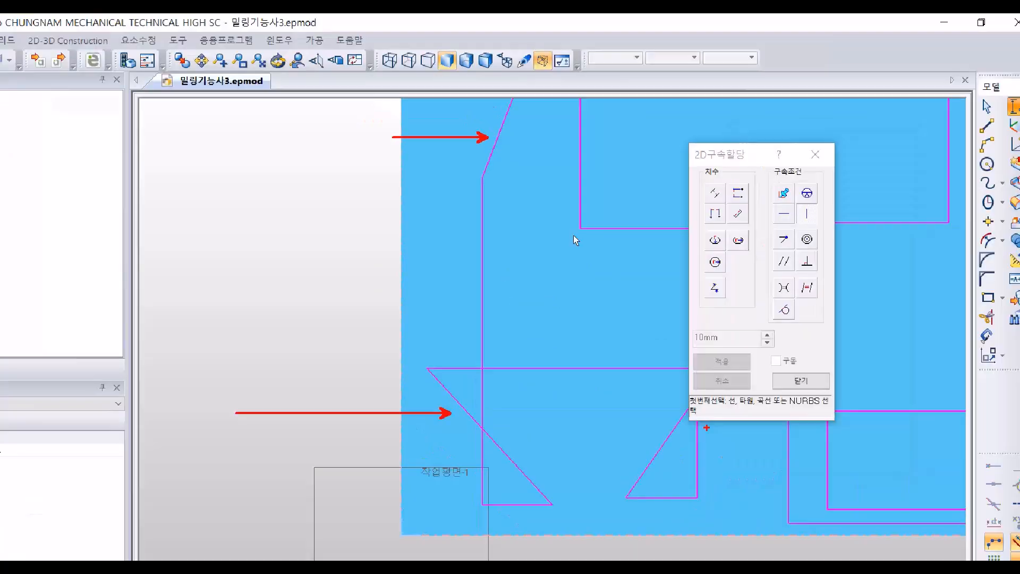
Step: Try to add the vertical constraint again to the outer profile's left line and the left line of the cross's stem
left_click(475, 345)
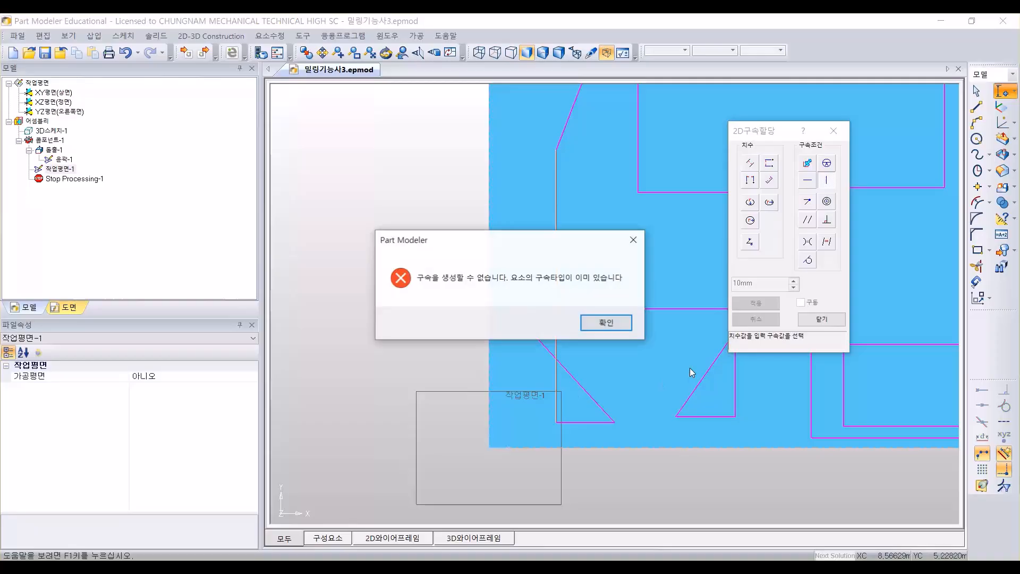
left_click(606, 323)
middle_click_drag(722, 390, 570, 447)
left_click(583, 444)
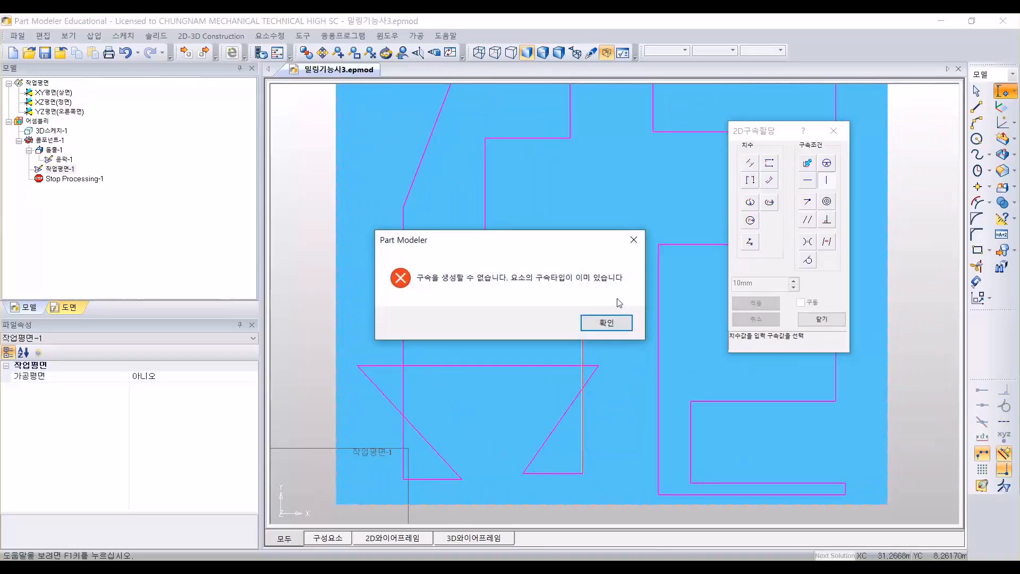
left_click(605, 323)
Step: Place a horizontal distance dimension between the block's lower-left corner and the profile's lower-left corner, below the block
scroll(628, 310, "down", 5)
mouse_move(673, 302)
middle_mouse_down()
mouse_move(568, 327)
mouse_move(633, 276)
mouse_move(640, 287)
mouse_move(599, 273)
mouse_move(638, 264)
mouse_move(649, 236)
mouse_move(624, 213)
middle_mouse_up()
scroll(569, 327, "up", 3)
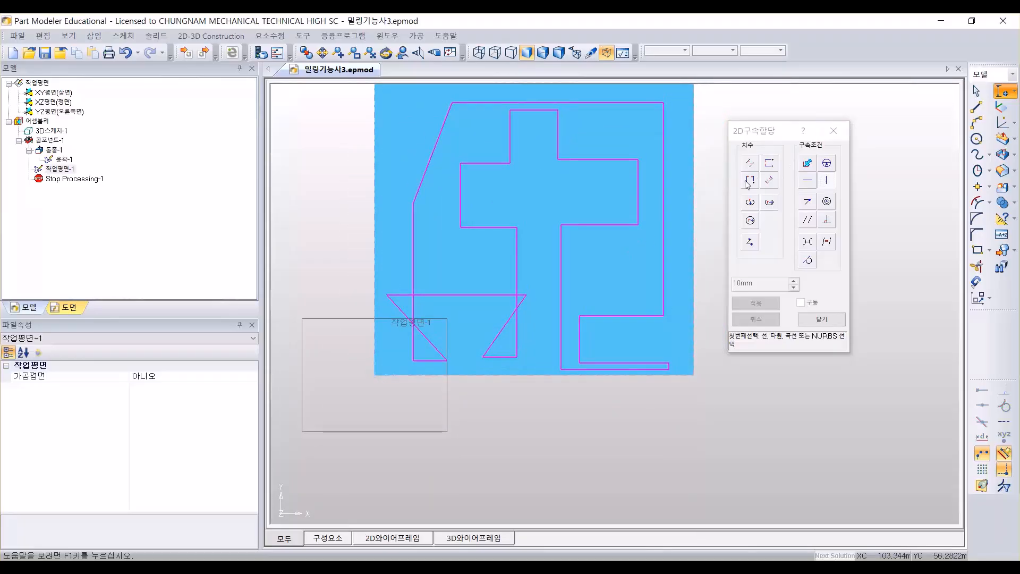
left_click_drag(782, 130, 738, 120)
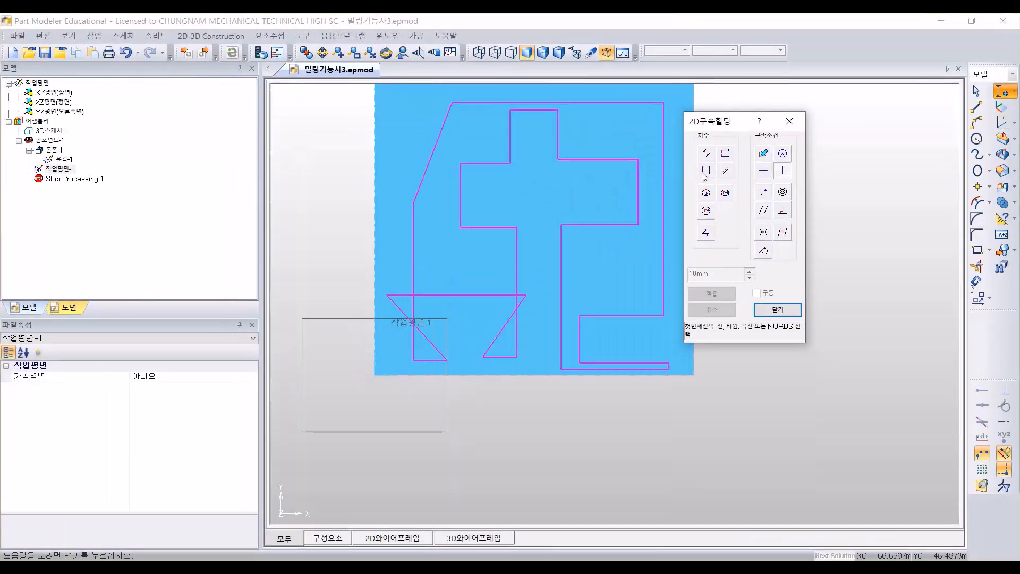
left_click(705, 171)
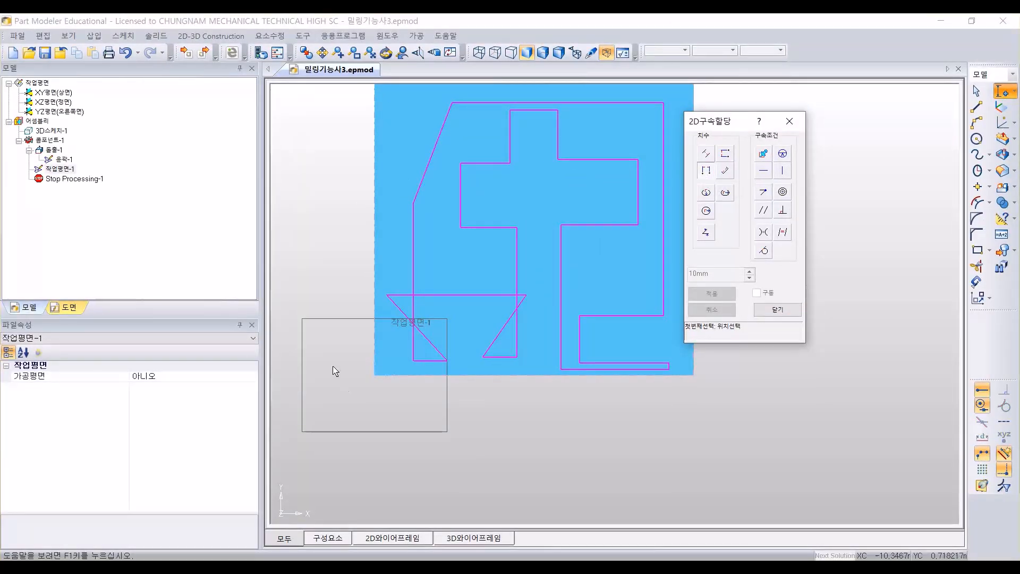
left_click_drag(717, 122, 596, 156)
scroll(401, 381, "up", 3)
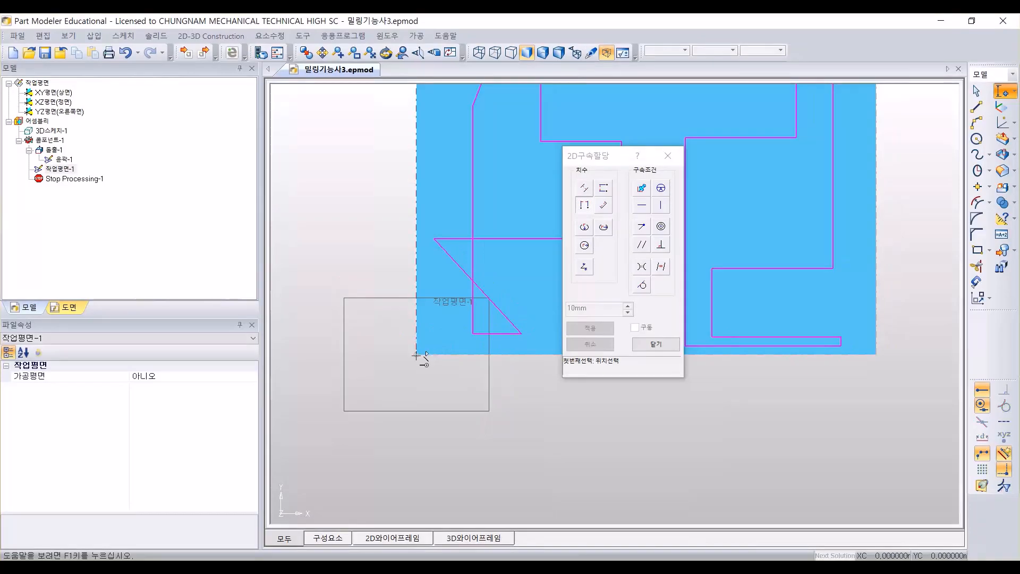
left_click(416, 354)
left_click(472, 334)
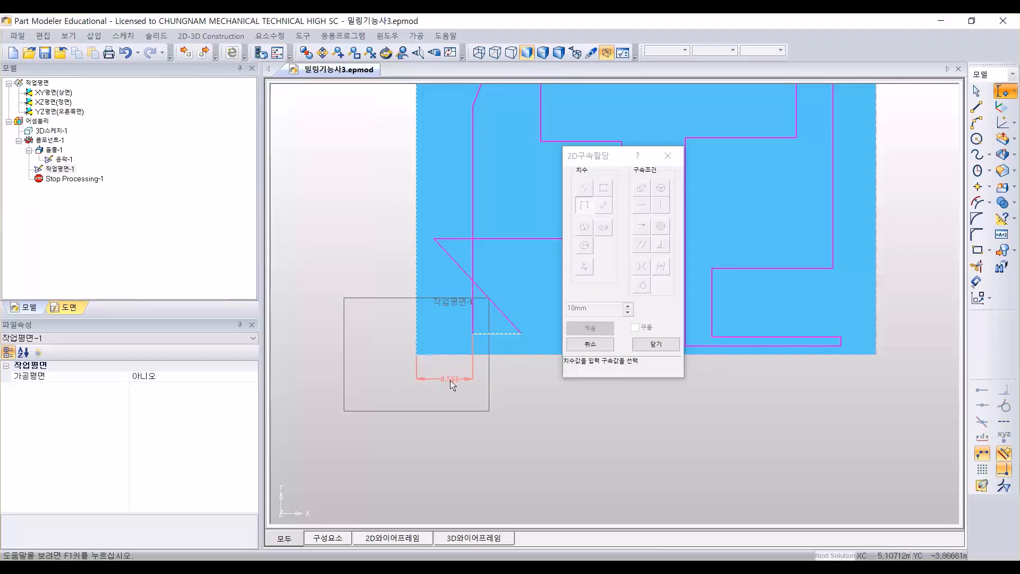
left_click(451, 383)
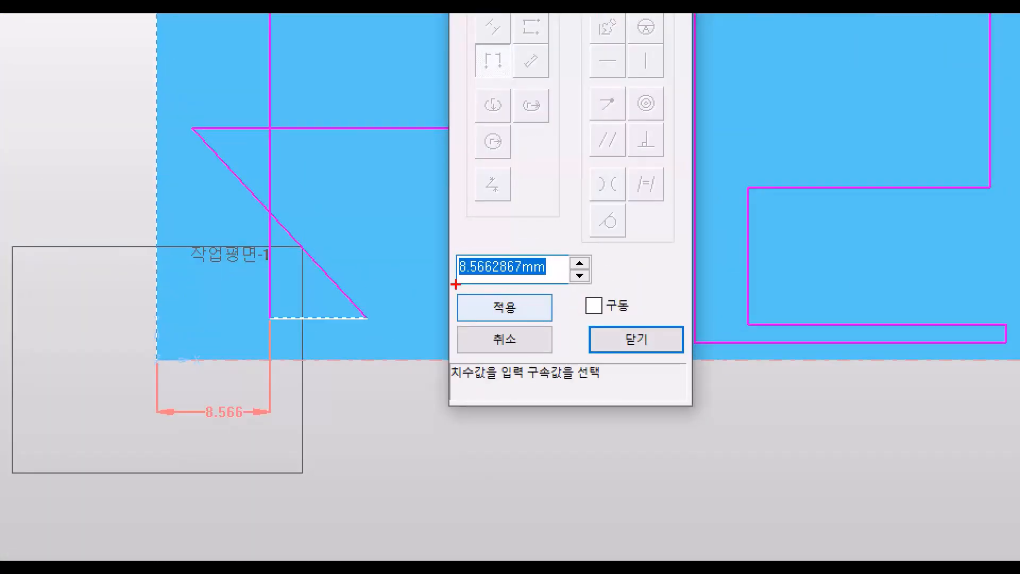
Step: Look up the left edge offset in the PDF drawing and set the horizontal dimension to 2.5 mm
mouse_move(455, 284)
left_mouse_down()
mouse_move(555, 287)
mouse_move(578, 260)
mouse_move(908, 217)
left_mouse_up()
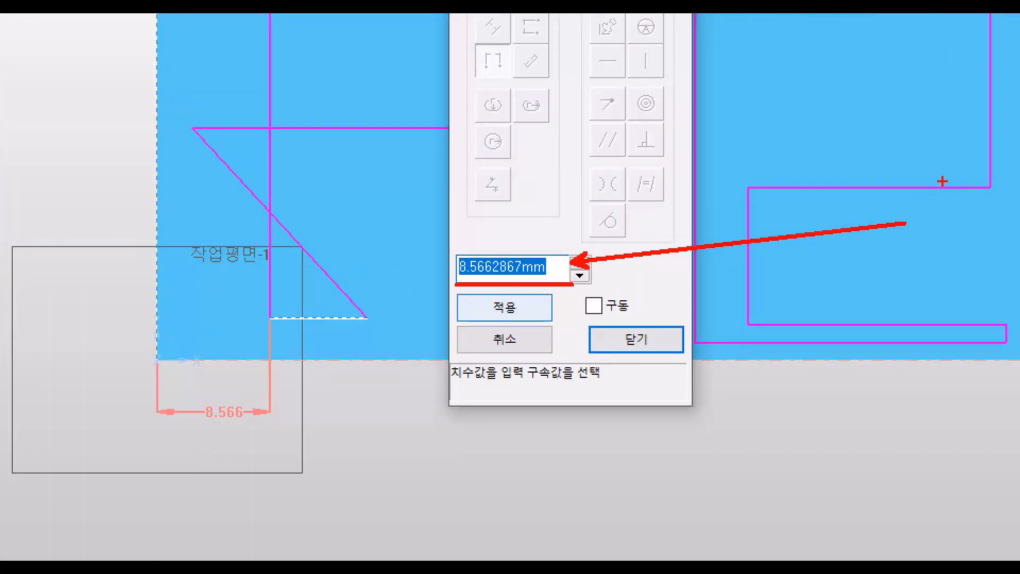
key("alt+Tab")
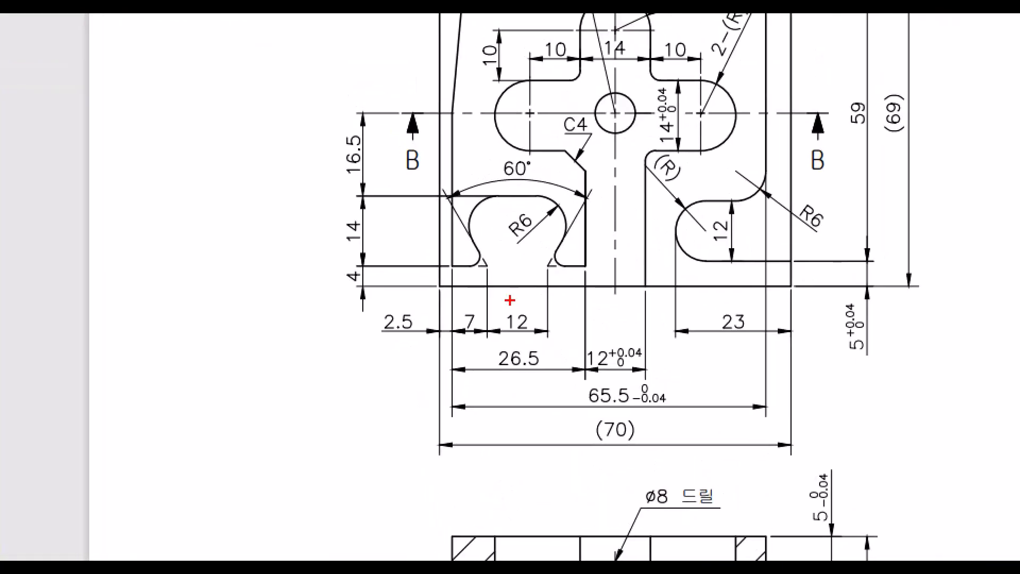
mouse_move(366, 307)
left_mouse_down()
mouse_move(435, 349)
mouse_move(392, 366)
mouse_move(308, 541)
left_mouse_up()
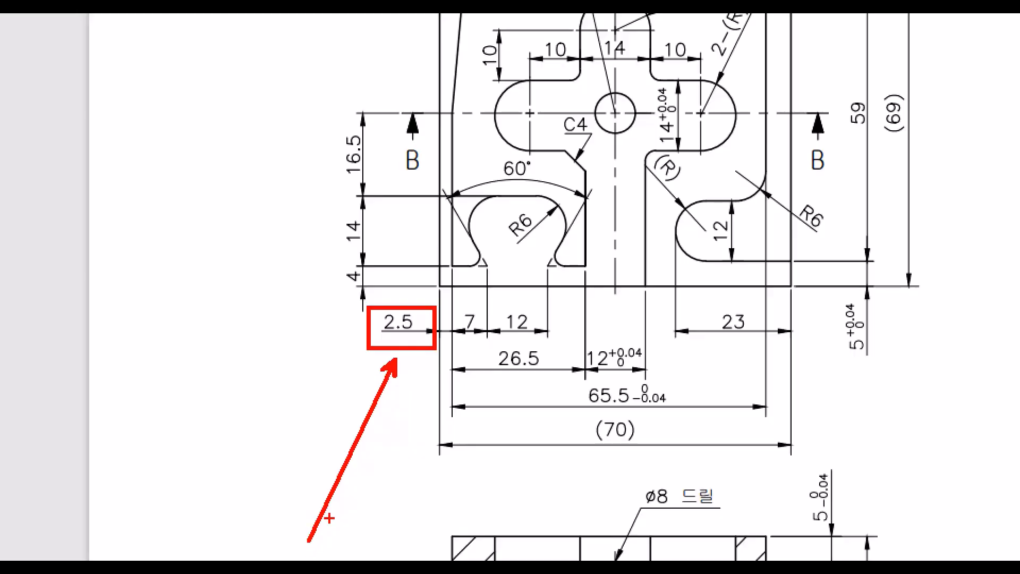
key("alt+Tab")
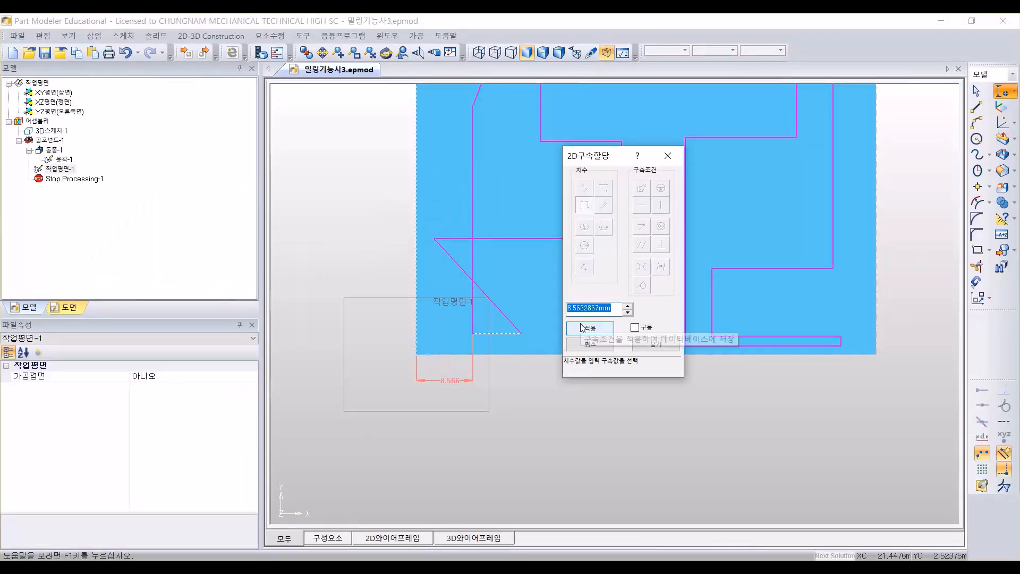
type("2.5")
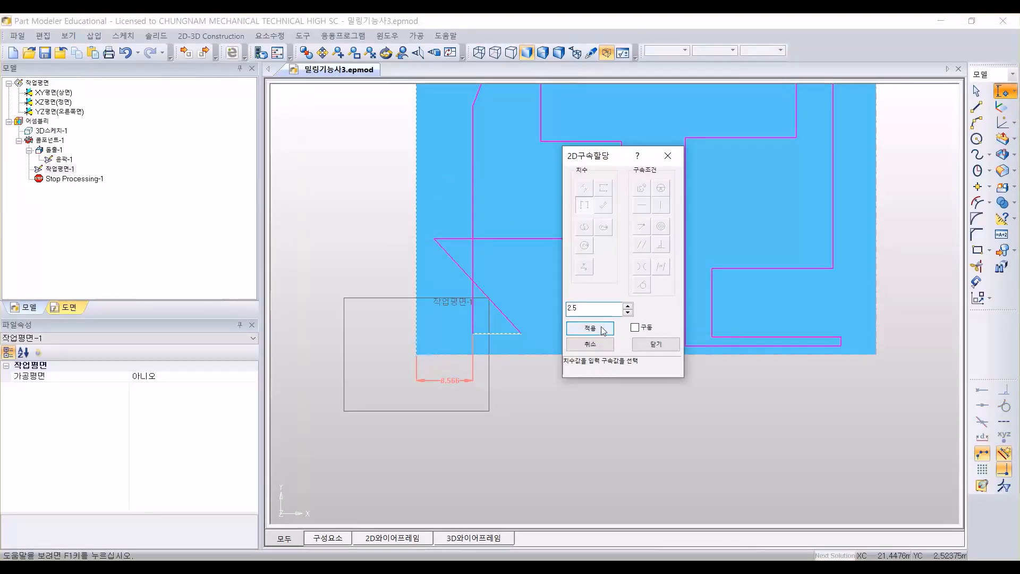
left_click(602, 329)
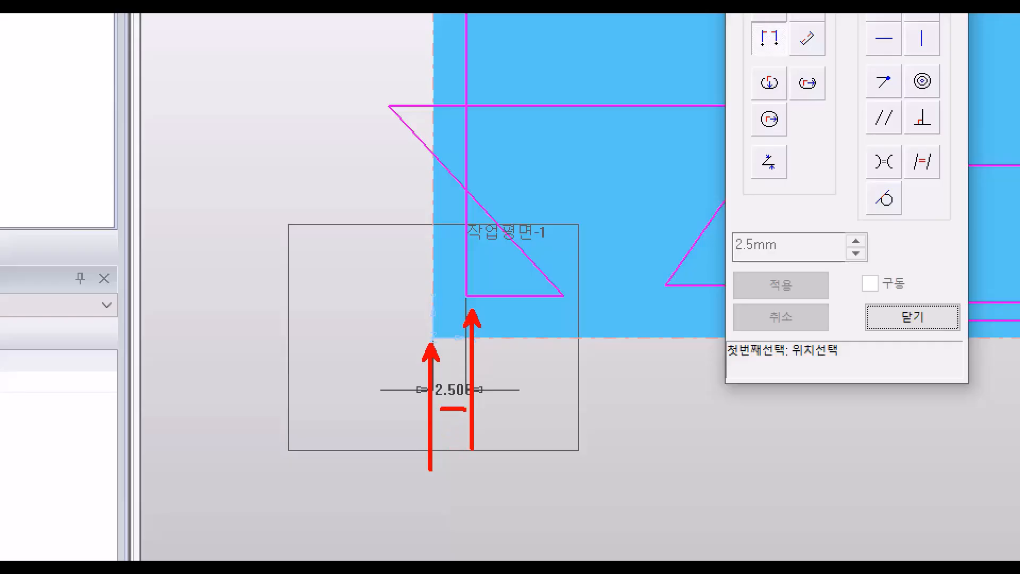
Step: Dimension the horizontal distance between the ends of the profile's short lower-left line and set it to 7 mm, following the drawing
mouse_move(440, 409)
left_mouse_down()
mouse_move(502, 420)
mouse_move(419, 434)
left_mouse_up()
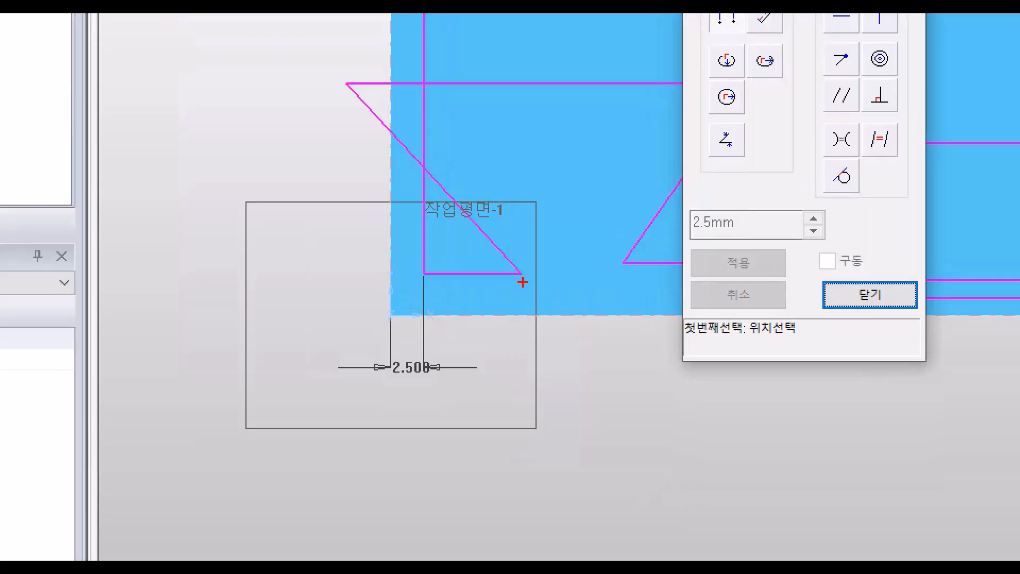
left_click_drag(522, 282, 510, 385, "ctrl+shift")
left_click_drag(424, 284, 424, 399, "ctrl+shift")
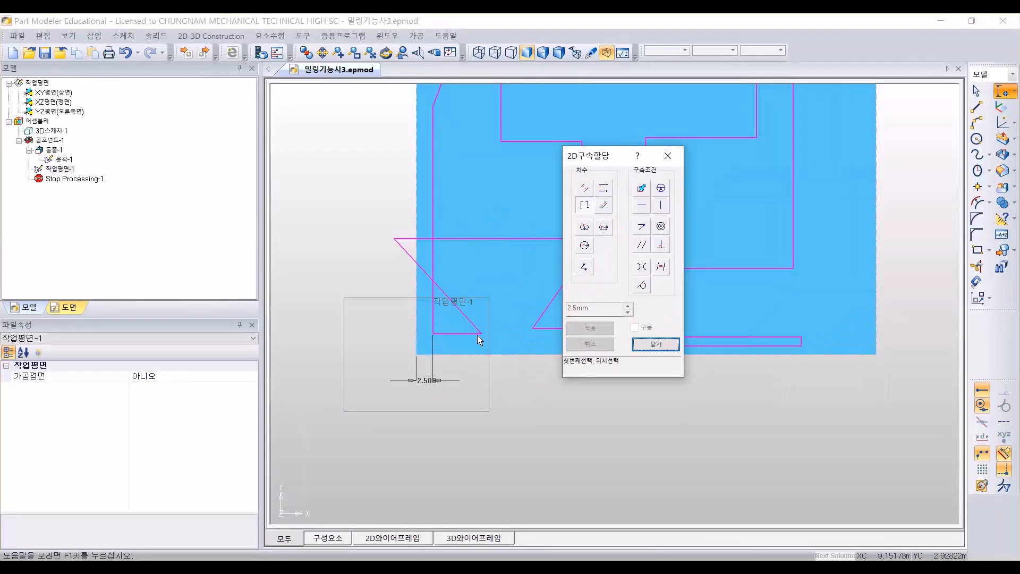
left_click(522, 276)
left_click(433, 336)
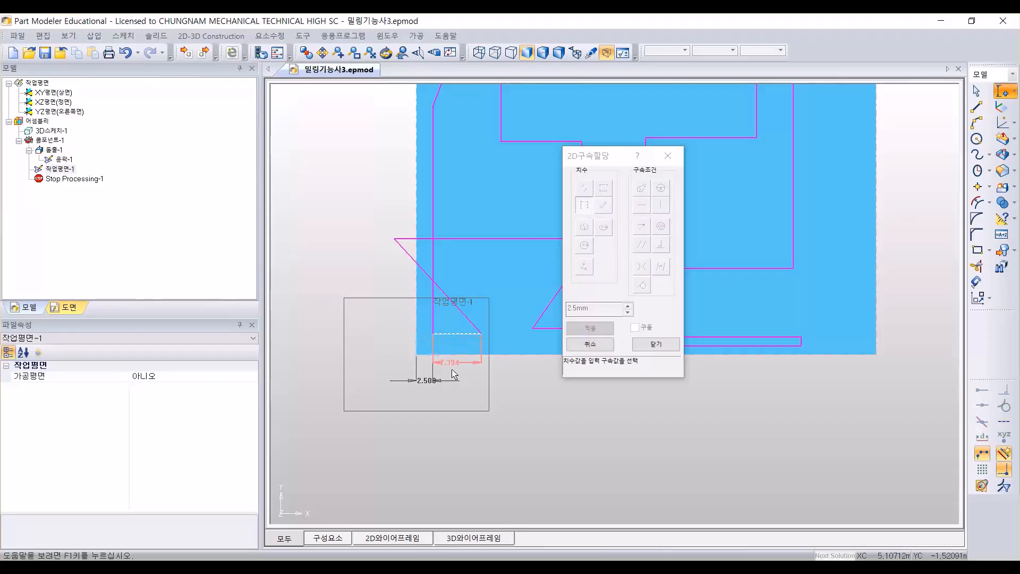
left_click(457, 399)
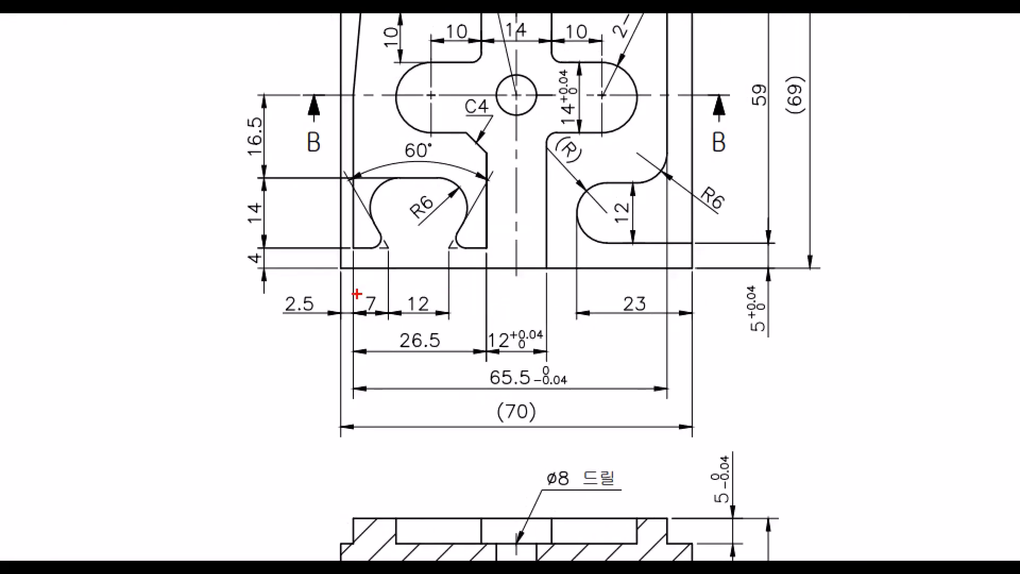
mouse_move(347, 293)
left_mouse_down("ctrl")
mouse_move(389, 319)
mouse_move(591, 307)
left_mouse_up("ctrl")
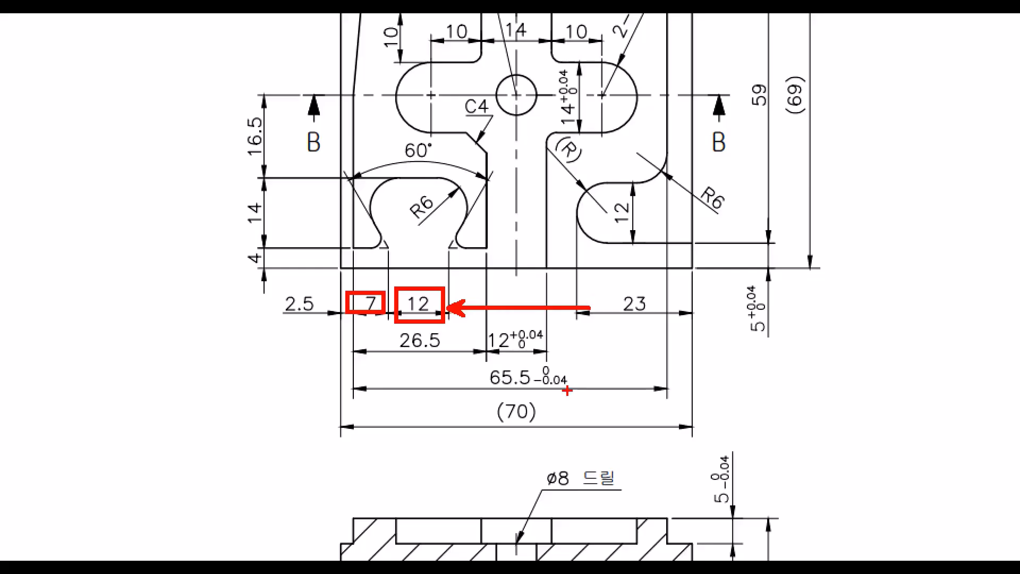
key("Escape")
key("alt+Tab")
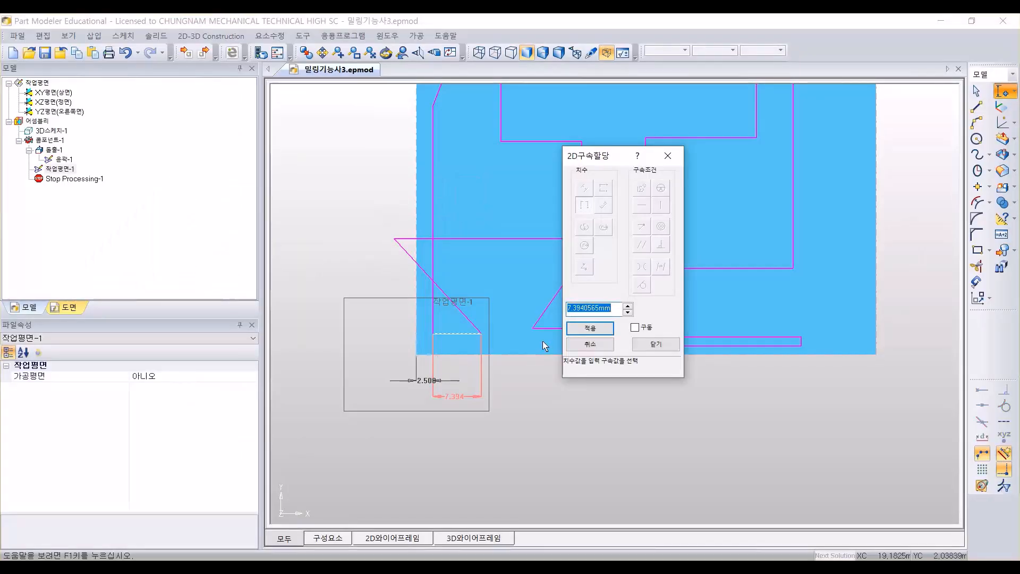
type("7")
left_click(589, 327)
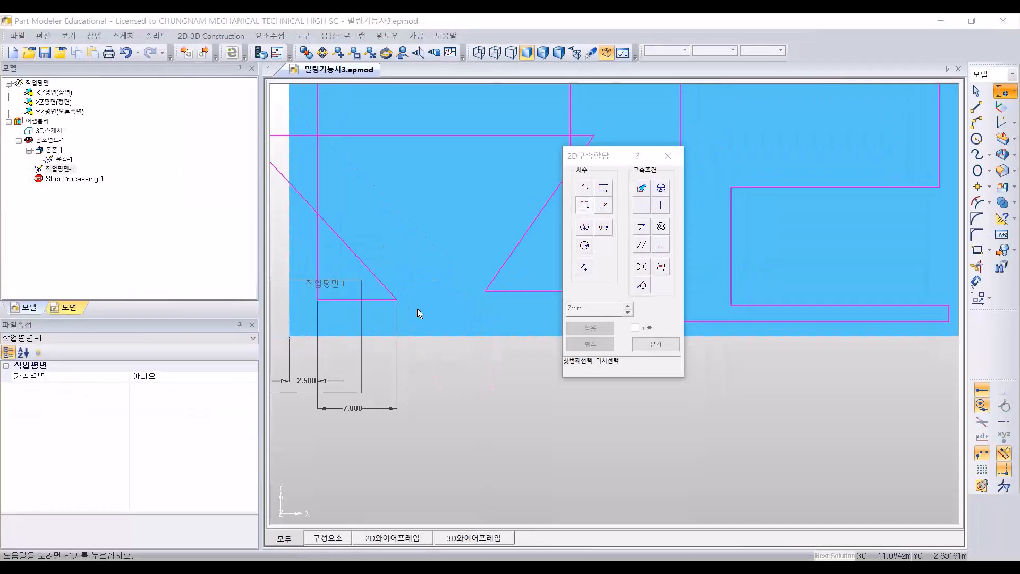
Step: Dimension the horizontal opening between the lower ends of the two slanted dovetail lines and set it to 12 mm
left_click(456, 275)
left_click(484, 292)
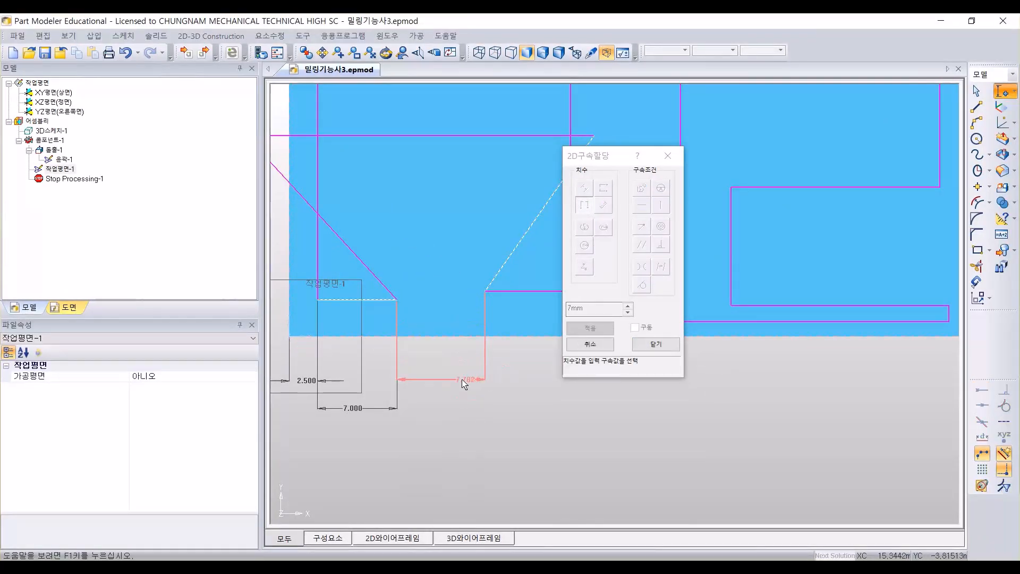
left_click(466, 380)
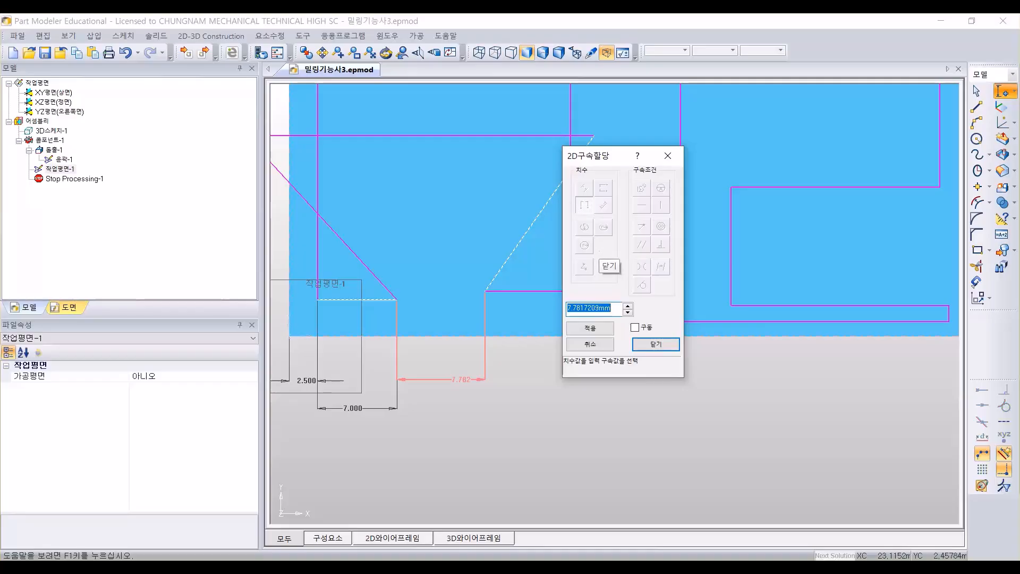
type("12")
key("Return")
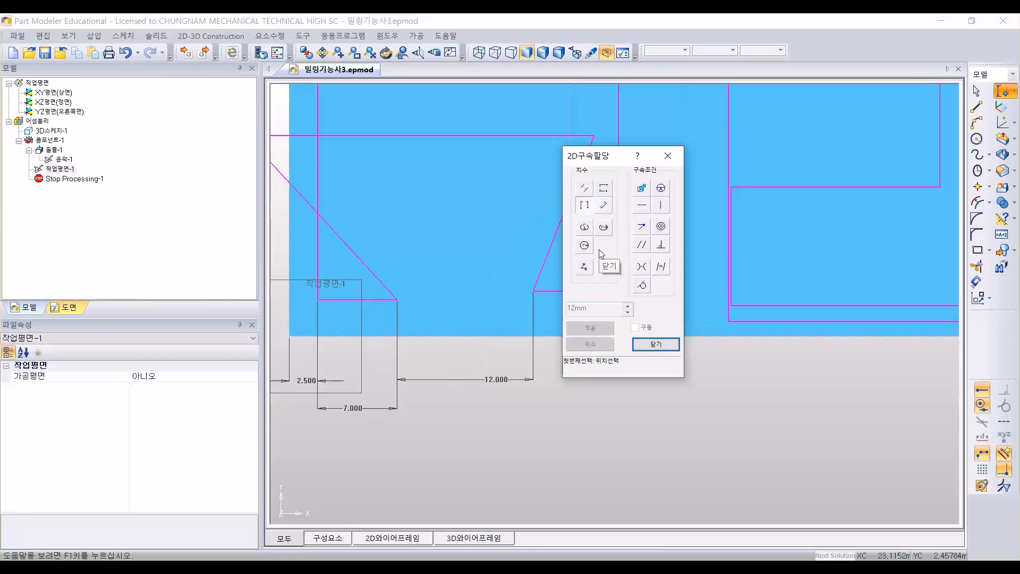
left_click_drag(596, 161, 716, 161)
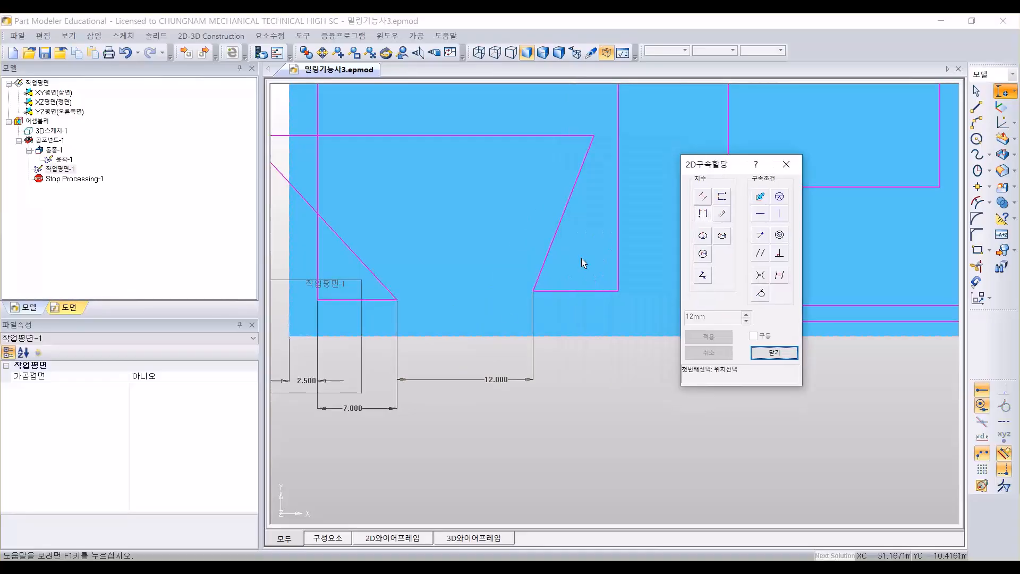
Step: Switch to the 3-2.pdf drawing and examine which two vertical profile edges the 26.5 dimension spans
scroll(521, 273, "up", 2)
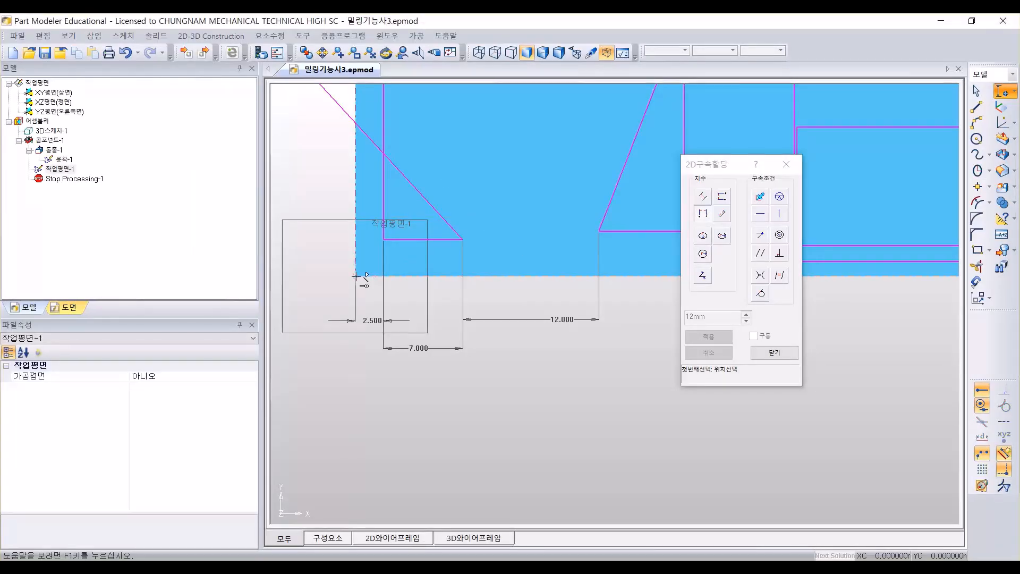
key("alt+Tab")
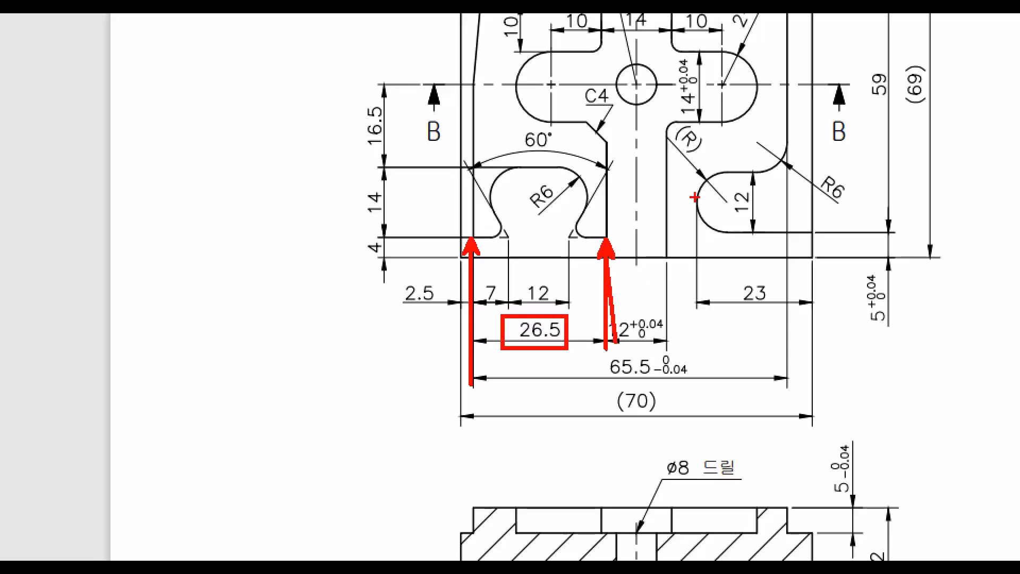
key("ctrl+z")
left_click_drag(606, 238, 607, 388, "ctrl+shift")
mouse_move(670, 259)
left_mouse_down("ctrl+shift")
mouse_move(663, 376)
mouse_move(622, 351)
mouse_move(599, 303)
mouse_move(678, 339)
mouse_move(616, 355)
left_mouse_up("ctrl+shift")
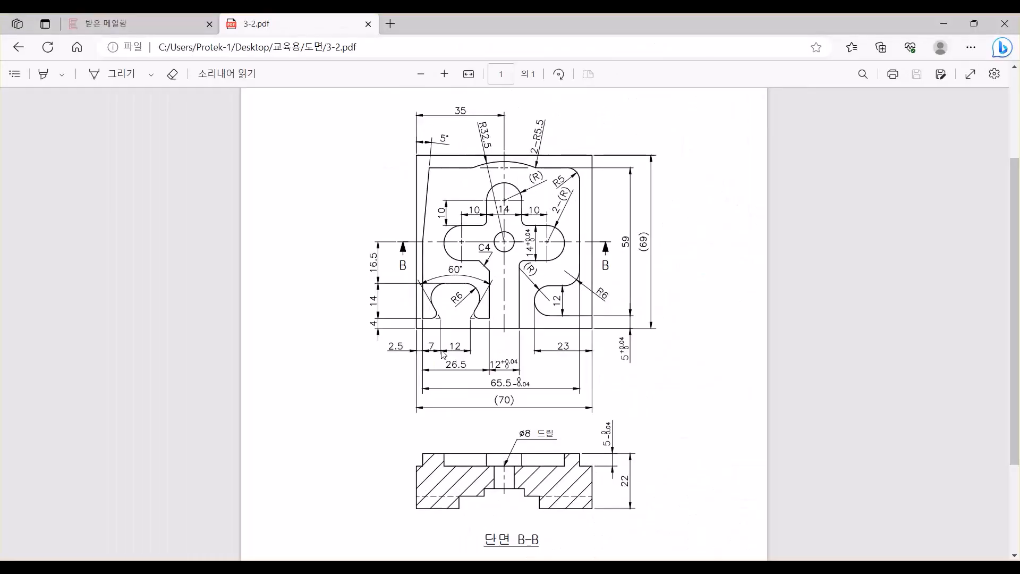
key("alt+Tab")
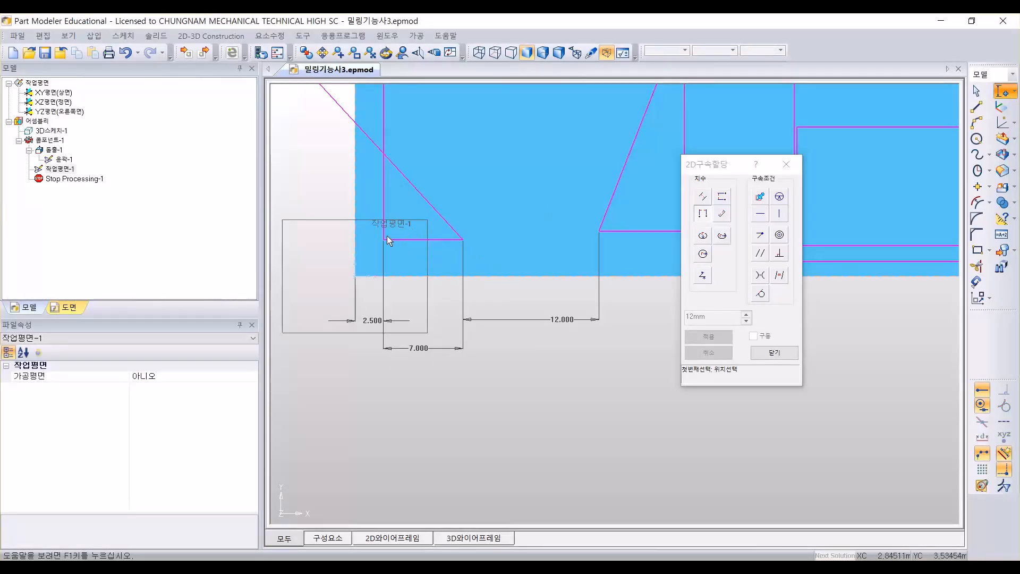
key("alt+Tab")
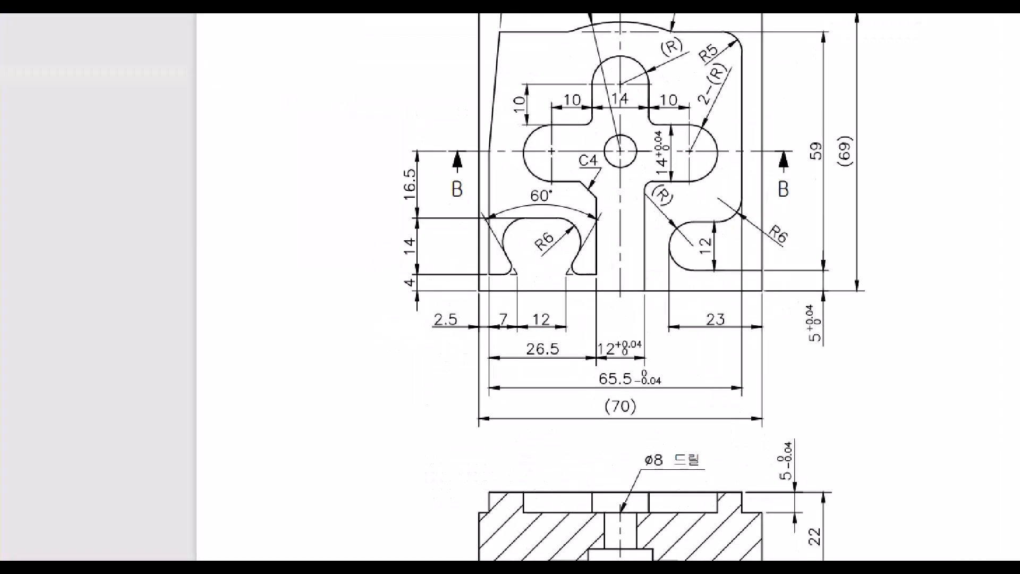
left_click_drag(516, 340, 581, 377)
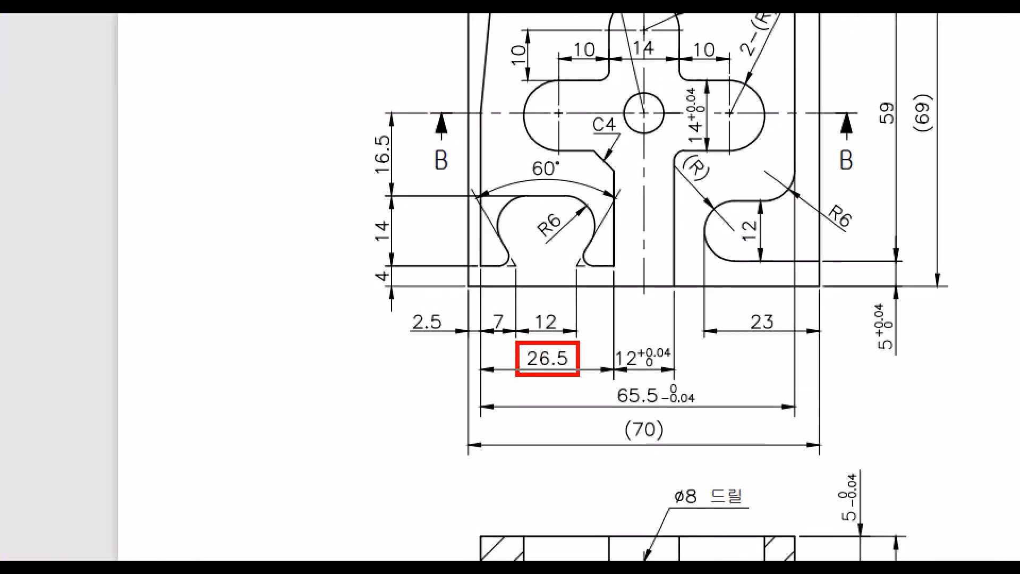
left_click_drag(466, 285, 466, 406)
left_click_drag(431, 332, 478, 362)
mouse_move(480, 320)
left_mouse_down()
mouse_move(421, 360)
mouse_move(501, 386)
left_mouse_up()
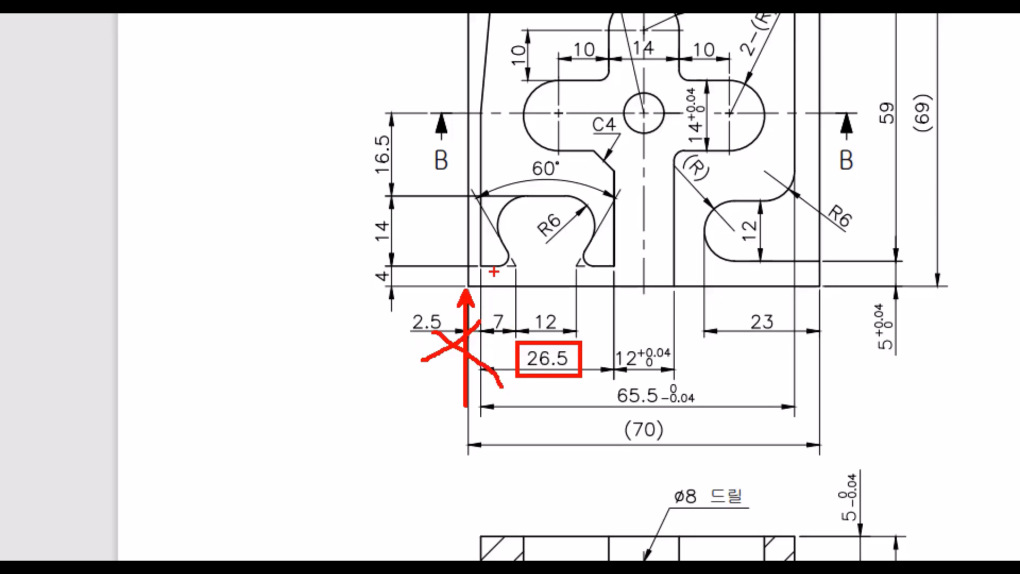
left_click_drag(479, 266, 481, 432)
left_click_drag(472, 290, 487, 287)
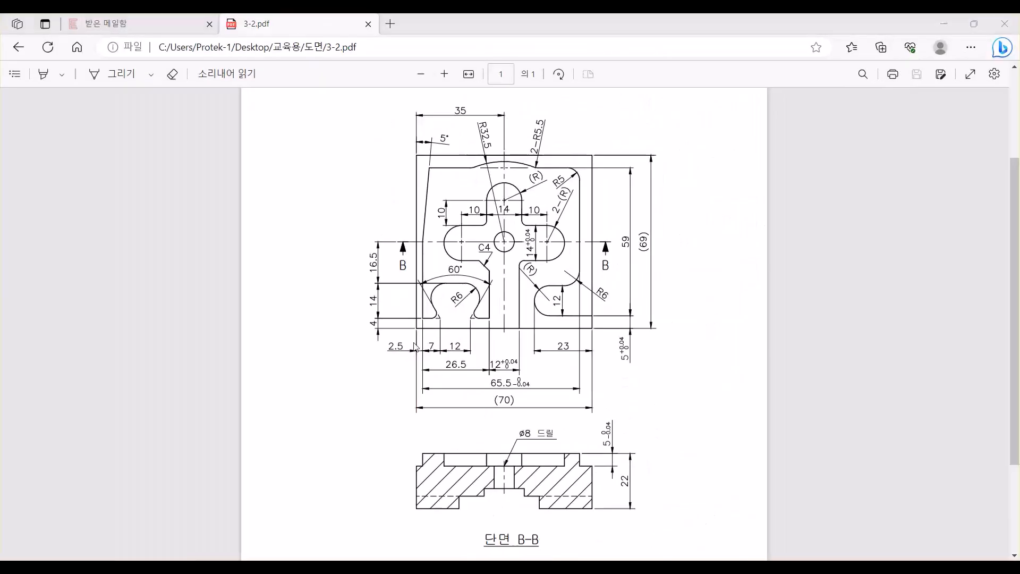
Step: Return to Part Modeler and set the horizontal dimension from the profile's lower-left corner to the left side of the central slot to 26.5 mm
key("alt+Tab")
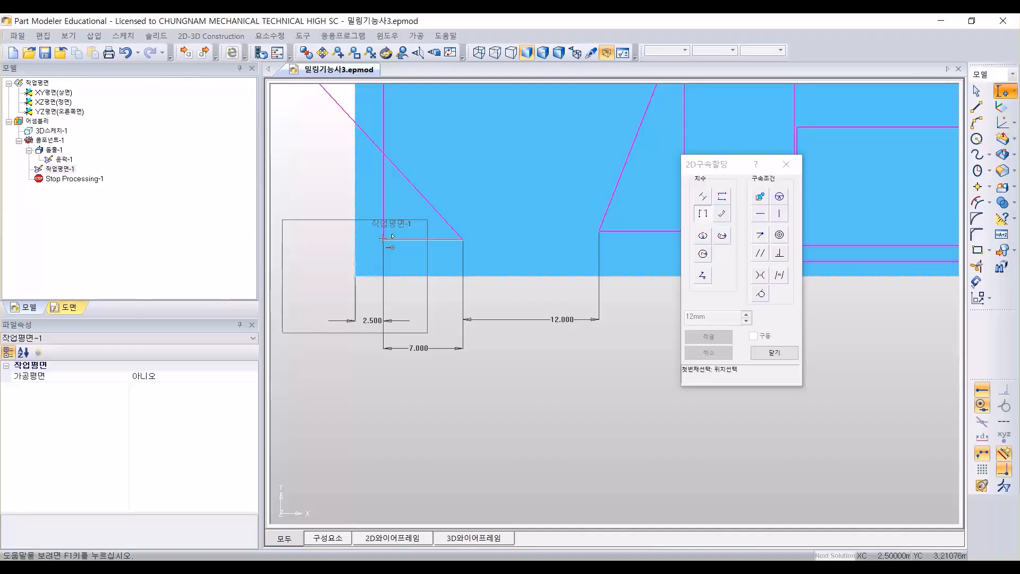
left_click(383, 239)
scroll(600, 248, "down", 3)
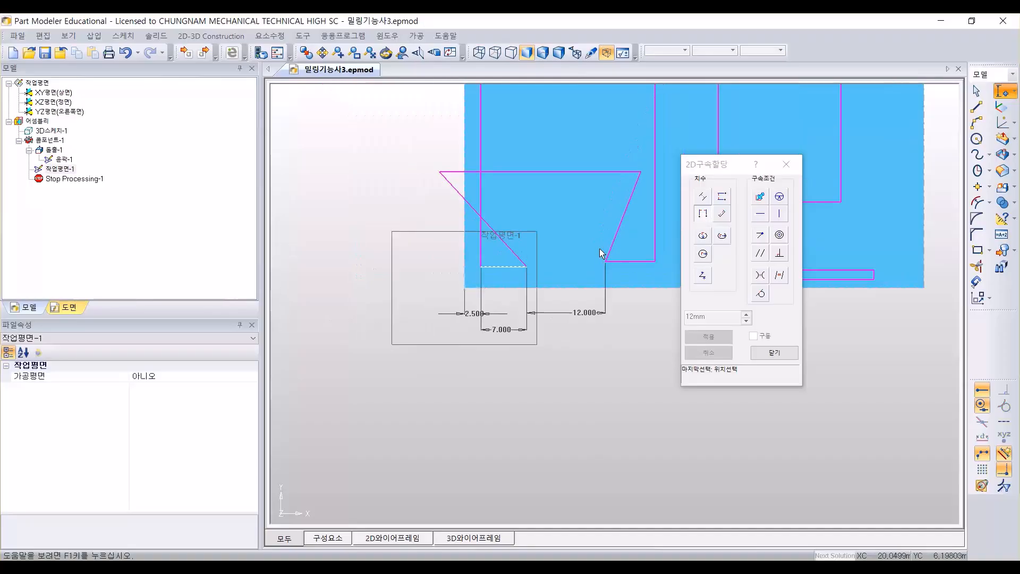
left_click(654, 260)
left_click(560, 387)
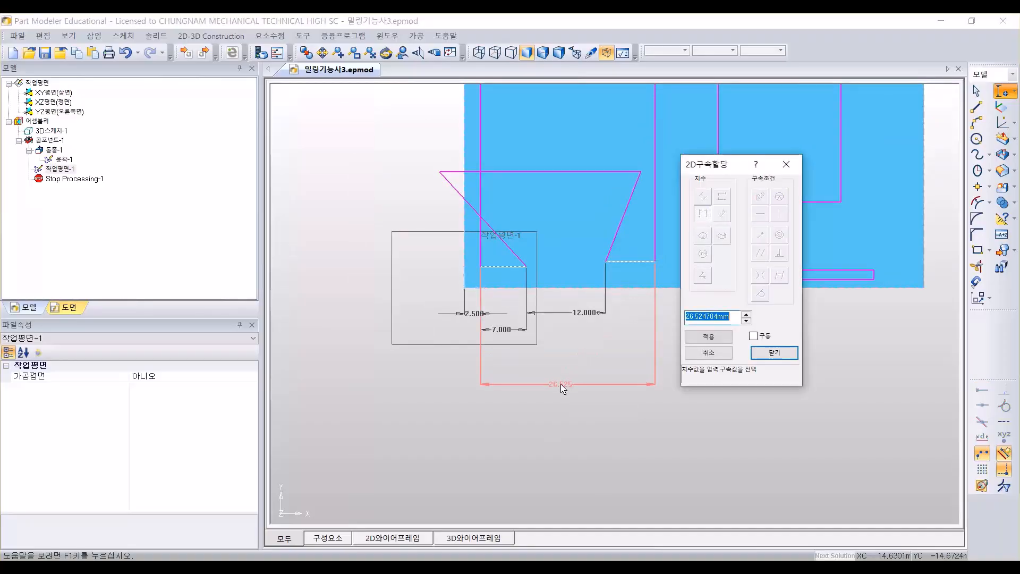
type("26.5")
key("Return")
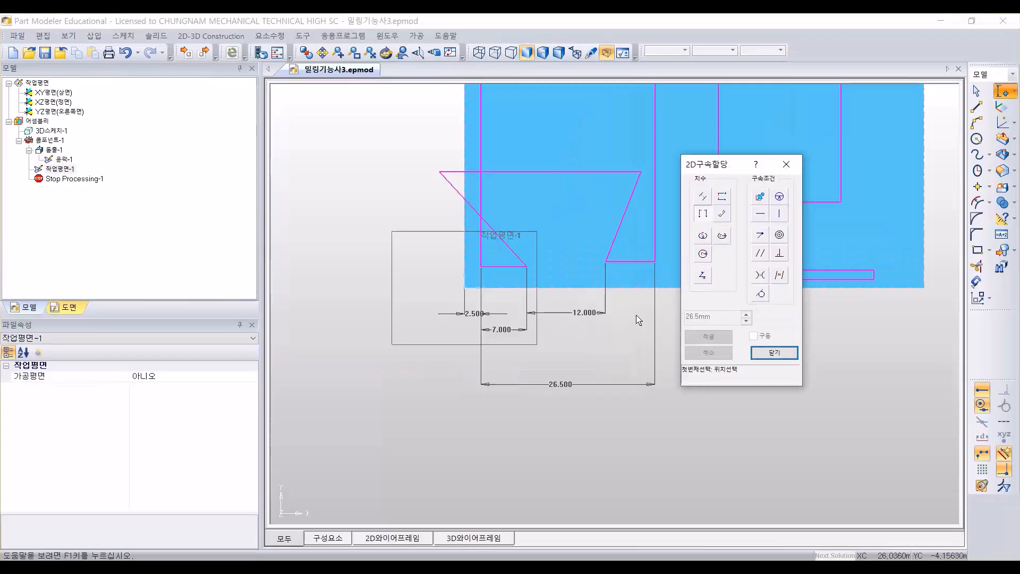
Step: Dimension the central slot's width horizontally between its two lower corners and set it to 12 mm
middle_click_drag(621, 319, 509, 335)
left_click(547, 275)
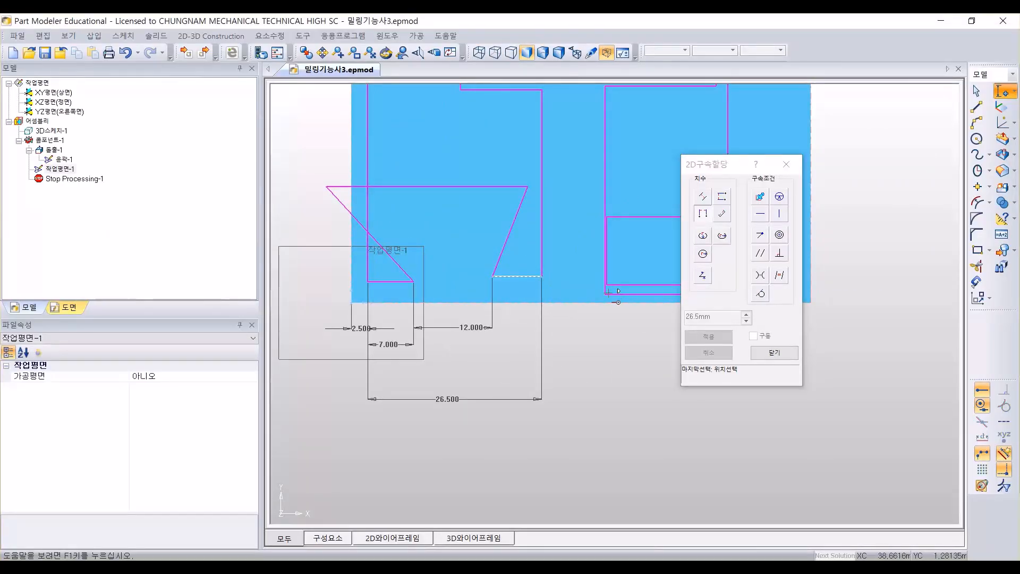
left_click(605, 292)
left_click(573, 390)
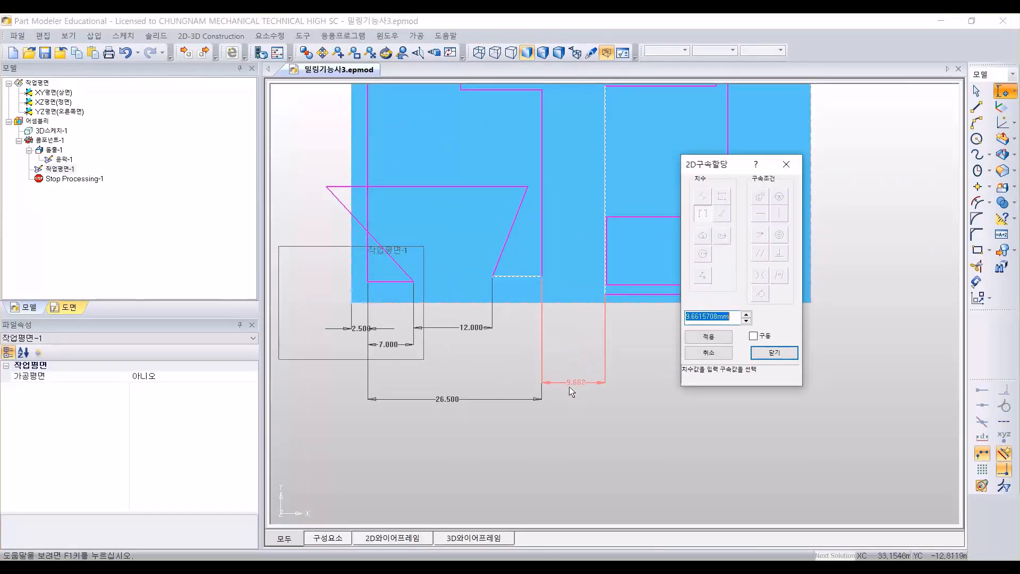
type("12")
key("Return")
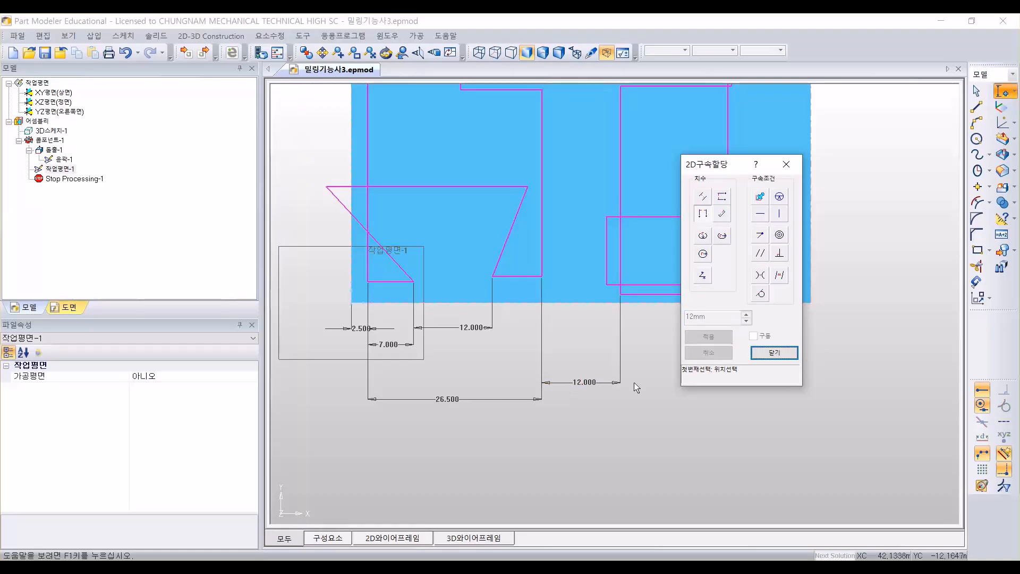
Step: Dimension the horizontal distance from the lower-right pocket's inner corner to the block's lower-right corner and set it to 23 mm
middle_click_drag(658, 421, 605, 427)
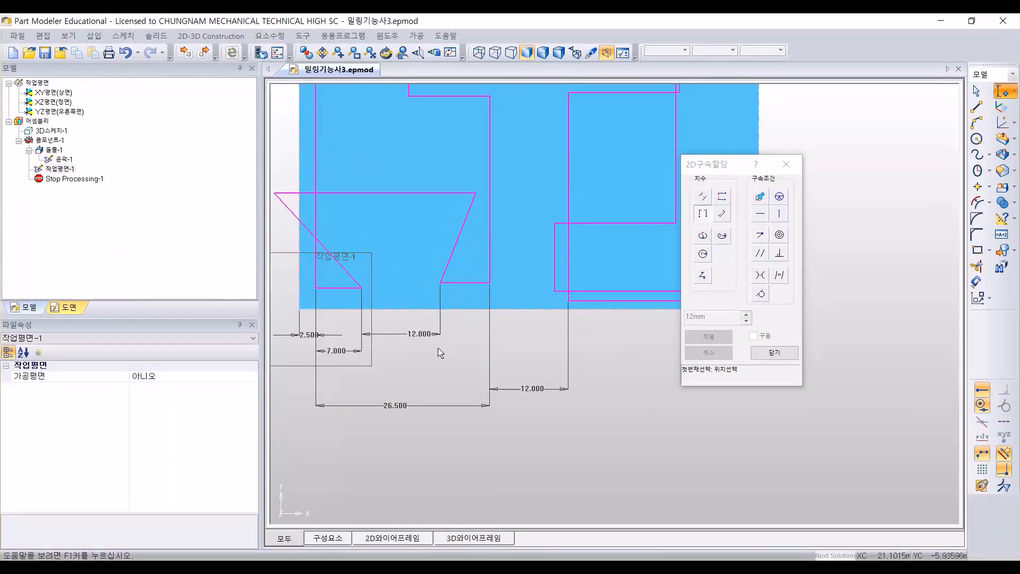
key("Escape")
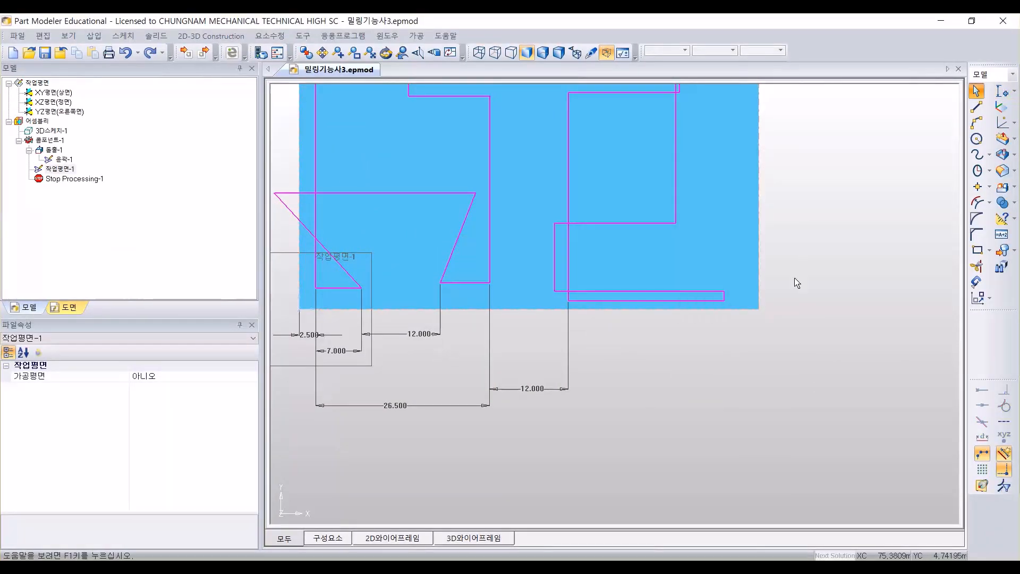
left_click(1002, 91)
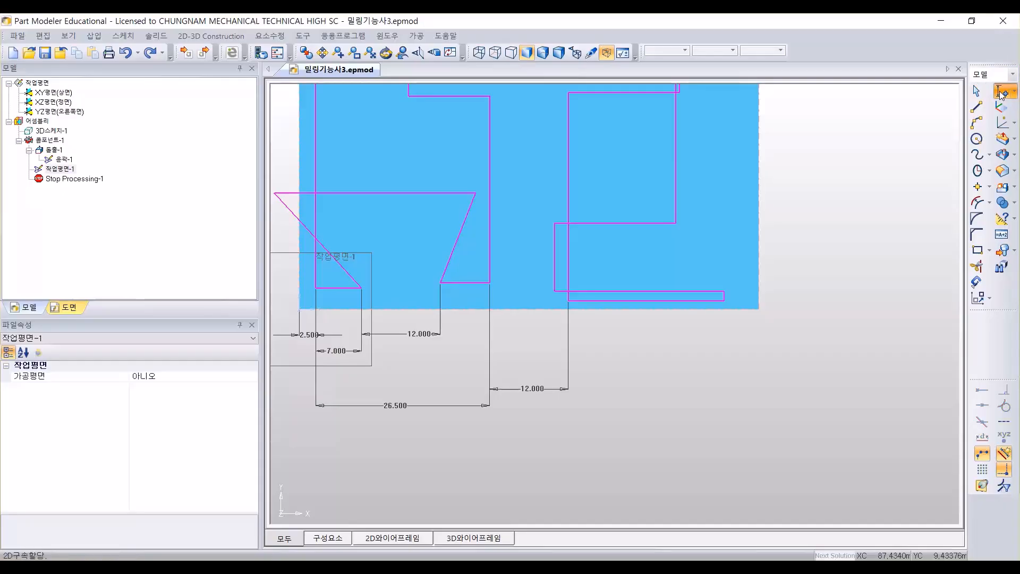
left_click(868, 180)
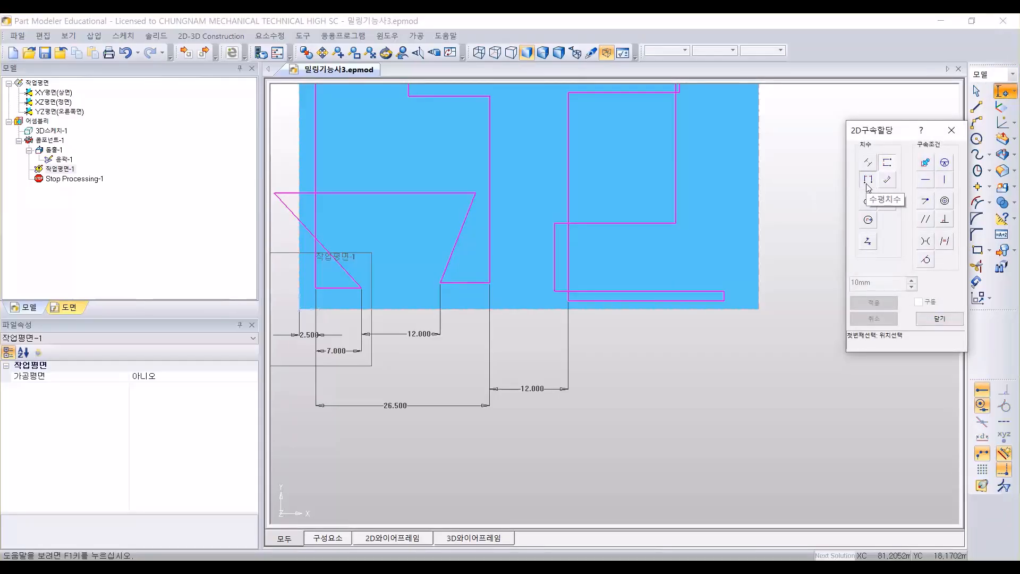
left_click(555, 290)
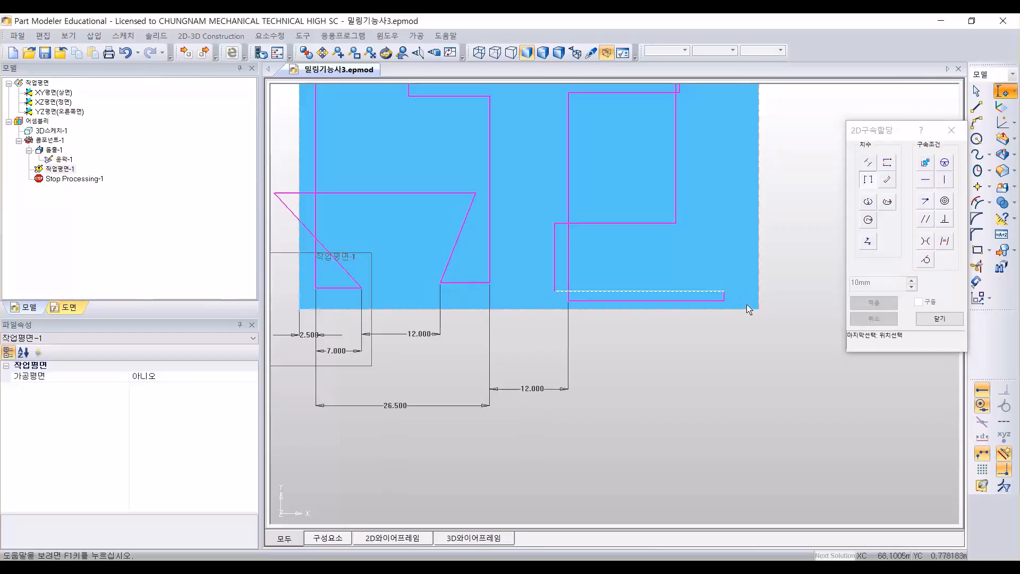
left_click(760, 311)
left_click(690, 360)
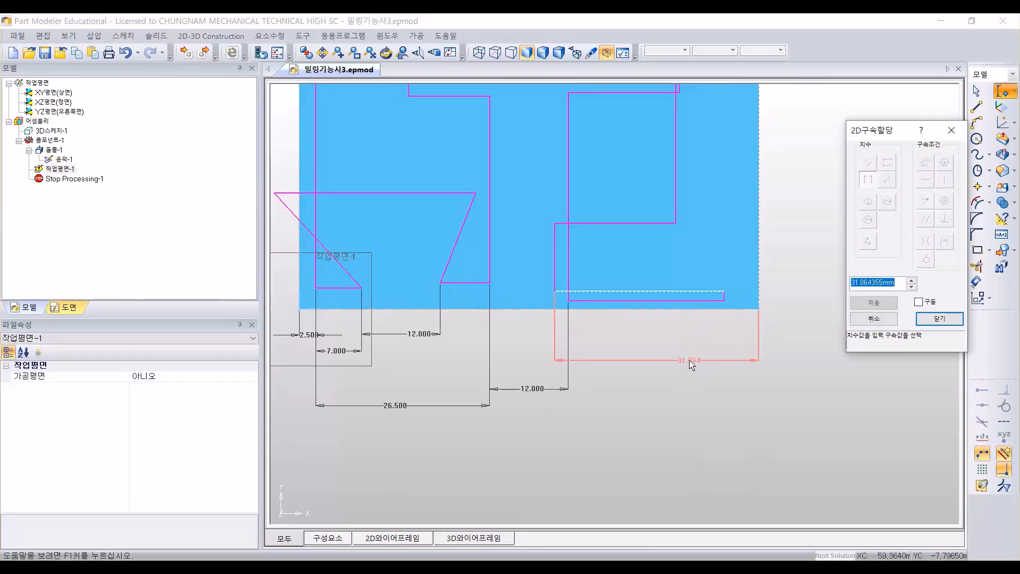
type("23")
key("Return")
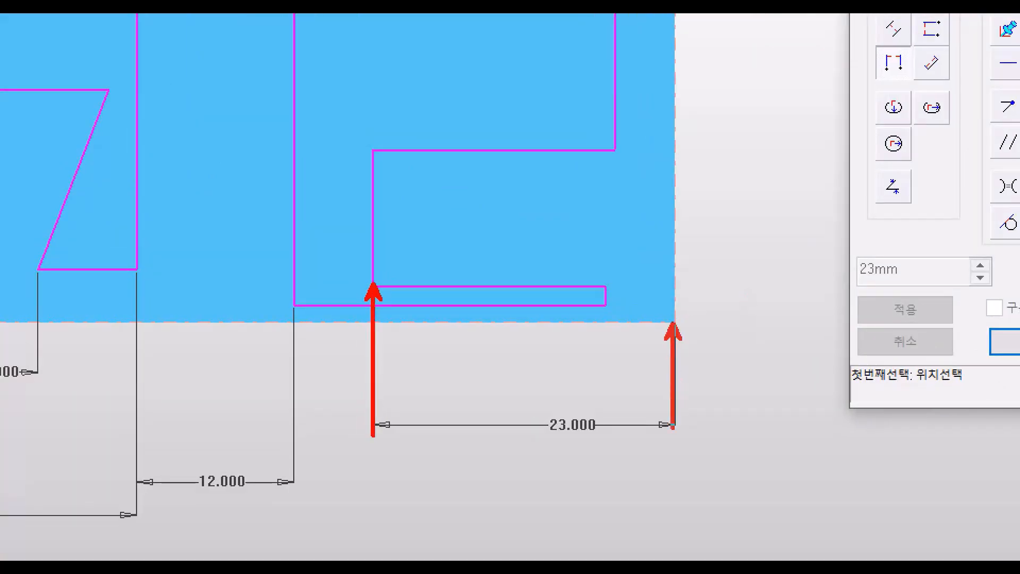
left_click_drag(498, 395, 621, 473, "ctrl")
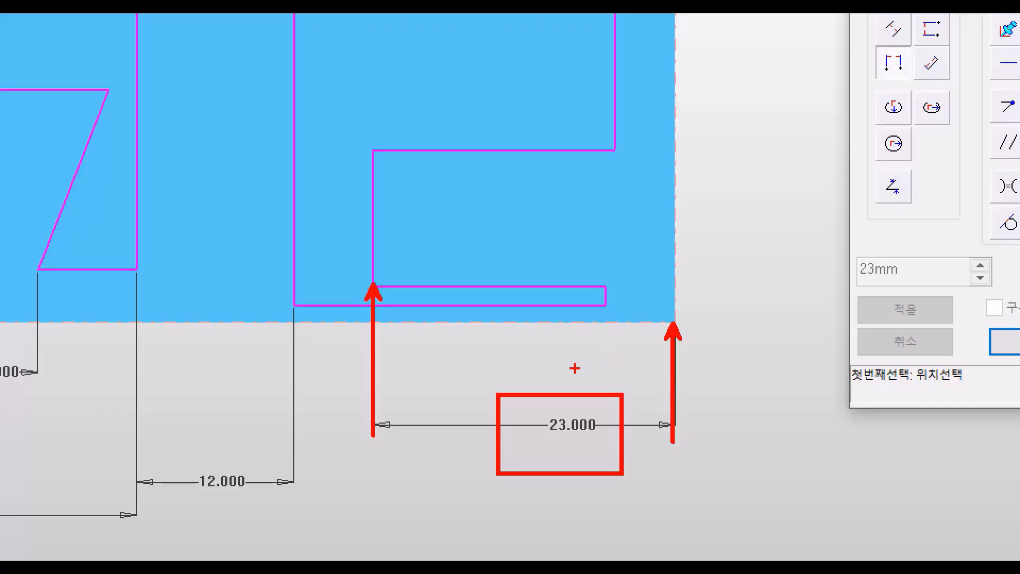
key("Escape")
Step: Dimension the horizontal distance from the block's upper-left corner to the midpoint of the cross's top line and set it to 35 mm
scroll(667, 199, "down", 2)
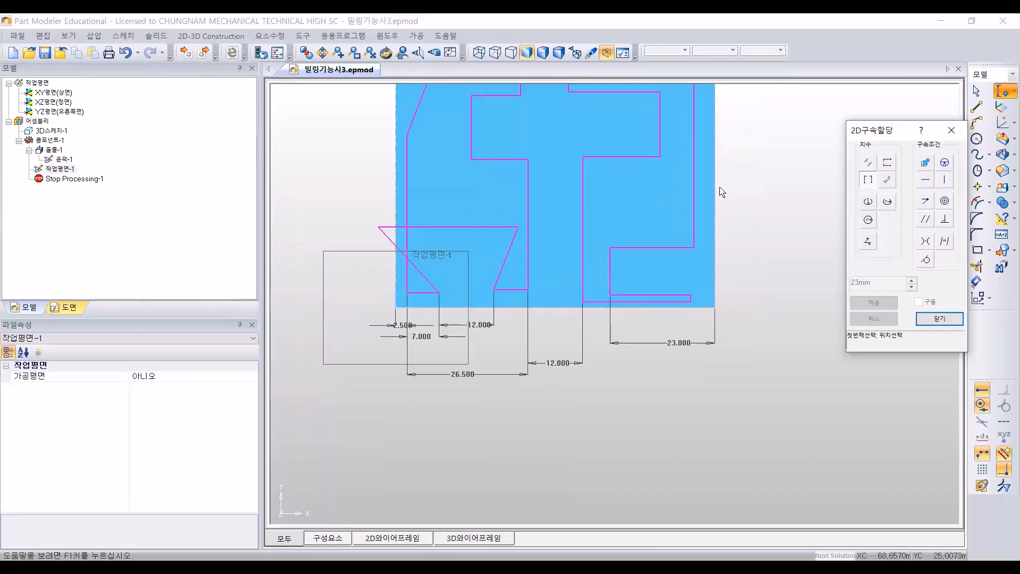
mouse_move(649, 187)
middle_mouse_down()
mouse_move(667, 280)
mouse_move(659, 317)
middle_mouse_up()
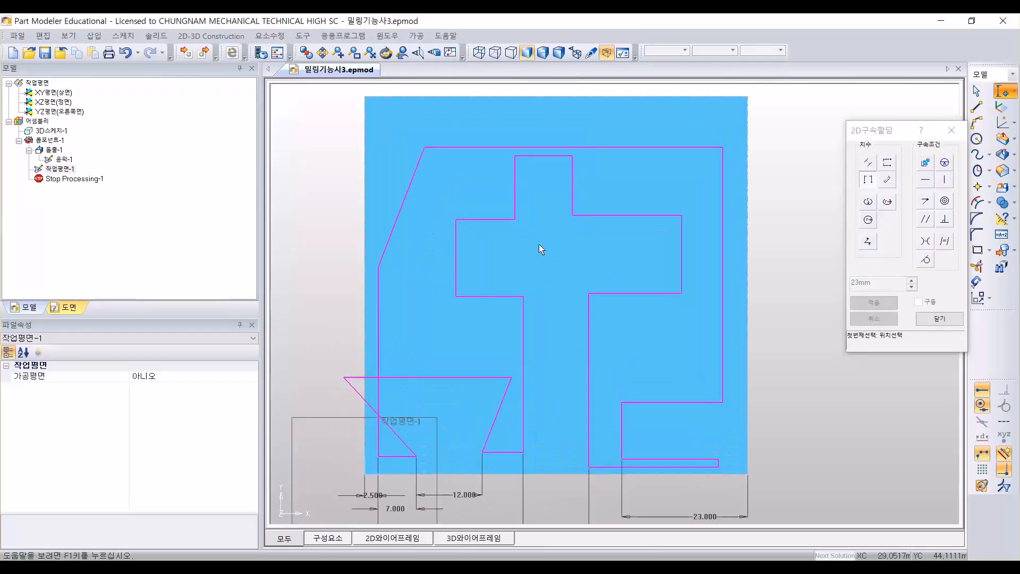
scroll(541, 248, "up", 1)
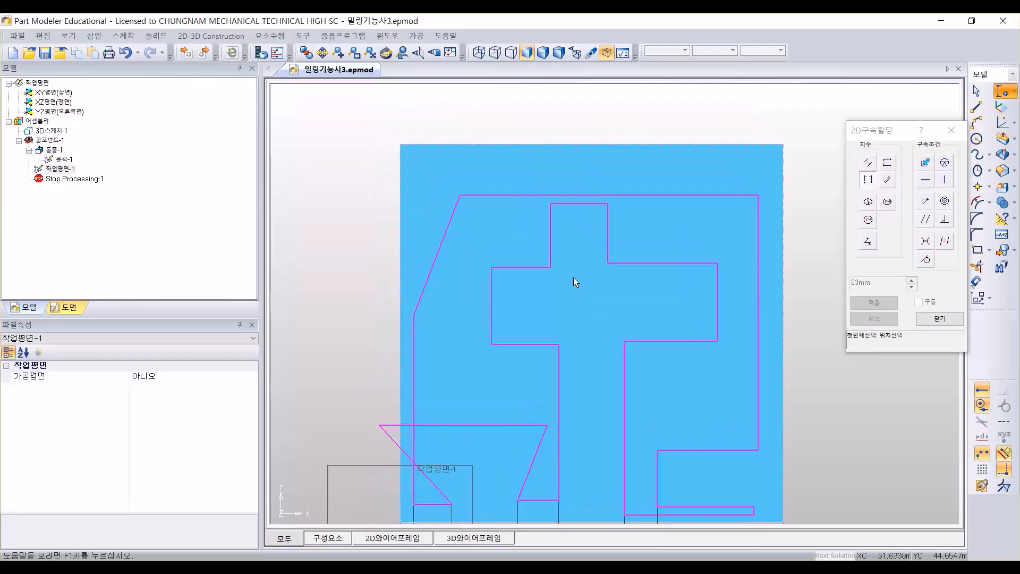
middle_click_drag(569, 201, 588, 249)
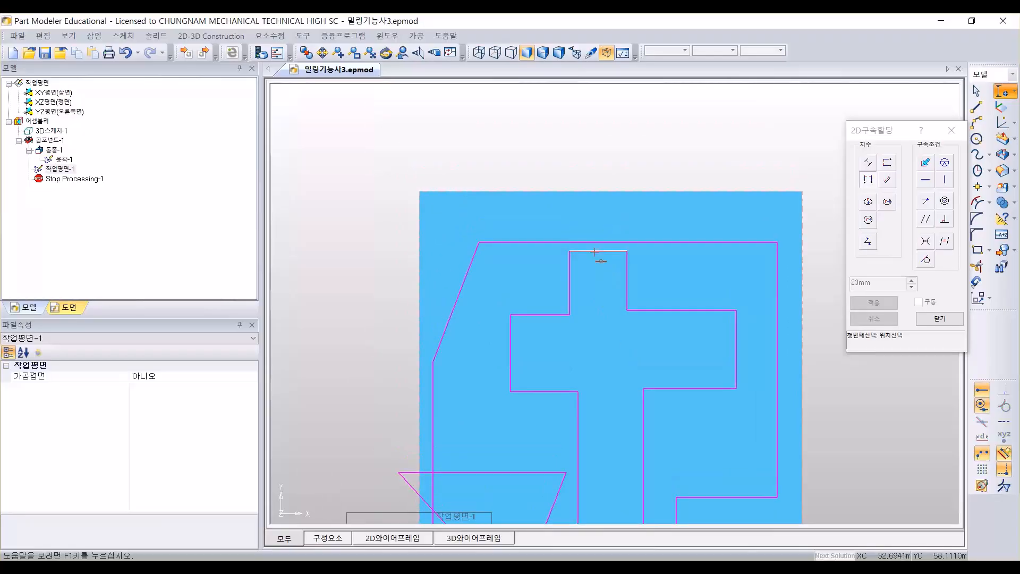
left_click(597, 251)
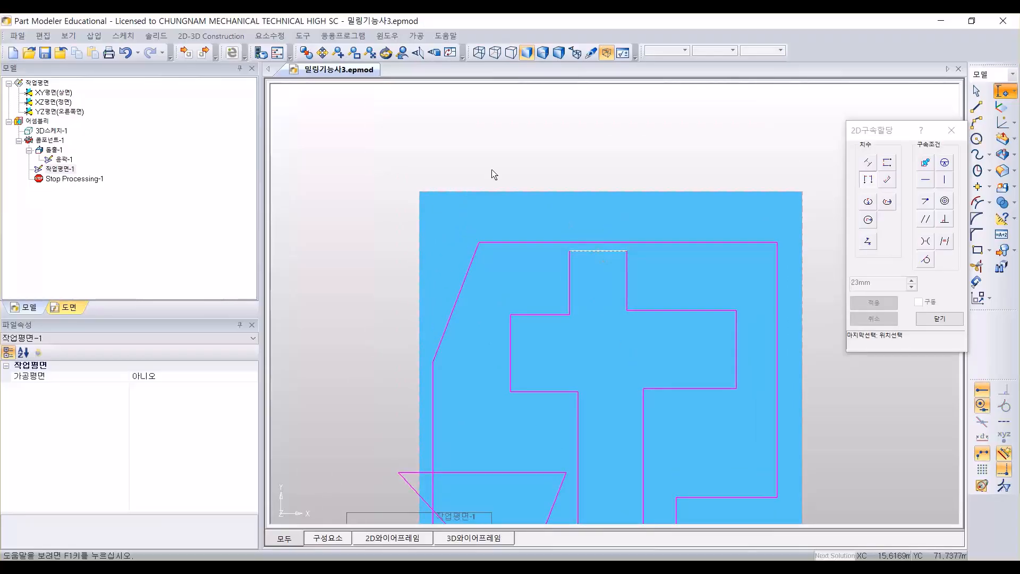
left_click(421, 195)
left_click(514, 137)
type("35")
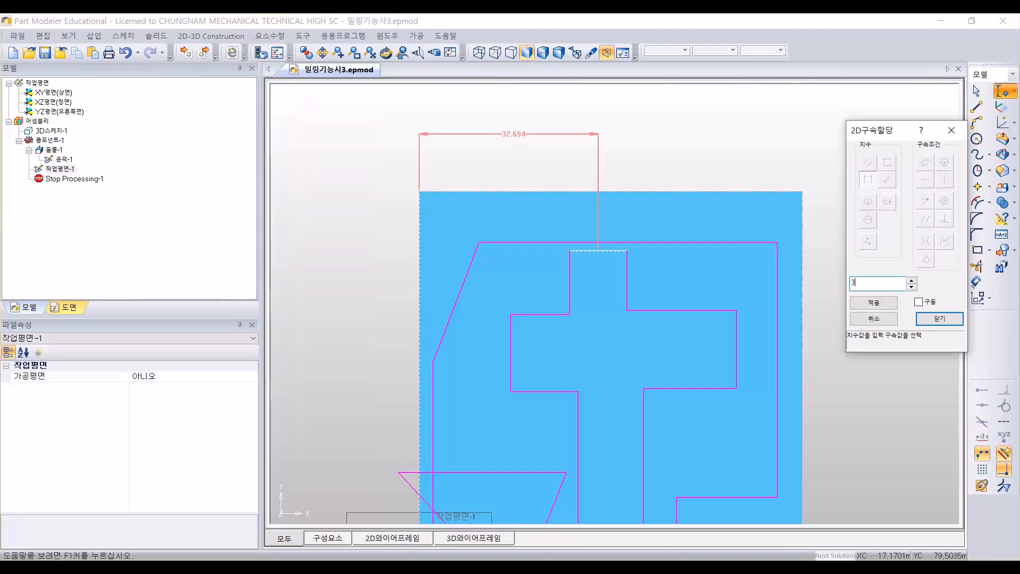
key("Return")
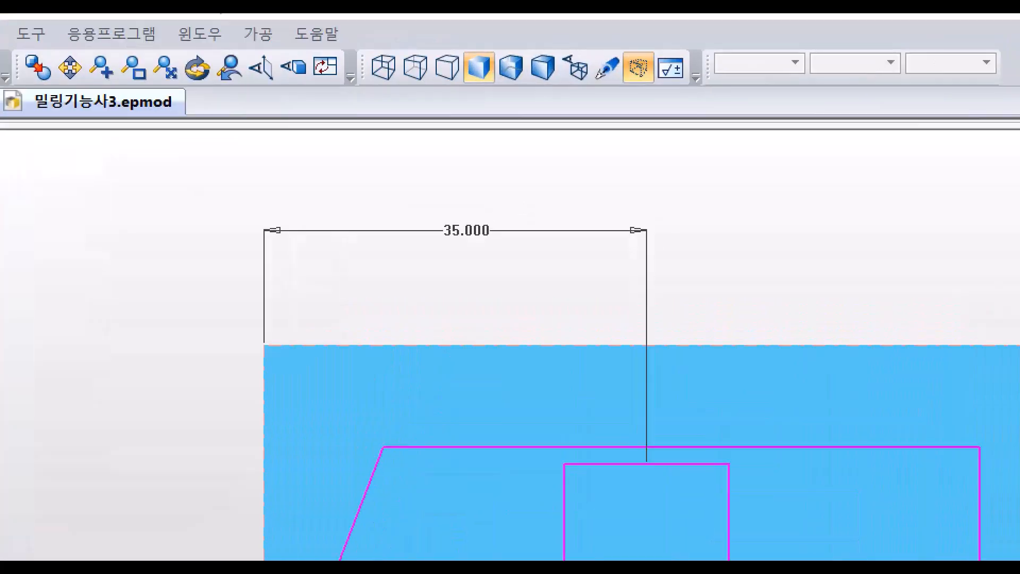
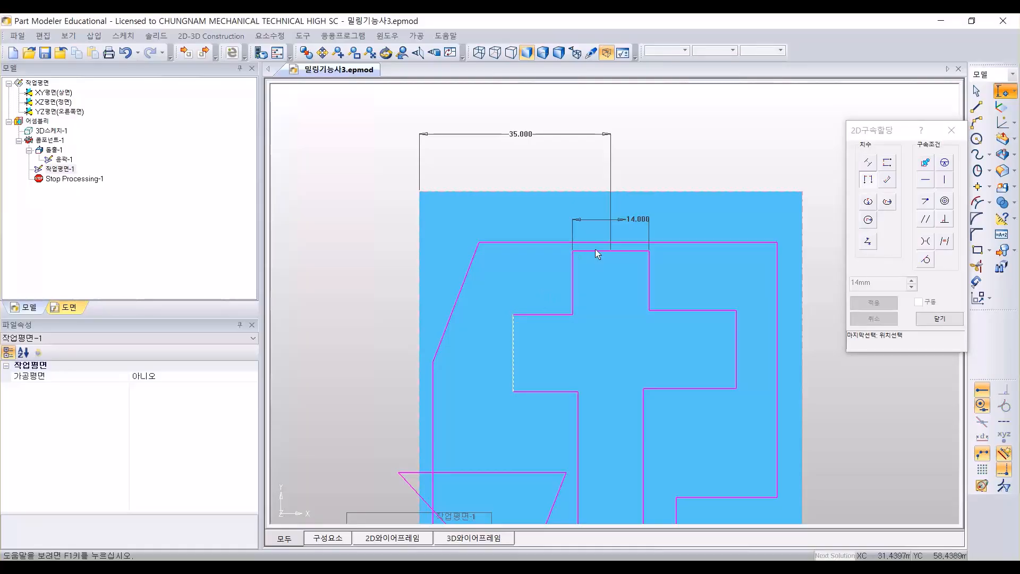
Step: Place the horizontal dimension for the cross's left arm above the profile and set it to 17 mm
left_click(527, 201)
type("17")
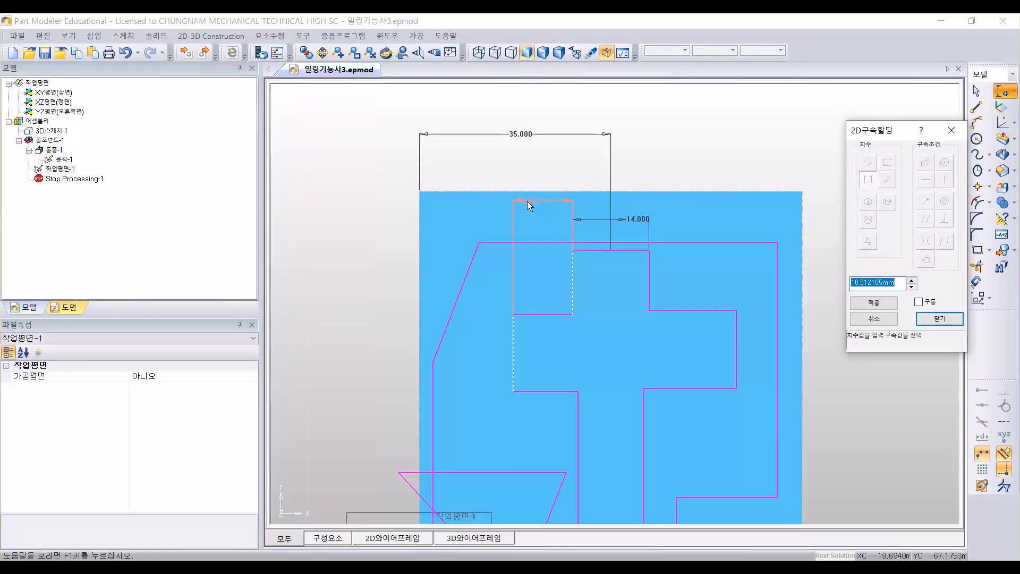
key("Return")
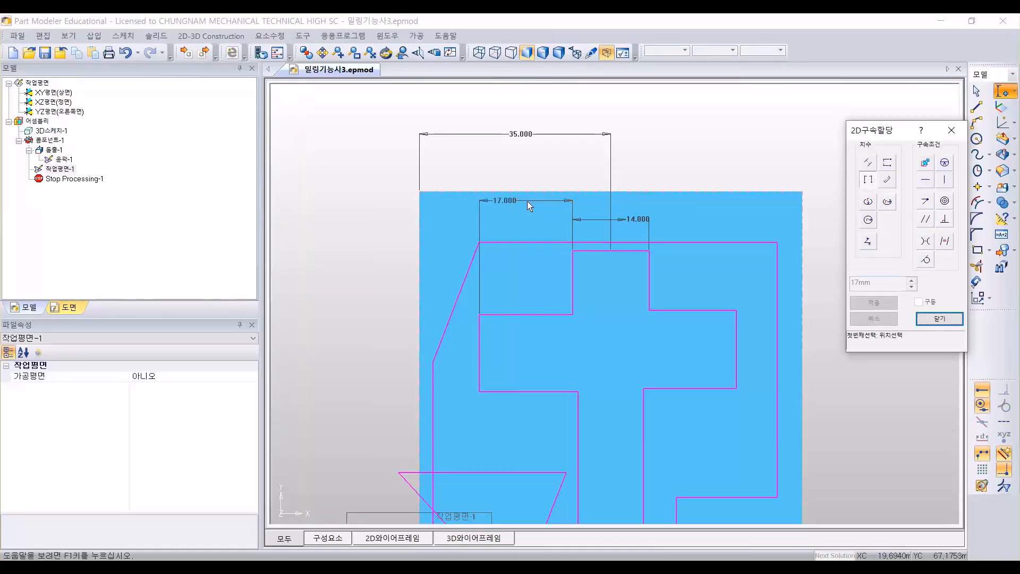
Step: Dimension the cross's right arm horizontally from the top line's right end to the arm's outer corner and set it to 17 mm
left_click(645, 251)
left_click(725, 310)
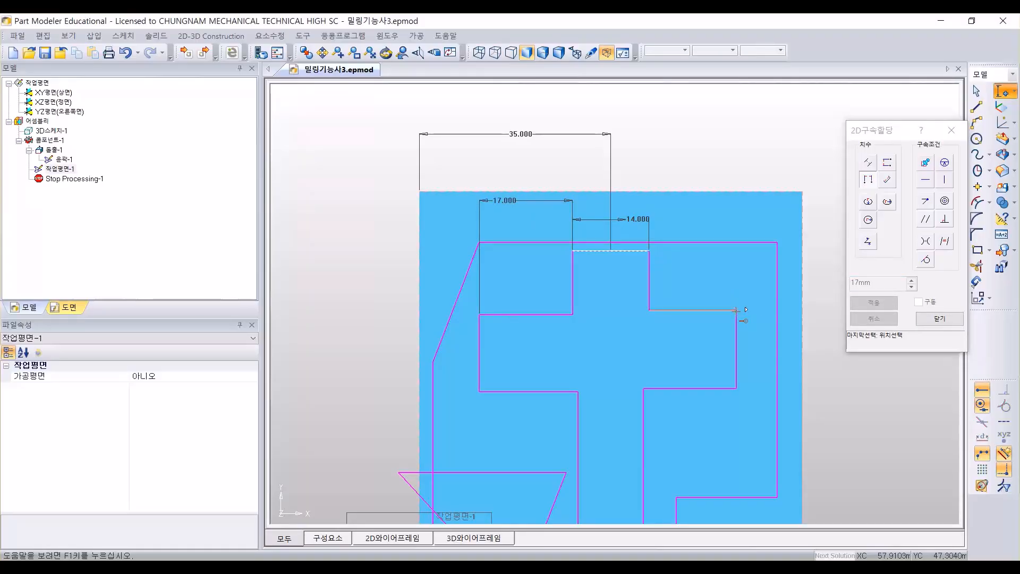
left_click(706, 210)
type("17")
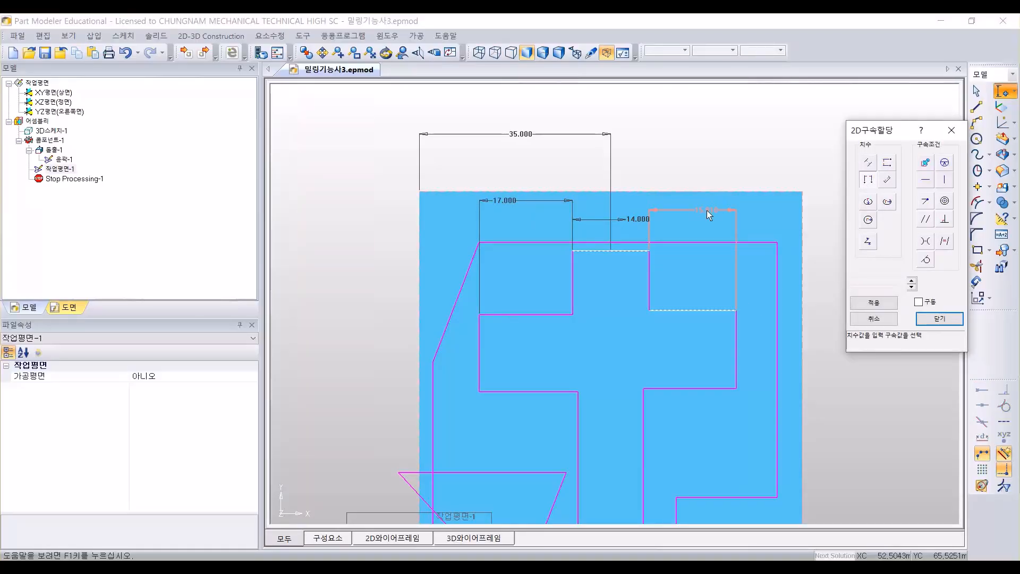
key("Return")
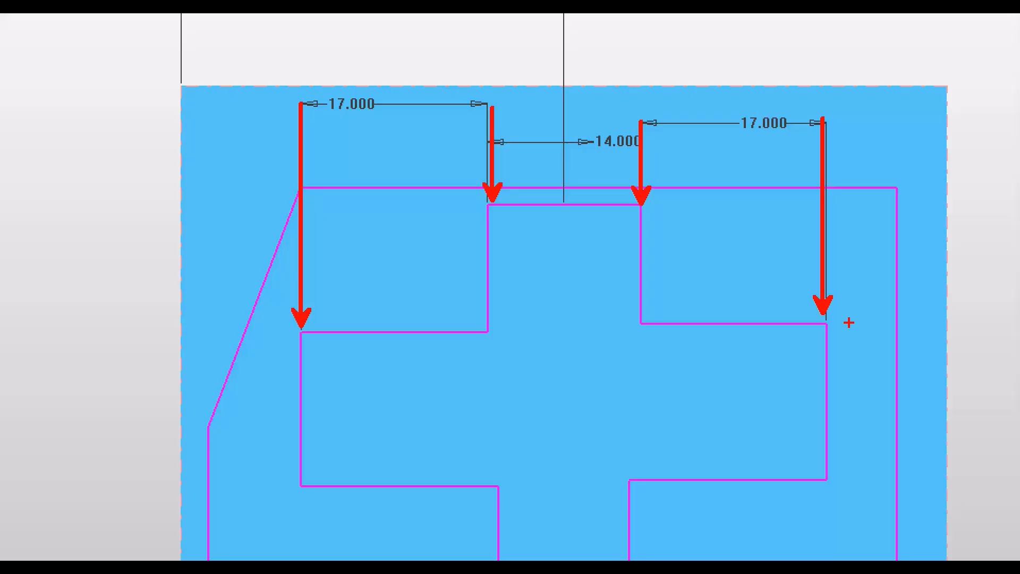
Step: Try to set a 0 mm horizontal distance between the lower-right strip's short end line and the block's right edge
key("Escape")
scroll(772, 285, "down", 3)
middle_click_drag(760, 408, 773, 328)
scroll(754, 368, "up", 3)
middle_click_drag(830, 401, 785, 370)
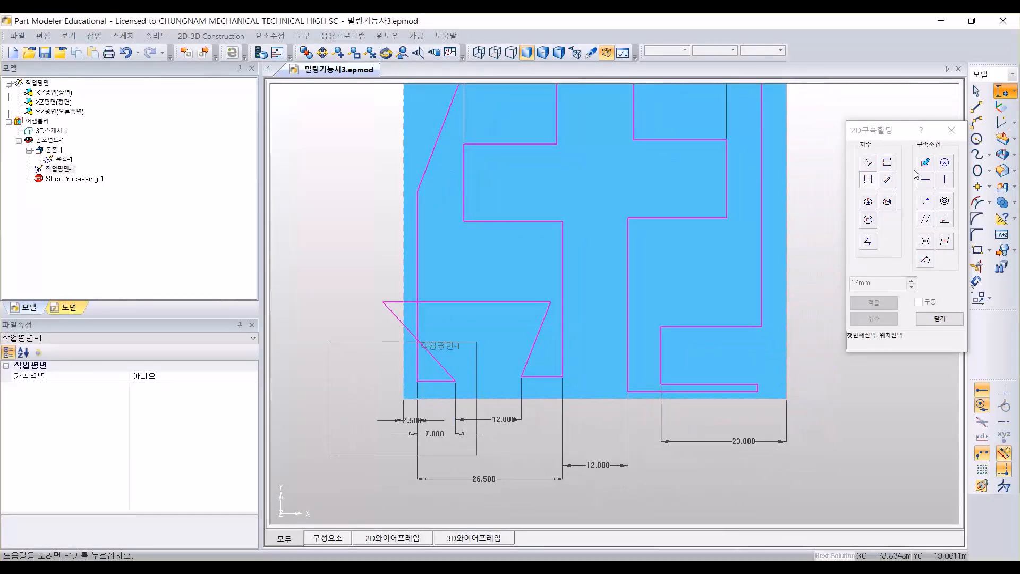
left_click(868, 182)
scroll(821, 398, "up", 2)
middle_click_drag(821, 393, 718, 349)
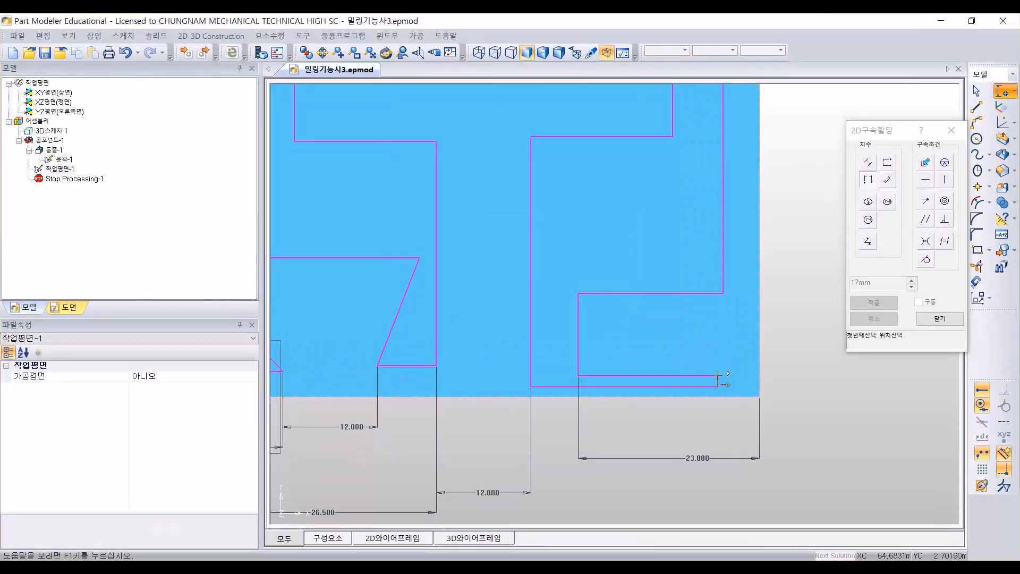
left_click(491, 317)
left_click(742, 346)
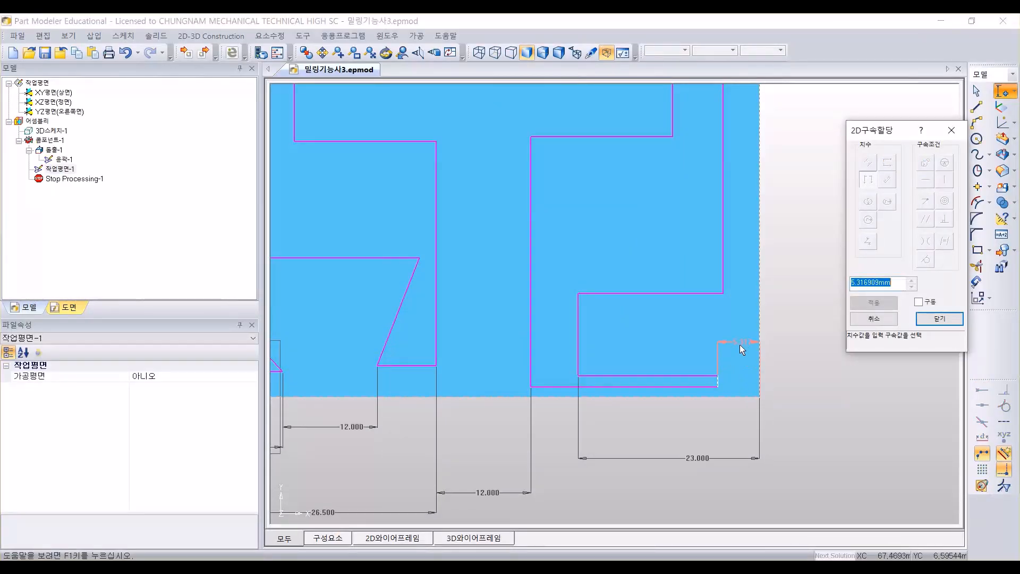
type("0")
key("Return")
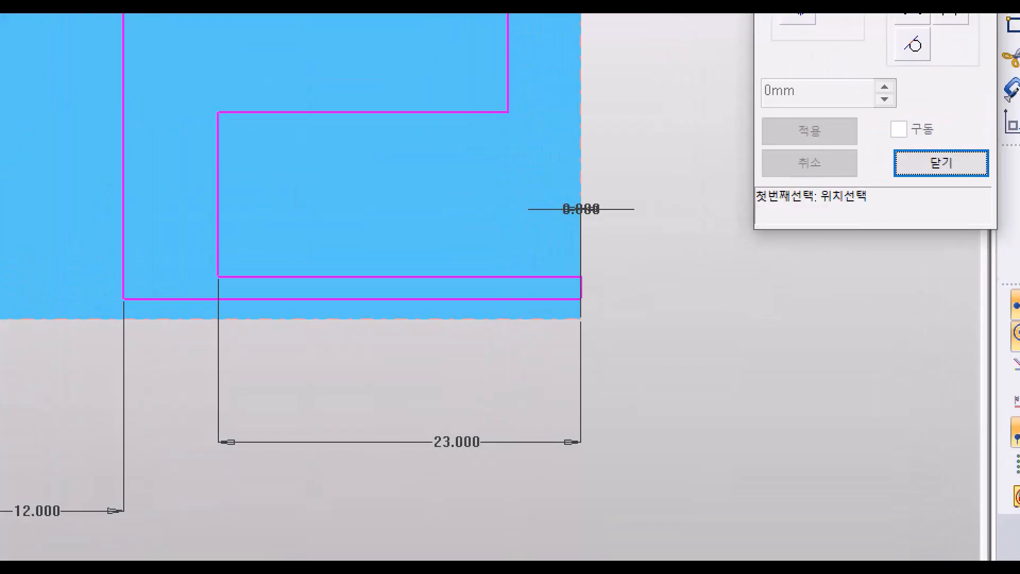
key("Escape")
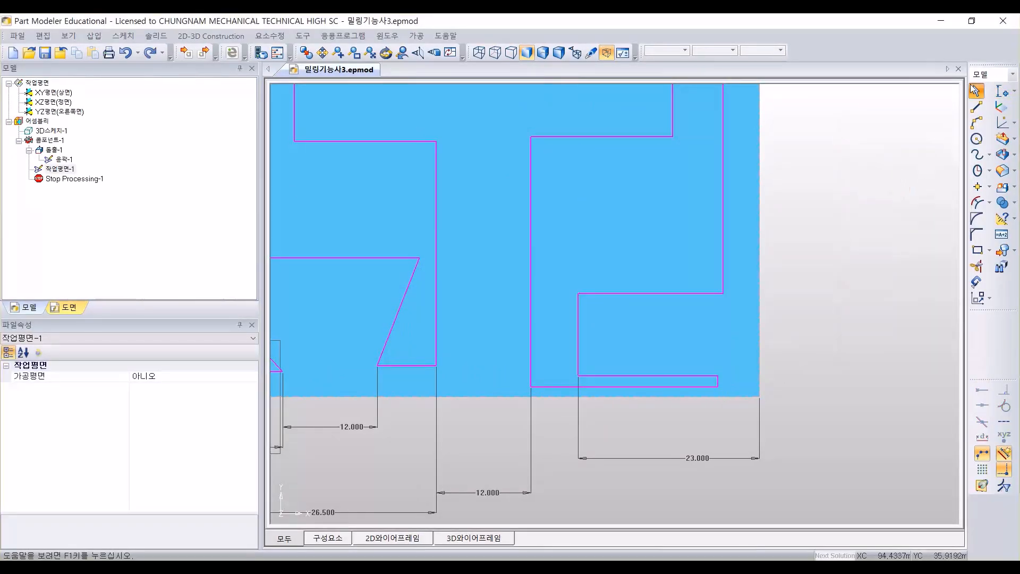
Step: Dimension the horizontal distance from the lower-right strip's short end line to the block's lower-right corner and set it to 0 mm
left_click(1003, 91)
scroll(827, 391, "up", 2)
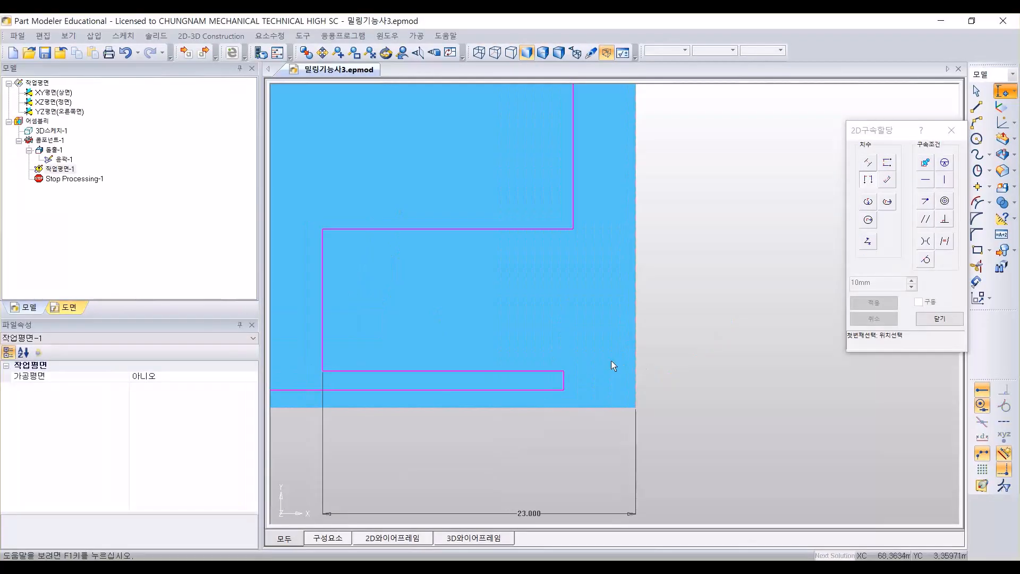
left_click(352, 330)
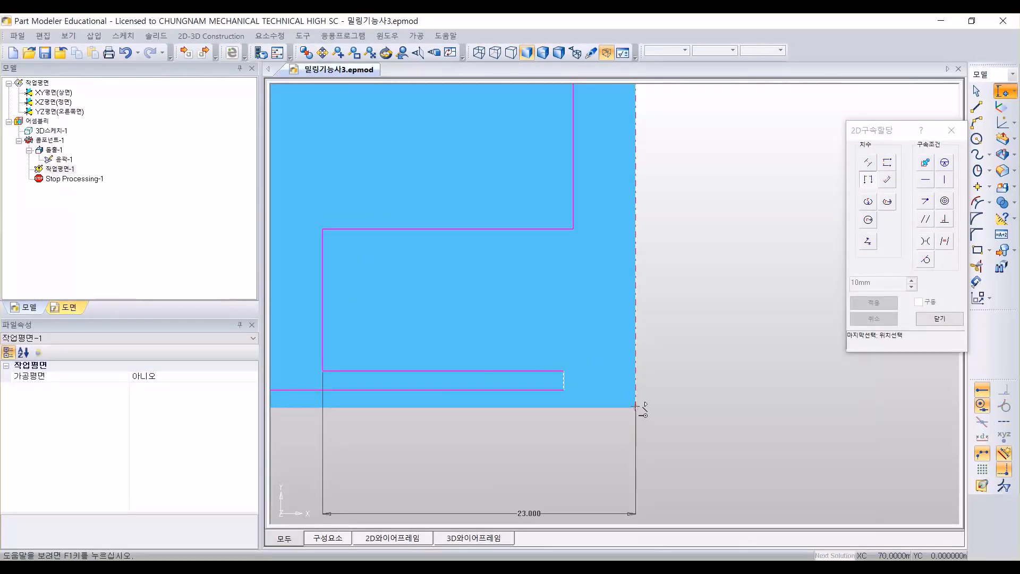
left_click(640, 408)
type("0")
key("Return")
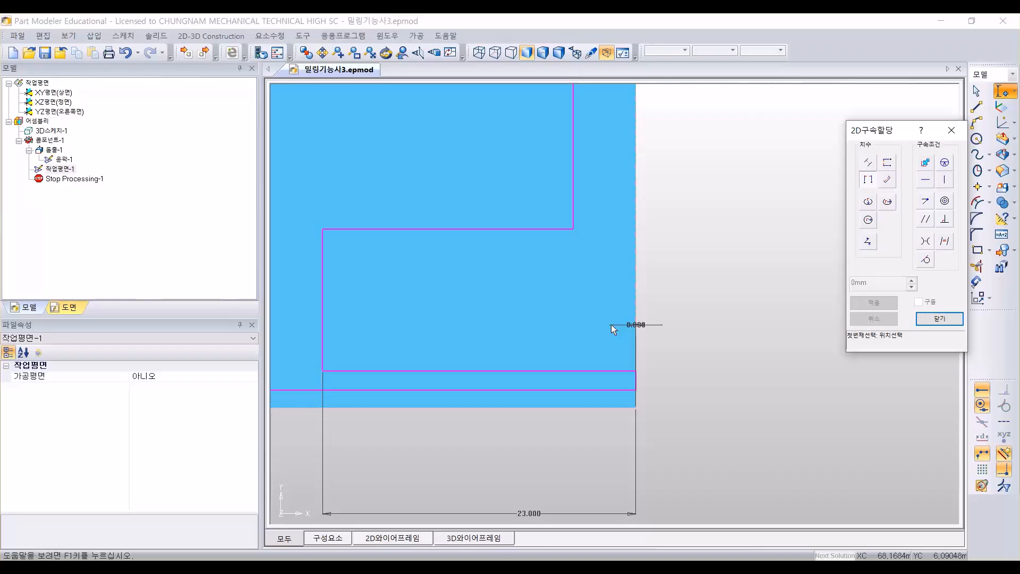
Step: Dimension the profile's overall width from its lower-left corner to the lower-right pocket's upper-right corner and set it to 65.5 mm
scroll(614, 330, "down", 4)
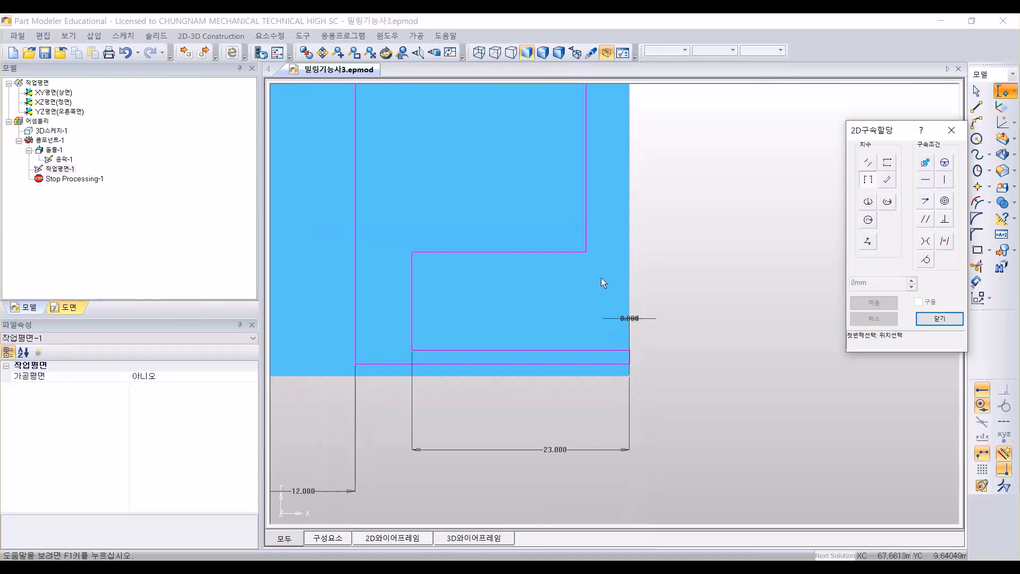
mouse_move(572, 242)
middle_mouse_down()
mouse_move(575, 266)
mouse_move(669, 260)
mouse_move(633, 246)
middle_mouse_up()
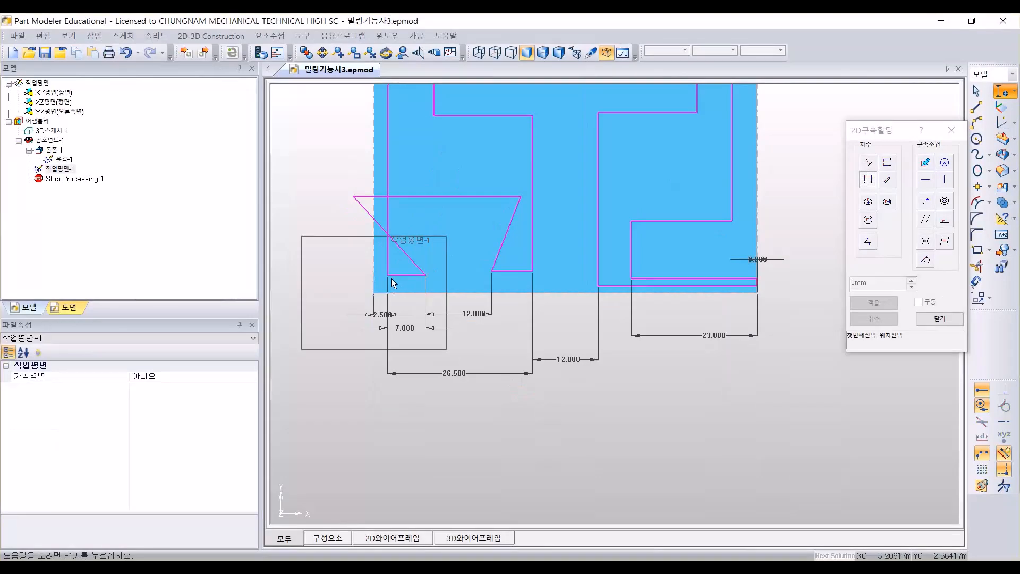
left_click(194, 287)
left_click(727, 222)
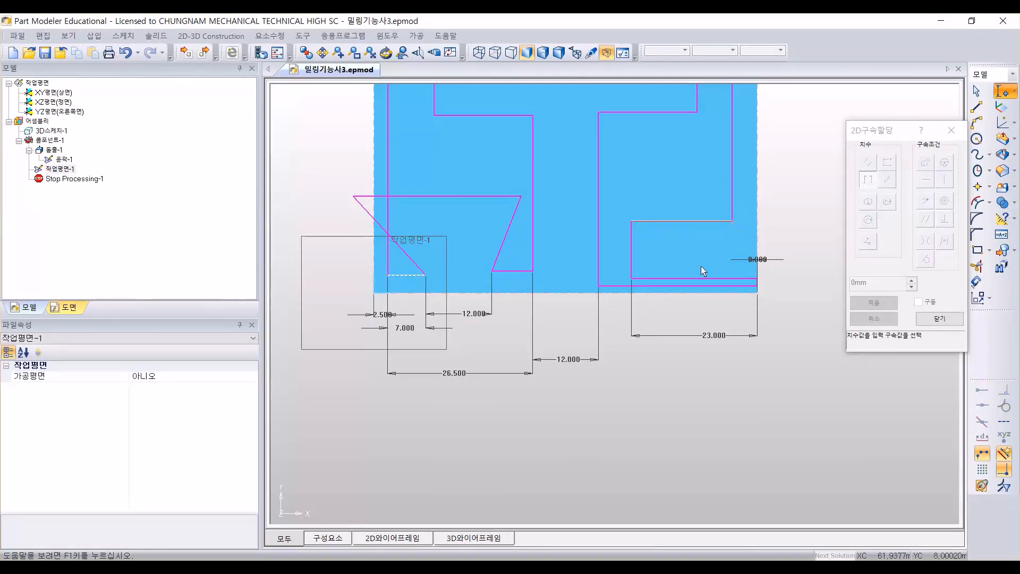
left_click(584, 432)
type("65")
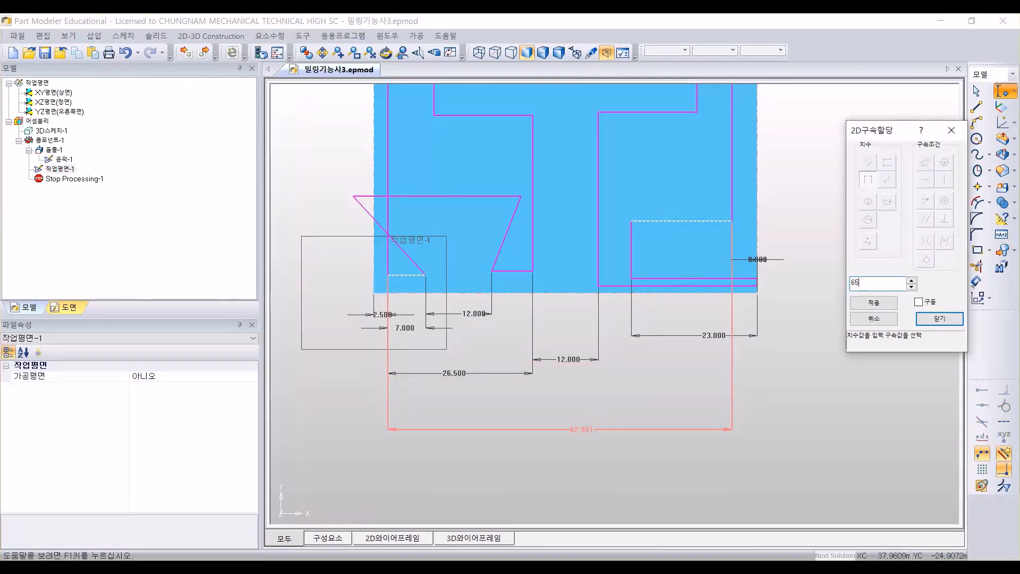
type(".5")
key("Return")
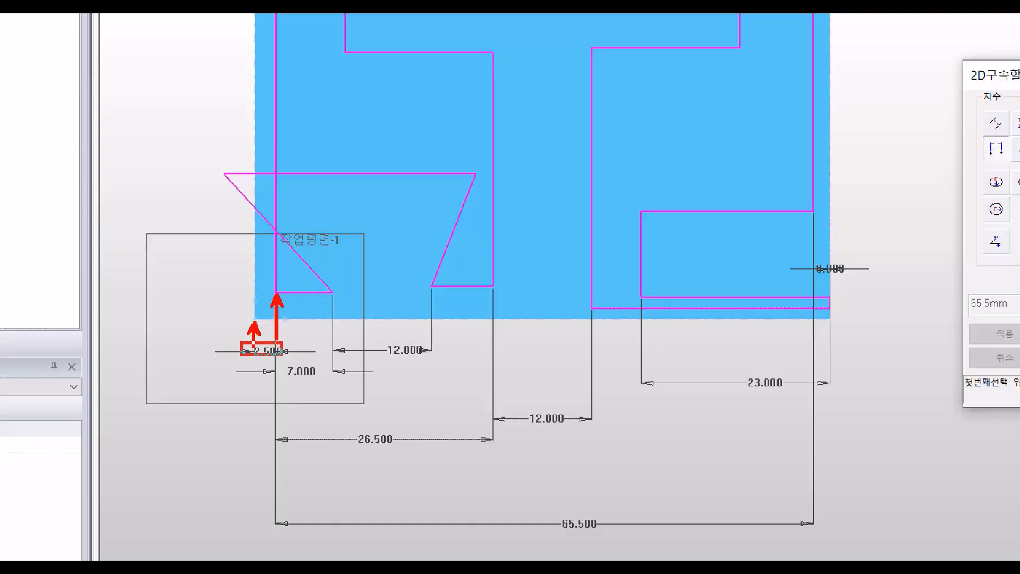
left_click_drag(542, 494, 653, 544)
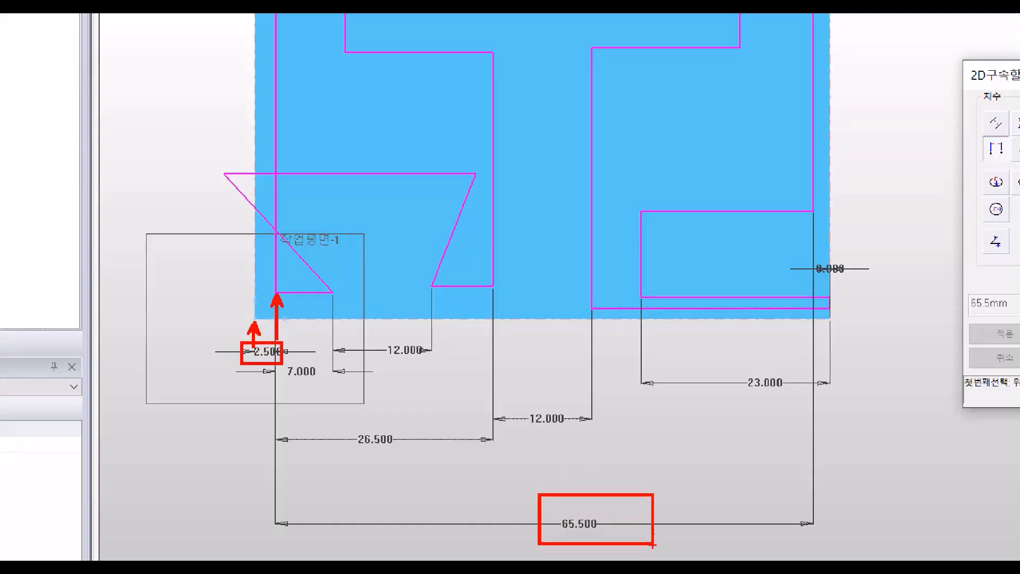
left_click_drag(809, 212, 809, 527, "ctrl+shift")
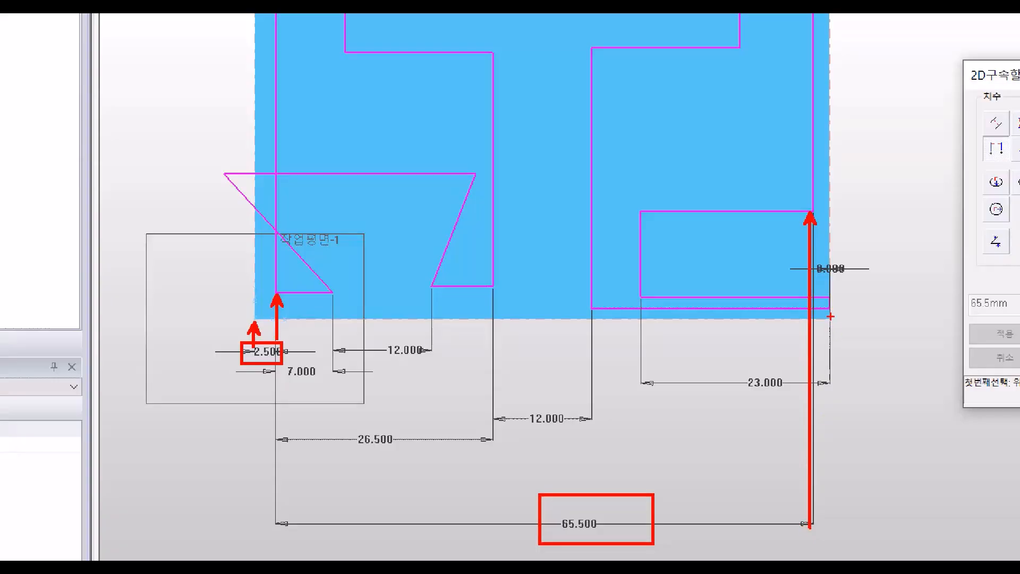
mouse_move(830, 316)
left_mouse_down("ctrl+shift")
mouse_move(842, 436)
mouse_move(830, 499)
left_mouse_up("ctrl+shift")
type("t")
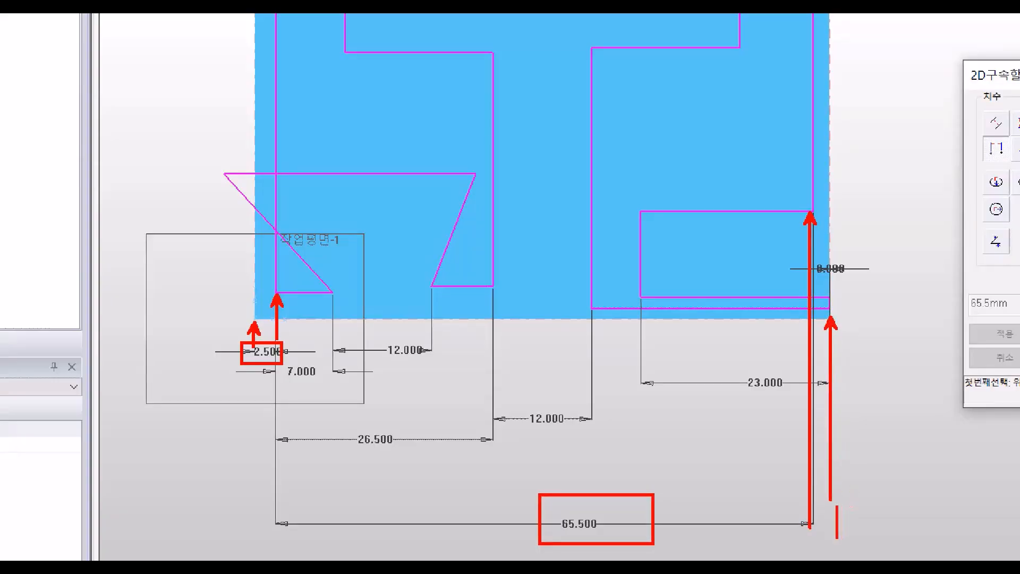
type("2")
key("Escape")
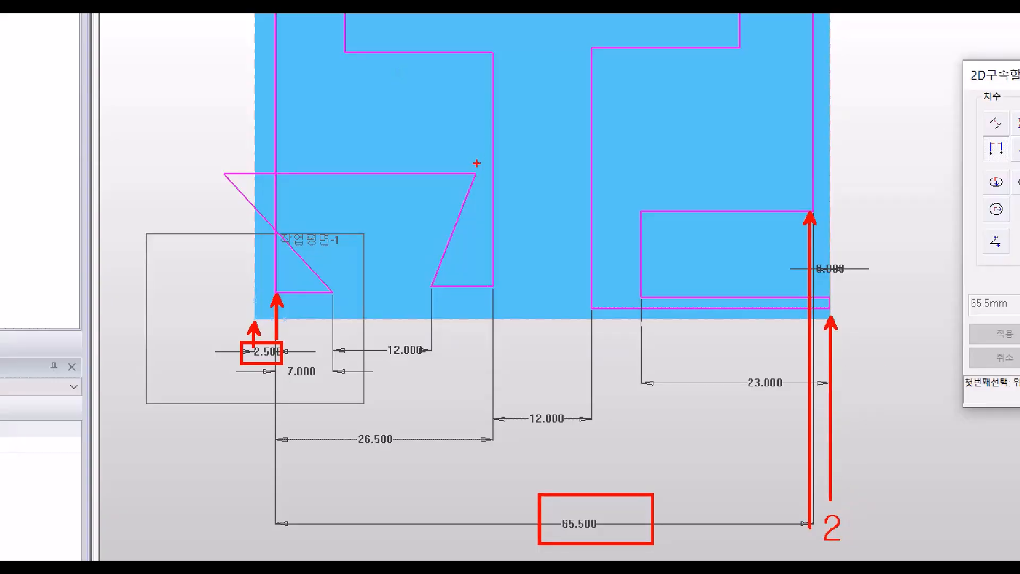
key("Escape")
Step: Examine the offset between the profile's right edge and the block's right edge in the 3-2.pdf drawing in Microsoft Edge, and return to Part Modeler
key("alt+Tab")
key("alt+Tab")
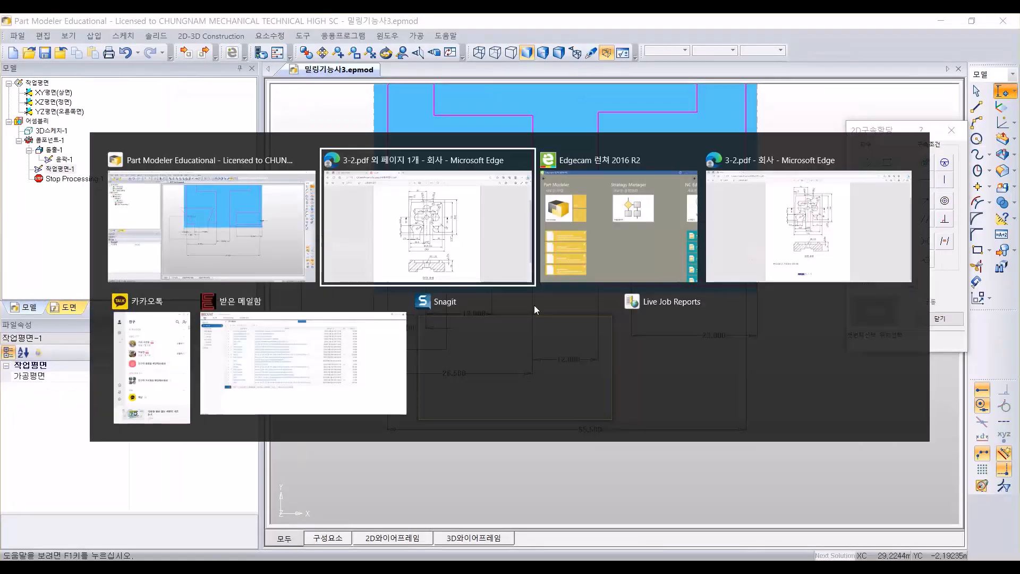
key("ctrl+1")
left_click(525, 288)
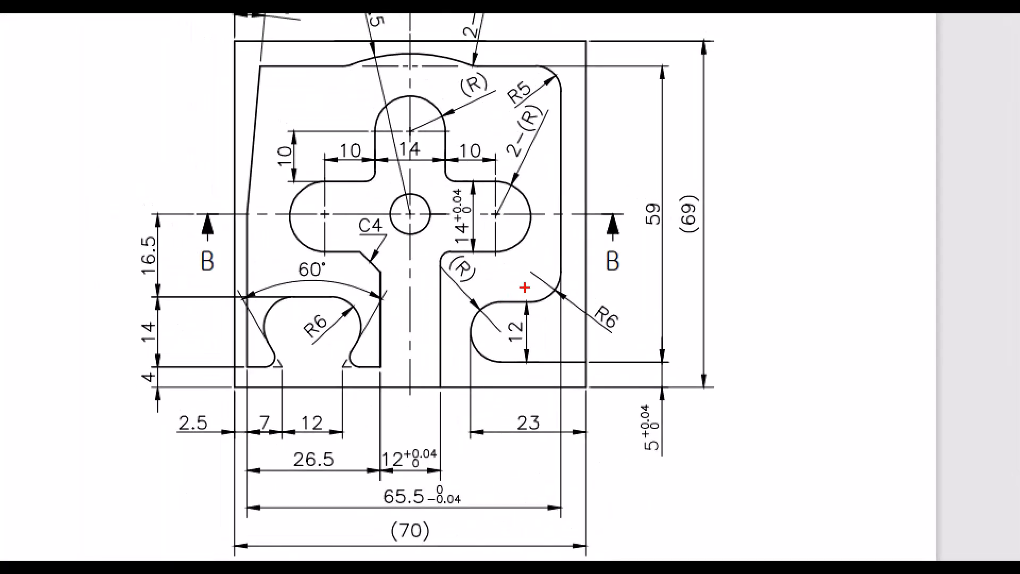
left_click_drag(562, 101, 561, 20, "ctrl+shift")
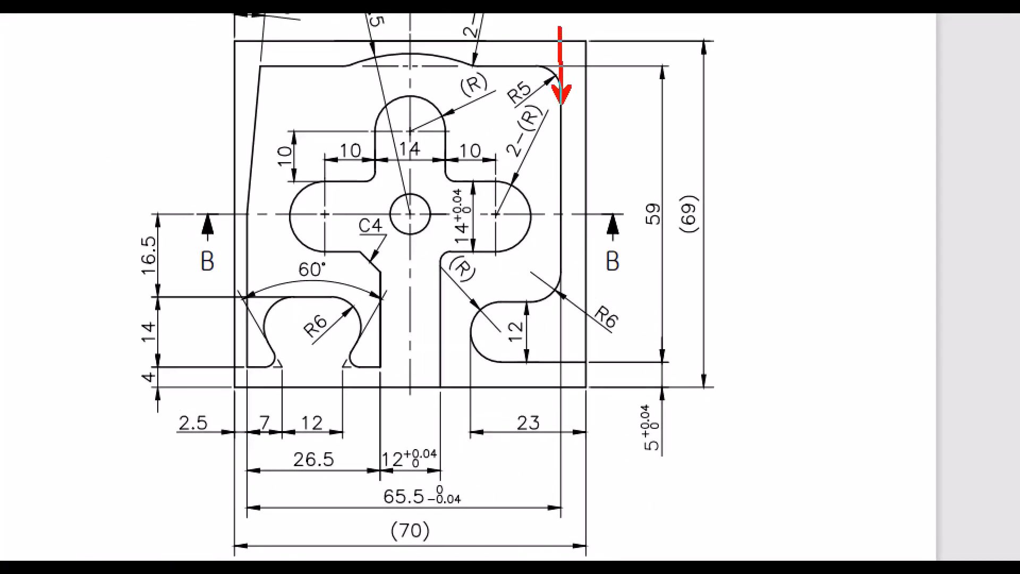
left_click_drag(584, 132, 584, 15, "ctrl+shift")
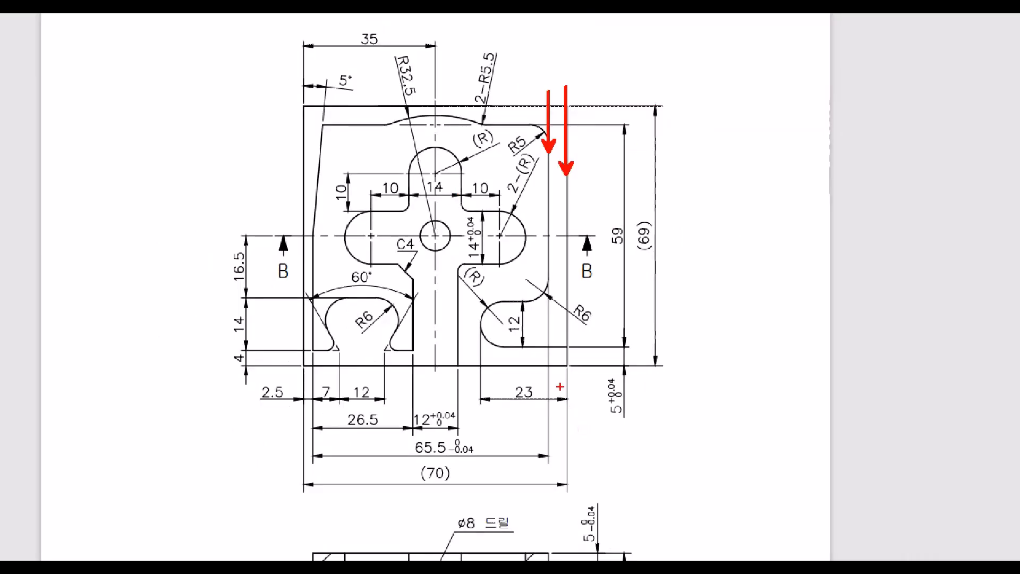
mouse_move(491, 478)
left_mouse_down()
mouse_move(393, 477)
mouse_move(505, 441)
mouse_move(462, 486)
left_mouse_up()
key("ctrl+z")
left_click_drag(570, 342, 571, 407, "ctrl+shift")
left_click_drag(549, 359, 548, 444, "ctrl+shift")
right_click(544, 438)
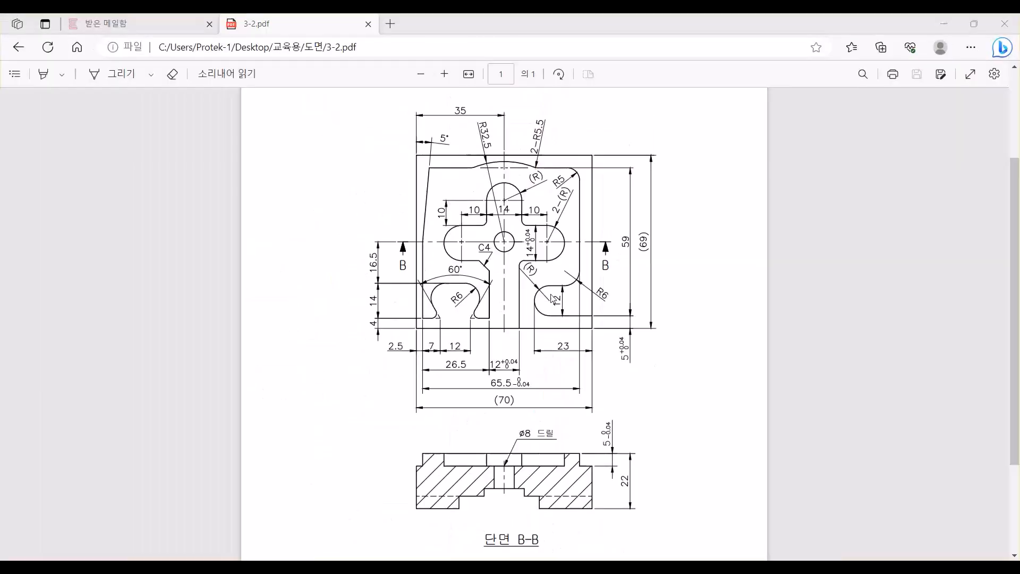
right_click(501, 364)
key("alt+Tab")
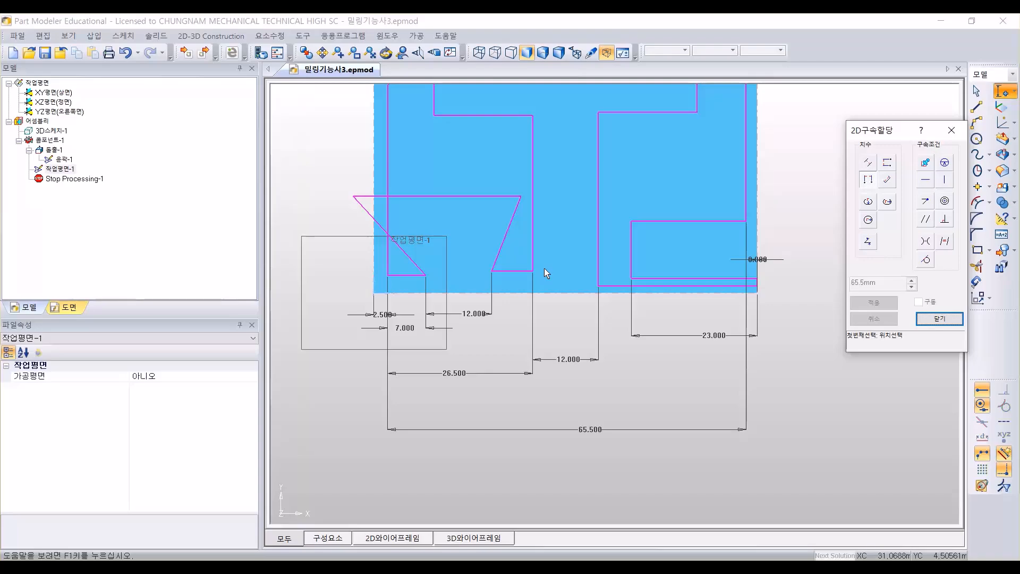
Step: Dimension the vertical distance from the block's lower-left corner to the profile's lower-left bottom line and set it to 4 mm
left_click_drag(890, 130, 871, 103)
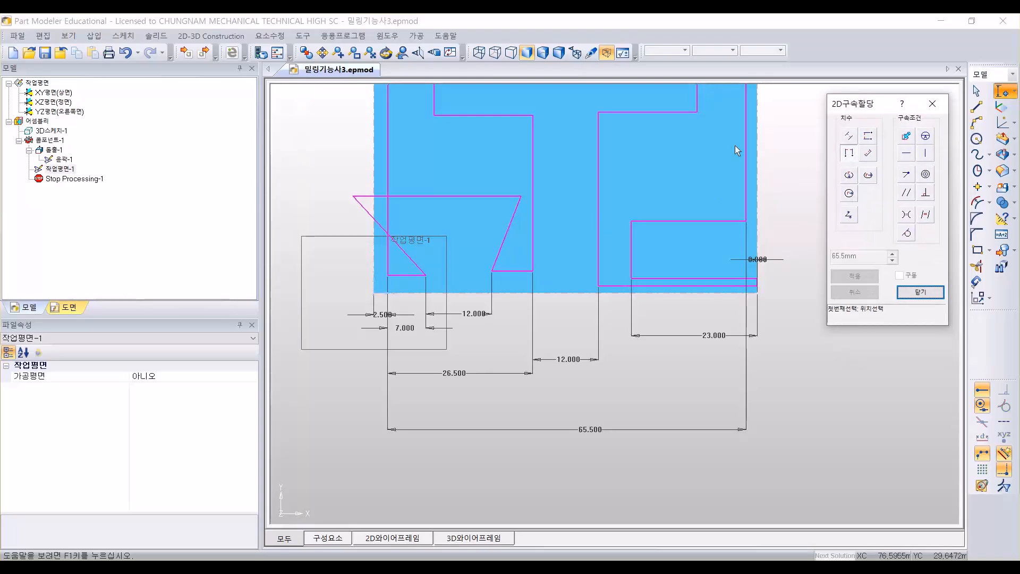
mouse_move(789, 145)
middle_mouse_down()
mouse_move(763, 280)
mouse_move(765, 337)
middle_mouse_up()
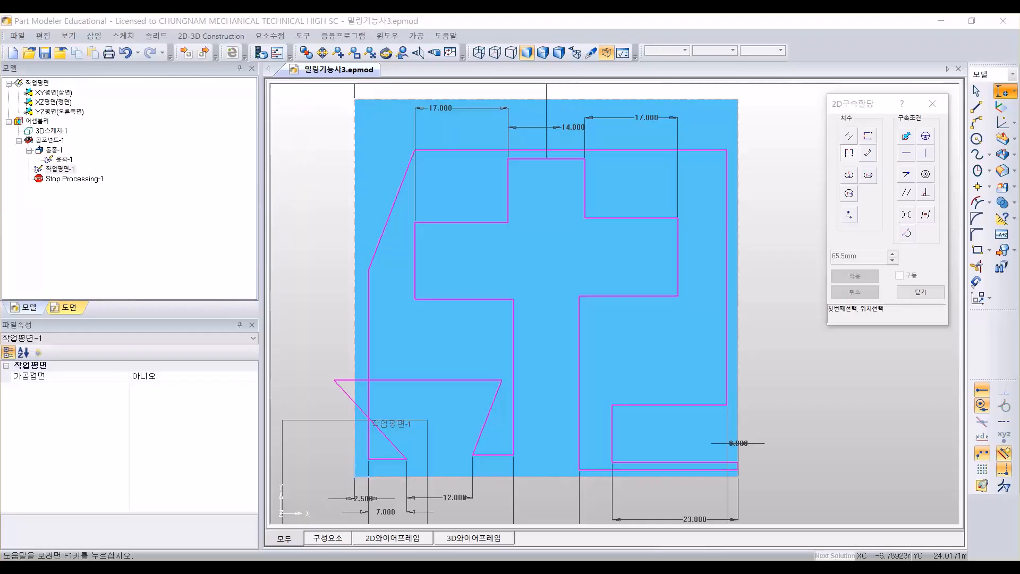
left_click(868, 138)
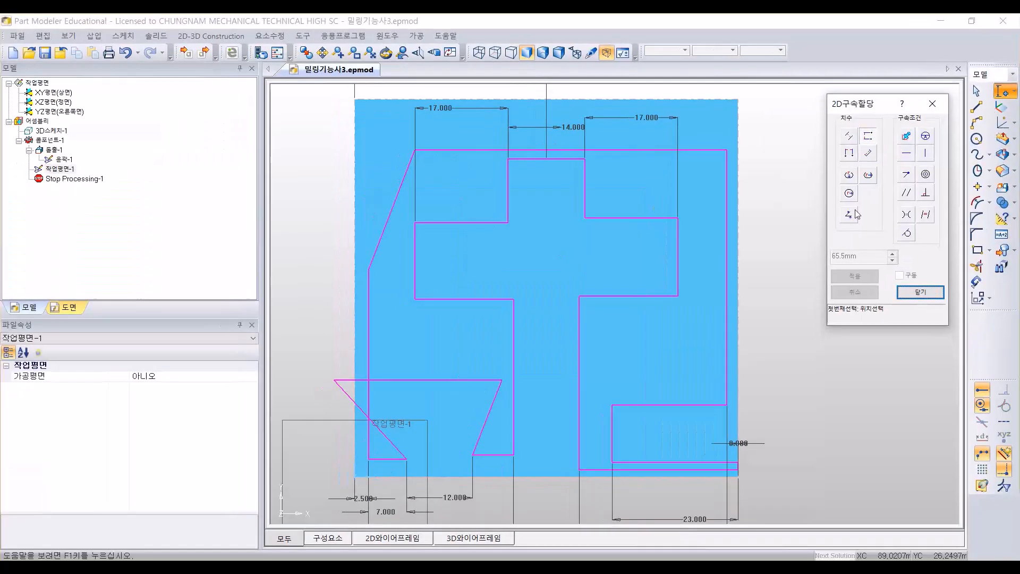
middle_click_drag(425, 358, 672, 208)
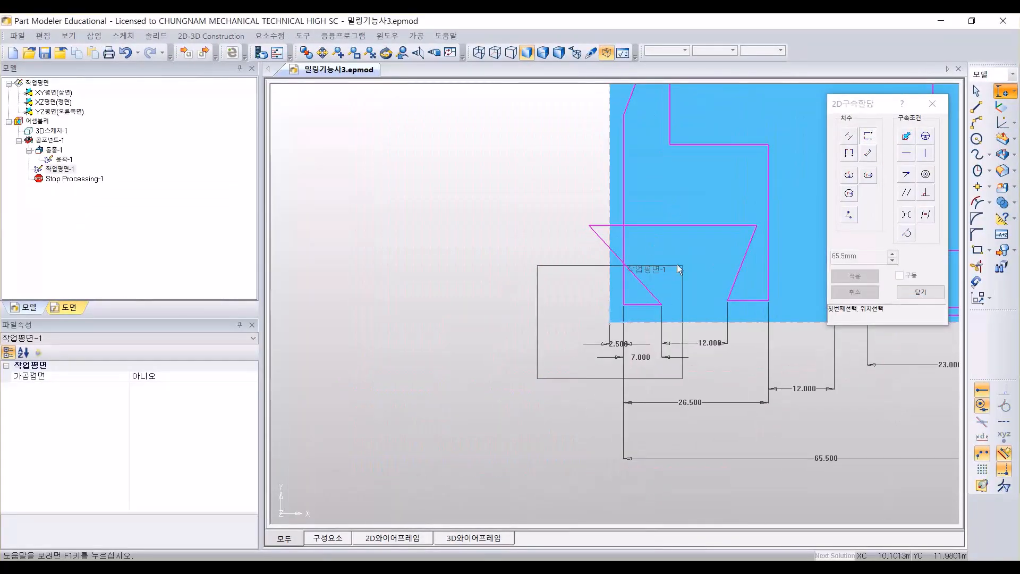
scroll(677, 306, "up", 3)
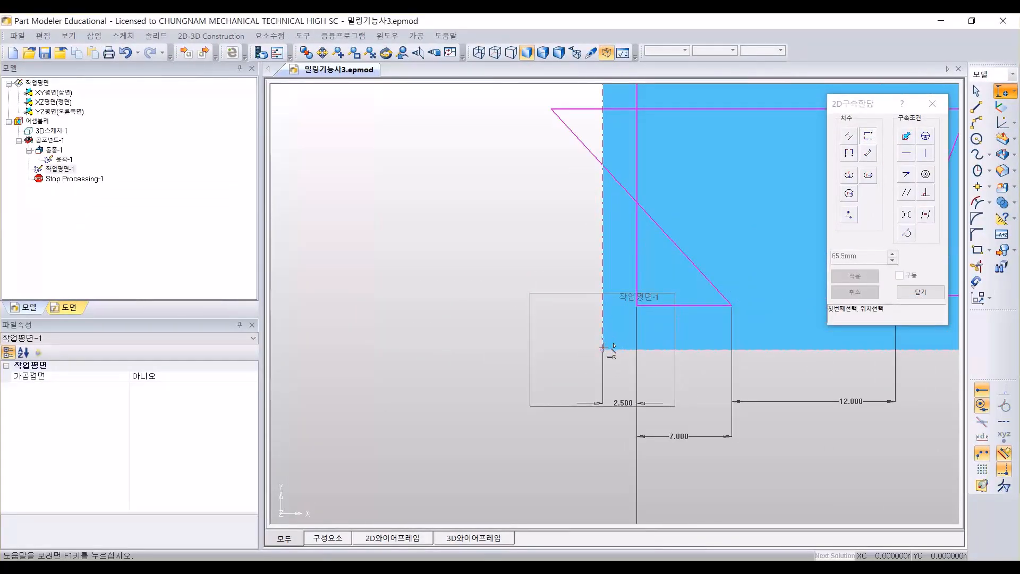
left_click(603, 348)
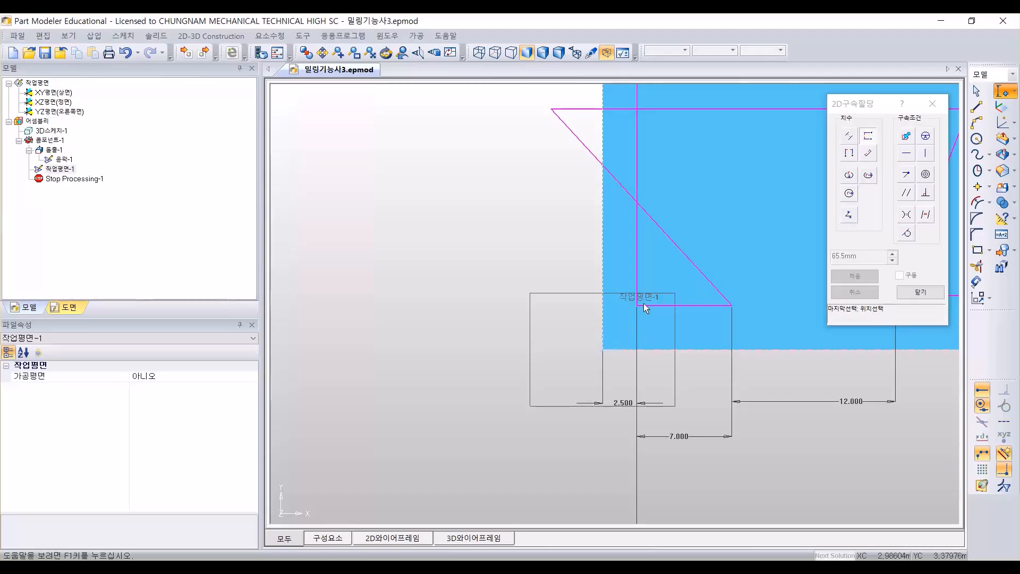
left_click(481, 319)
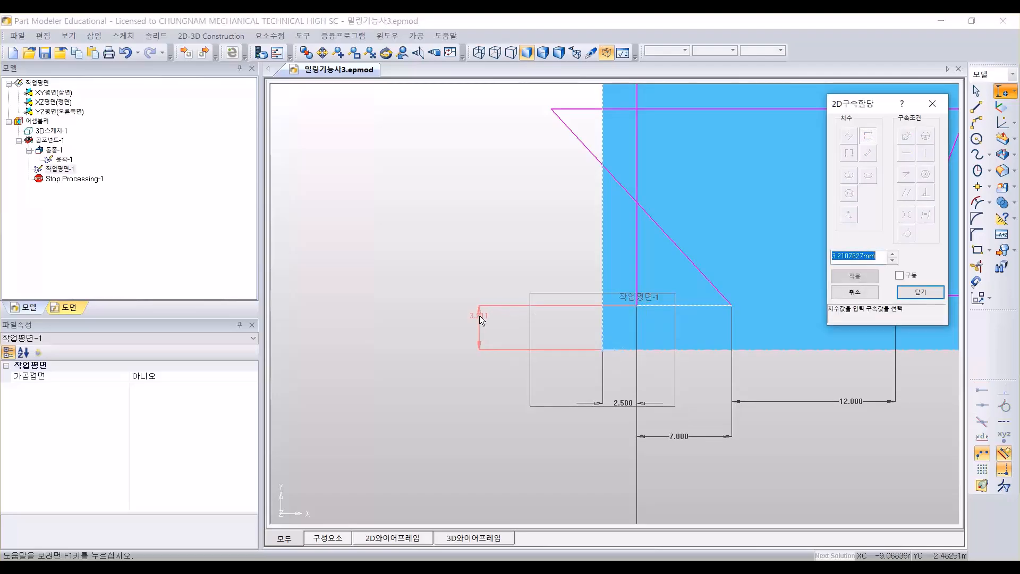
type("4")
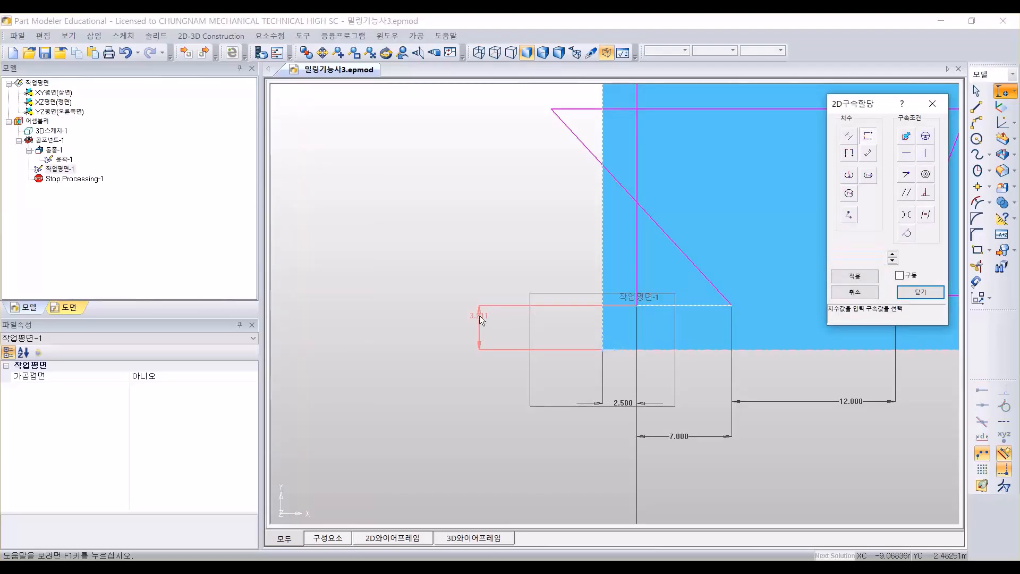
key("Return")
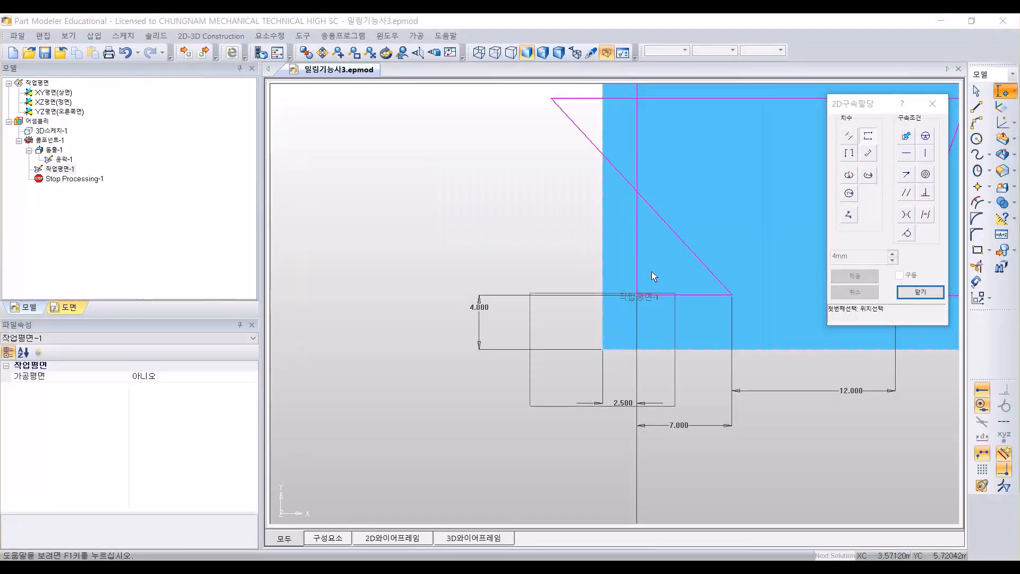
Step: Examine the vertical 4, 14 and 16.5 dimensions in the 3-2.pdf drawing in Microsoft Edge, and return to Part Modeler
key("alt+Tab")
key("alt+Tab")
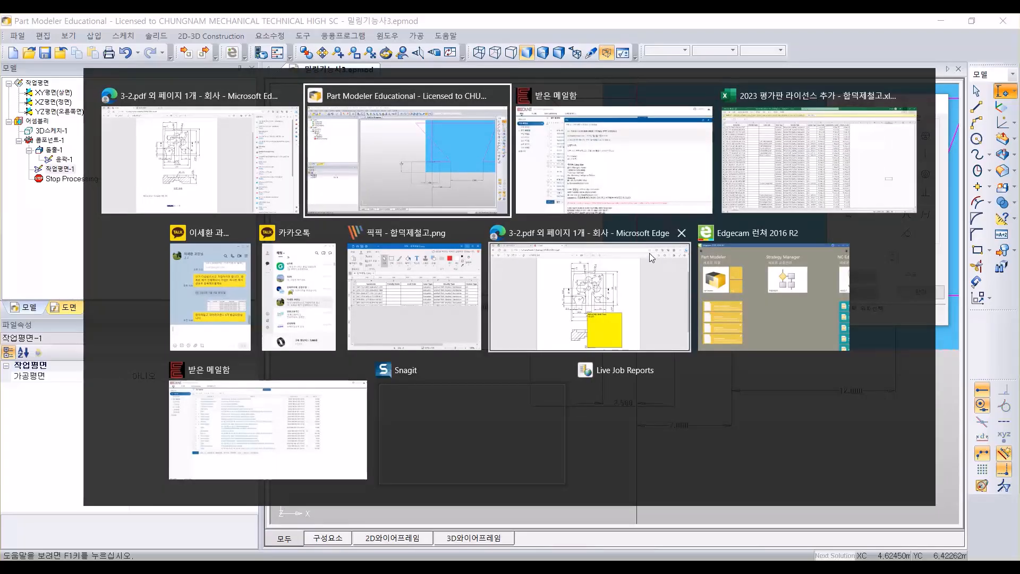
left_click(590, 296)
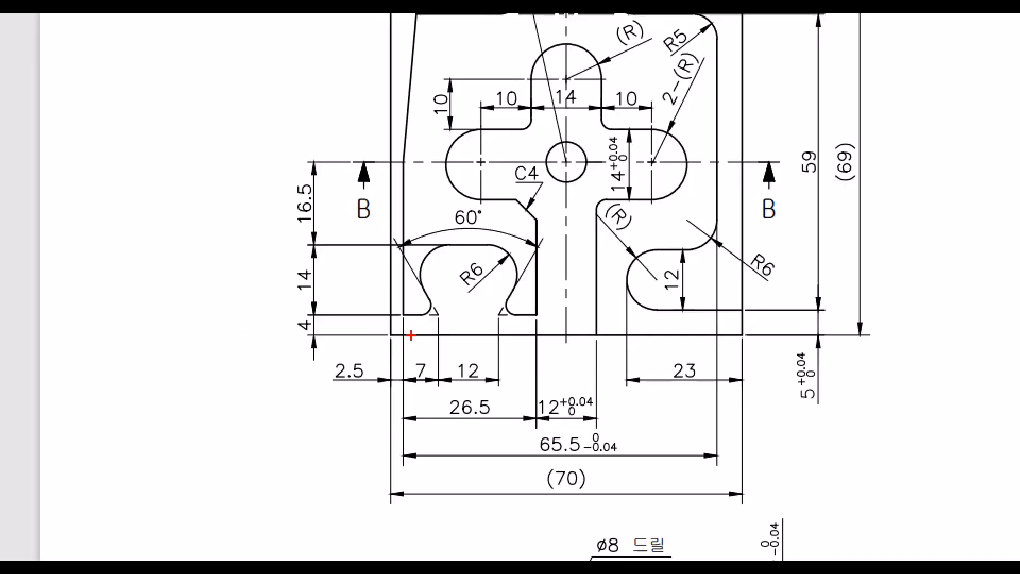
mouse_move(407, 321)
left_mouse_down()
mouse_move(347, 318)
mouse_move(250, 339)
left_mouse_up()
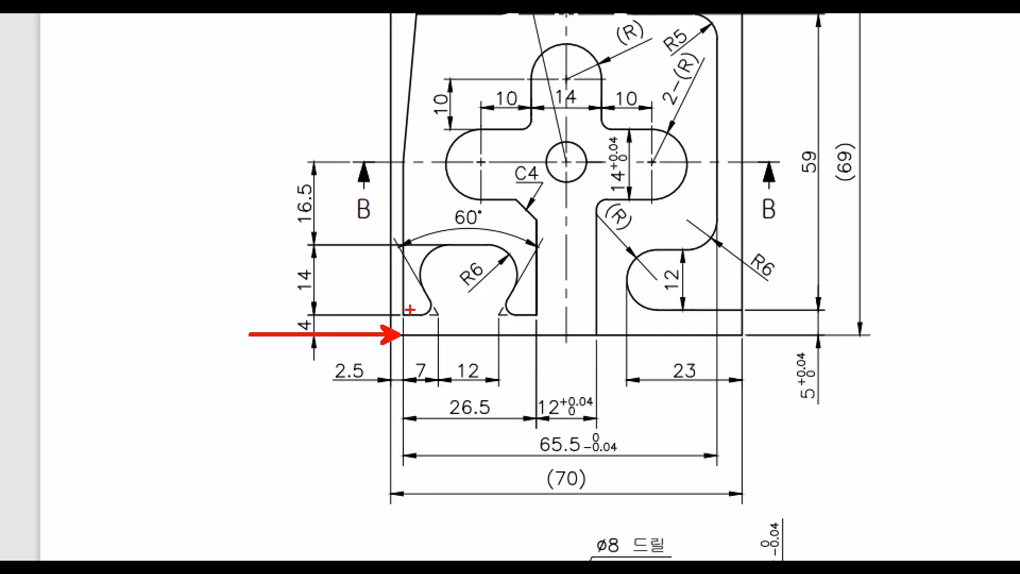
left_click_drag(401, 310, 311, 310)
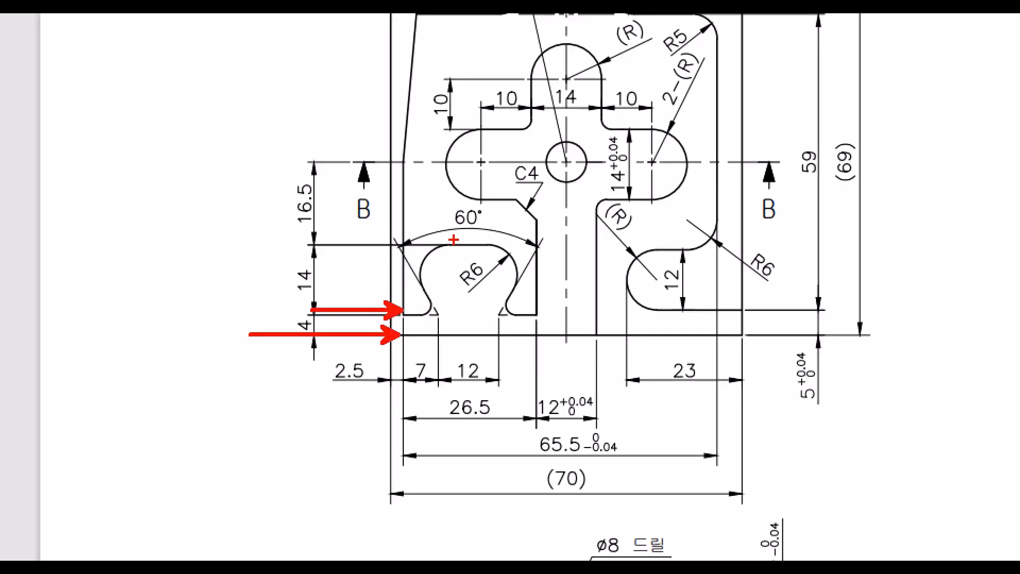
mouse_move(456, 246)
left_mouse_down()
mouse_move(314, 231)
mouse_move(269, 254)
mouse_move(268, 246)
left_mouse_up()
mouse_move(447, 161)
left_mouse_down()
mouse_move(307, 170)
mouse_move(268, 161)
mouse_move(334, 230)
left_mouse_up()
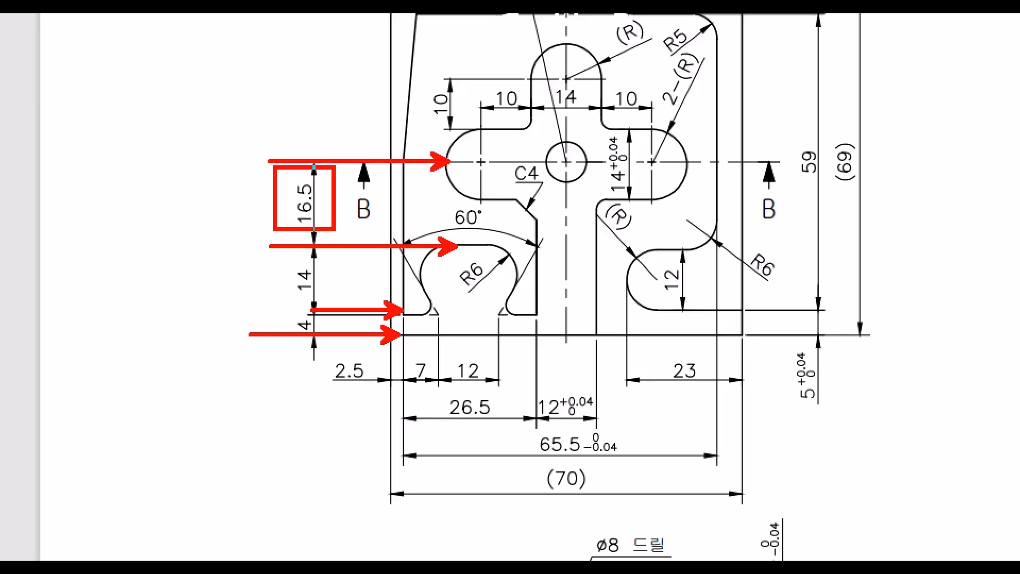
left_click_drag(280, 256, 330, 299)
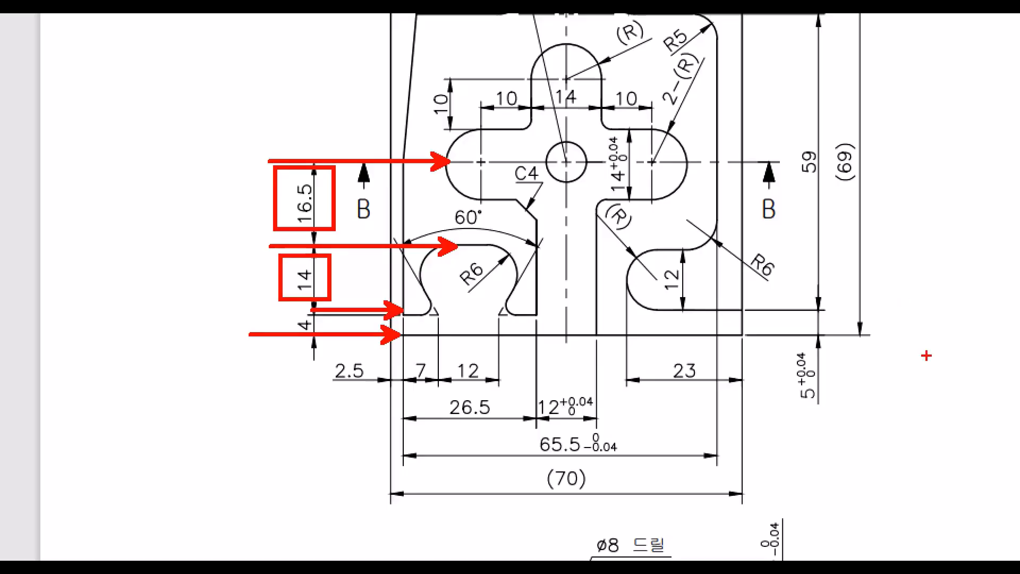
key("Escape")
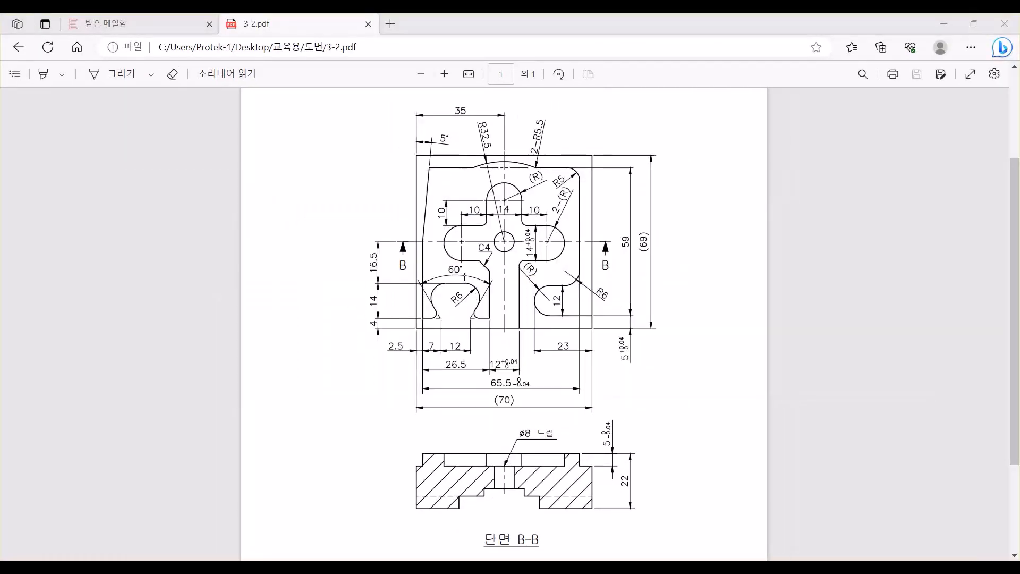
key("alt+Tab")
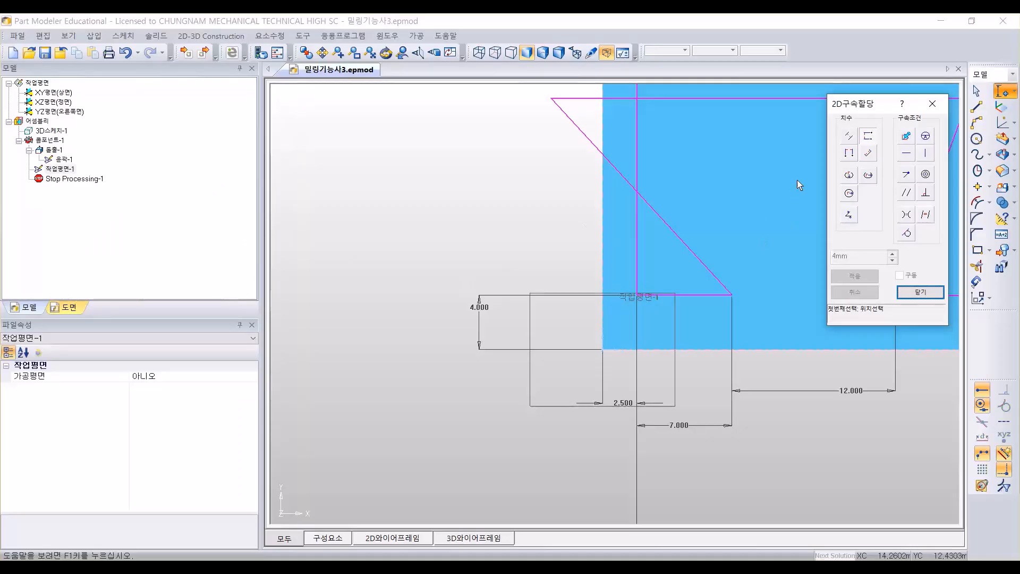
Step: Dimension the vertical distance from the profile's lower-left bottom line to the dovetail's upper-left corner and set it to 14 mm
left_click(644, 293)
middle_click_drag(758, 202, 598, 256)
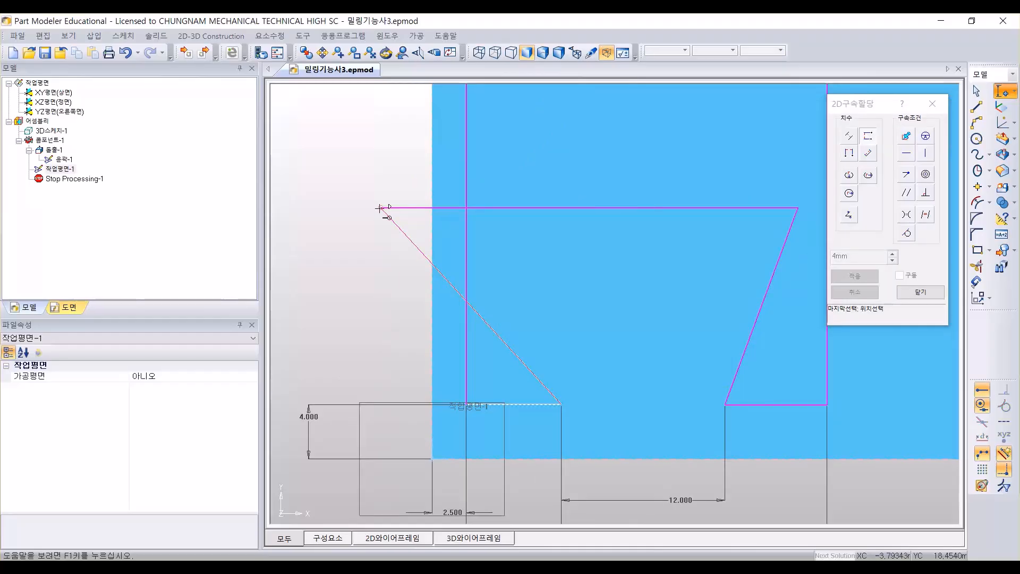
left_click(381, 208)
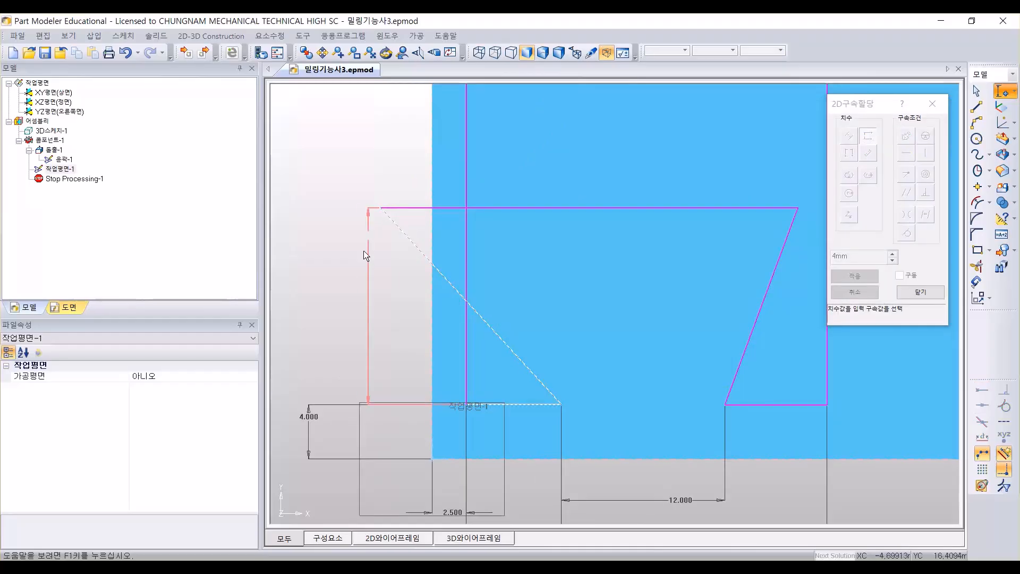
left_click(398, 334)
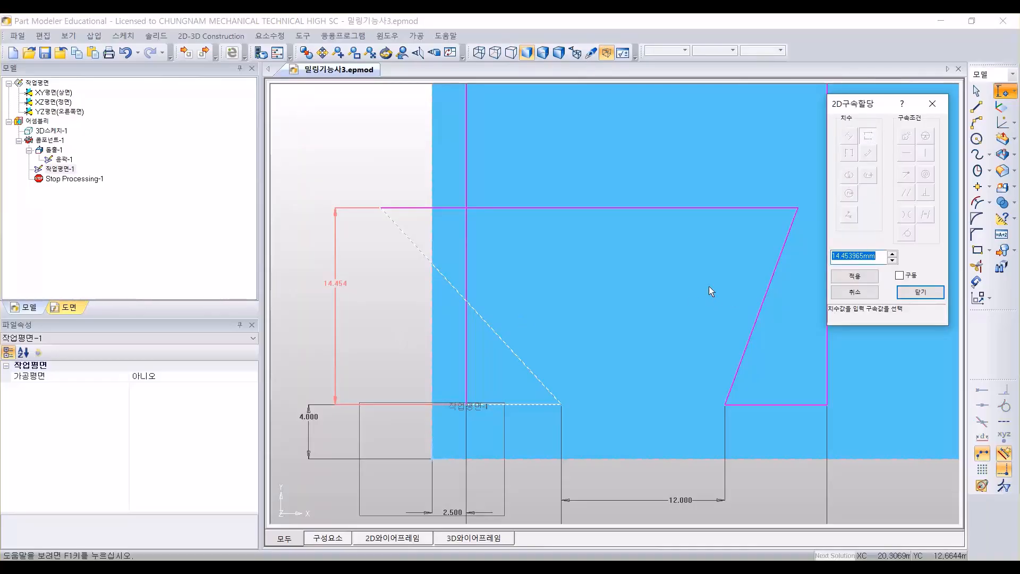
type("14")
key("Return")
Step: Dimension the vertical distance from the dovetail's upper-left corner to the midpoint of the cross's left end line and set it to 16.5 mm
scroll(590, 255, "up", 4)
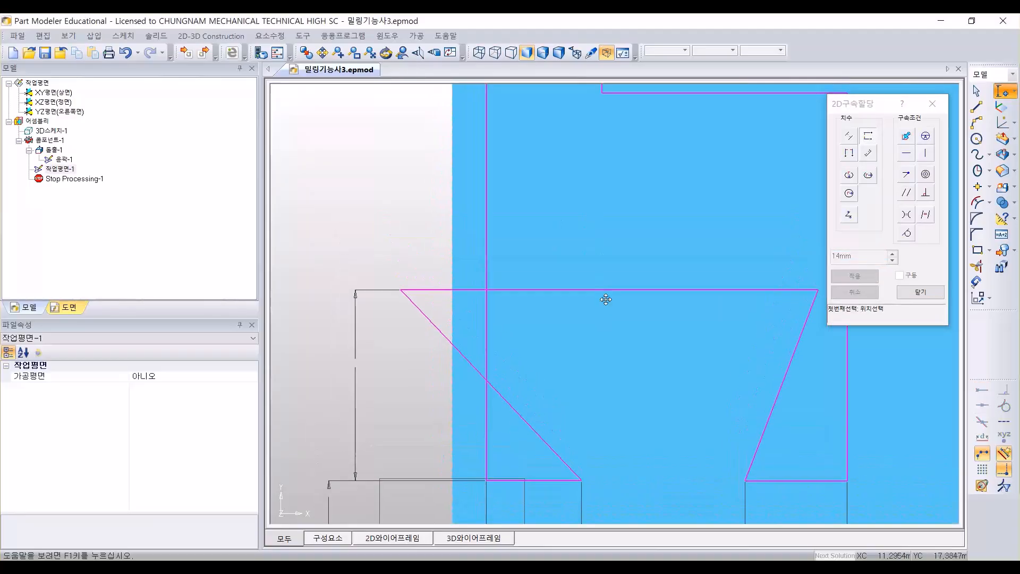
left_click(387, 379)
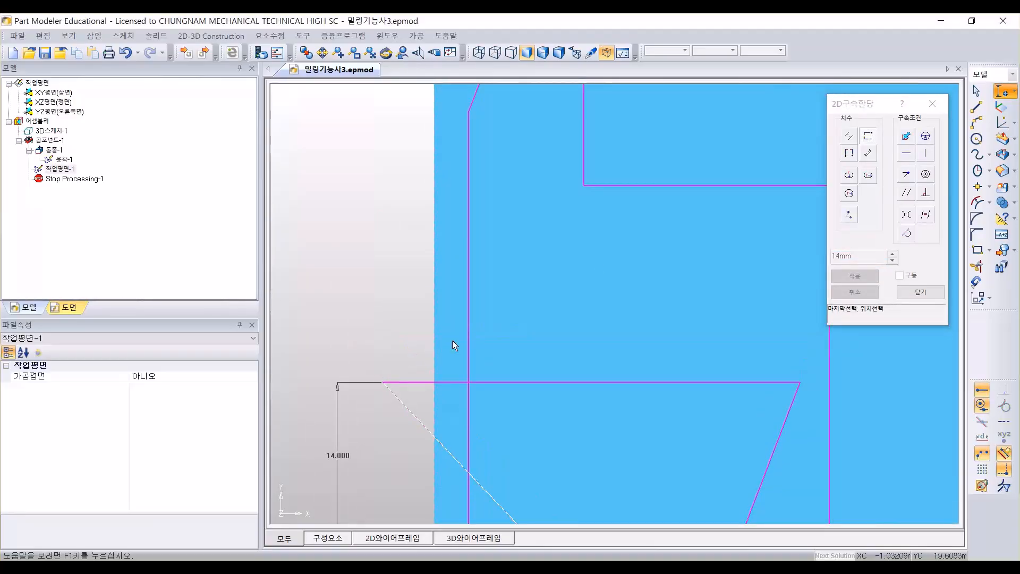
middle_click_drag(609, 256, 615, 396)
scroll(603, 246, "down", 3)
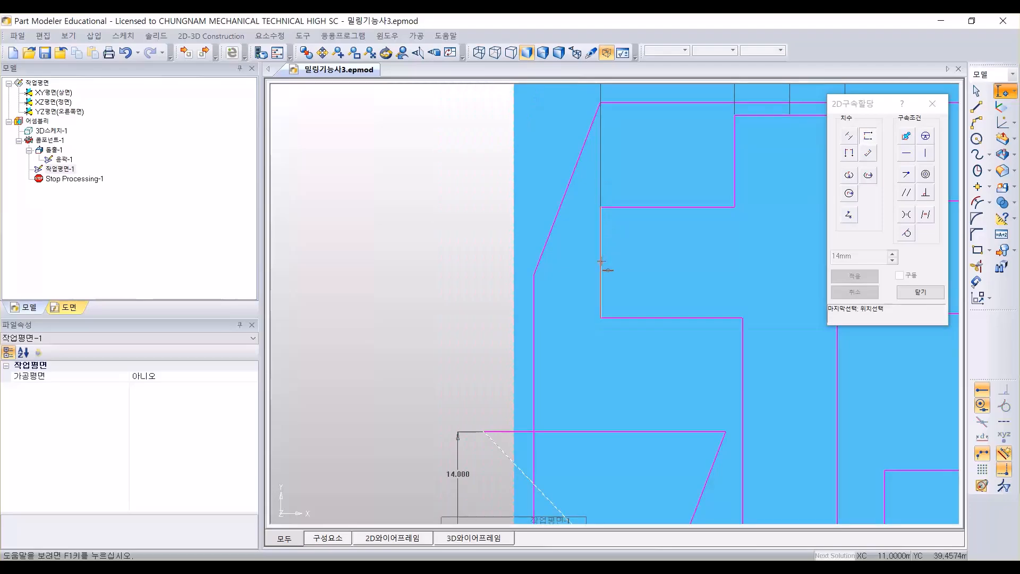
left_click(601, 261)
left_click(455, 284)
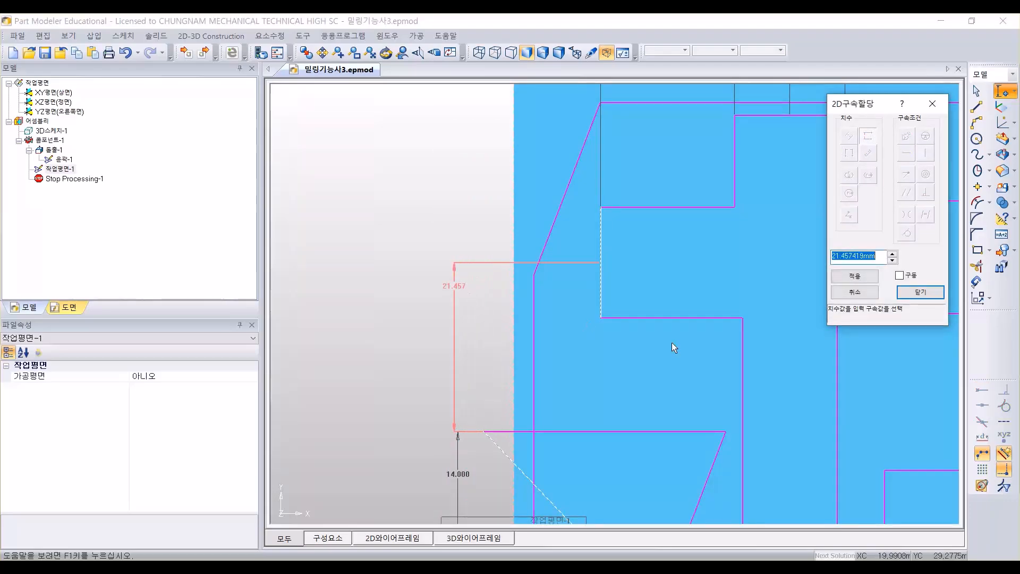
type("16")
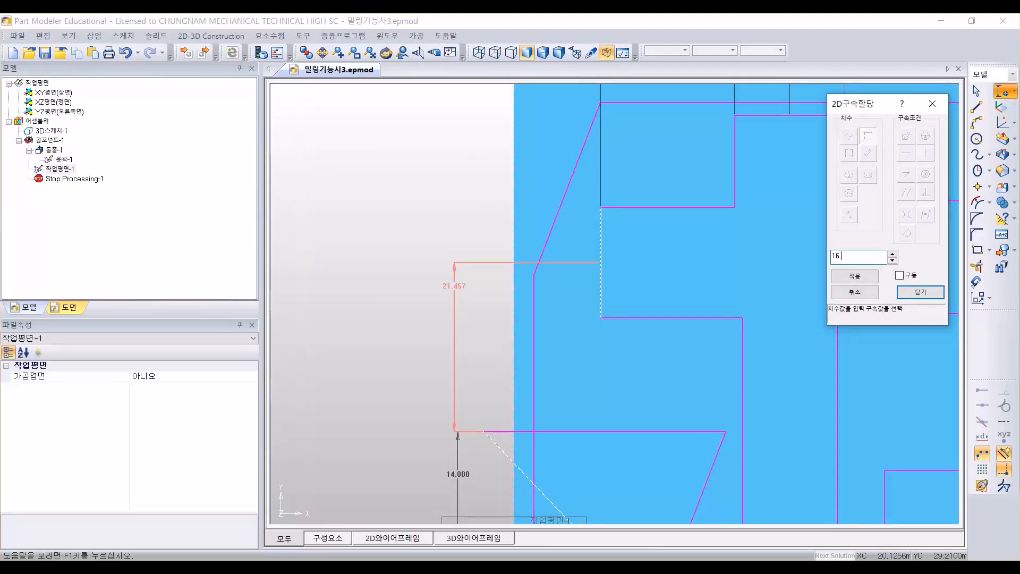
type(".5")
key("Return")
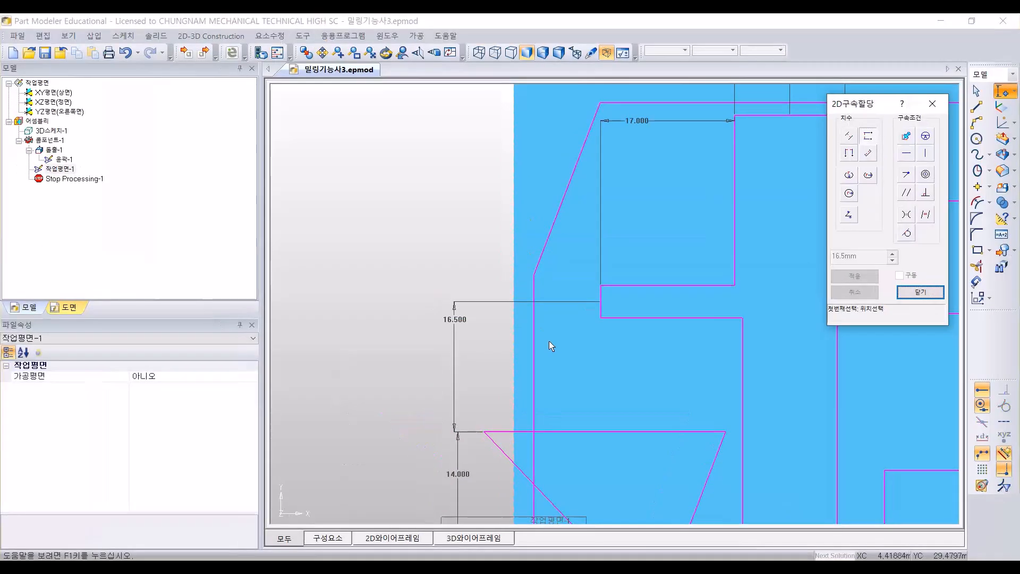
Step: Dimension the height of the cross's left arm between its two end corners and set it to 14 mm
scroll(467, 287, "down", 4)
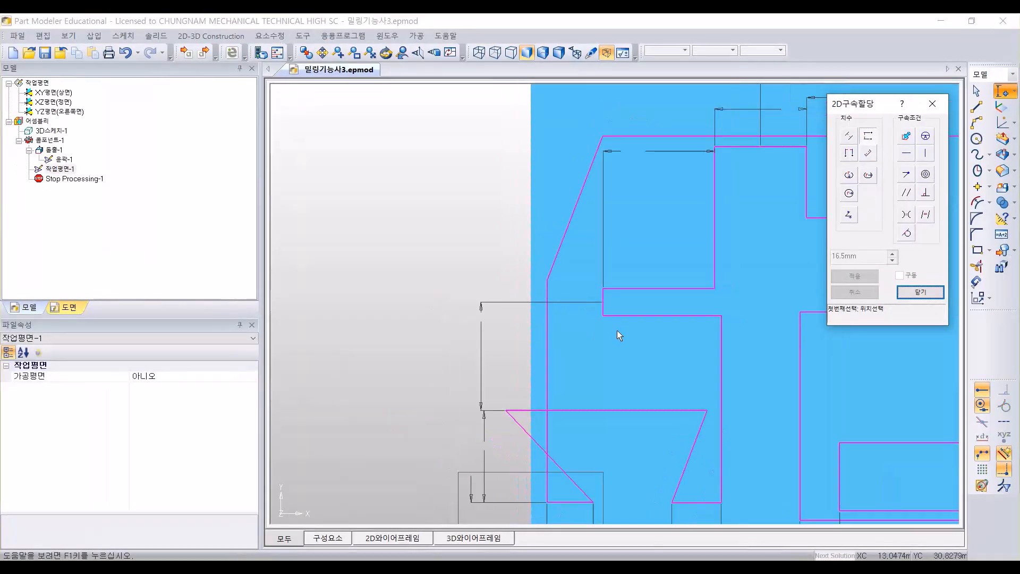
middle_click_drag(657, 363, 641, 332)
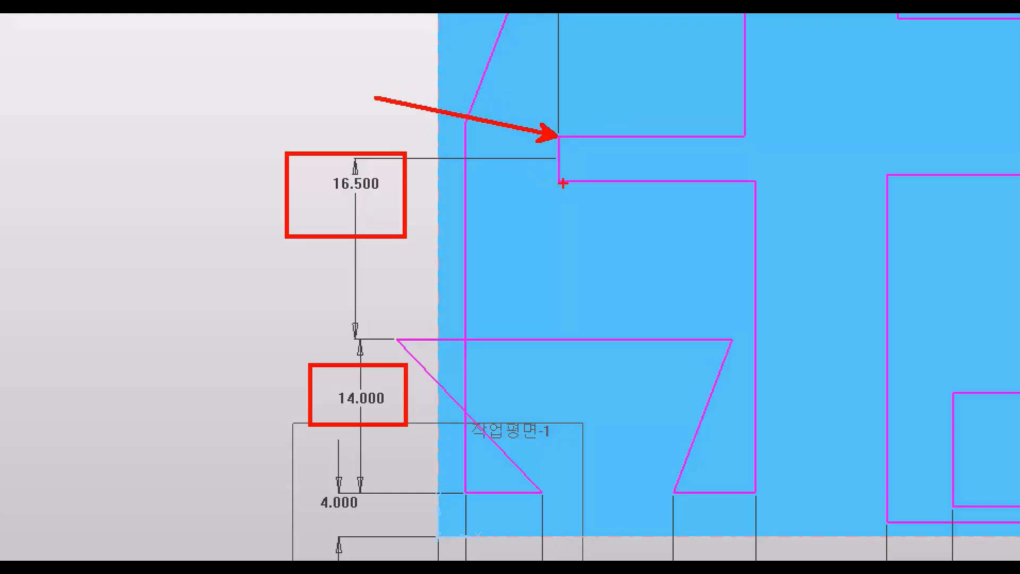
mouse_move(563, 183)
left_mouse_down()
mouse_move(313, 133)
mouse_move(388, 153)
mouse_move(356, 147)
left_mouse_up()
left_click_drag(276, 86, 237, 122)
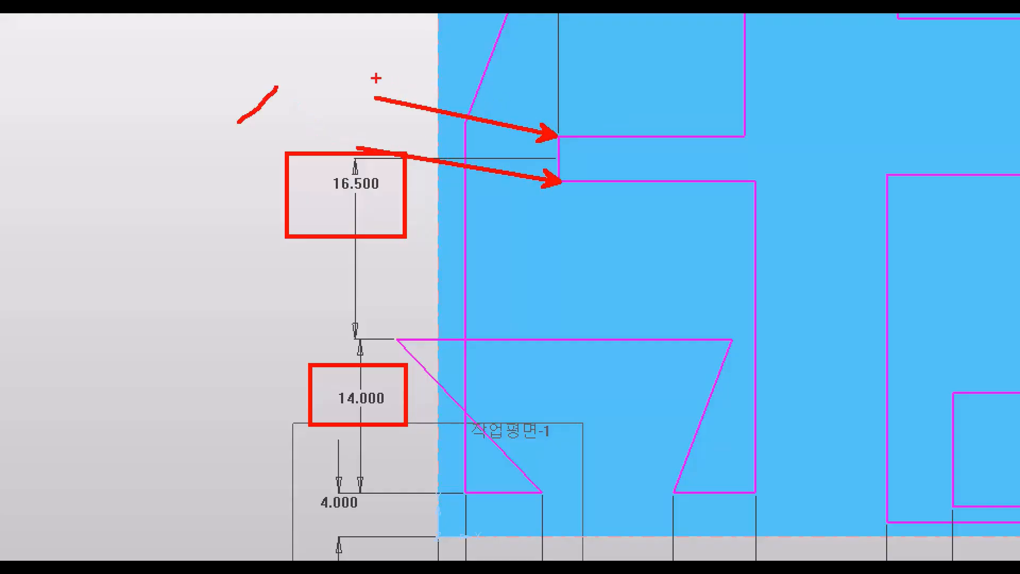
mouse_move(317, 83)
left_mouse_down()
mouse_move(286, 122)
mouse_move(345, 121)
mouse_move(285, 148)
left_mouse_up()
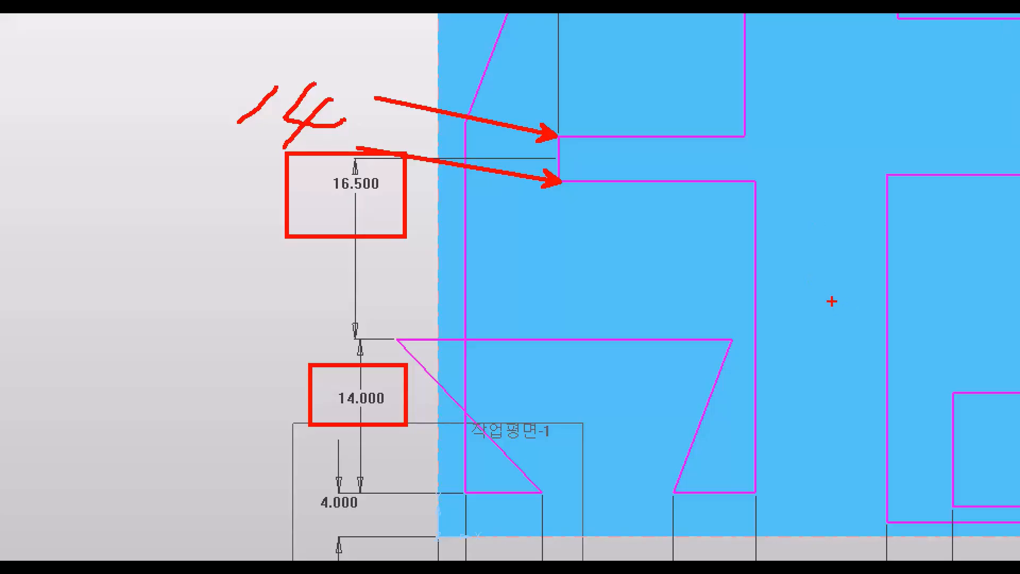
key("Escape")
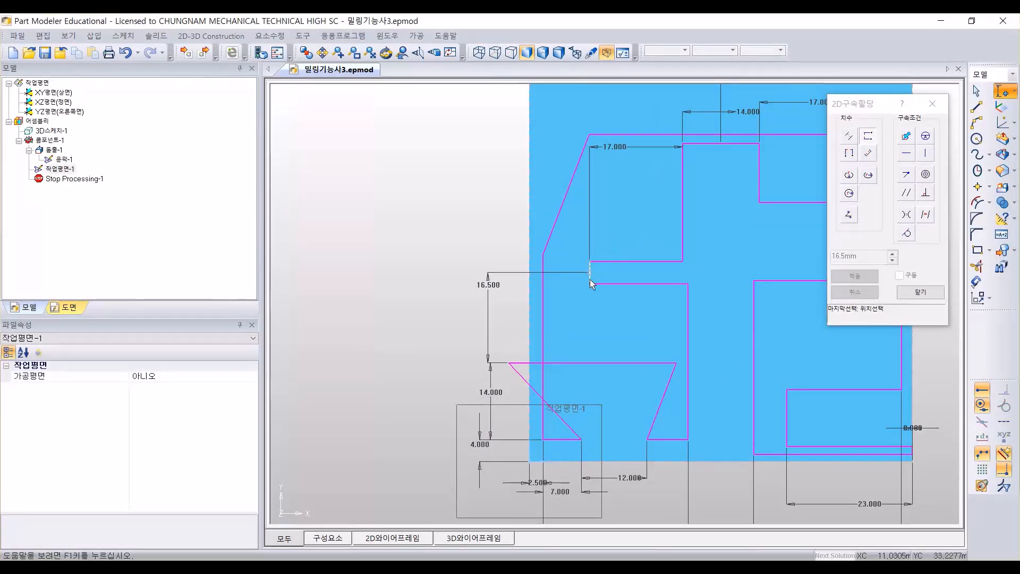
left_click(591, 283)
left_click(436, 269)
type("14")
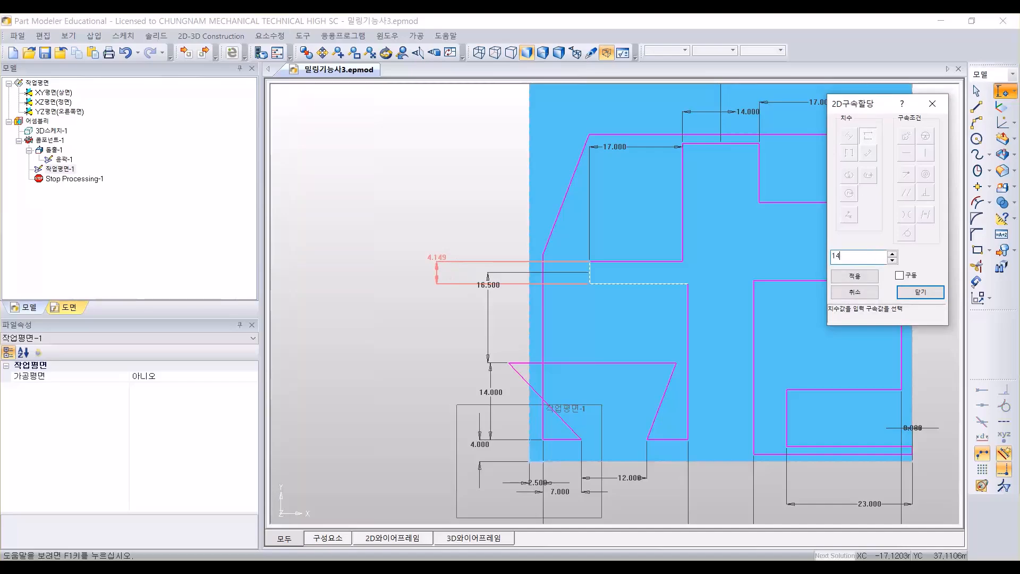
key("Return")
Step: Dimension the height of the cross's right arm between its upper and lower end corners and set it to 14 mm
middle_click_drag(717, 252, 517, 252)
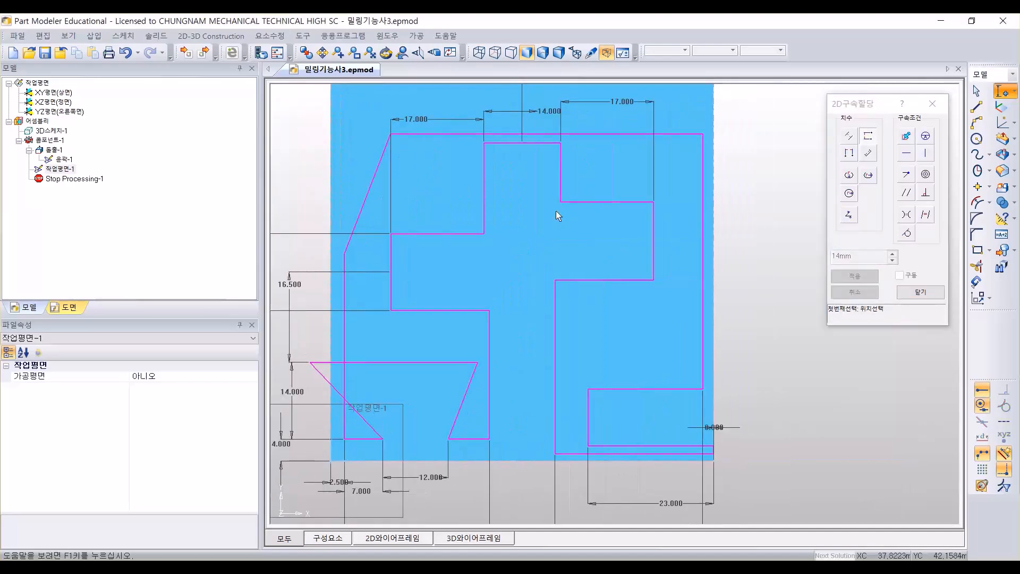
left_click(662, 201)
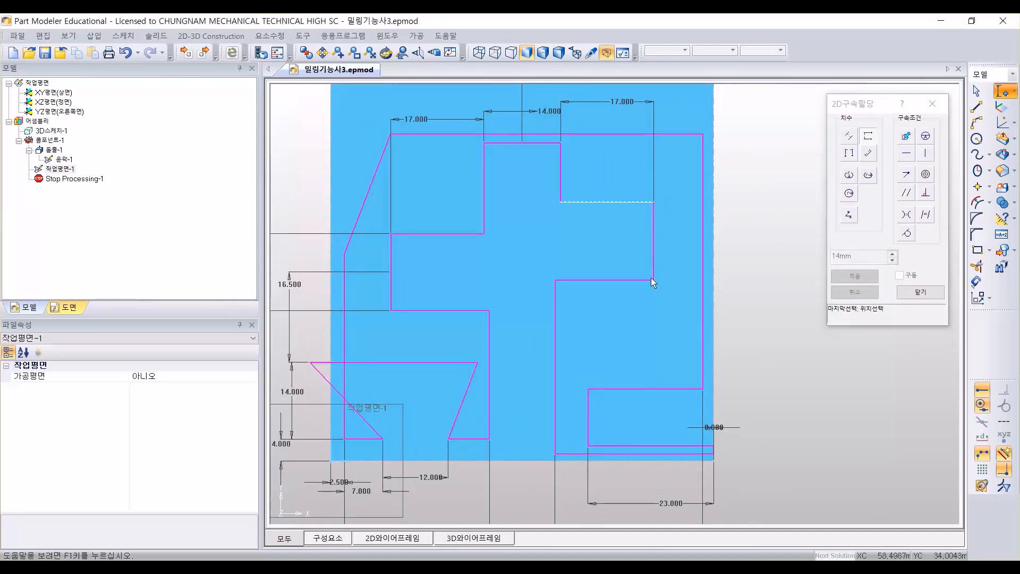
left_click(654, 280)
left_click(763, 237)
type("14")
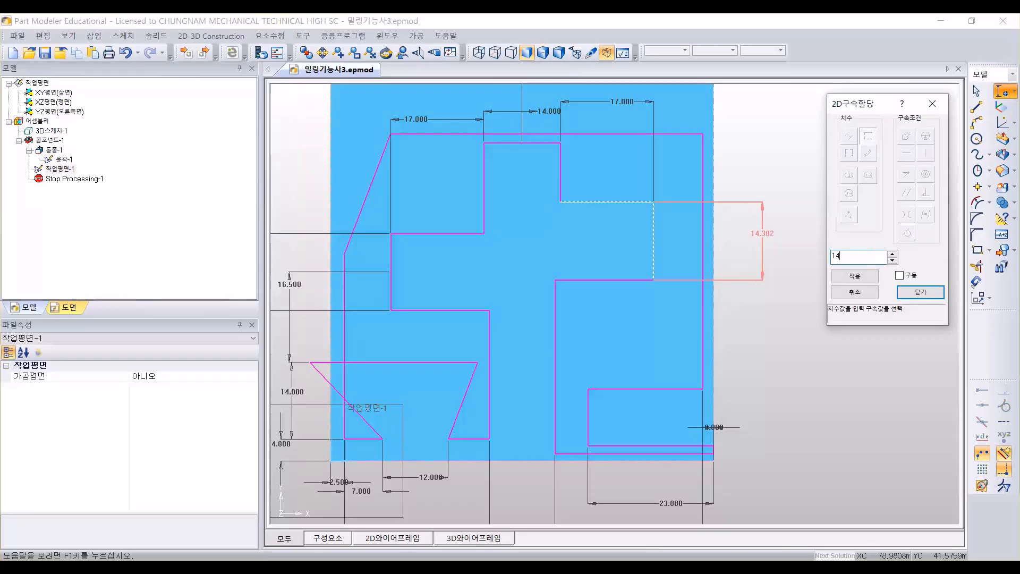
key("Return")
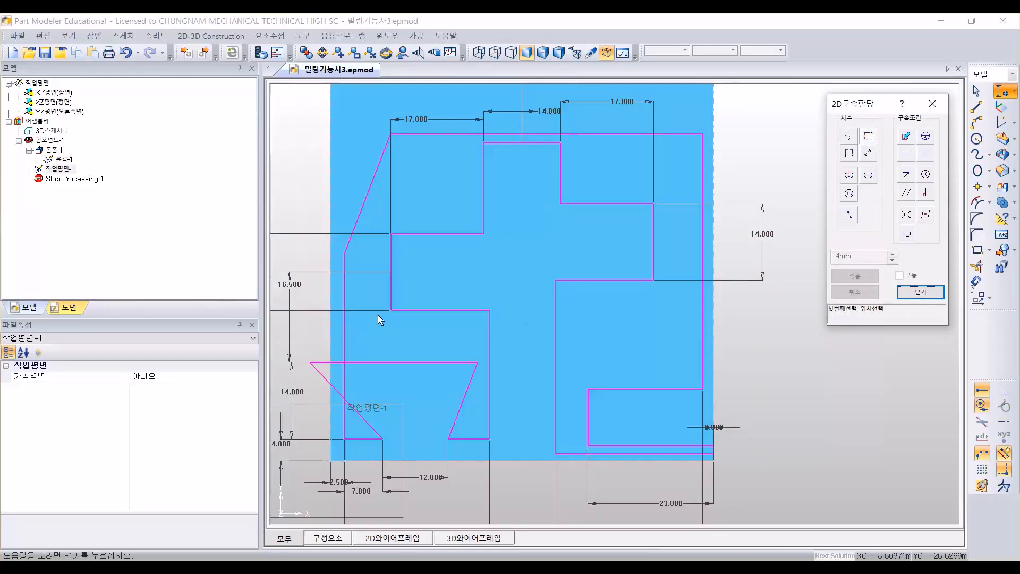
Step: Place a vertical dimension from the cross's top line to its left arm's upper line, and check the 3-2.pdf drawing in Microsoft Edge
scroll(379, 321, "down", 1)
middle_click_drag(380, 321, 443, 319)
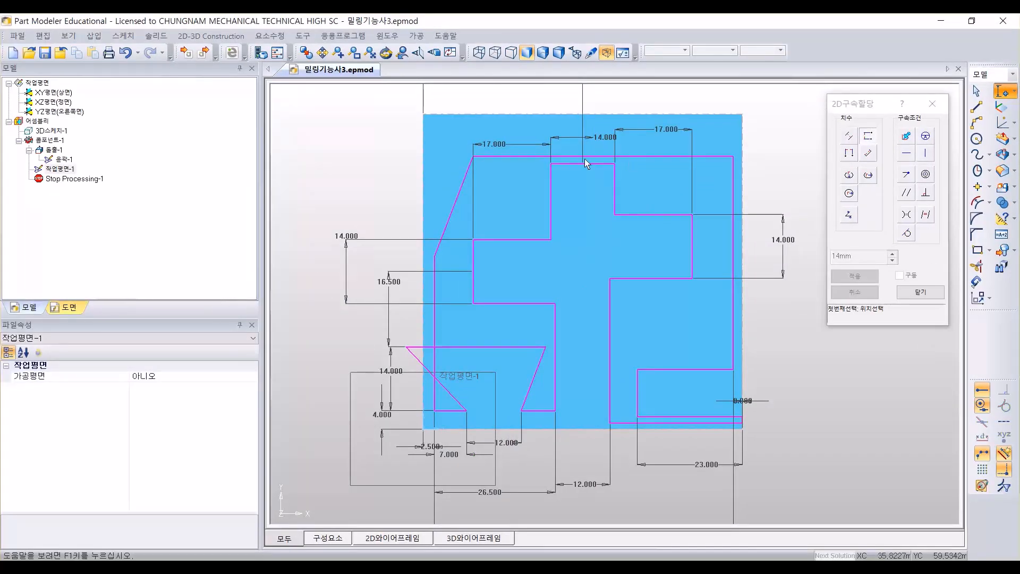
left_click(582, 164)
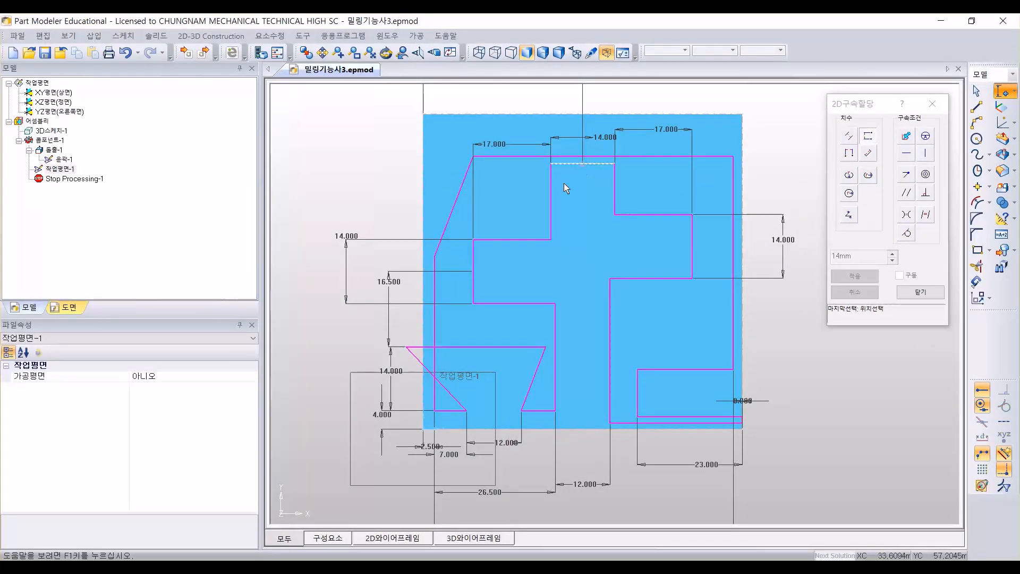
left_click(549, 239)
left_click(521, 203)
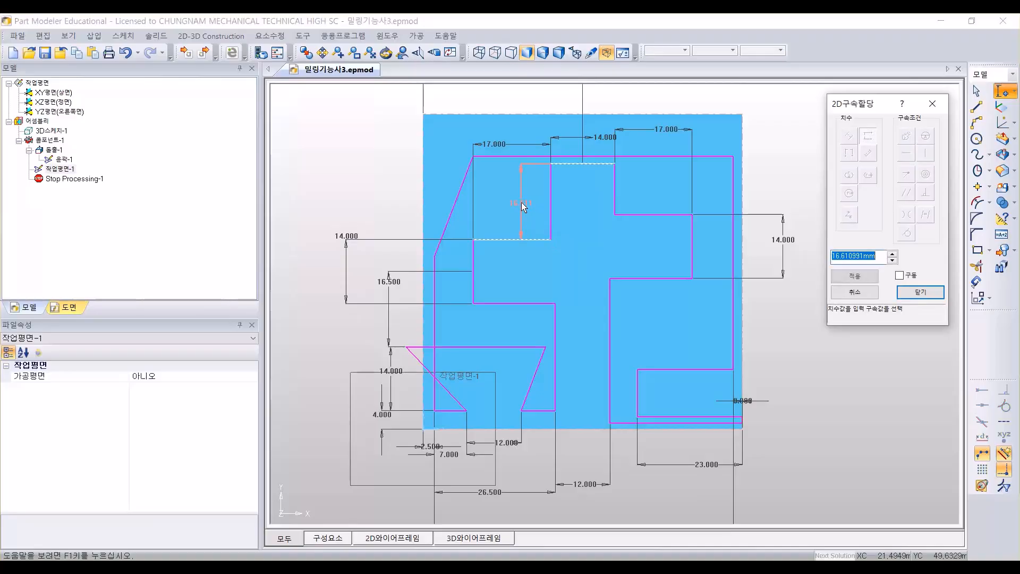
key("alt+Tab")
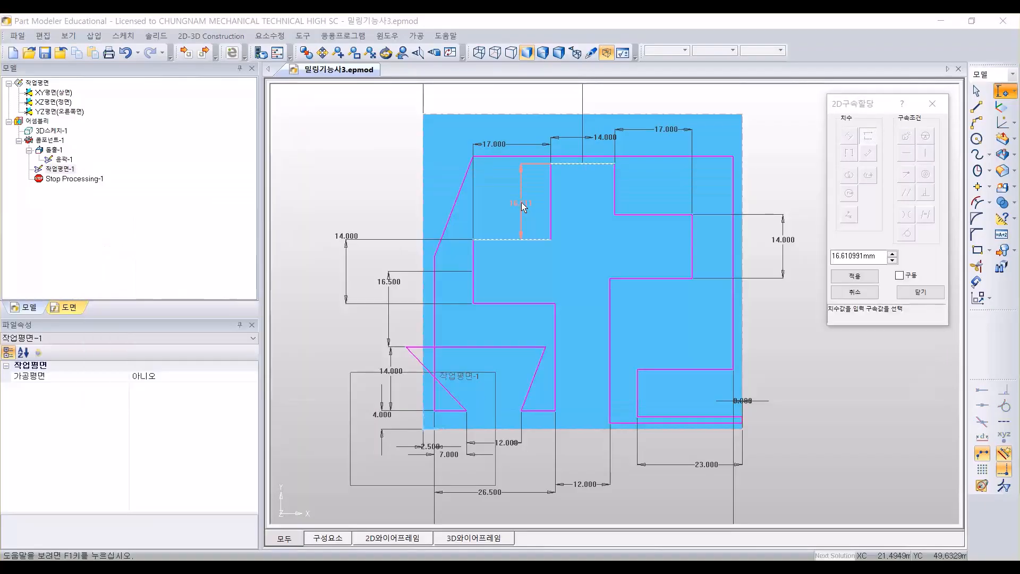
key("alt+Tab")
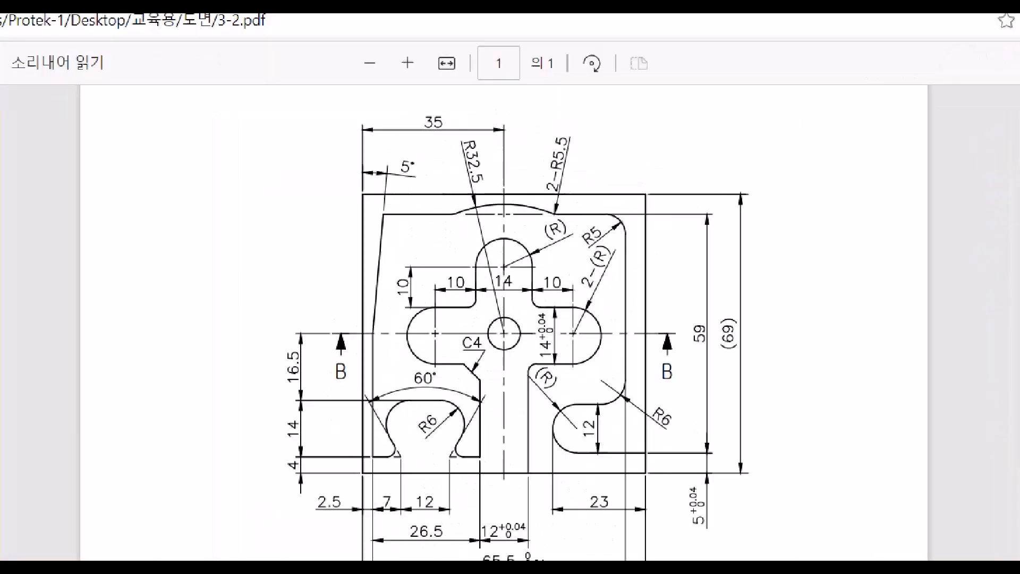
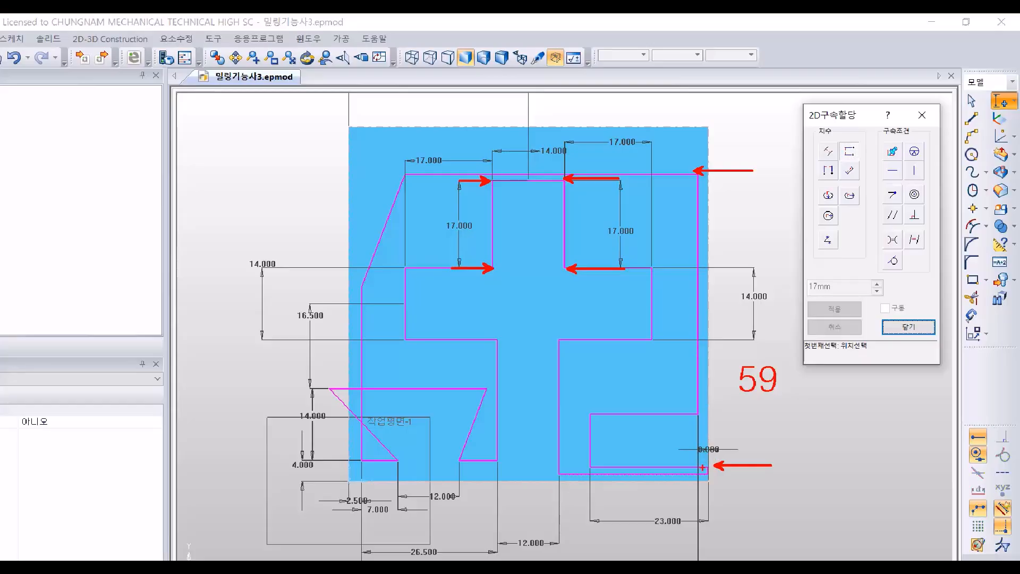
Step: Dimension the vertical gap between the profile's lowest line and the block's lower edge and set it to 0 mm
left_click_drag(601, 451, 713, 464)
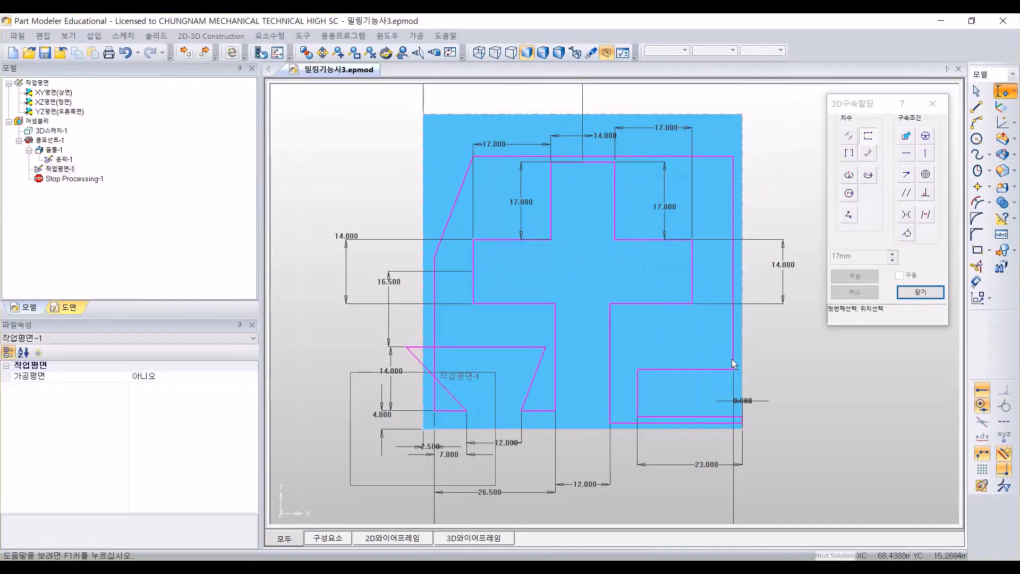
scroll(663, 350, "up", 5)
scroll(733, 300, "down", 3)
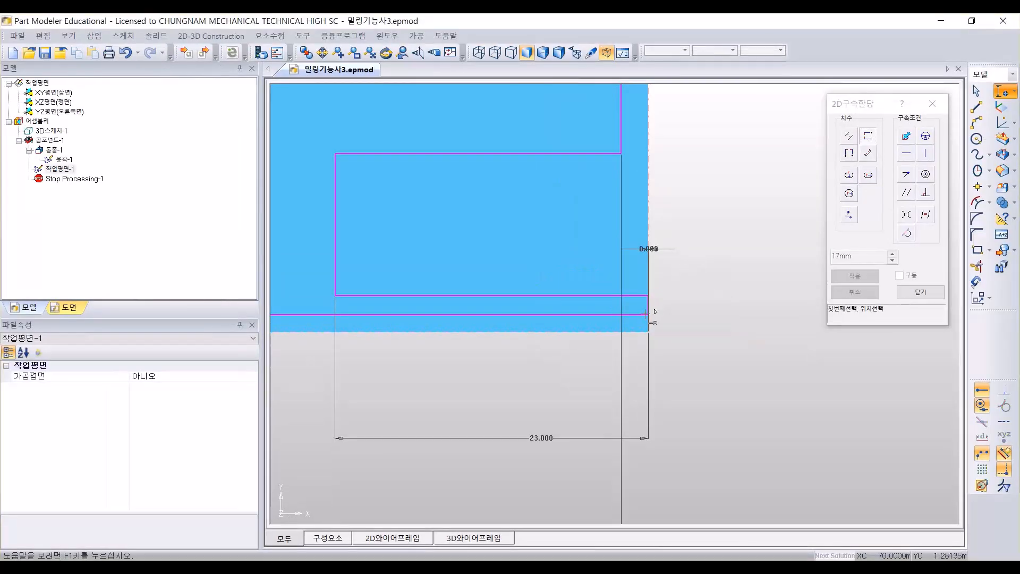
left_click(647, 314)
left_click(651, 334)
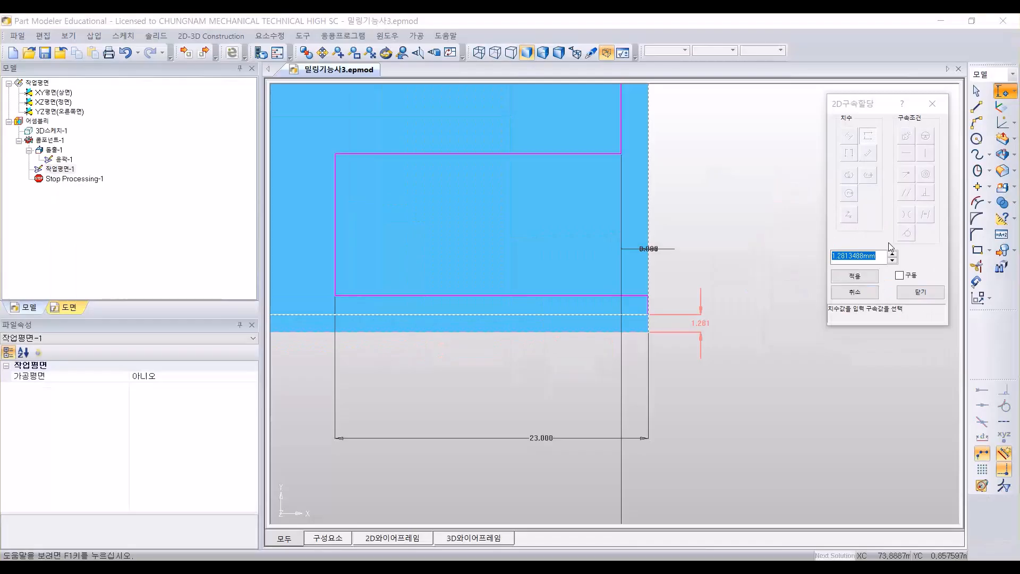
type("0")
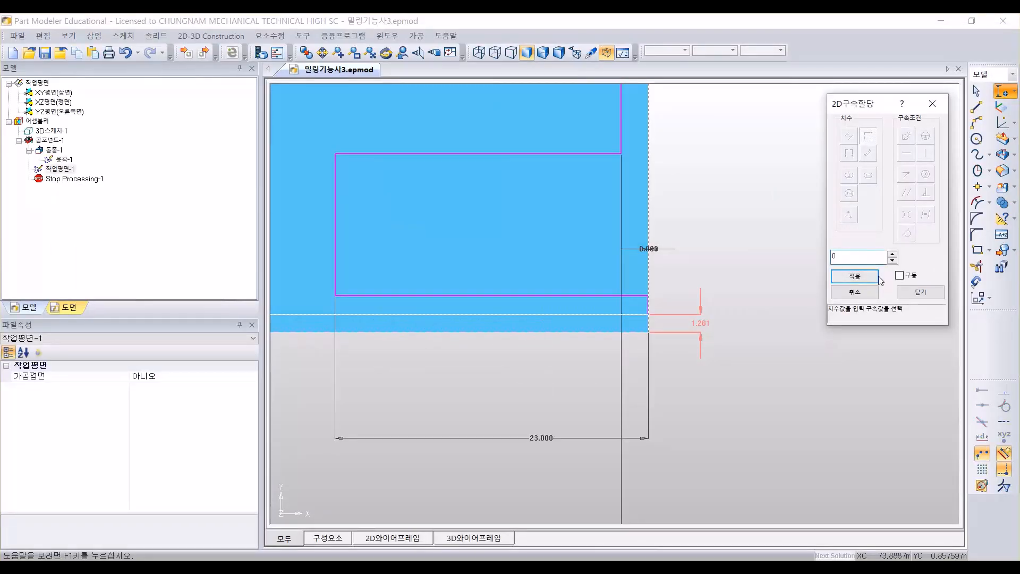
left_click(855, 277)
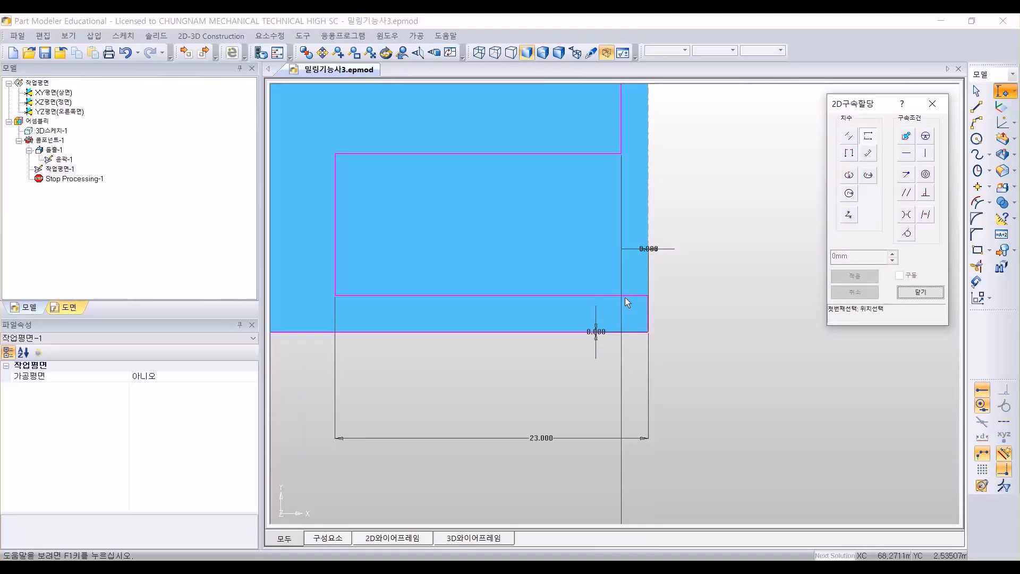
Step: Dimension the vertical distance from the block's lower edge to the right-hand slot's lower line and set it to 5 mm
left_click(648, 295)
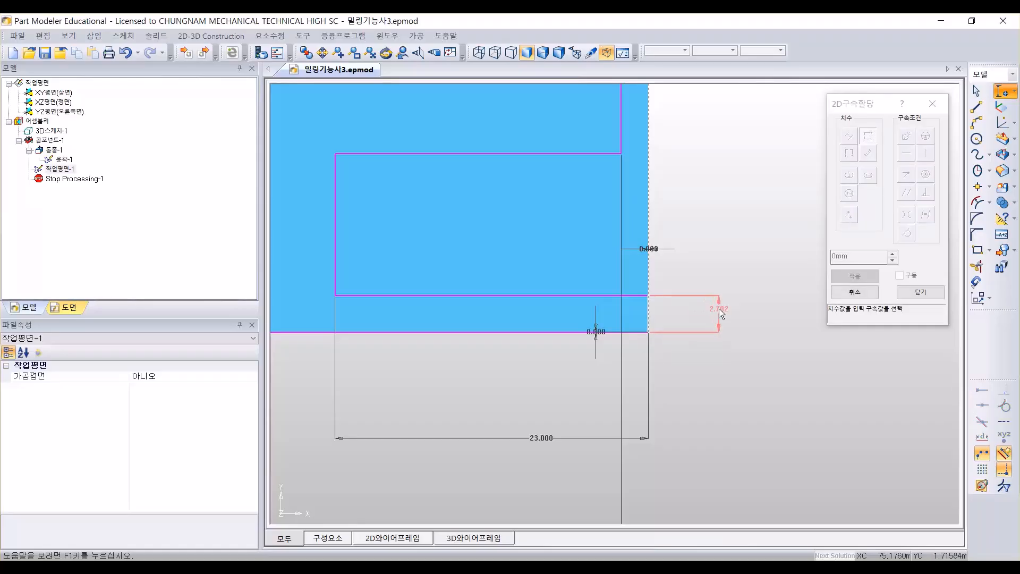
left_click(718, 303)
type("5")
key("Return")
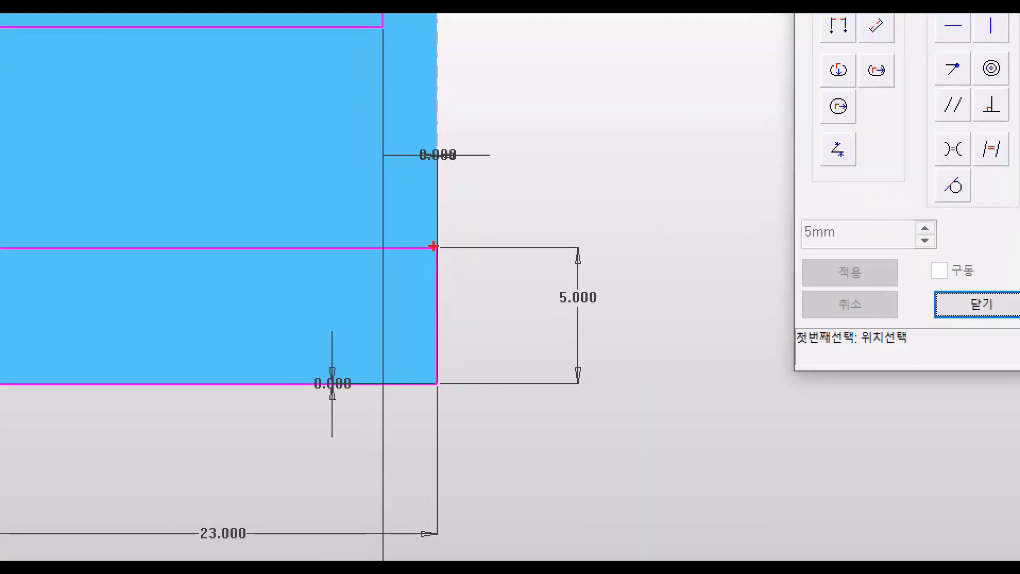
left_click_drag(435, 388, 579, 389)
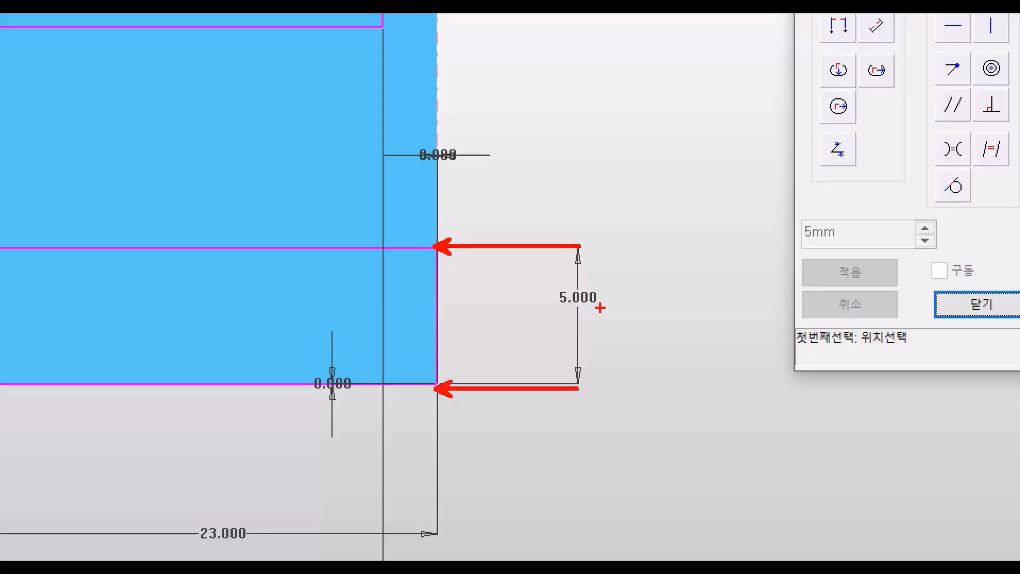
mouse_move(598, 305)
left_mouse_down()
mouse_move(518, 321)
mouse_move(531, 332)
left_mouse_up()
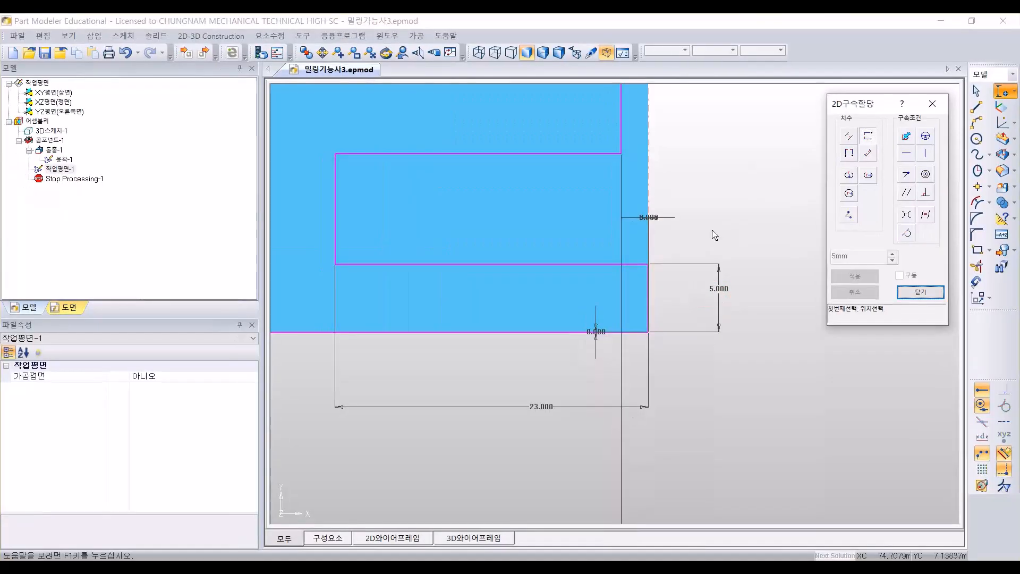
Step: Dimension the height of the right-hand slot between its upper and lower lines and set it to 12 mm
scroll(566, 189, "down", 2)
scroll(693, 294, "down", 3)
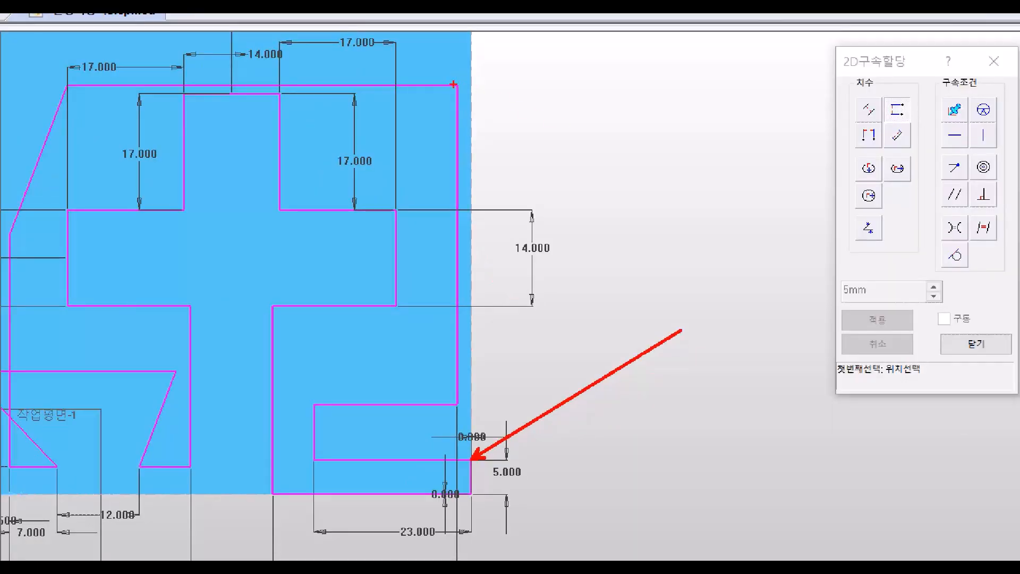
type("59")
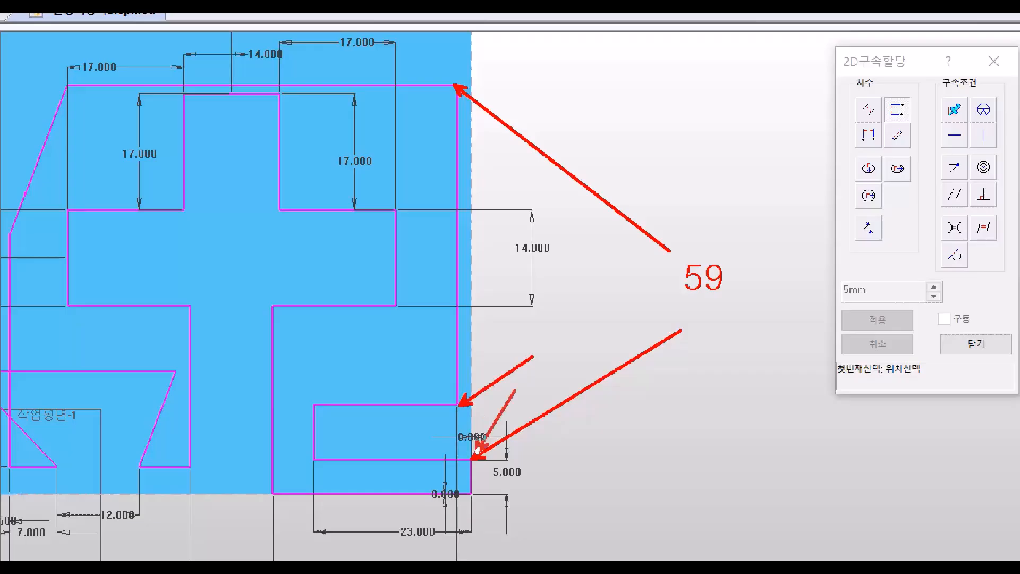
type("12")
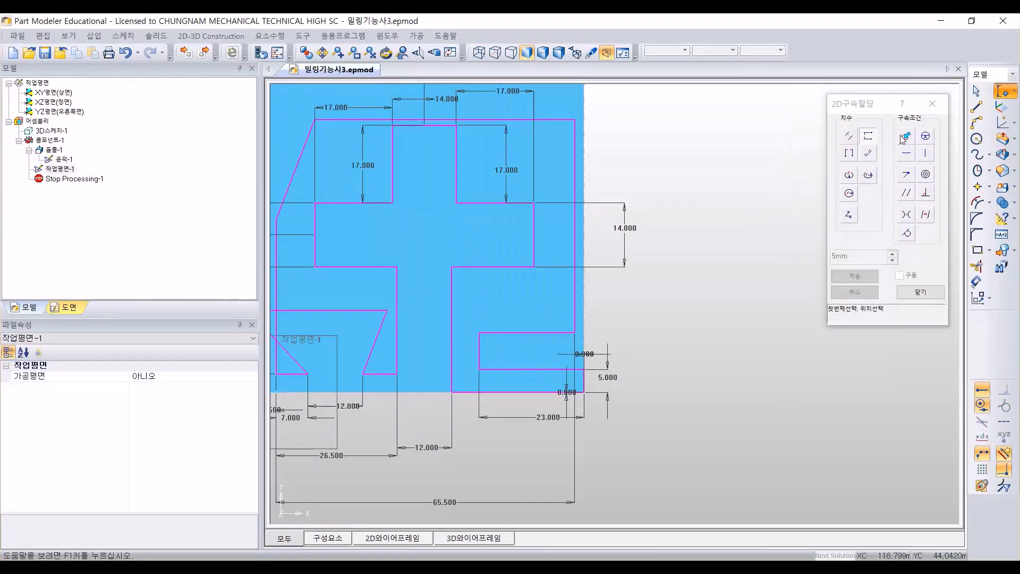
middle_click_drag(762, 181, 750, 206)
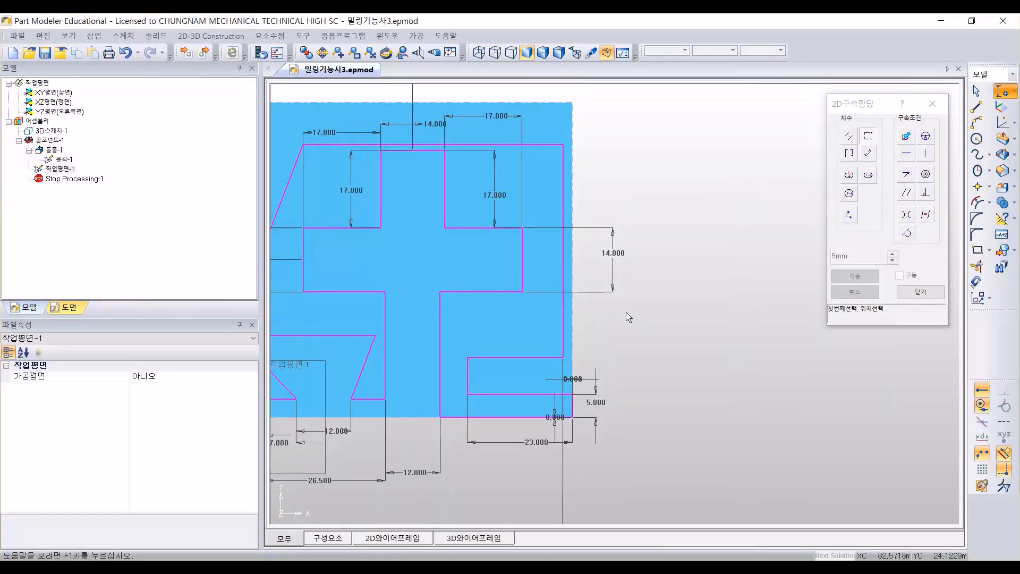
left_click(561, 357)
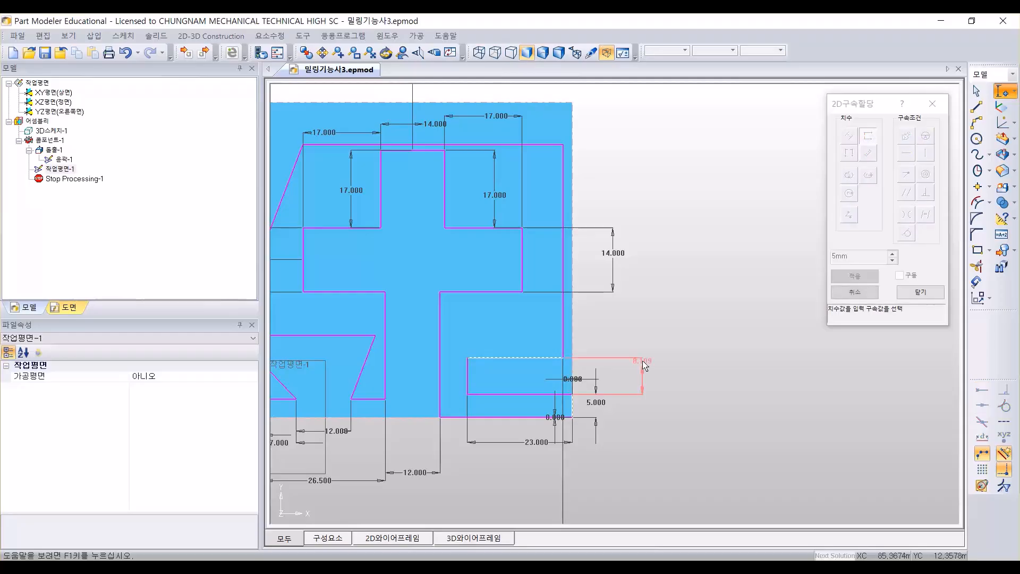
type("12")
key("Return")
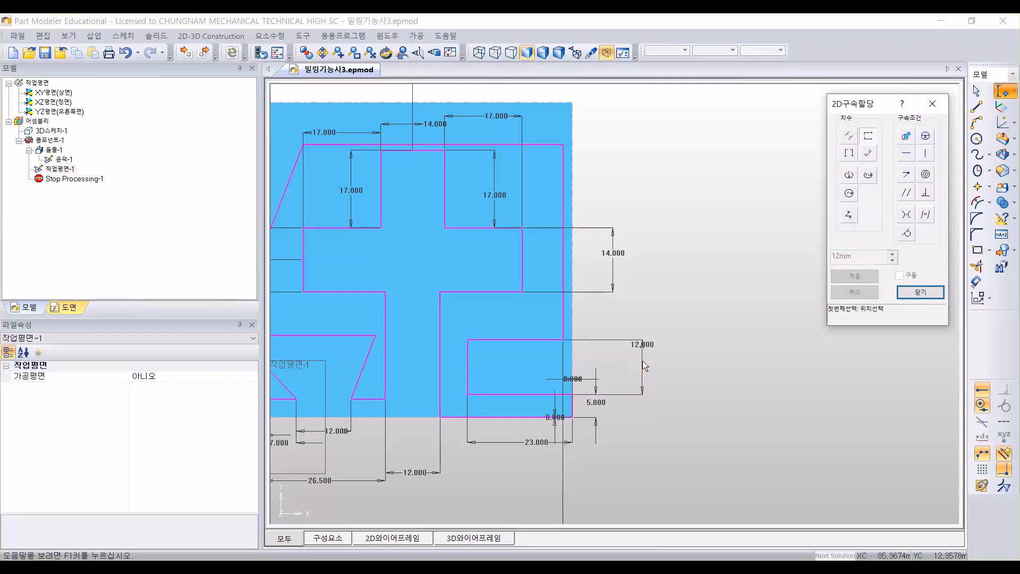
Step: Dimension the vertical distance from the right-hand slot's lower line to the profile's top line and set it to 59 mm
left_click(564, 255)
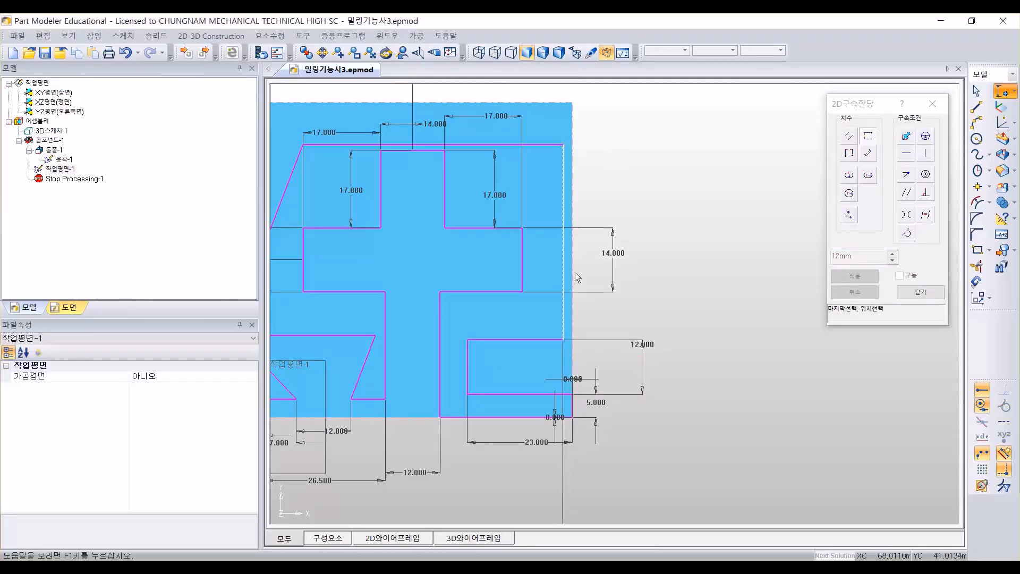
left_click(580, 392)
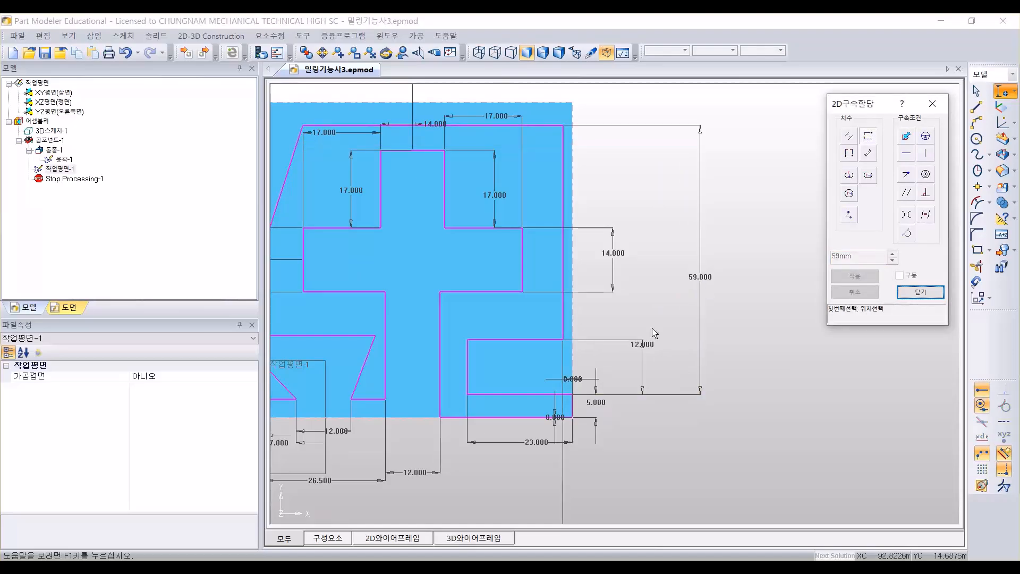
mouse_move(498, 233)
middle_mouse_down()
mouse_move(642, 249)
mouse_move(550, 249)
mouse_move(663, 280)
mouse_move(624, 269)
mouse_move(772, 280)
middle_mouse_up()
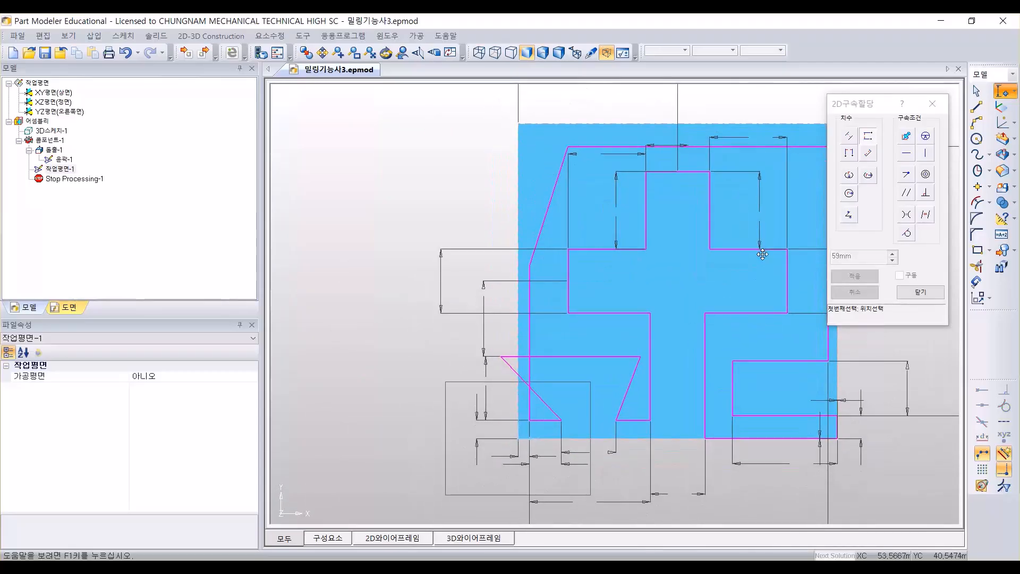
middle_click_drag(769, 317, 704, 301)
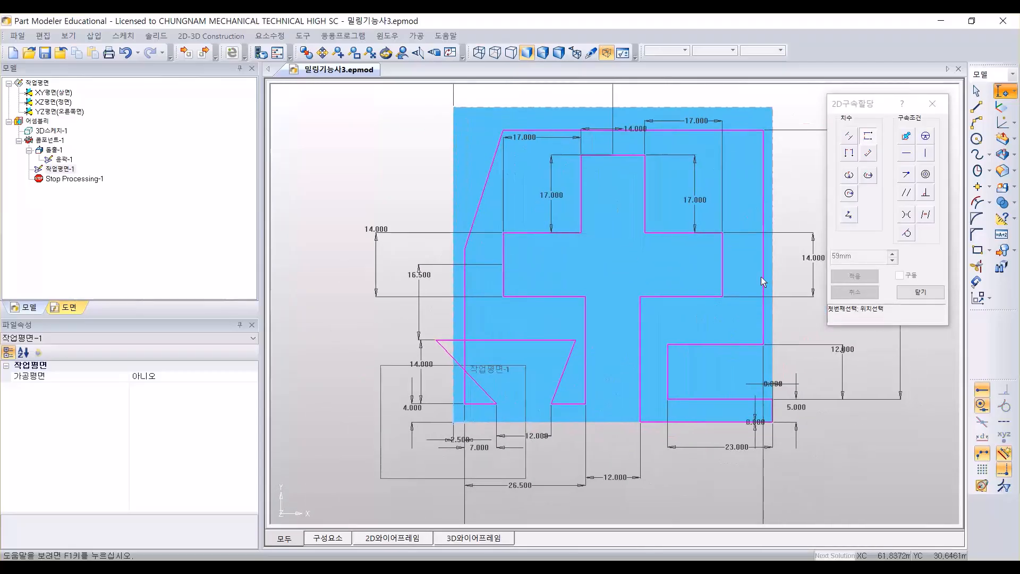
Step: Start an angle dimension and check the dovetail and slanted-edge angles on the 3-2.pdf drawing in Microsoft Edge
left_click(851, 216)
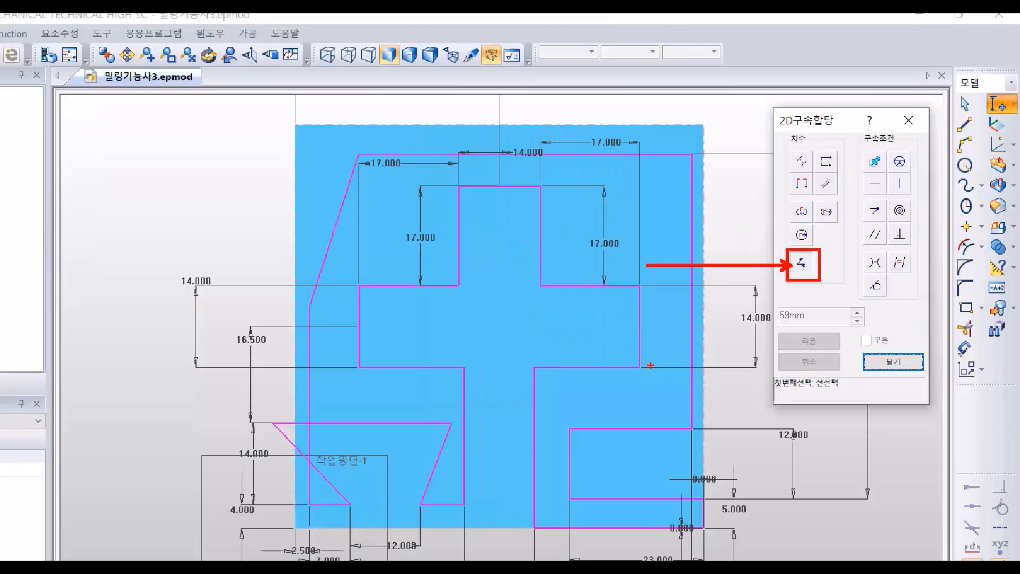
key("alt+Tab")
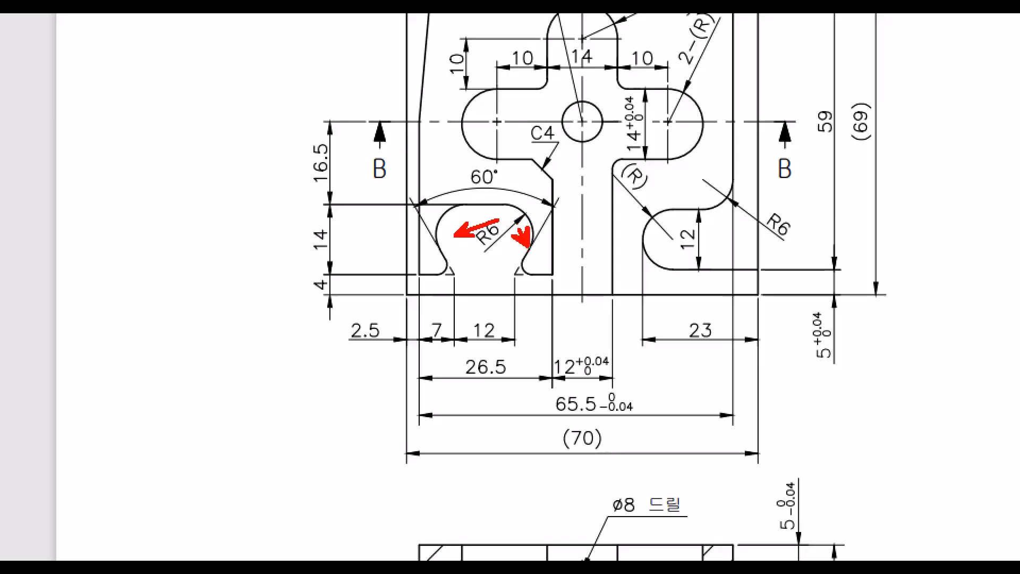
mouse_move(486, 192)
left_mouse_down()
mouse_move(541, 183)
mouse_move(474, 220)
left_mouse_up()
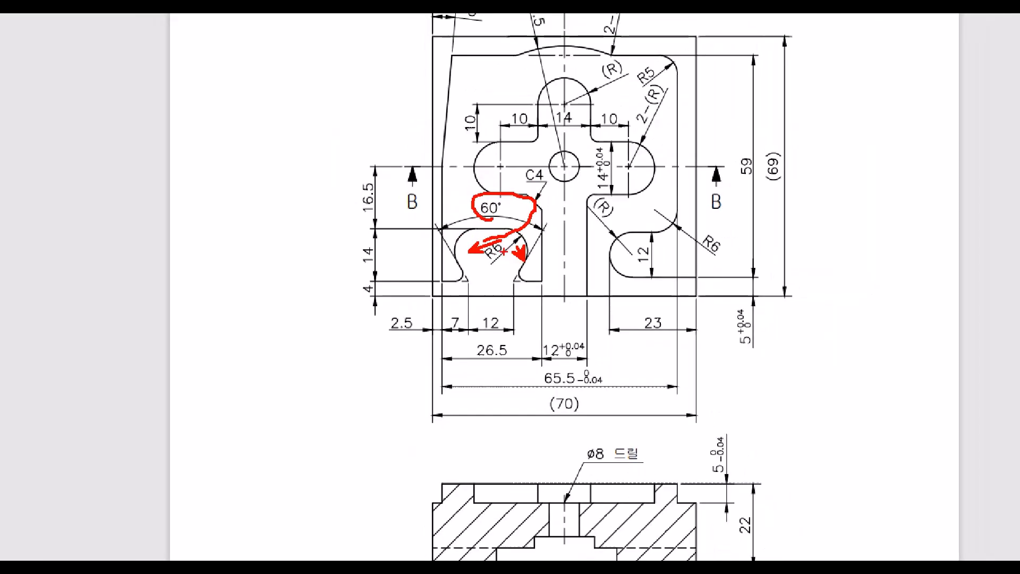
mouse_move(445, 146)
left_mouse_down()
mouse_move(435, 136)
mouse_move(469, 148)
left_mouse_up()
mouse_move(499, 99)
left_mouse_down()
mouse_move(491, 57)
mouse_move(480, 91)
left_mouse_up()
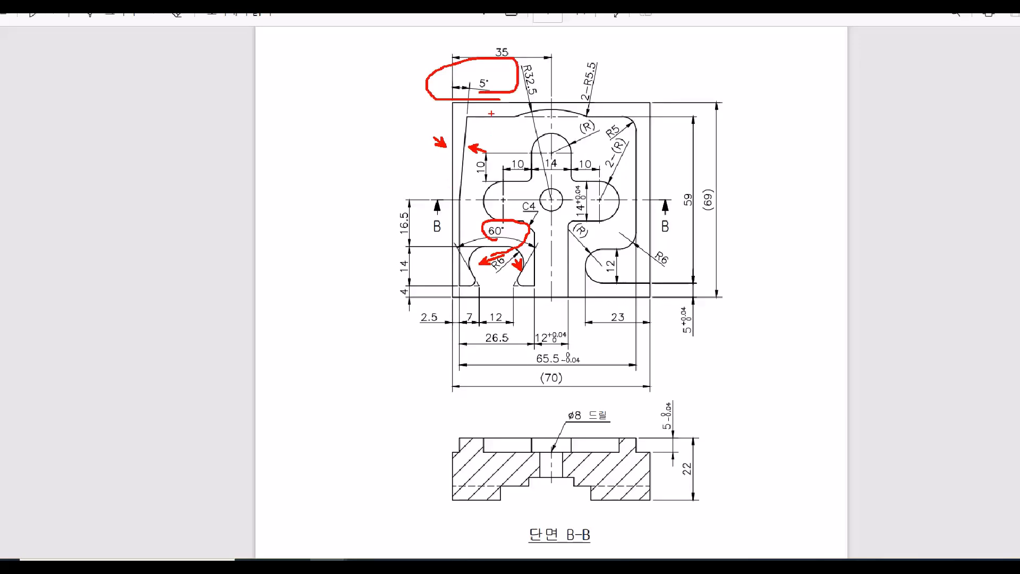
key("Escape")
key("alt+Tab")
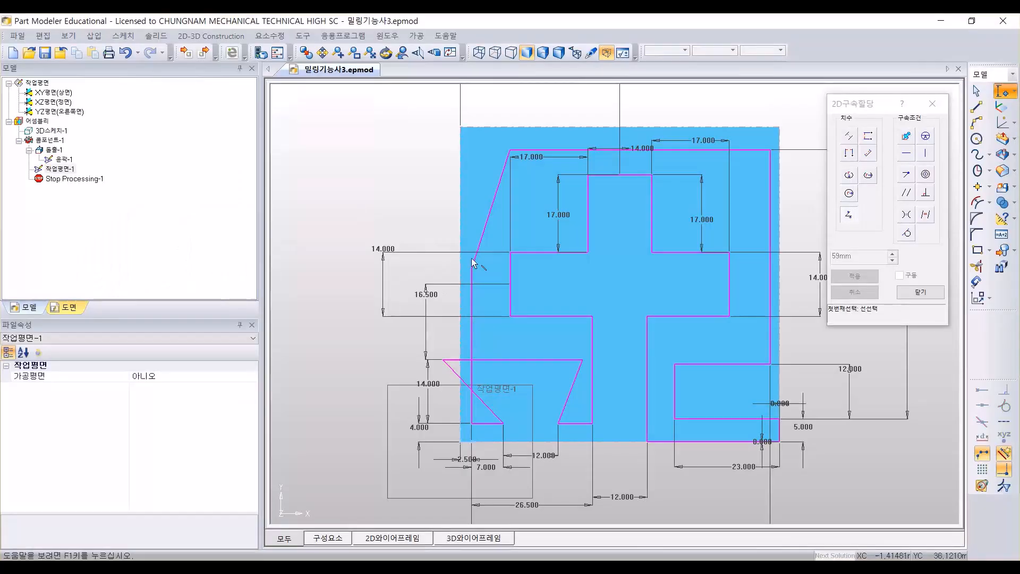
Step: Try a 5-degree angle dimension between the block's left edge and the profile's slanted line, and undo it
left_click(463, 155)
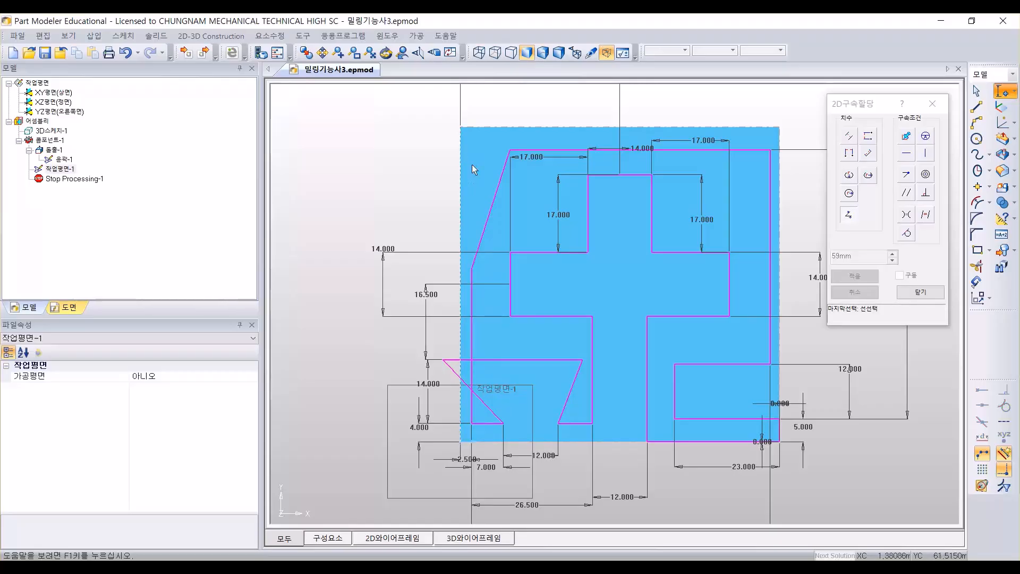
left_click(497, 187)
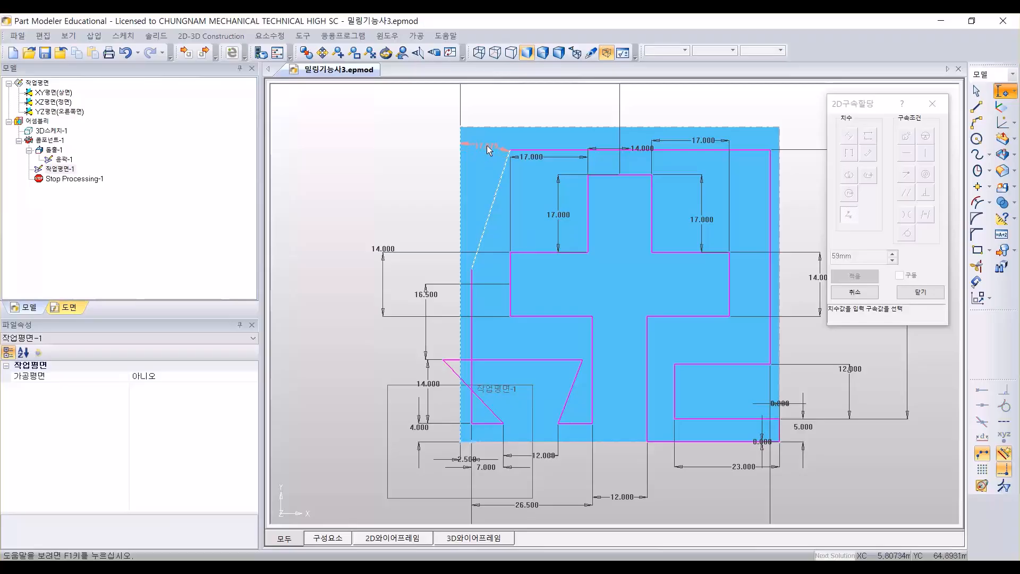
left_click(484, 150)
type("5")
key("Return")
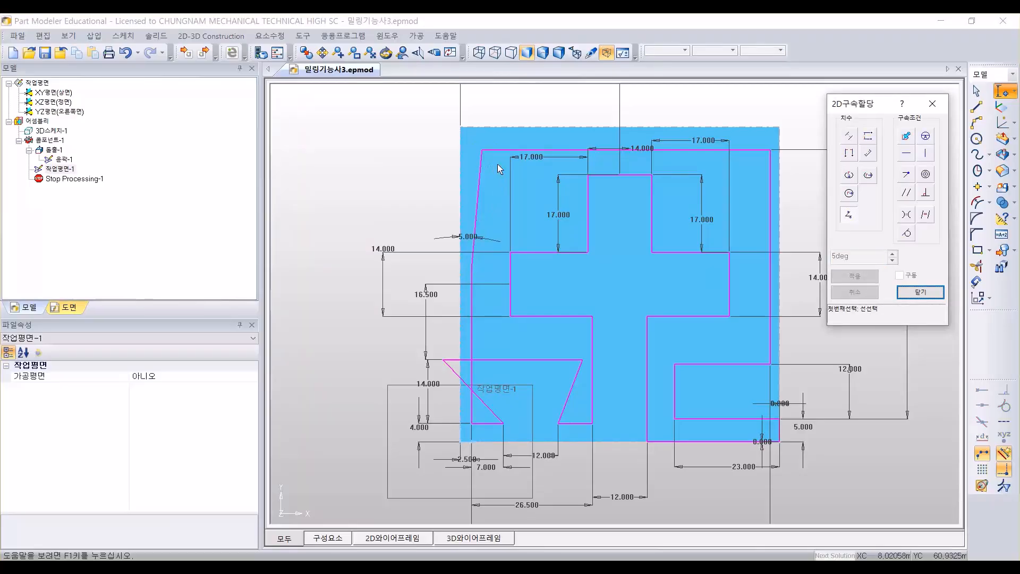
left_click_drag(847, 95, 546, 103)
scroll(449, 201, "up", 2)
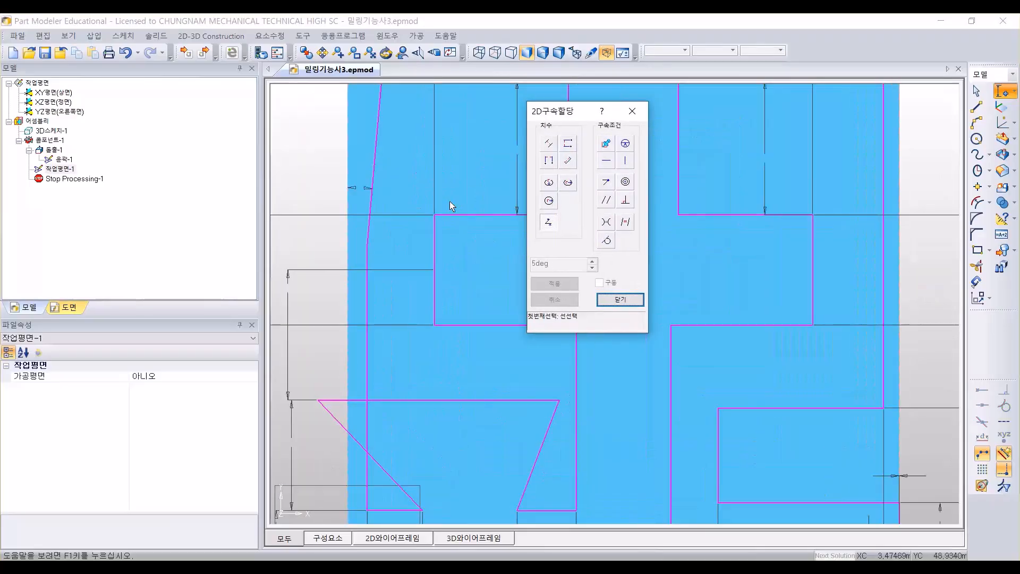
scroll(445, 211, "down", 2)
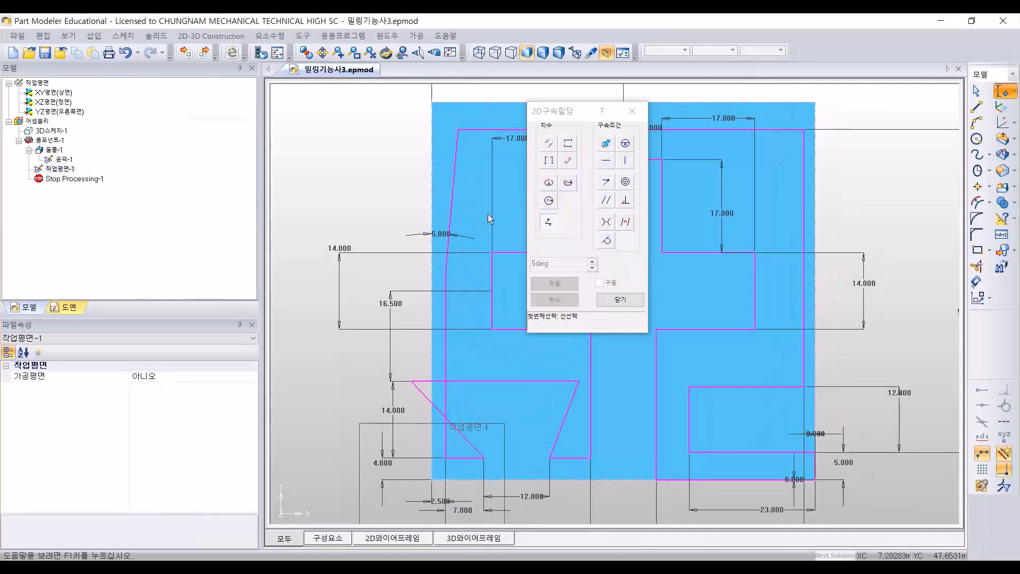
key("Escape")
key("ctrl+z")
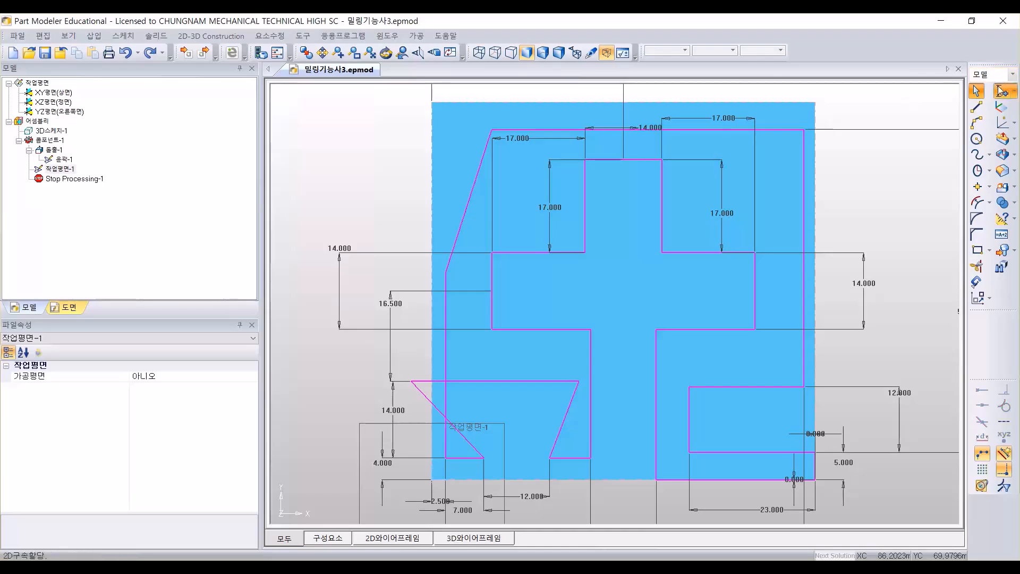
Step: Dimension the angle between the block's left edge and the profile's slanted line near its upper end, entering 5 degrees
left_click(1002, 91)
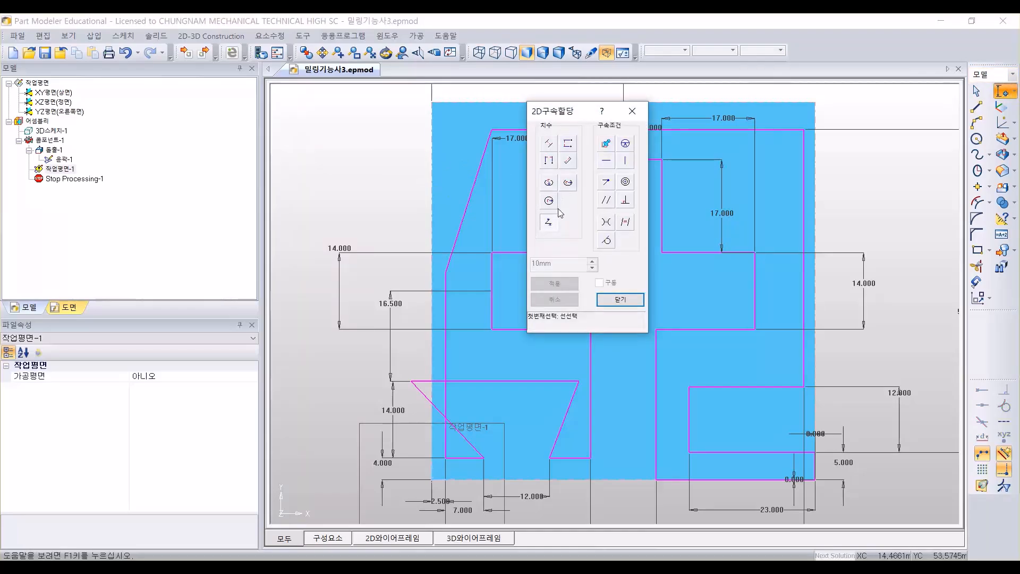
left_click(550, 223)
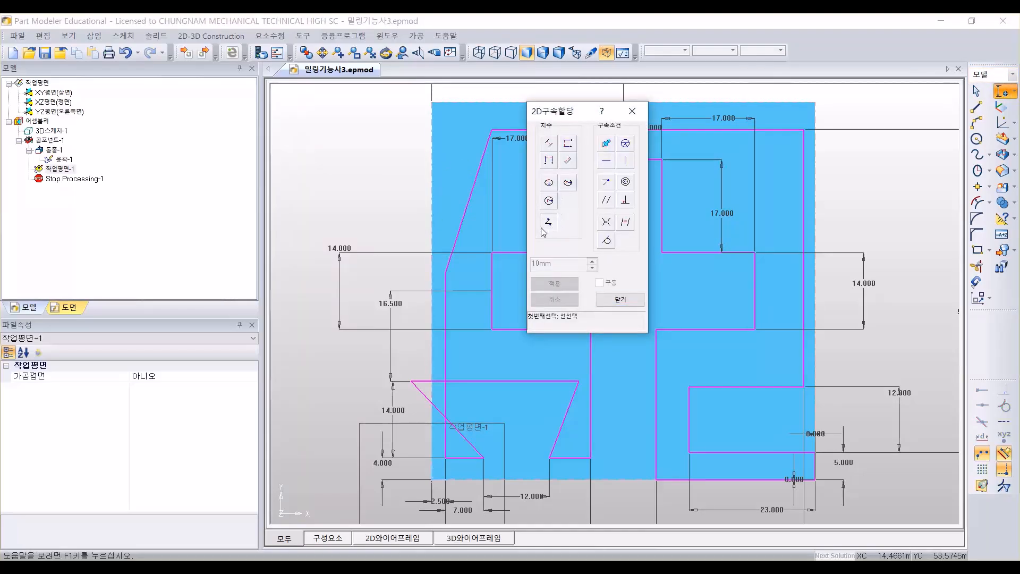
left_click(432, 197)
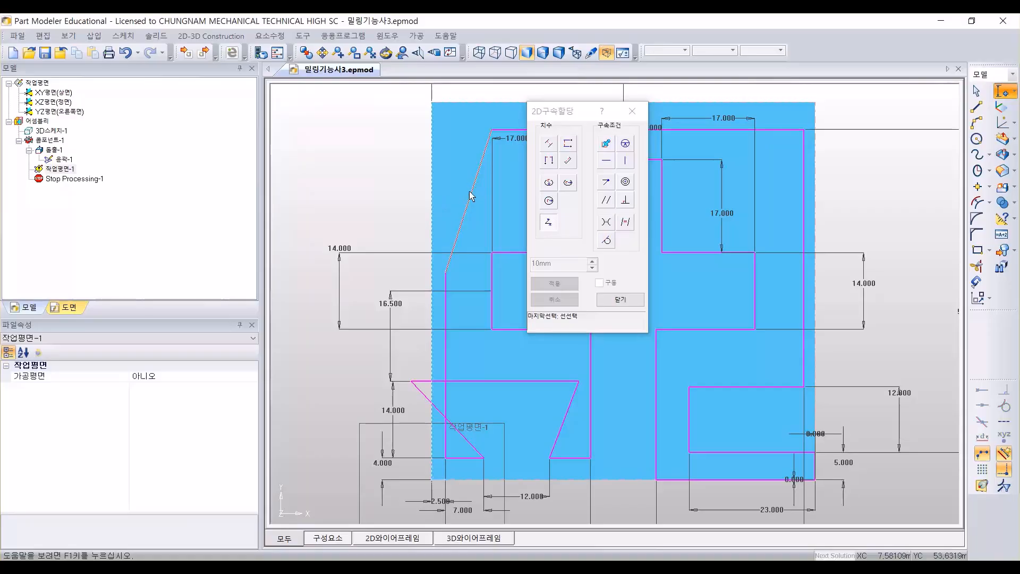
left_click(470, 194)
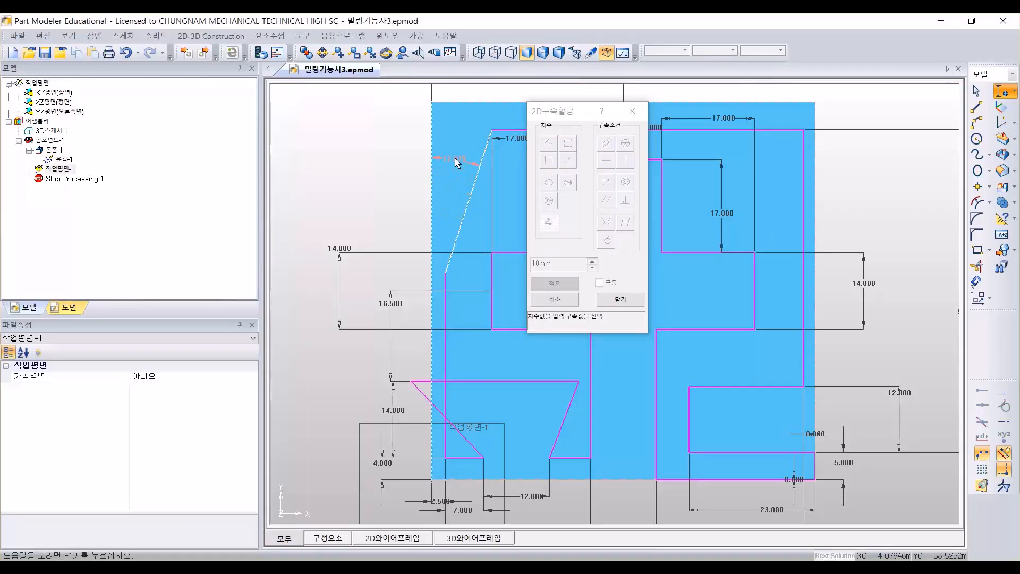
left_click(462, 120)
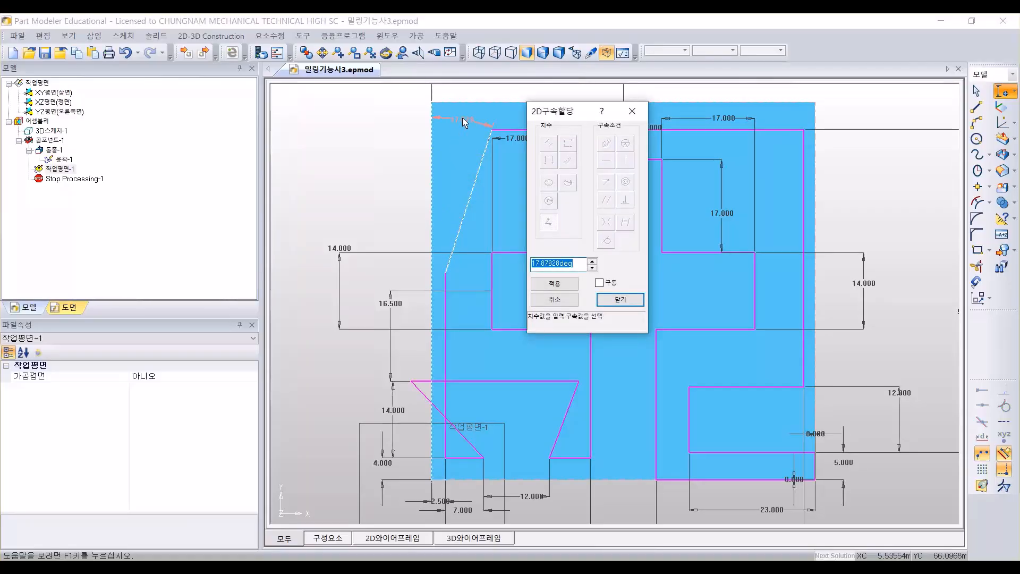
type("5")
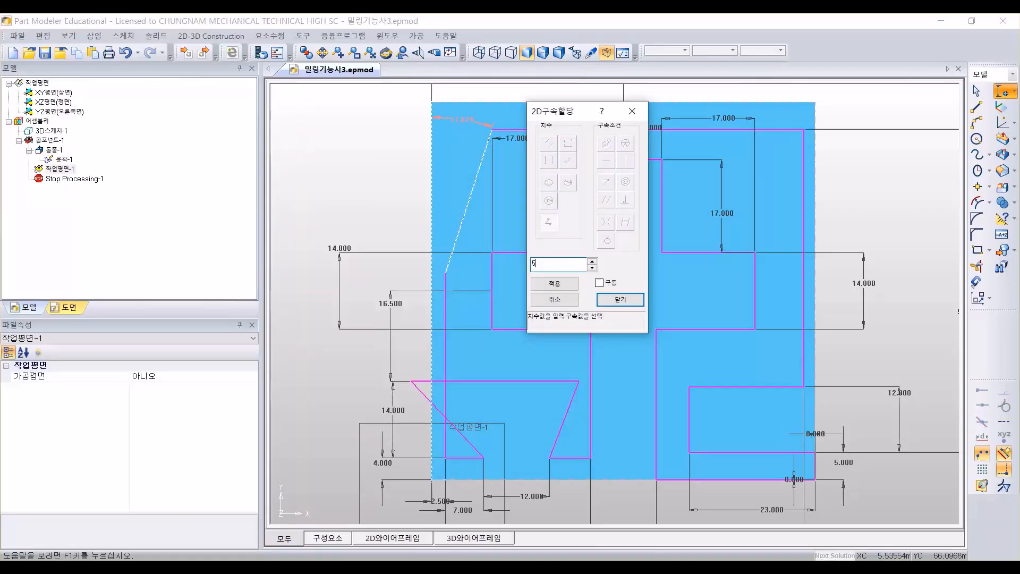
Step: Set the slanted upper-left edge's angle to 5 degrees and constrain the angle between the dovetail's two slanted sides to 60 degrees
left_click(555, 283)
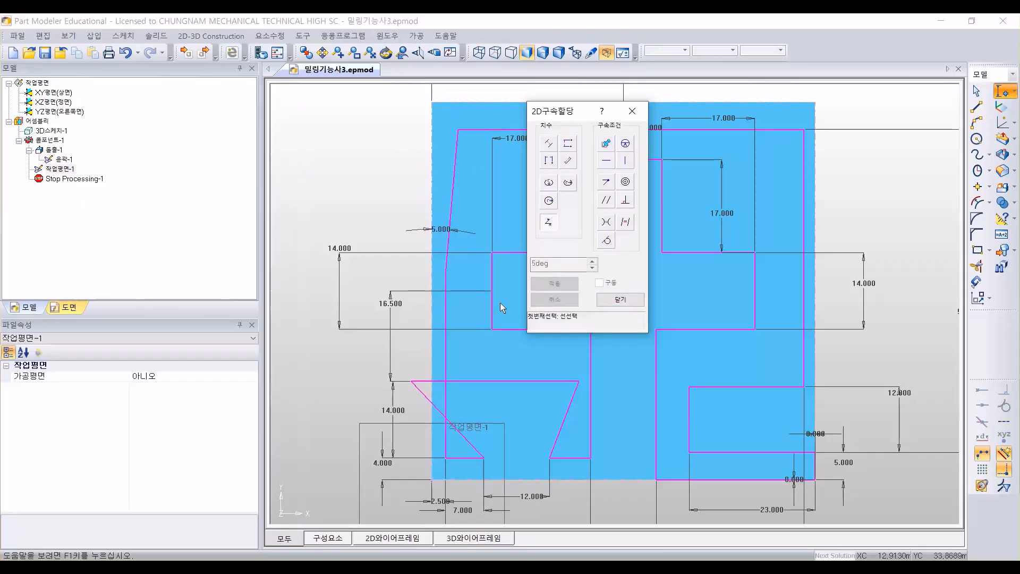
middle_click_drag(495, 422, 374, 353)
scroll(402, 376, "up", 2)
mouse_move(376, 405)
middle_mouse_down()
mouse_move(562, 350)
mouse_move(571, 338)
middle_mouse_up()
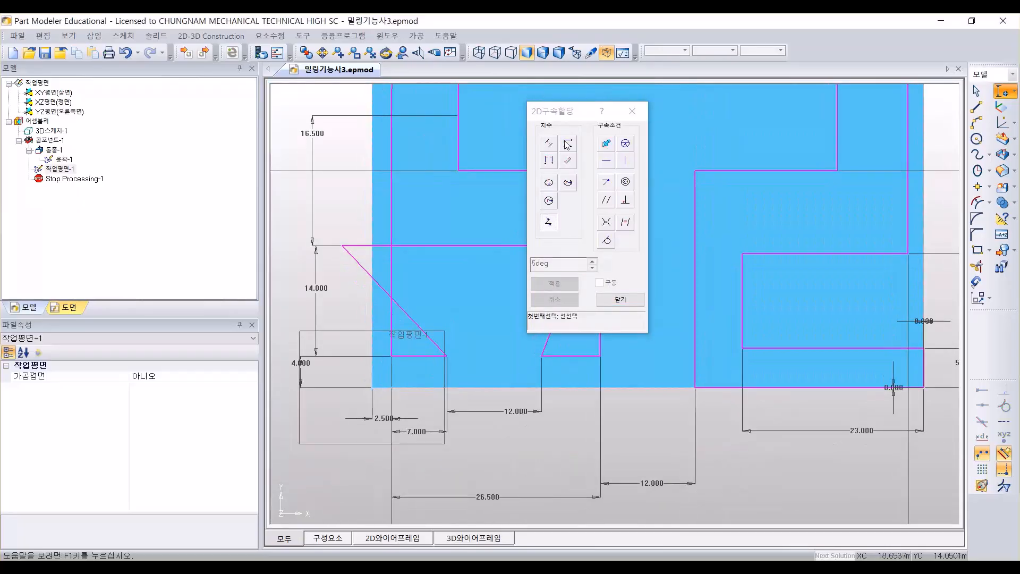
left_click_drag(578, 117, 702, 120)
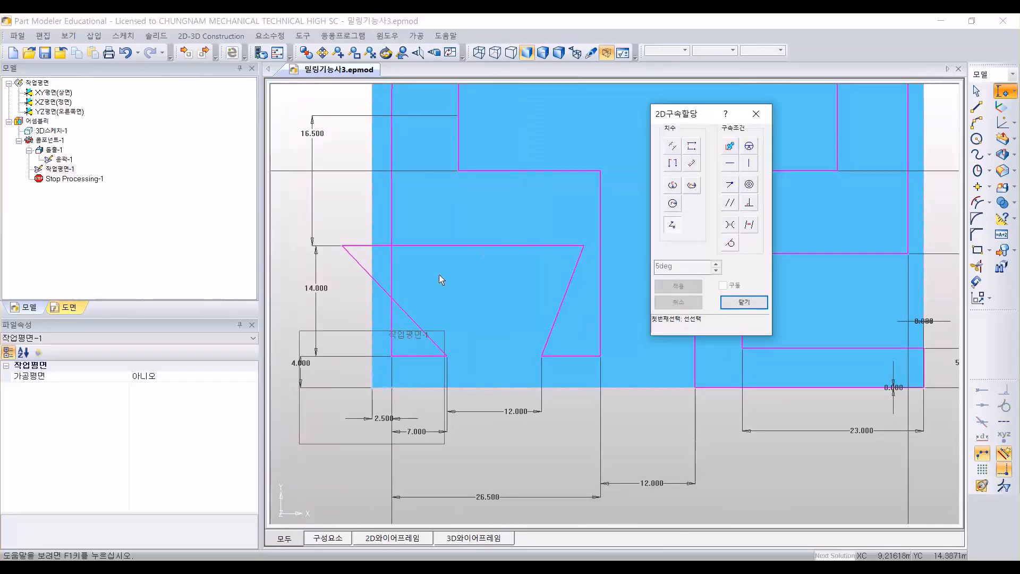
left_click(412, 322)
left_click(561, 303)
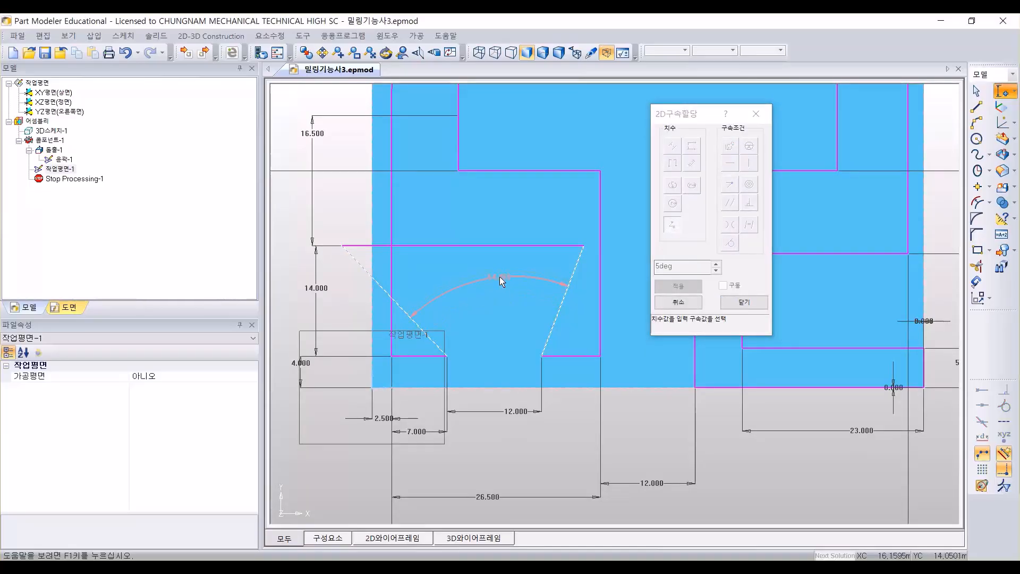
left_click(502, 282)
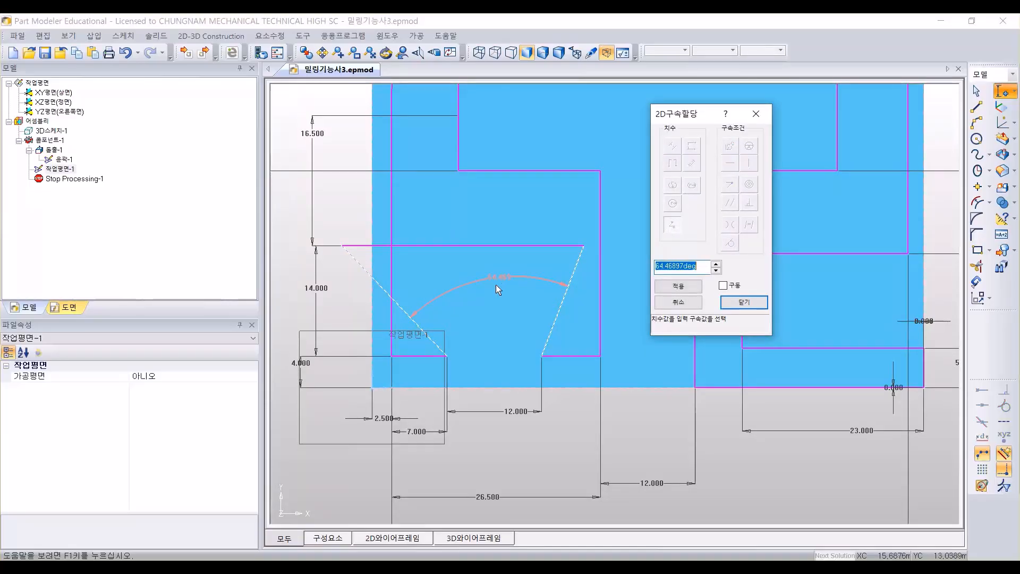
type("60")
key("Return")
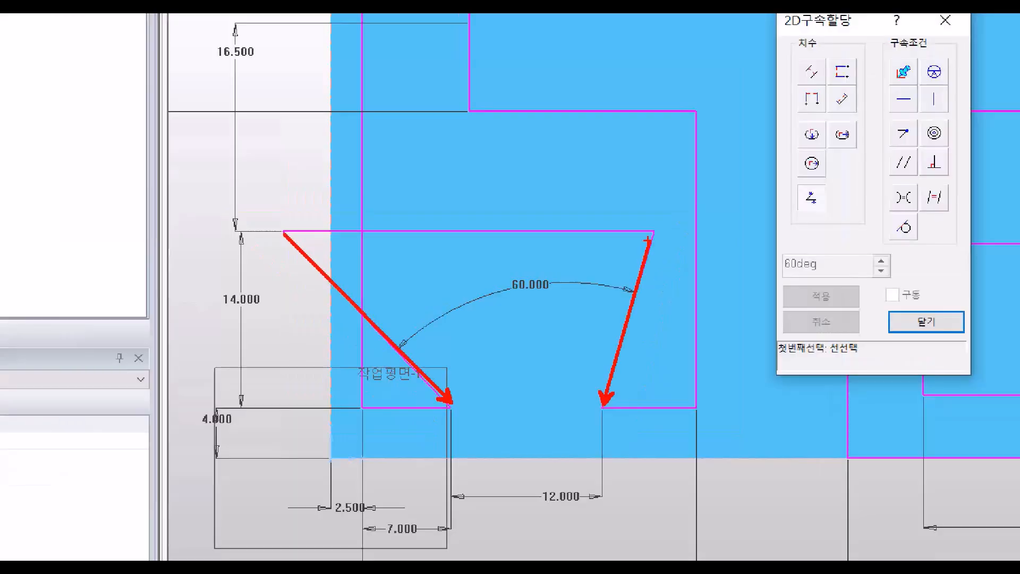
Step: Switch to the reference drawing and examine the dovetail's 60-degree angle, marking its vertical centre line and the half angle
key("alt+Tab")
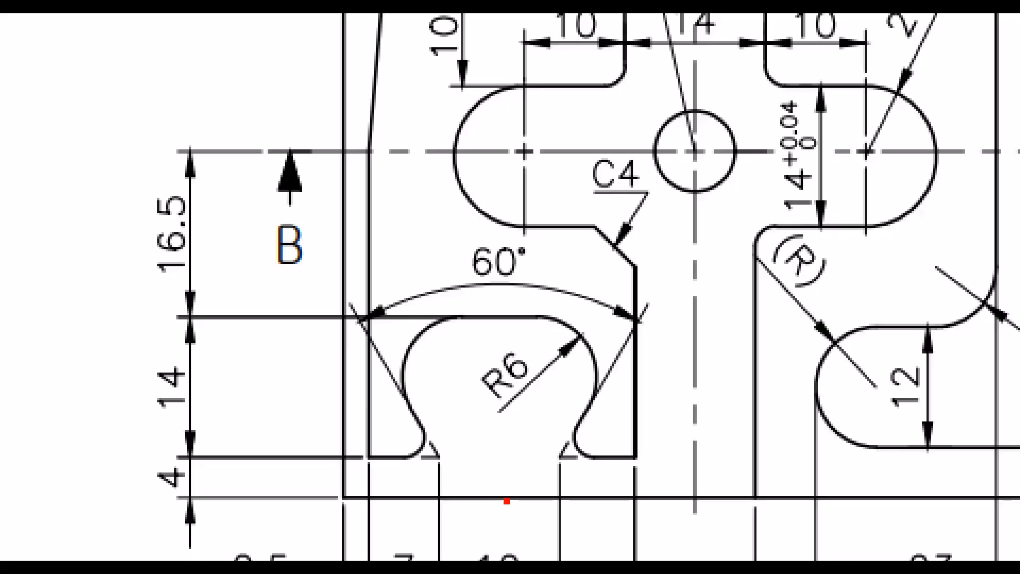
mouse_move(500, 496)
left_mouse_down()
mouse_move(531, 69)
mouse_move(500, 16)
left_mouse_up()
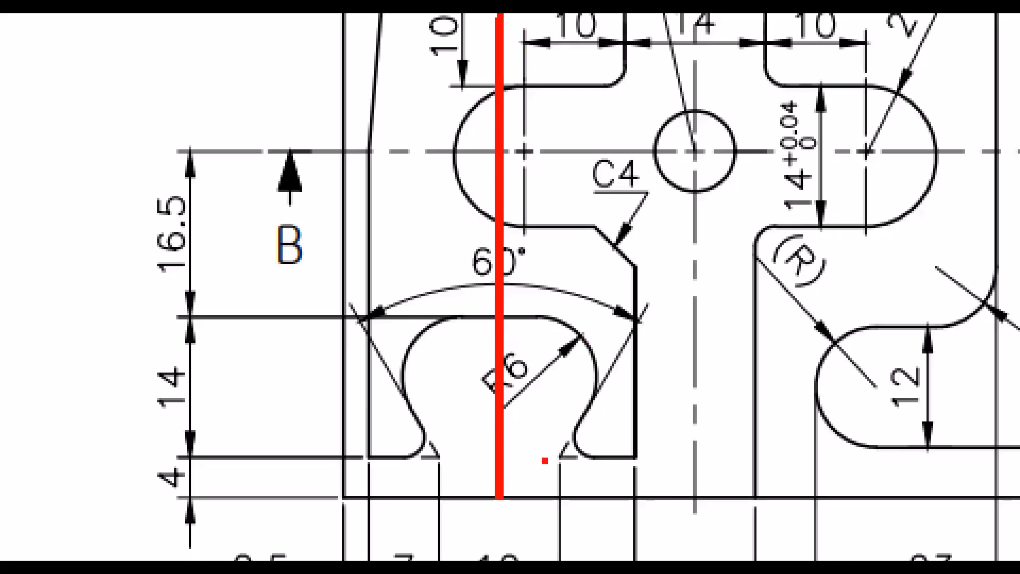
mouse_move(499, 496)
left_mouse_down()
mouse_move(642, 378)
mouse_move(696, 265)
left_mouse_up()
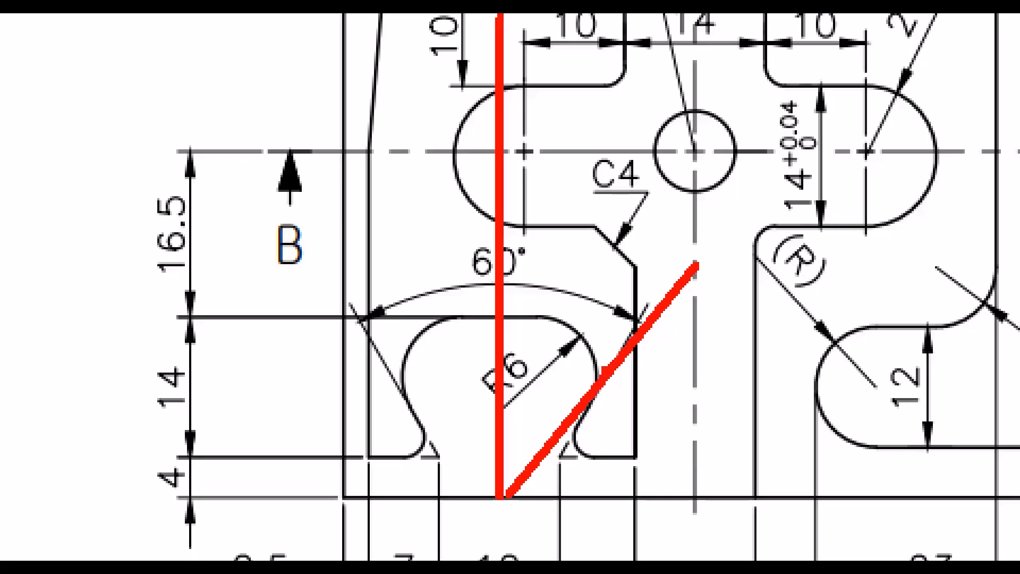
key("ctrl+z")
left_click_drag(500, 496, 684, 276)
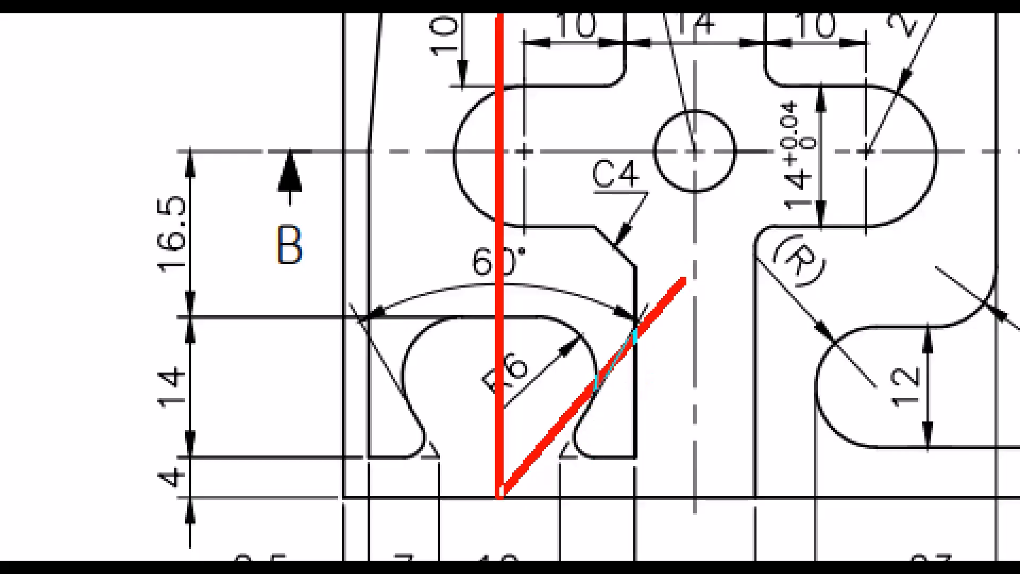
mouse_move(525, 205)
left_mouse_down()
mouse_move(511, 285)
mouse_move(516, 329)
left_mouse_up()
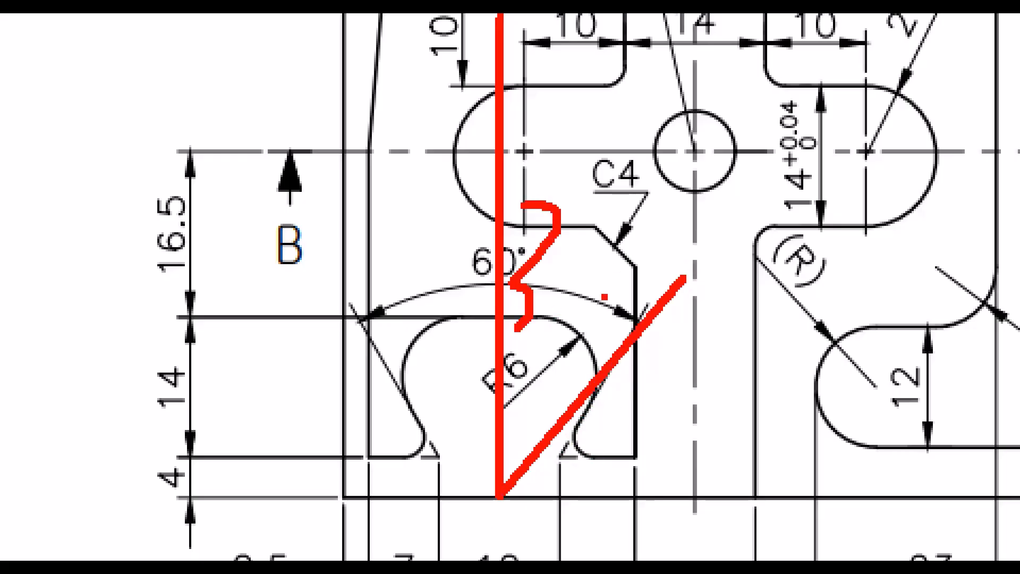
mouse_move(605, 295)
left_mouse_down()
mouse_move(650, 294)
mouse_move(568, 320)
left_mouse_up()
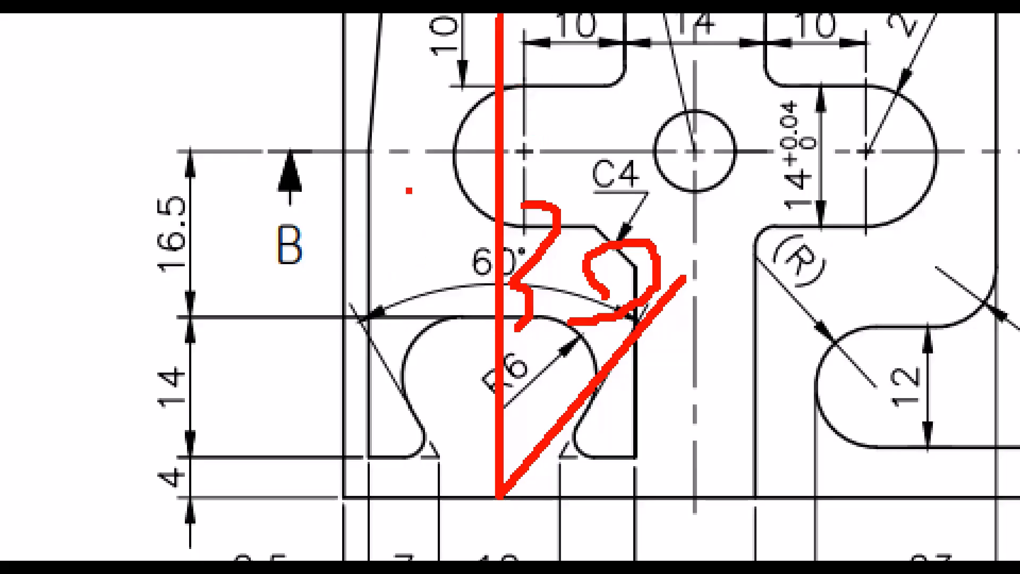
left_click_drag(494, 140, 384, 227)
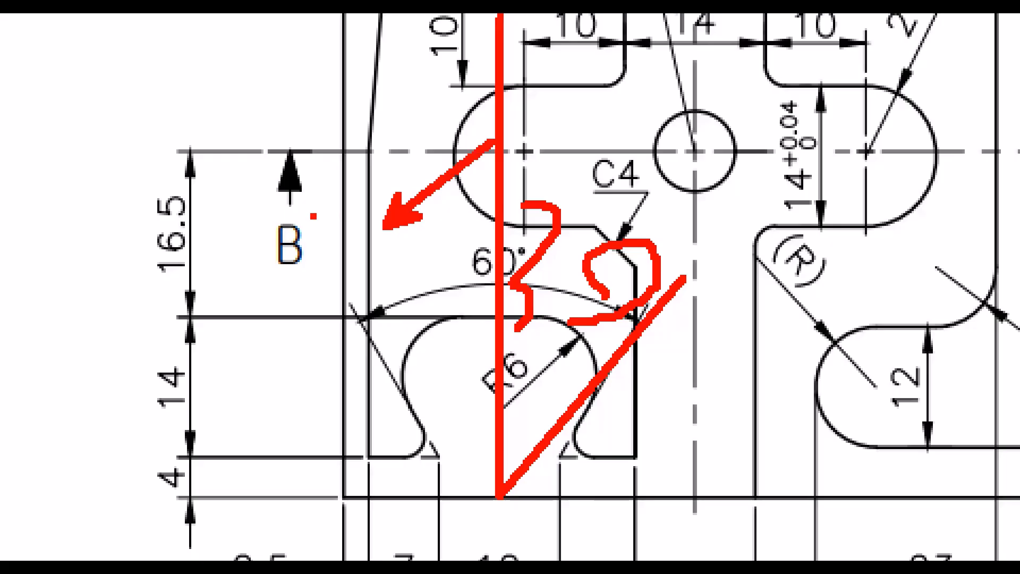
left_click_drag(470, 111, 345, 189)
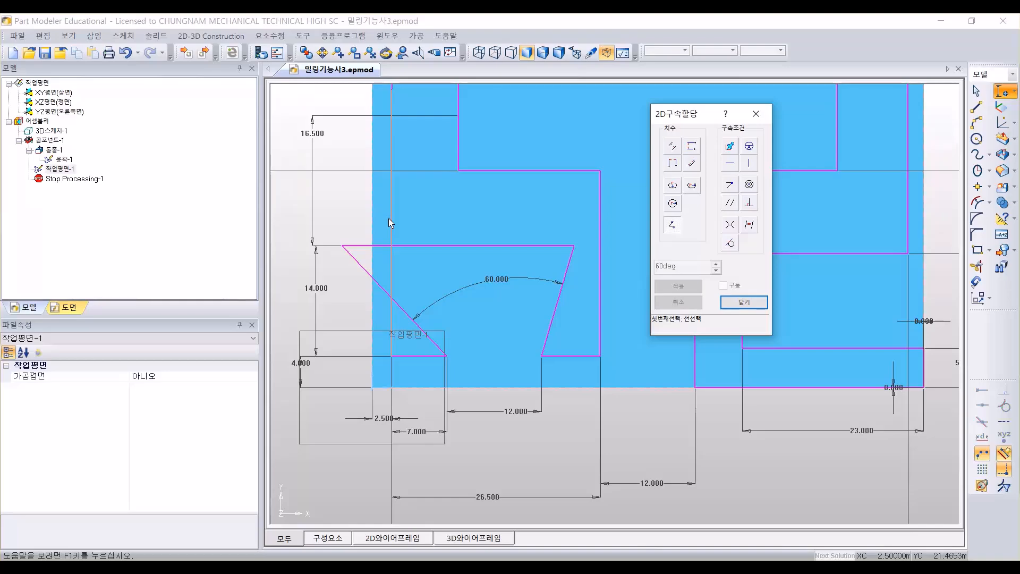
Step: Try to constrain the angle between the profile's left vertical line and the dovetail's right slanted side to 30 degrees
left_click(392, 222)
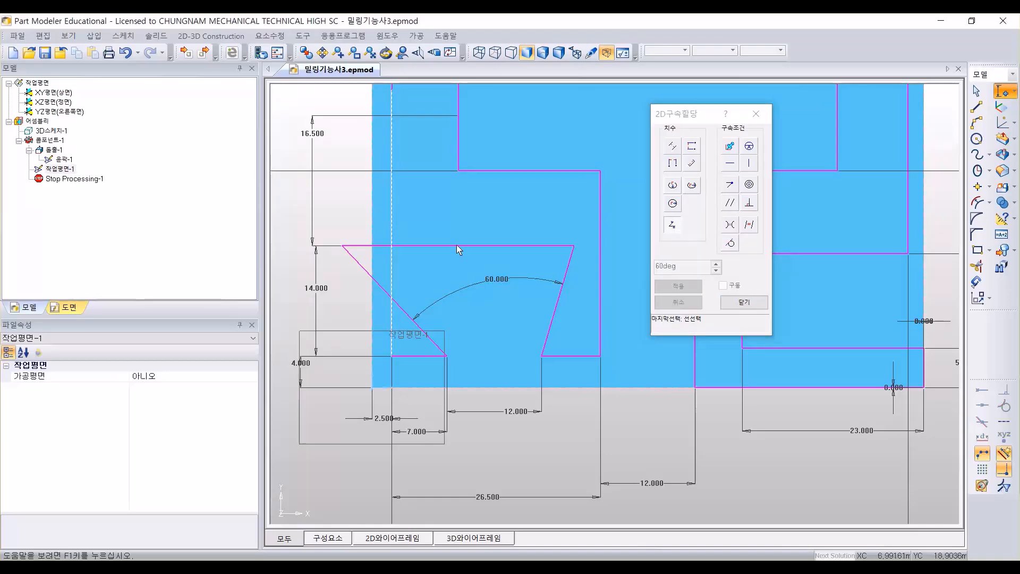
left_click(566, 272)
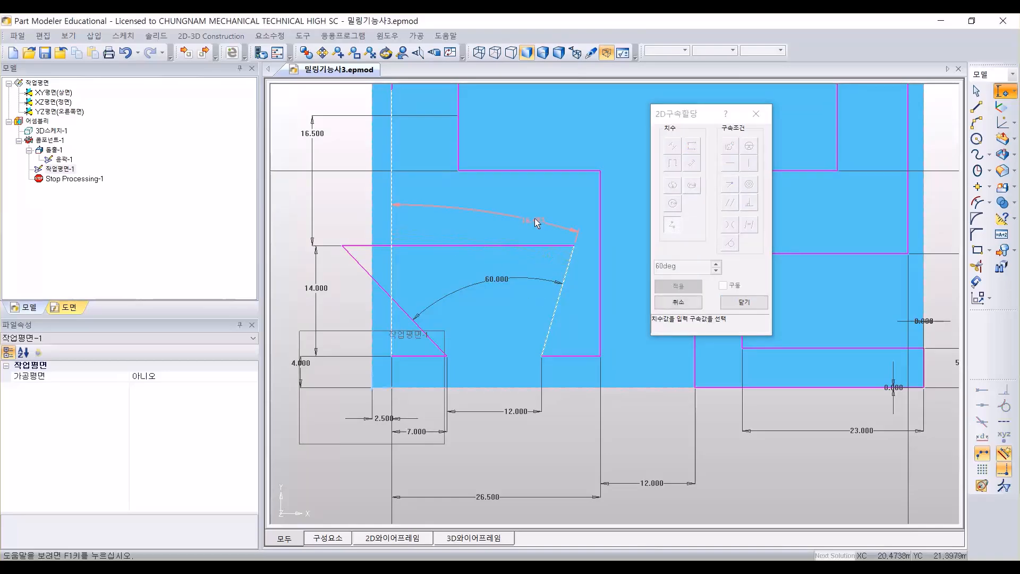
left_click(539, 217)
key("BackSpace")
type("0")
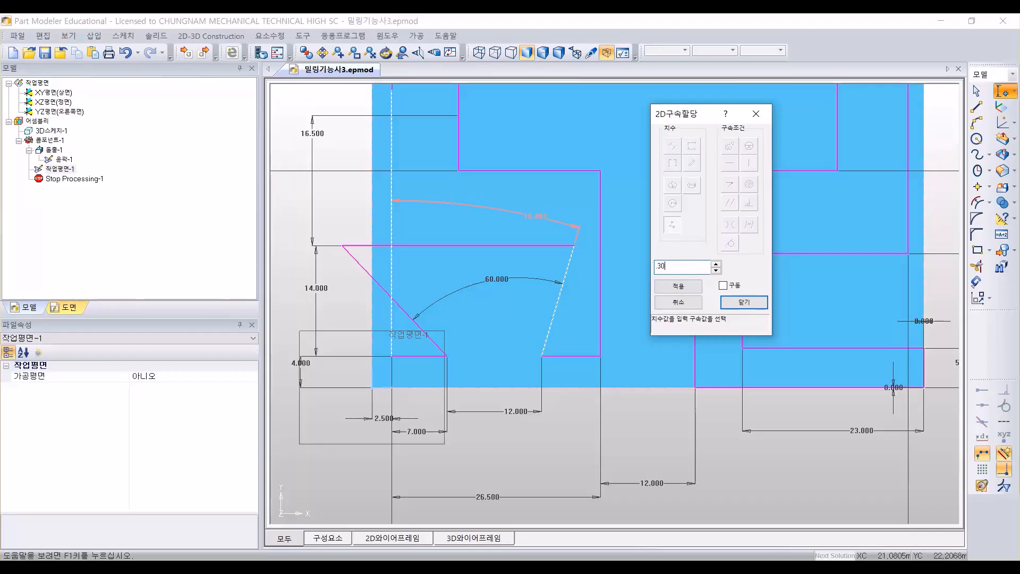
key("Return")
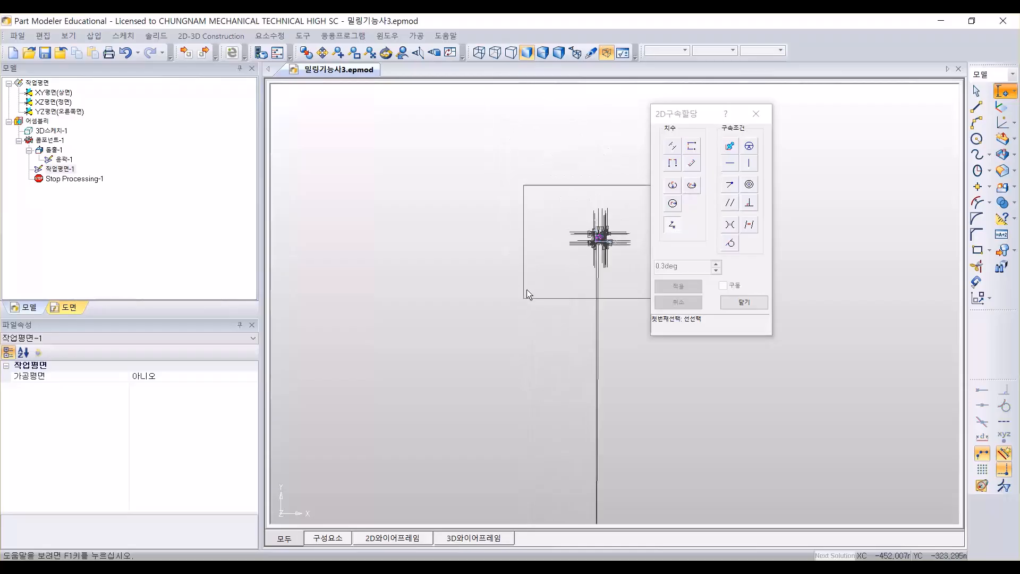
key("Escape")
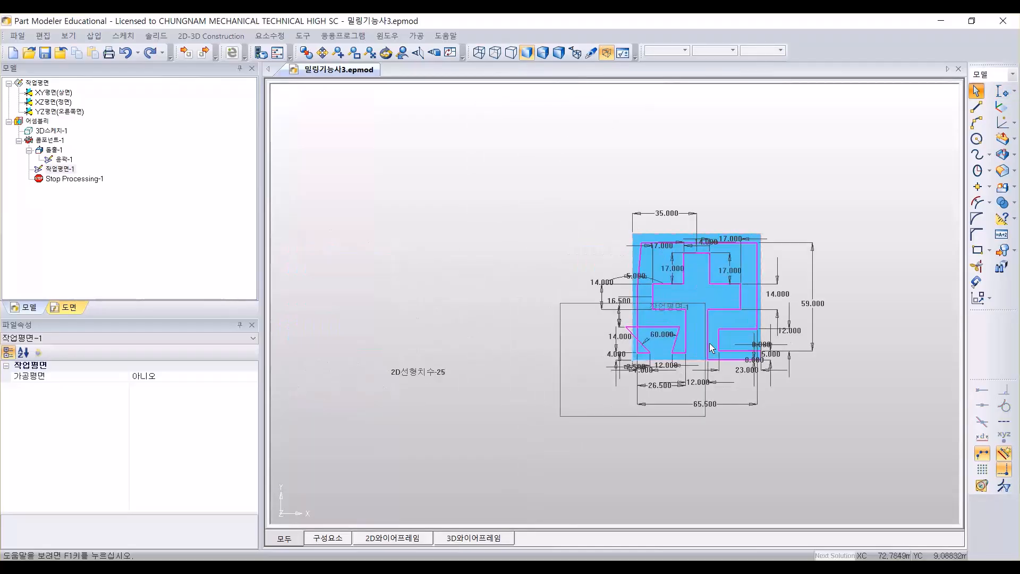
Step: Reapply a 30-degree angle dimension between the left vertical line and the dovetail's right side, and undo it
scroll(769, 380, "up", 5)
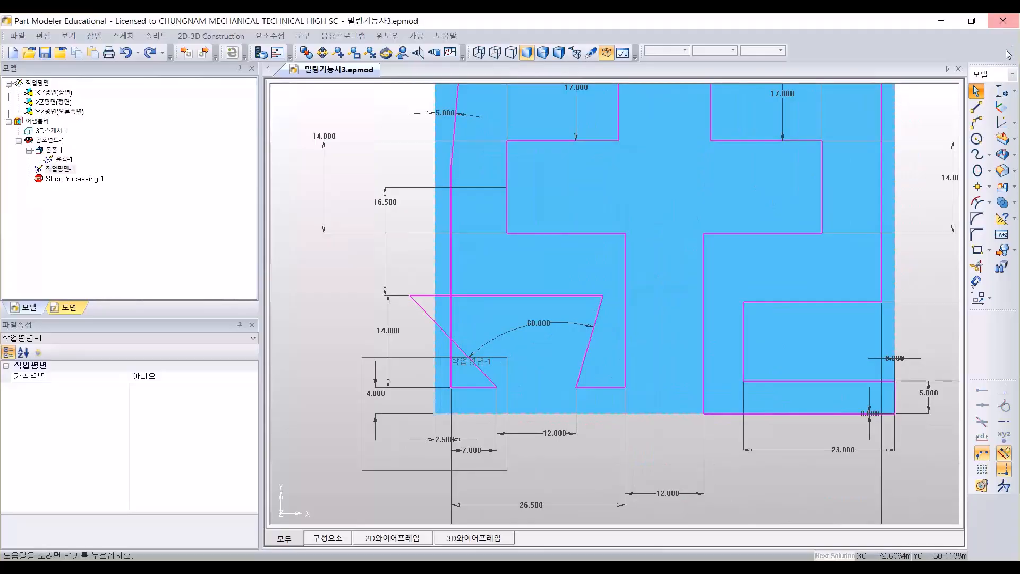
left_click(1002, 92)
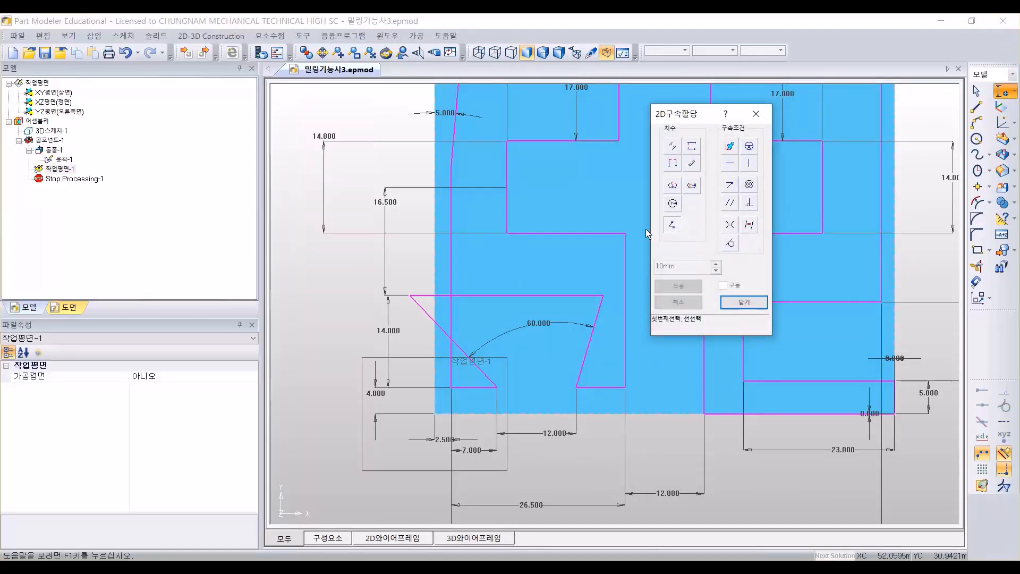
left_click(452, 257)
left_click(595, 320)
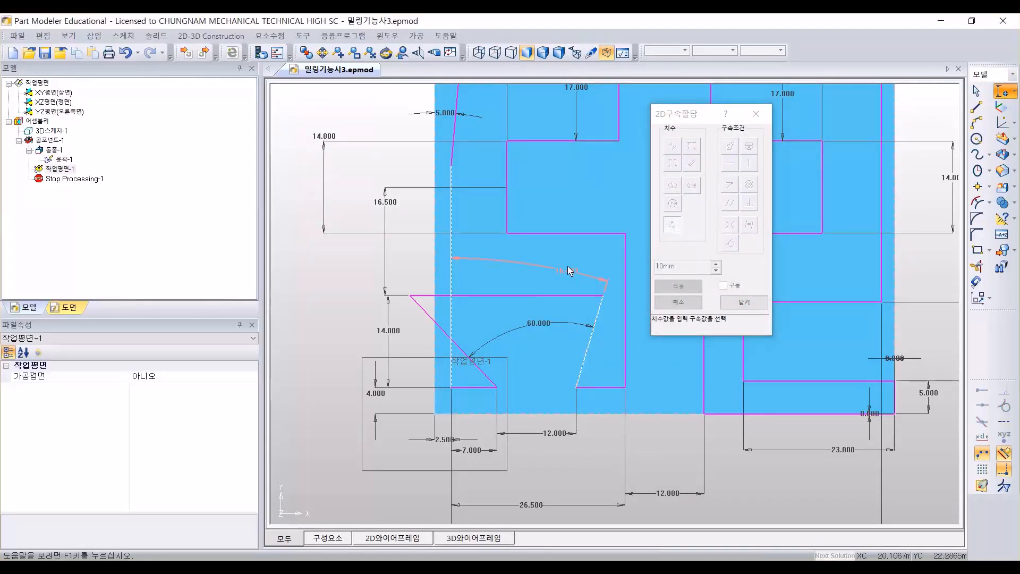
type("30deg")
key("Return")
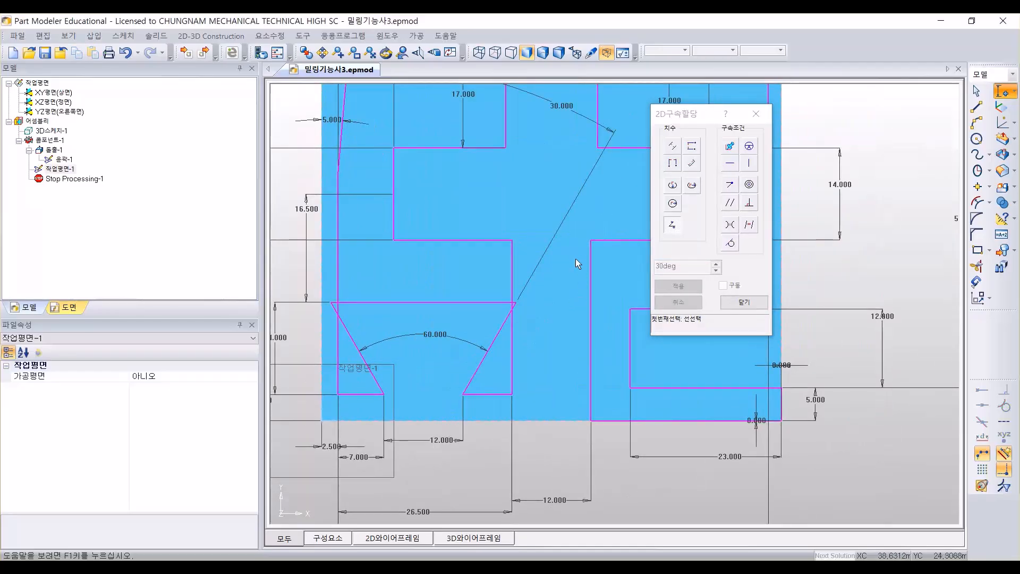
key("Escape")
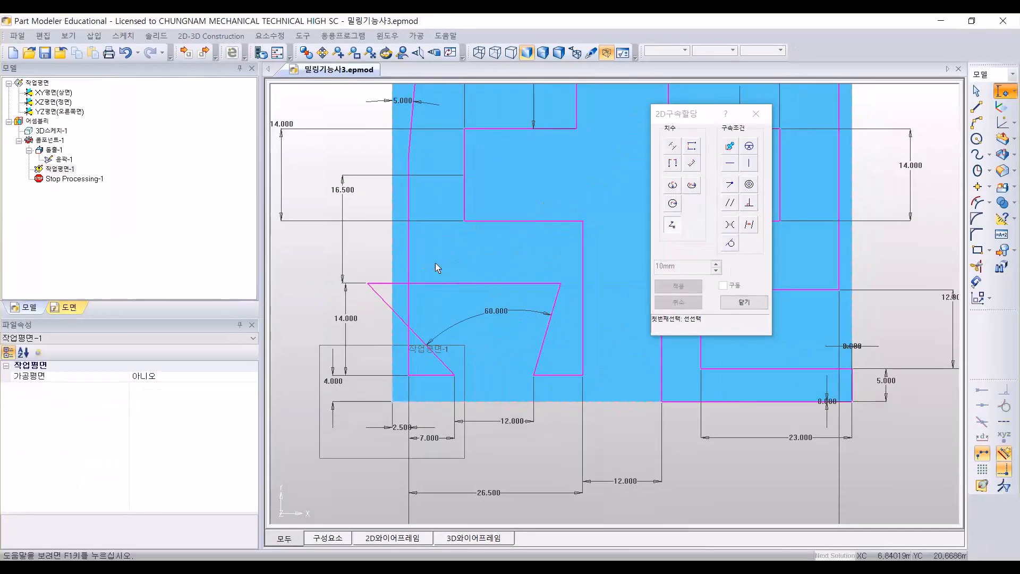
Step: Constrain the dovetail's right slanted side at 30 degrees to the profile's left vertical line and finish assigning 2D constraints
left_click(392, 192)
left_click(550, 317)
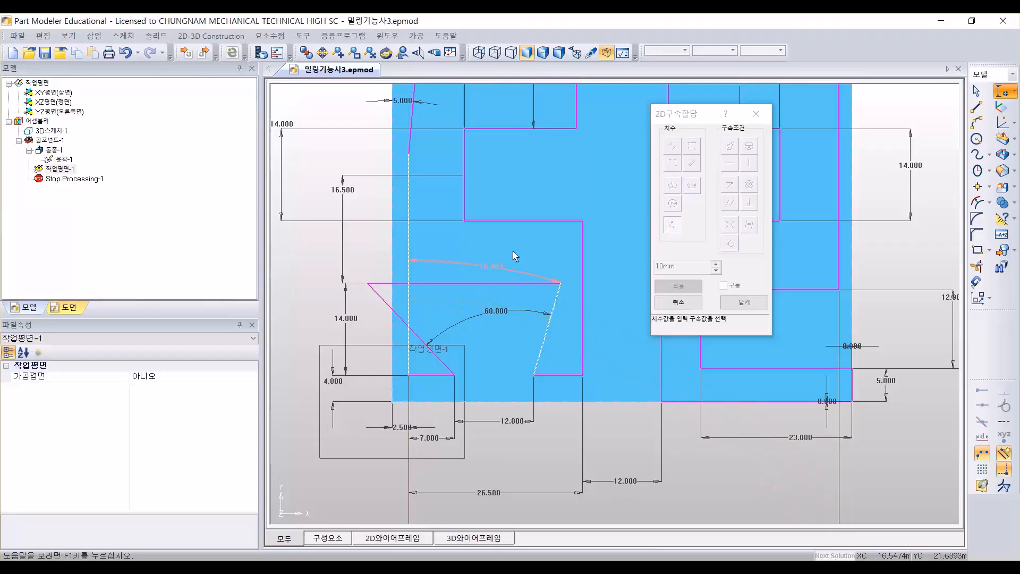
left_click(522, 191)
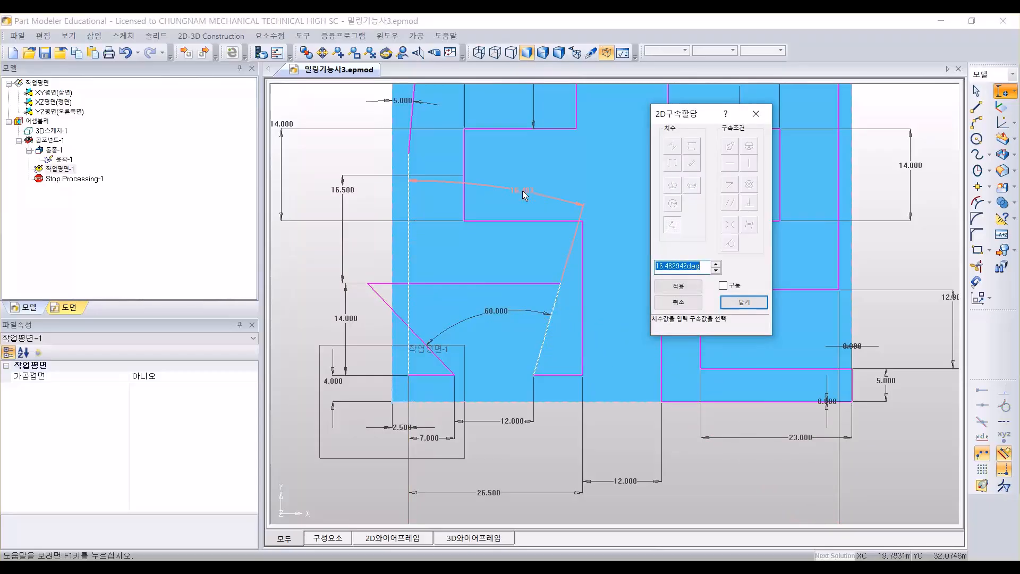
type("30")
key("Return")
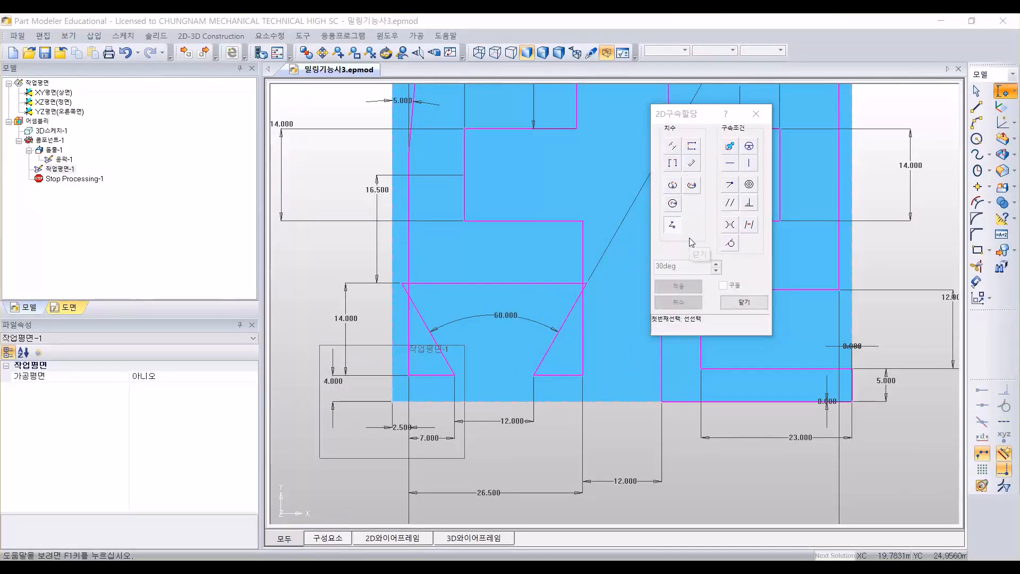
middle_click_drag(846, 248, 712, 453)
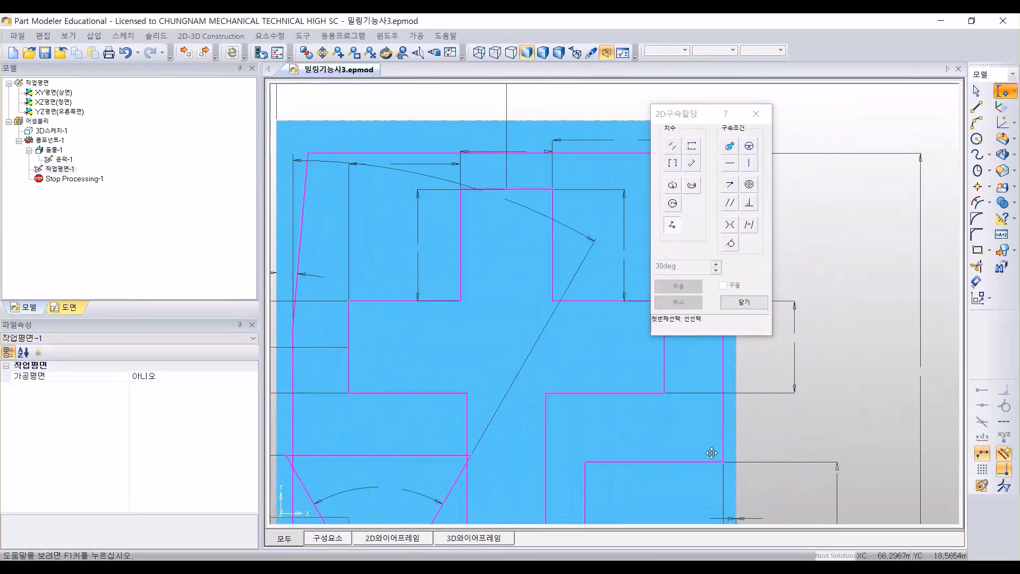
mouse_move(452, 425)
middle_mouse_down()
mouse_move(579, 335)
mouse_move(548, 369)
middle_mouse_up()
scroll(574, 343, "down", 1)
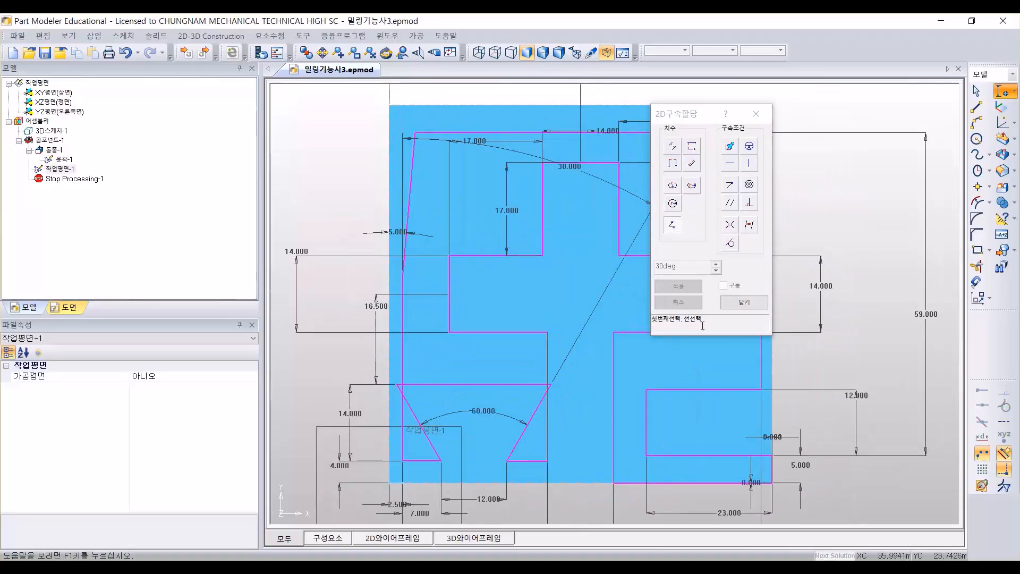
left_click(747, 302)
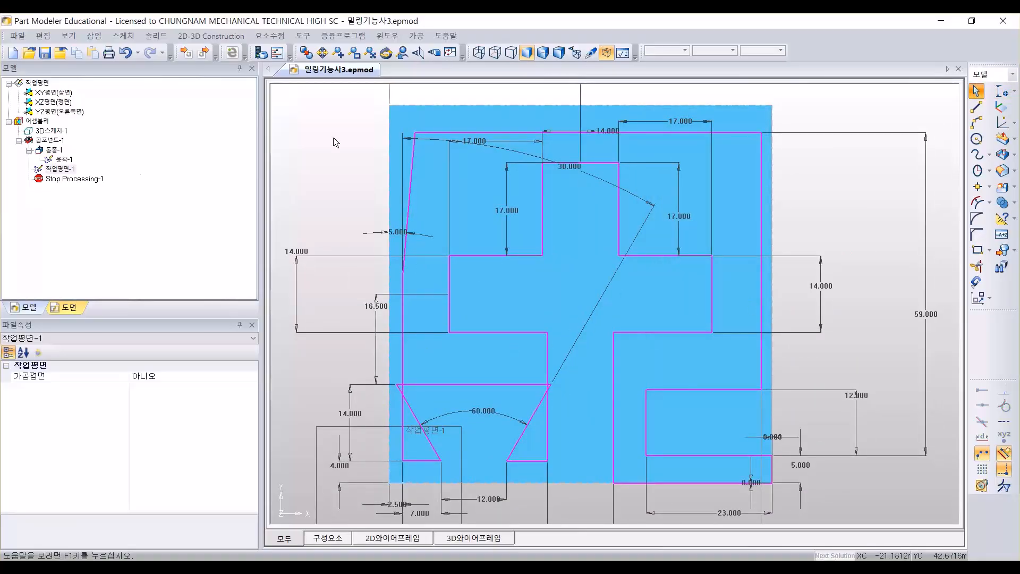
mouse_move(813, 390)
middle_mouse_down()
mouse_move(701, 303)
mouse_move(840, 313)
middle_mouse_up()
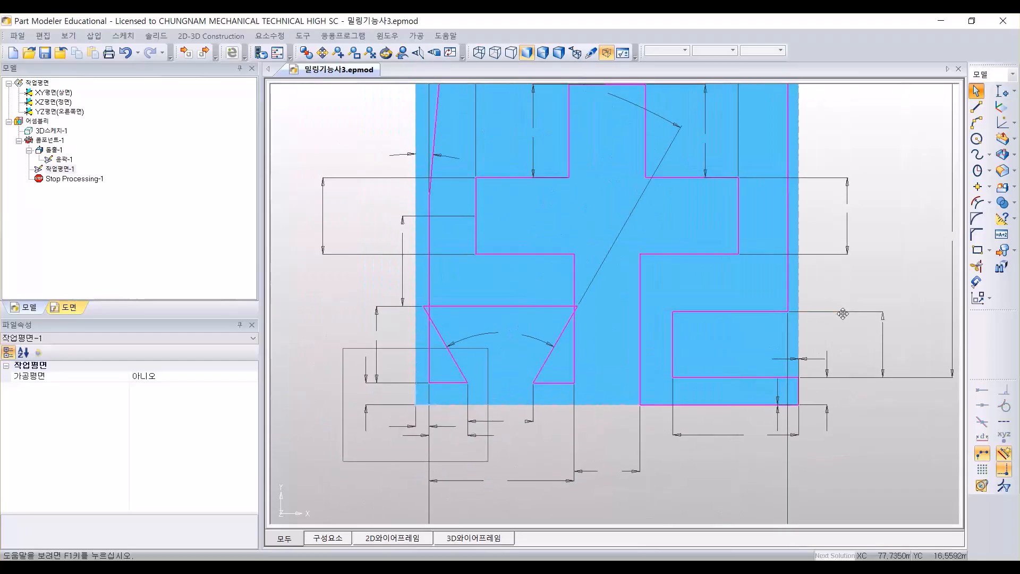
scroll(743, 321, "down", 1)
middle_click_drag(712, 319, 673, 385)
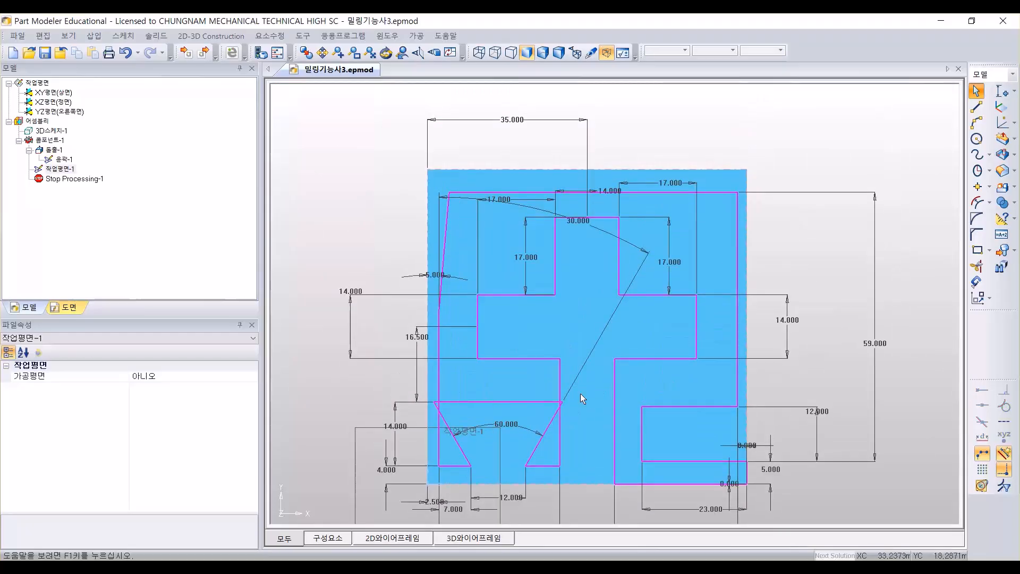
scroll(553, 349, "up", 3)
scroll(547, 347, "down", 2)
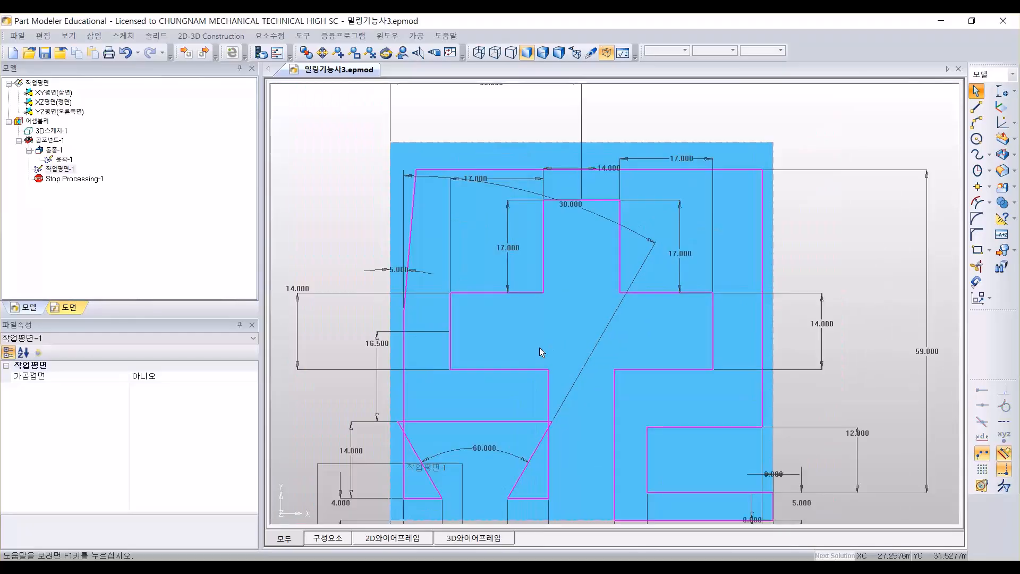
scroll(541, 352, "down", 1)
scroll(603, 324, "up", 2)
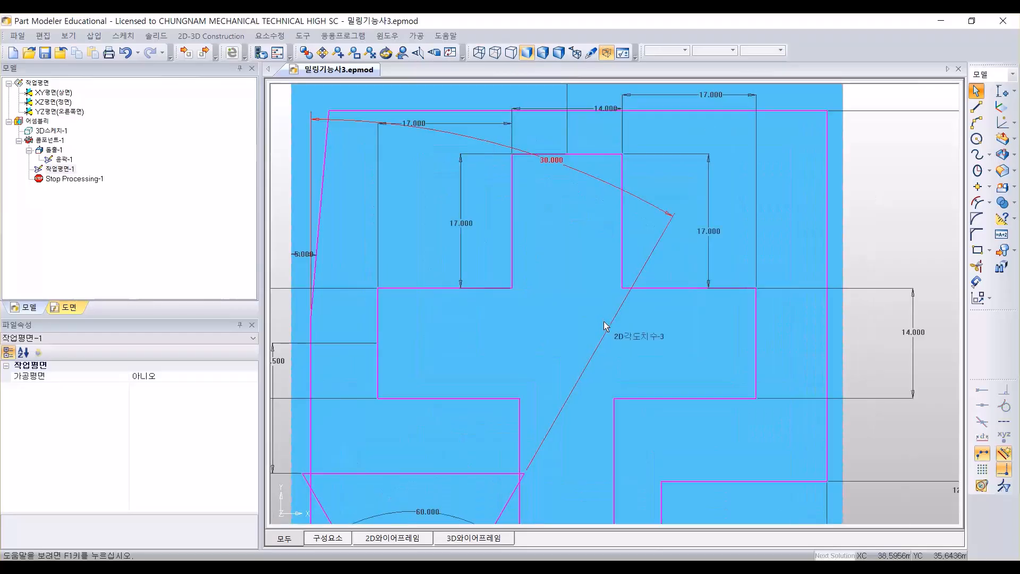
Step: Start a circle defined by its centre and open coordinate entry for the centre point, moving the dialog aside
left_click(977, 139)
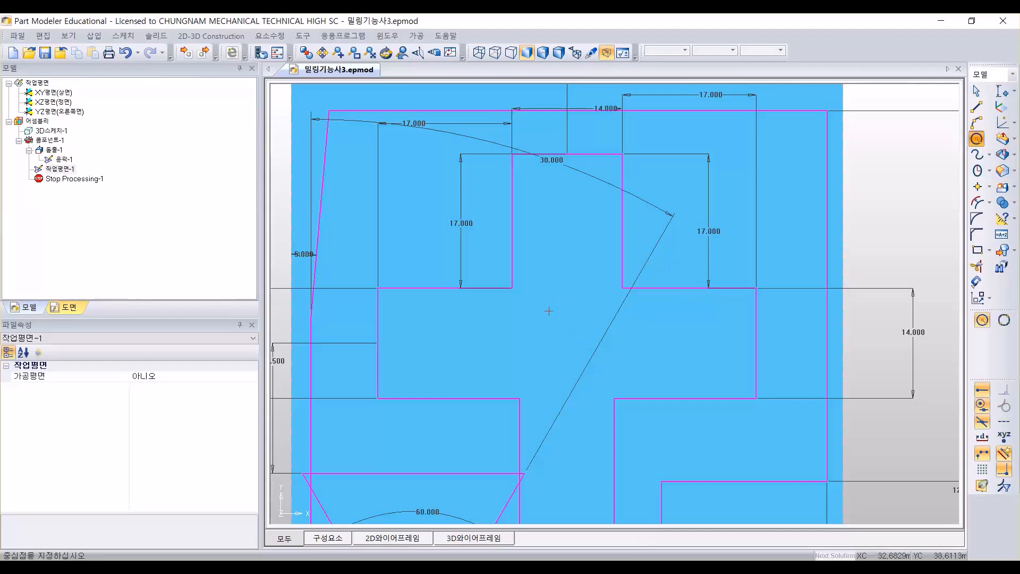
scroll(572, 319, "down", 4)
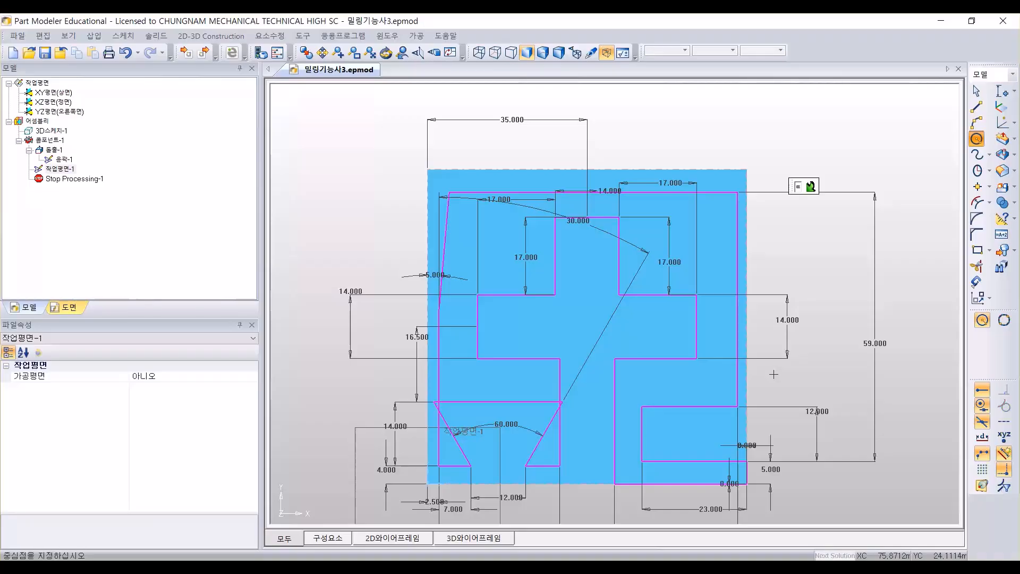
key("x")
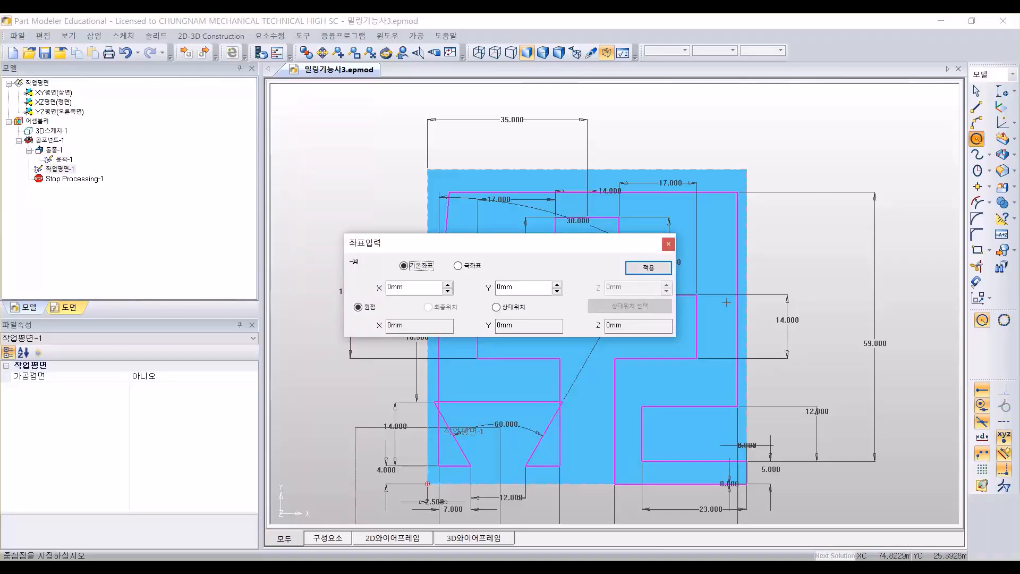
left_click_drag(513, 250, 738, 239)
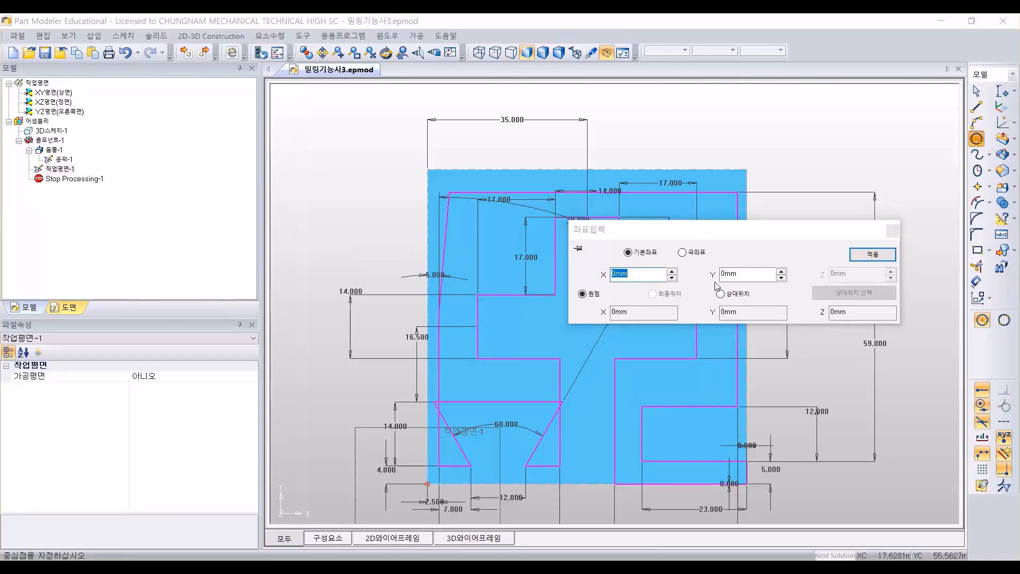
Step: Switch to the reference drawing and mark the circle centre's 35 offset and stacked vertical distances, noting 34.5 beside them
key("alt+Tab")
key("alt+Tab")
key("alt+Tab")
key("alt+Tab")
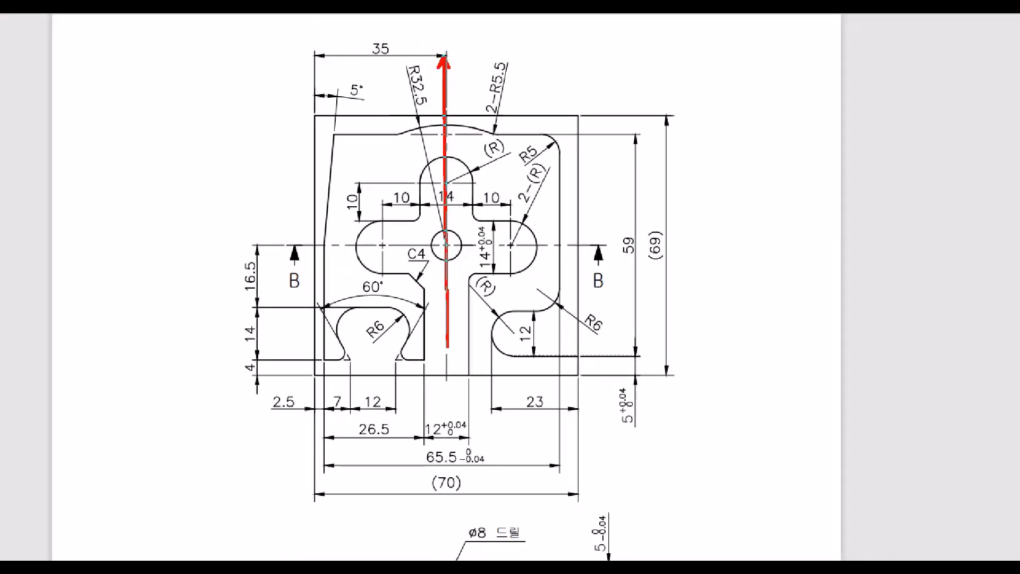
left_click_drag(340, 28, 395, 68, "ctrl")
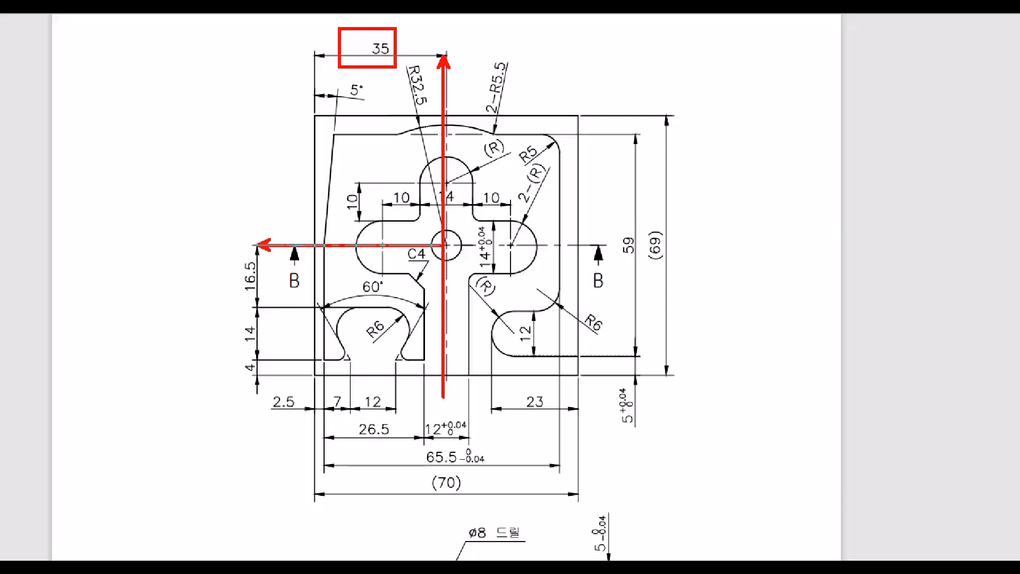
mouse_move(258, 389)
left_mouse_down()
mouse_move(260, 271)
mouse_move(283, 319)
left_mouse_up()
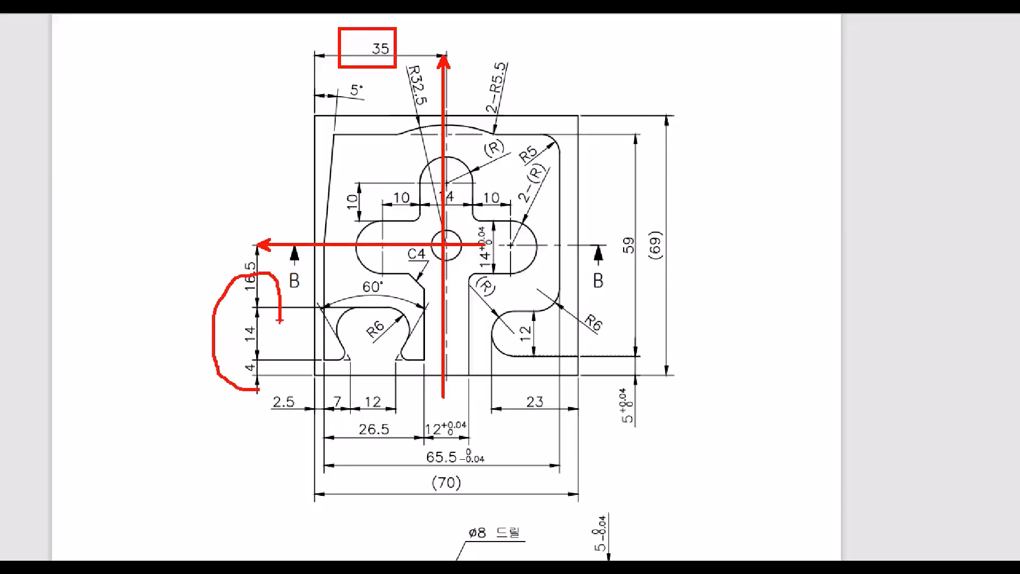
key("ctrl+z")
mouse_move(264, 407)
left_mouse_down()
mouse_move(228, 404)
mouse_move(294, 271)
mouse_move(233, 399)
left_mouse_up()
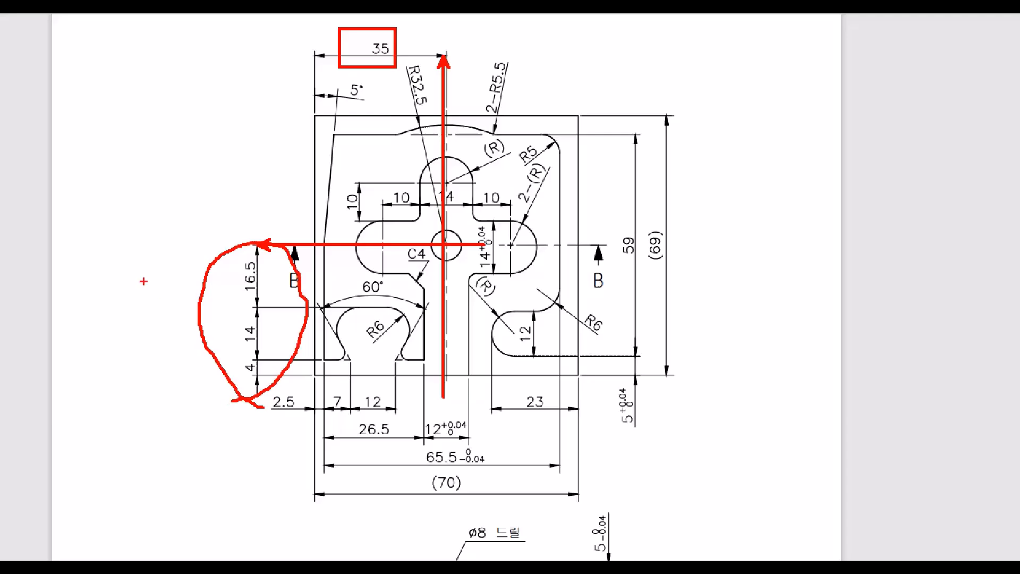
type("34.5")
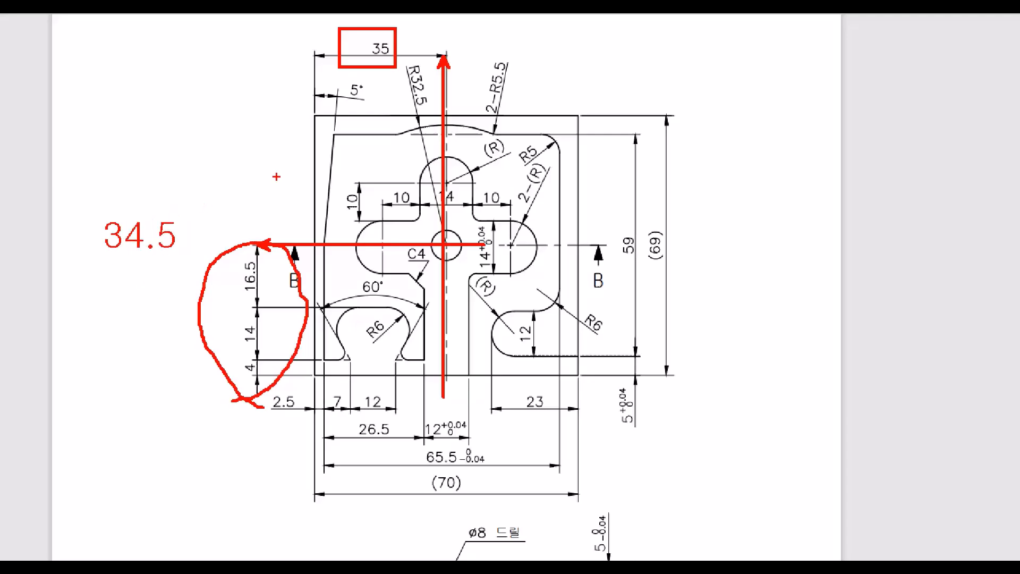
key("Escape")
Step: Return to Part Modeler and draw the circle centred at X 35 mm, Y 34.5 mm with a radius of 32.5 mm
key("alt+Tab")
key("Tab")
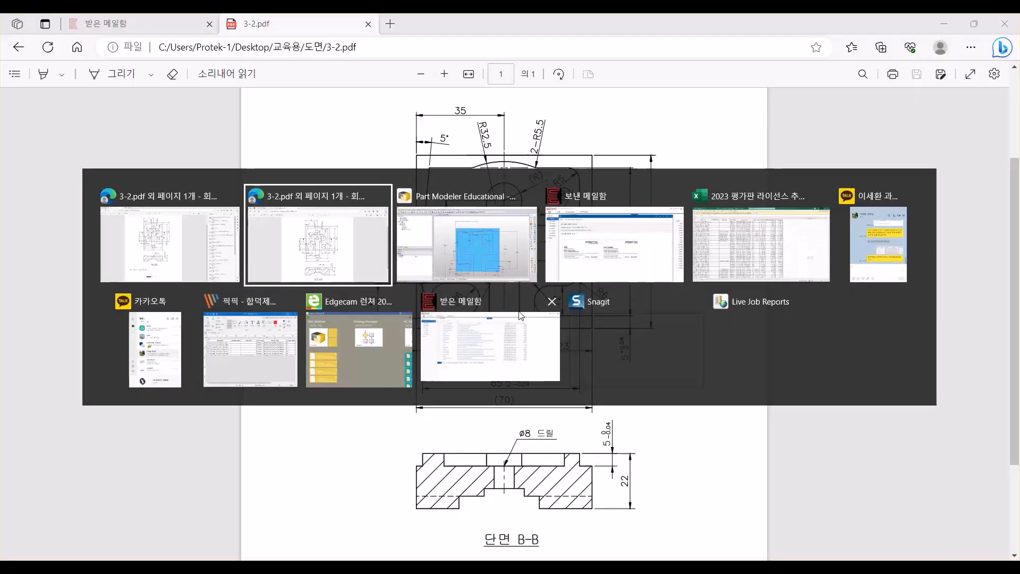
key("space")
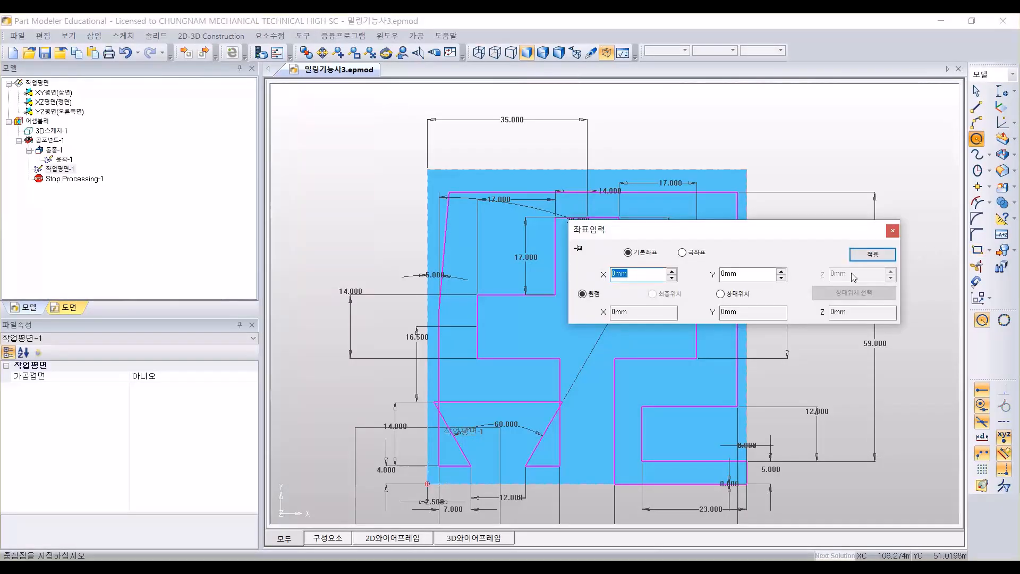
type("35")
key("Tab")
type("3")
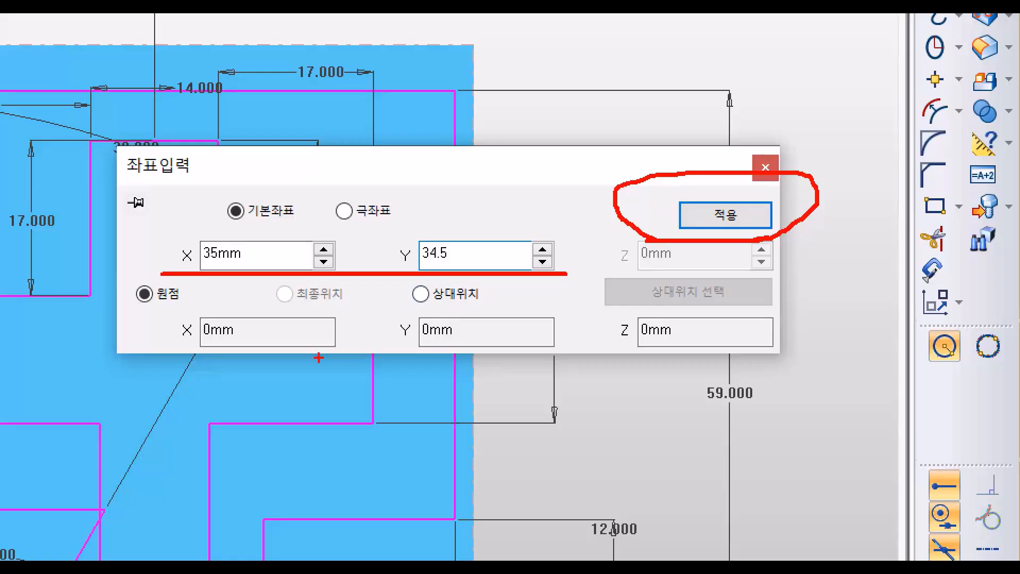
left_click_drag(174, 362, 390, 460, "ctrl+shift")
key("Escape")
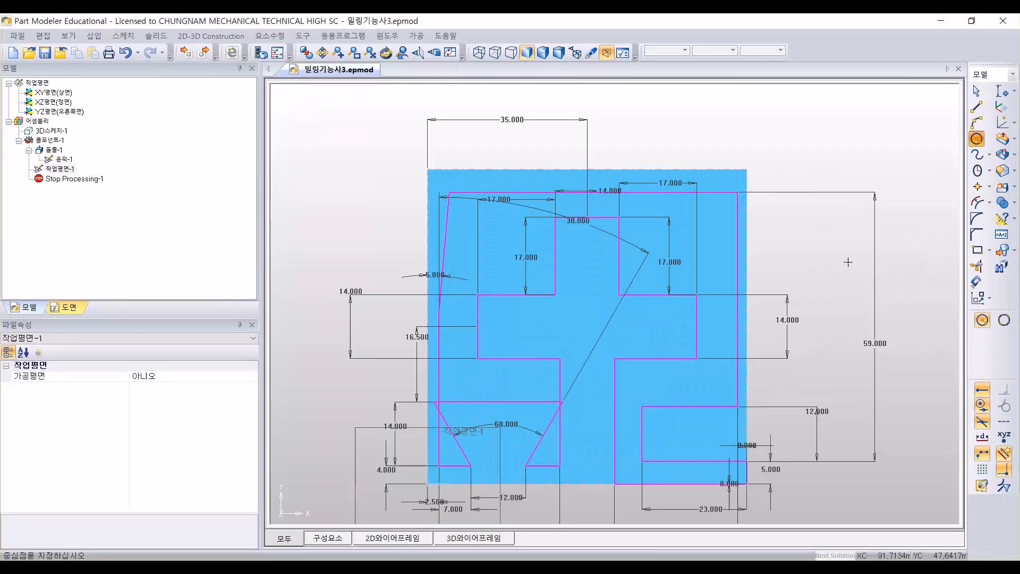
left_click(871, 257)
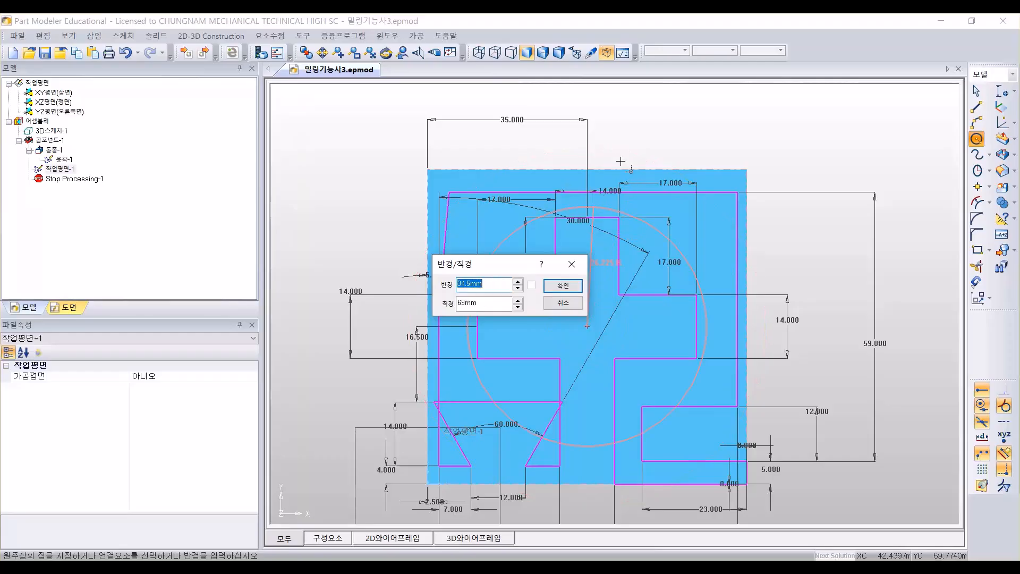
type("3")
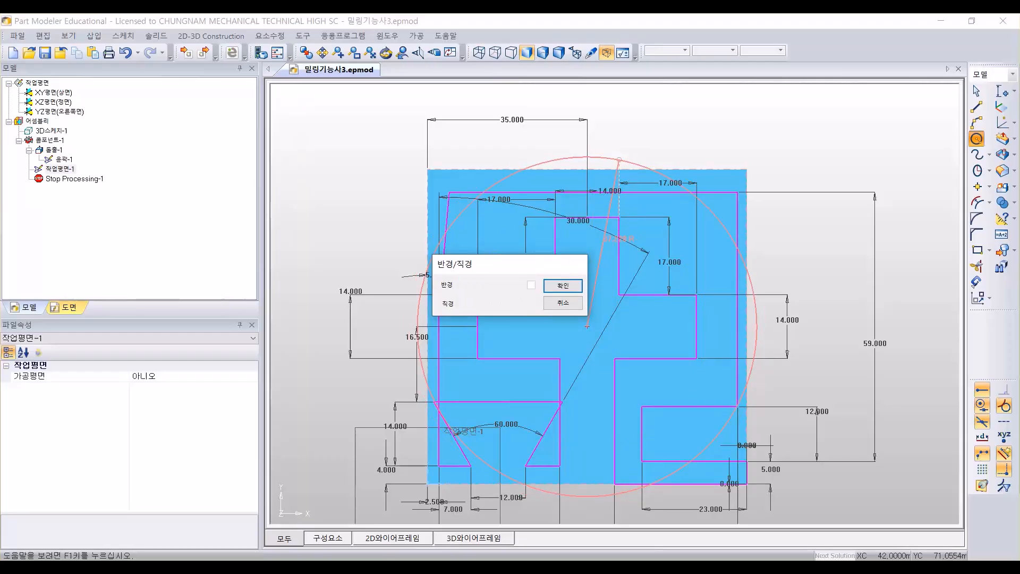
key("Return")
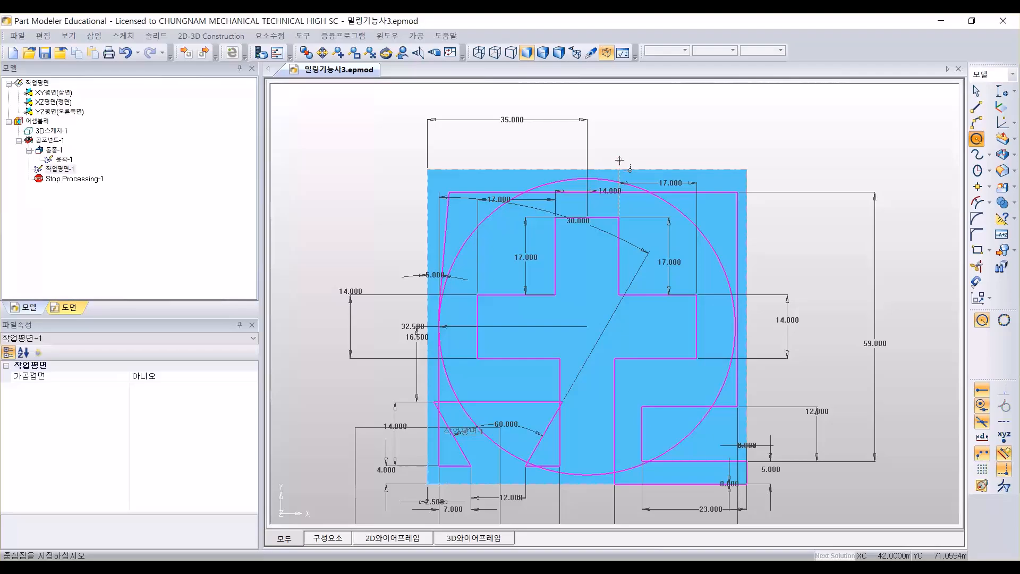
Step: Trim the large circle so that only its arc above the profile's top line remains
scroll(679, 177, "up", 1)
scroll(638, 171, "up", 1)
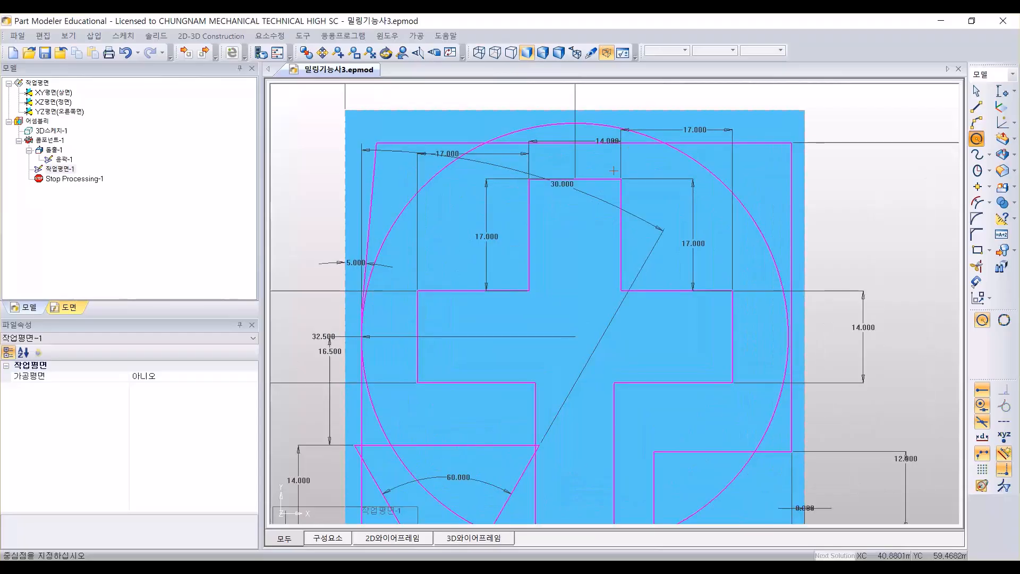
mouse_move(813, 204)
middle_mouse_down()
mouse_move(829, 228)
mouse_move(838, 304)
middle_mouse_up()
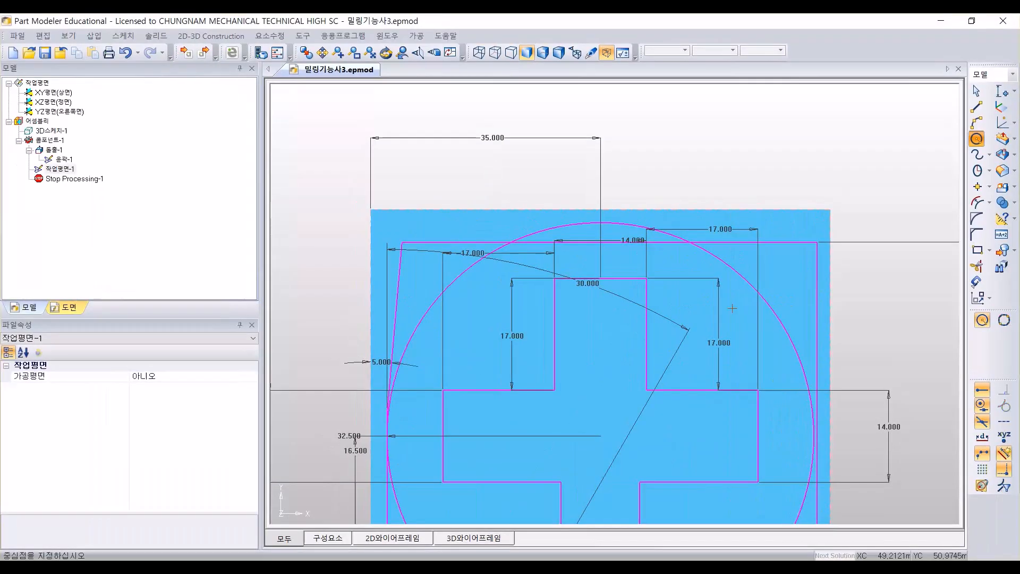
scroll(850, 239, "down", 3)
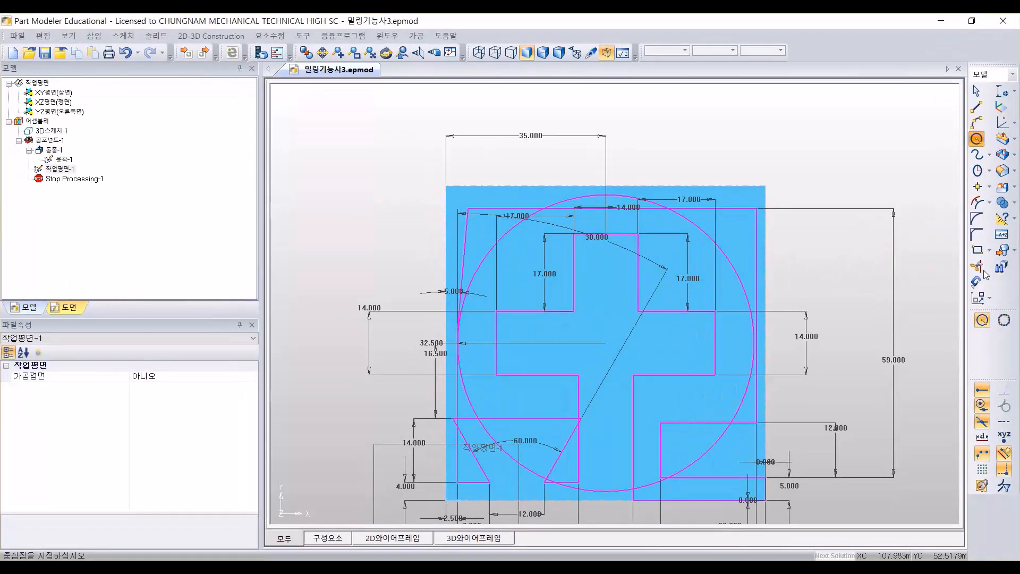
left_click(976, 265)
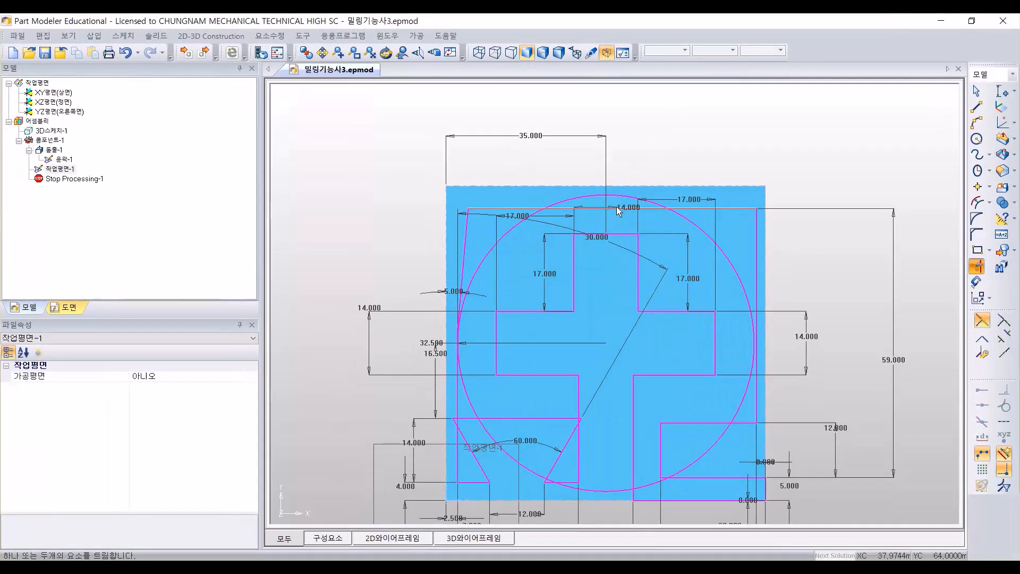
left_click(754, 340)
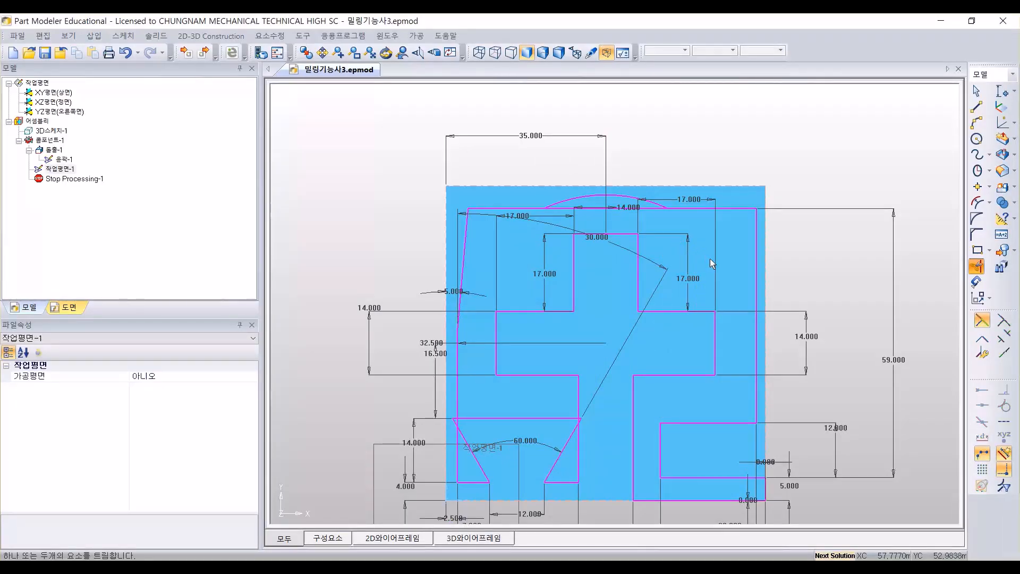
Step: Draw three circles of 7 mm radius, one in each of the left, upper and right arms of the cross-shaped pocket
middle_click_drag(711, 259, 678, 203)
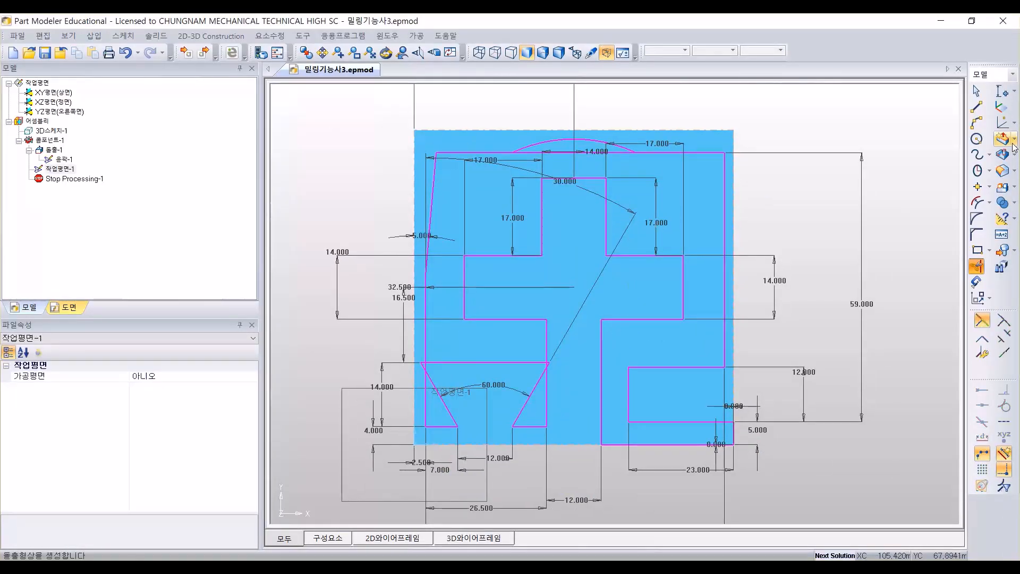
left_click(976, 139)
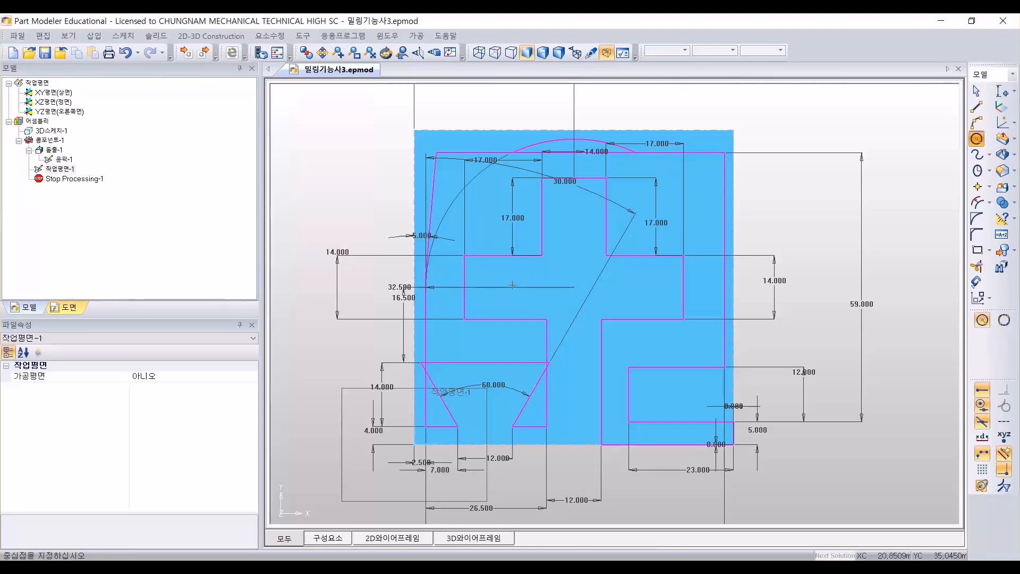
left_click(515, 285)
type("7")
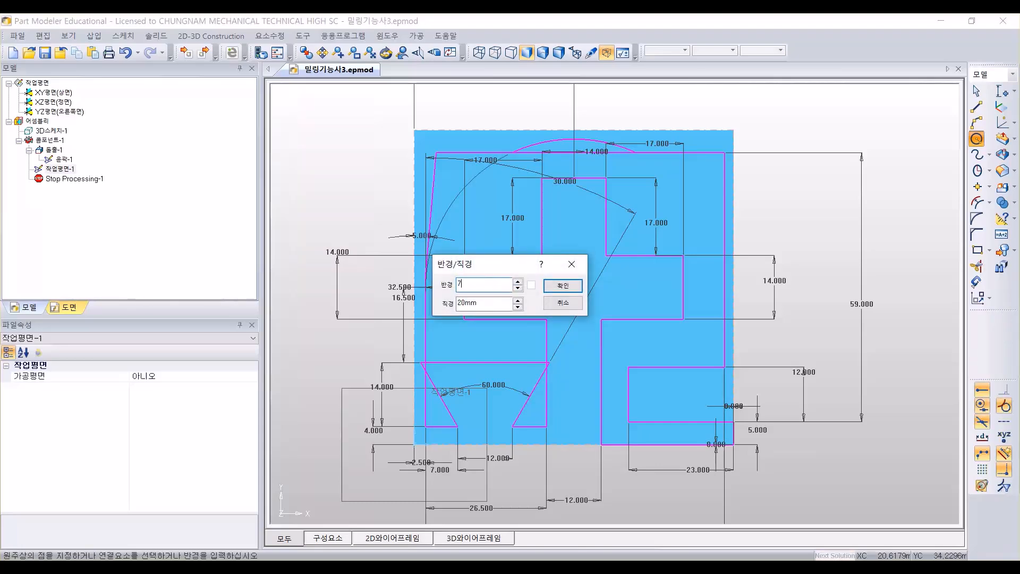
key("Return")
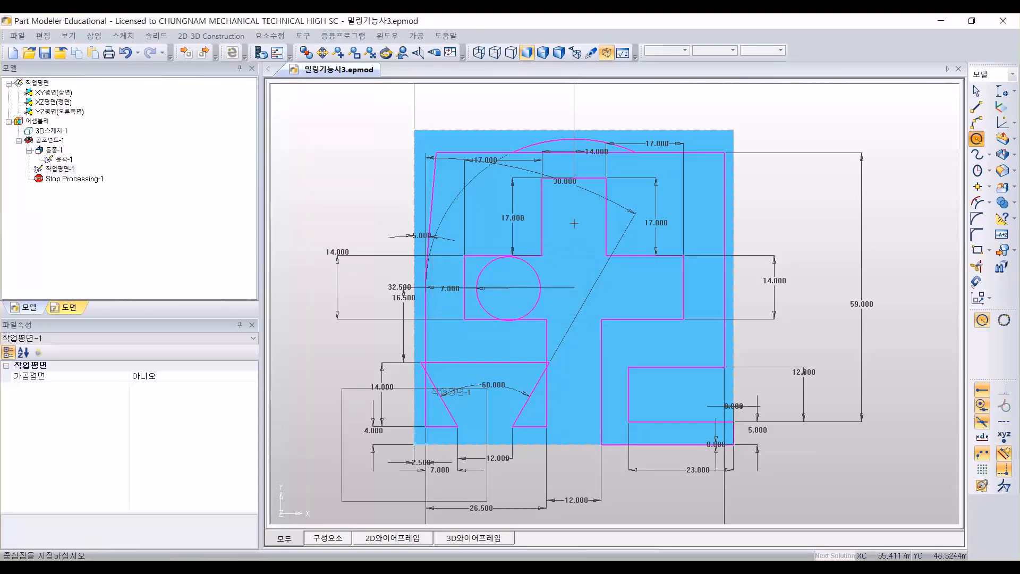
key("Return")
left_click(642, 288)
key("Return")
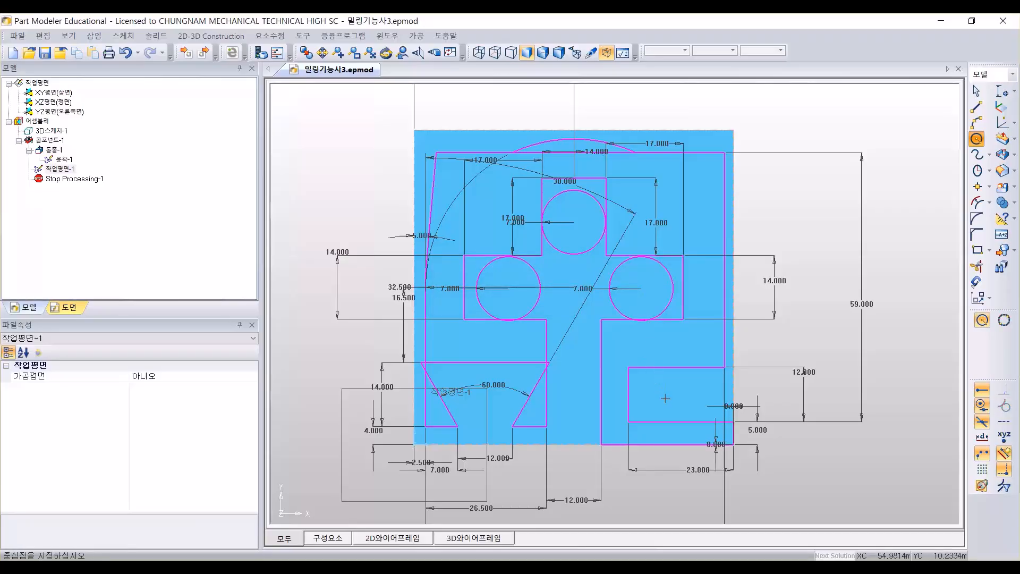
Step: Draw a circle of 6 mm radius inside the slot at the profile's lower right
left_click(665, 398)
type("6")
key("Return")
Step: Round the upper-left corner of the pocket's upper arm with a 7 mm radius, trimming the original lines
left_click(1002, 91)
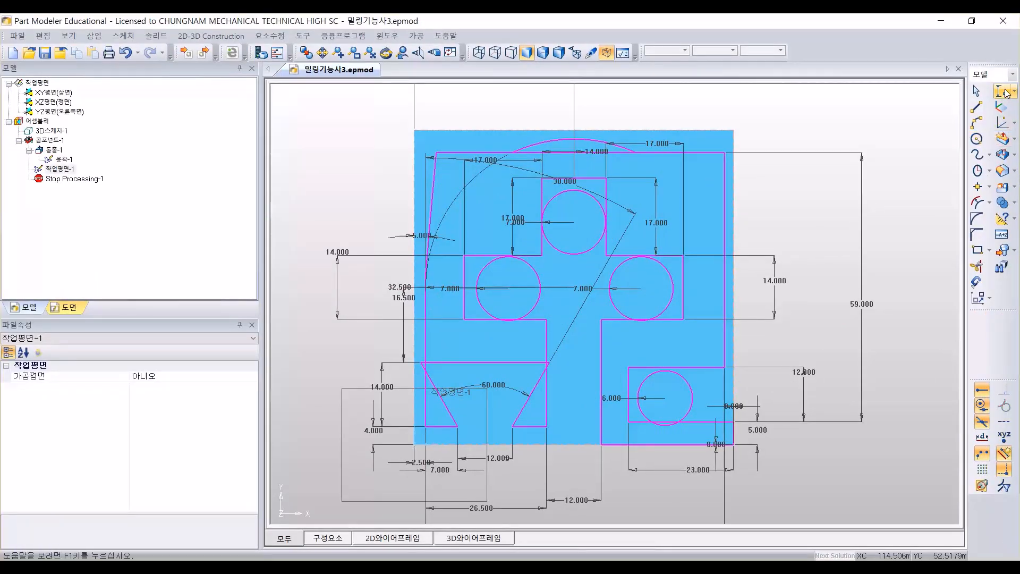
left_click_drag(694, 114, 774, 114)
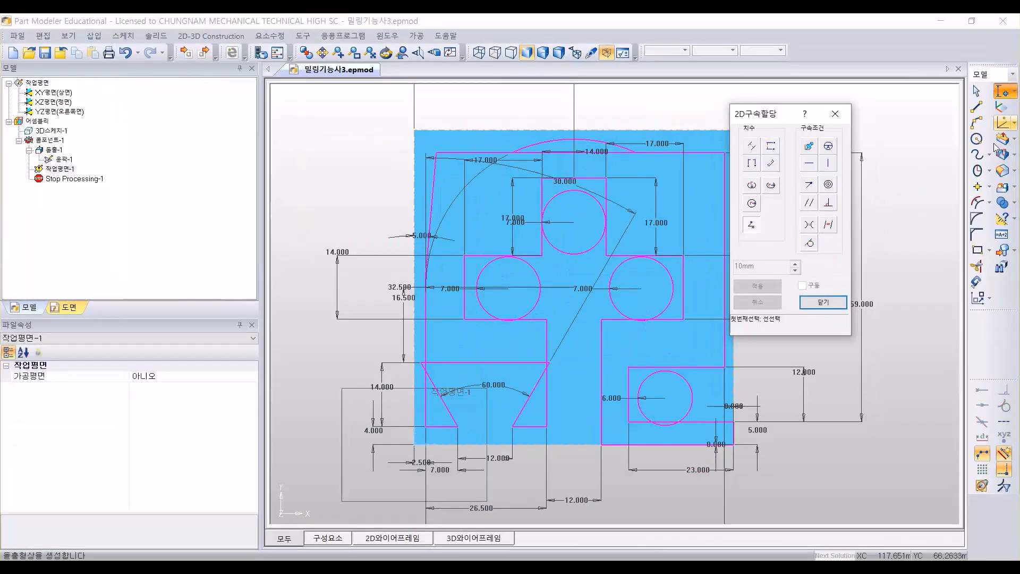
left_click(977, 216)
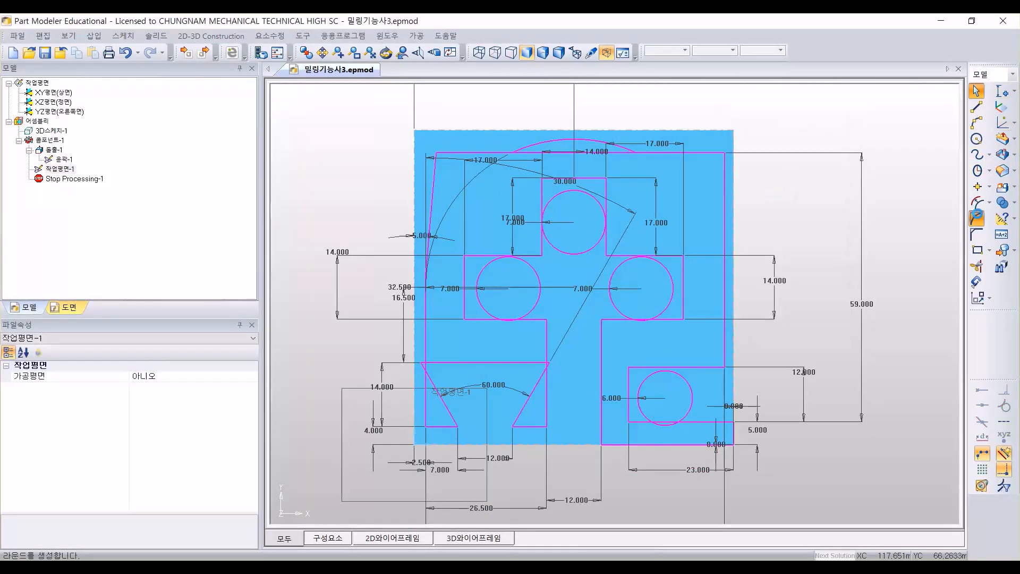
left_click(977, 216)
type("7")
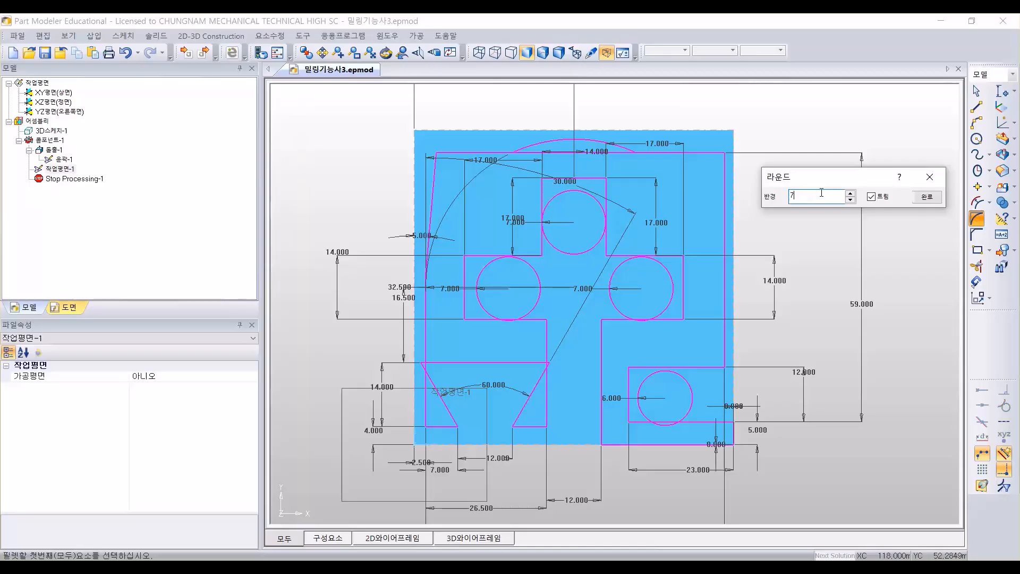
key("Return")
left_click(547, 184)
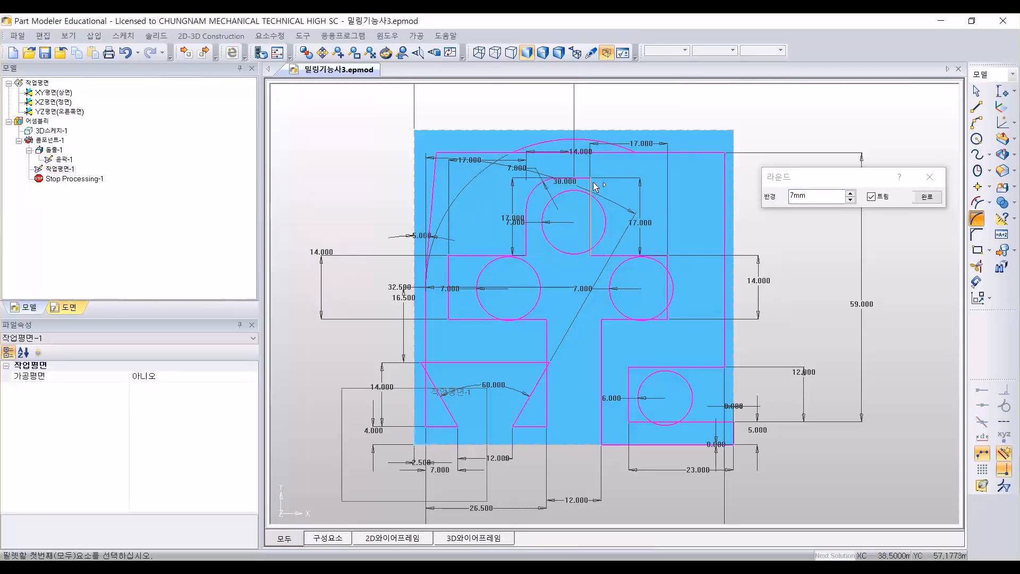
Step: Abandon rounding the upper arm's upper-right corner and undo the 7 mm round on its upper-left corner
left_click(585, 184)
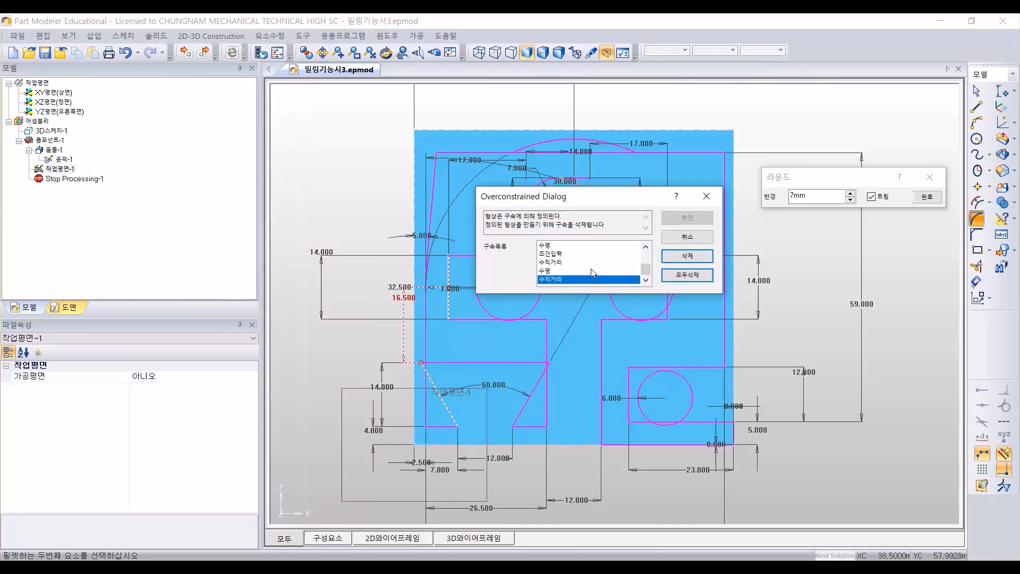
left_click(676, 278)
key("Escape")
key("ctrl+z")
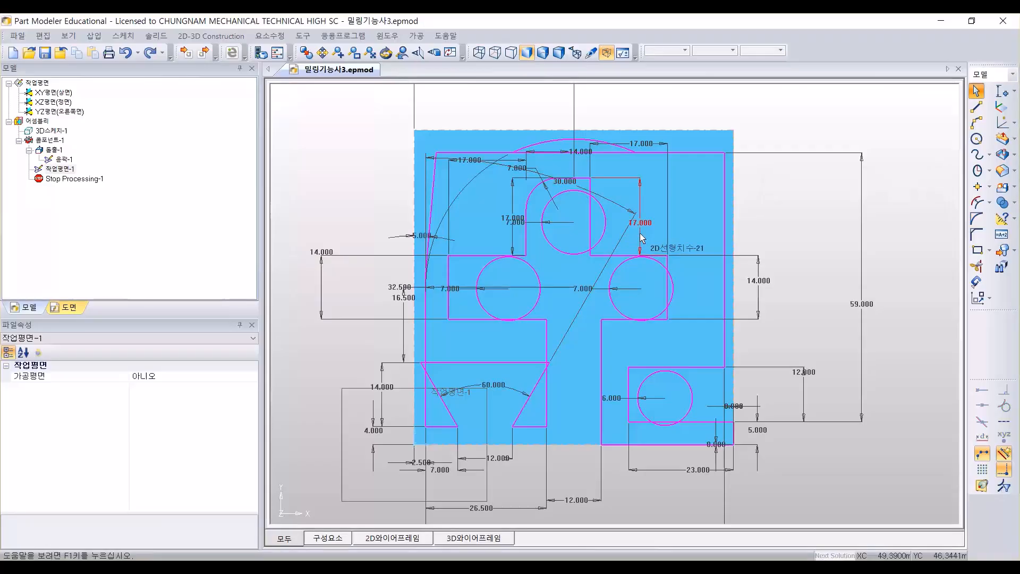
Step: Add a tangent constraint between the circle in the pocket's upper arm and the arm's top line
scroll(565, 234, "up", 3)
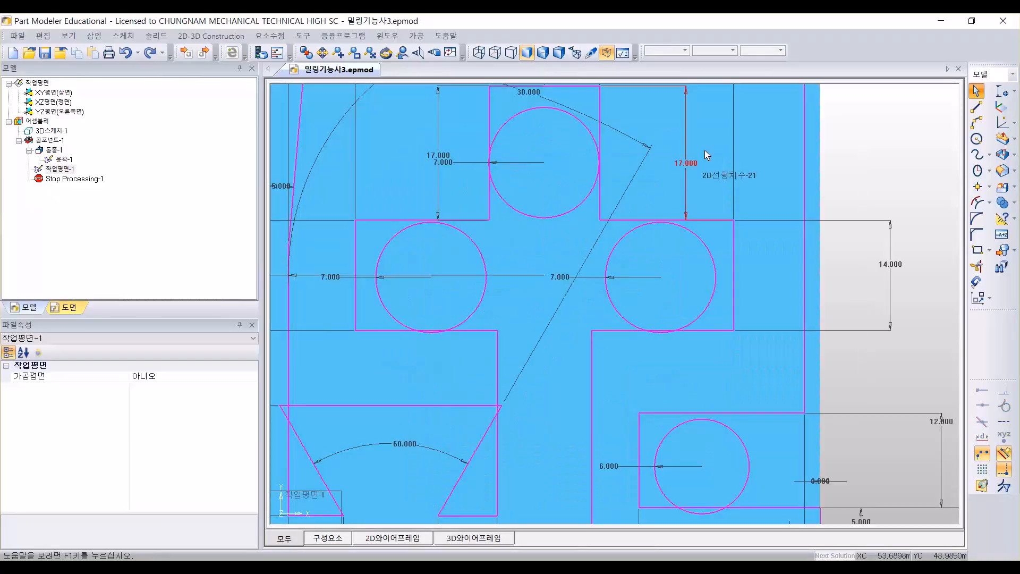
middle_click_drag(689, 159, 740, 247)
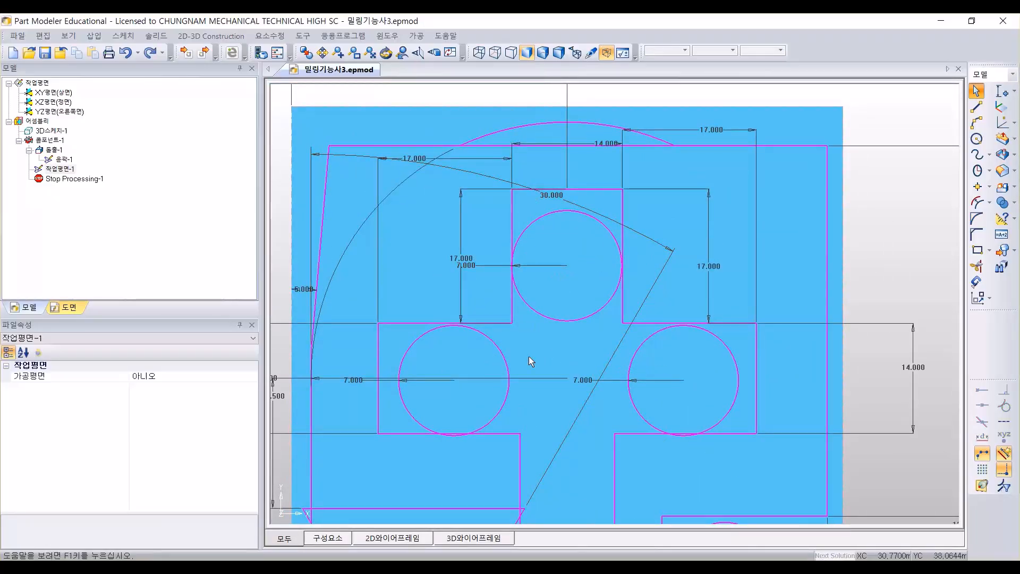
middle_click_drag(938, 261, 922, 191)
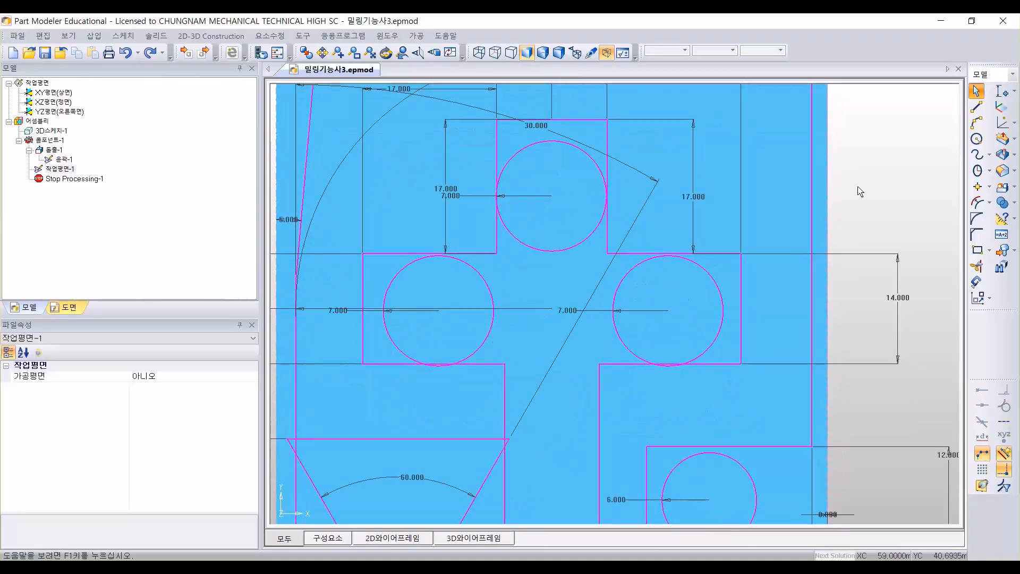
scroll(934, 261, "down", 2)
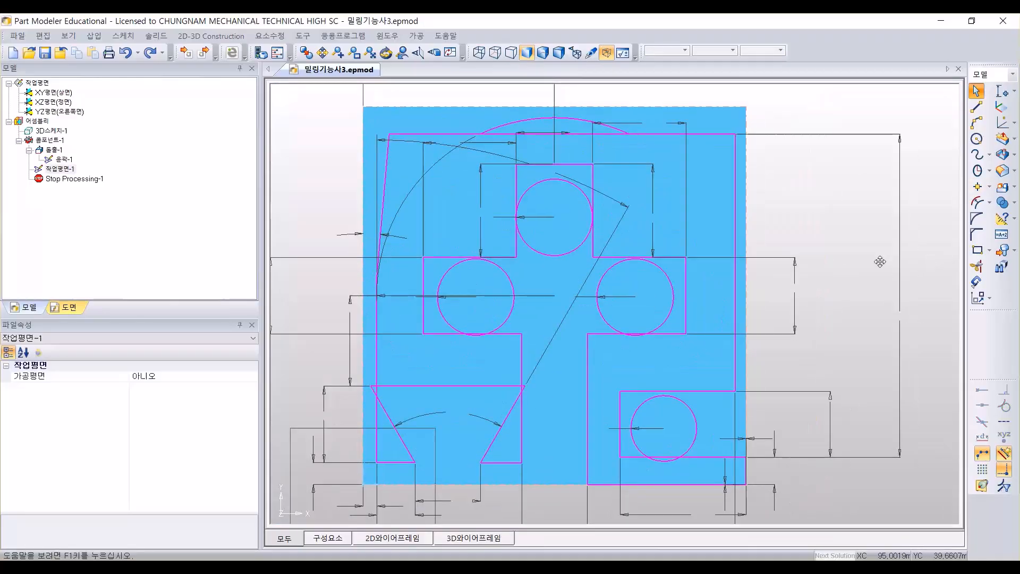
left_click(1005, 91)
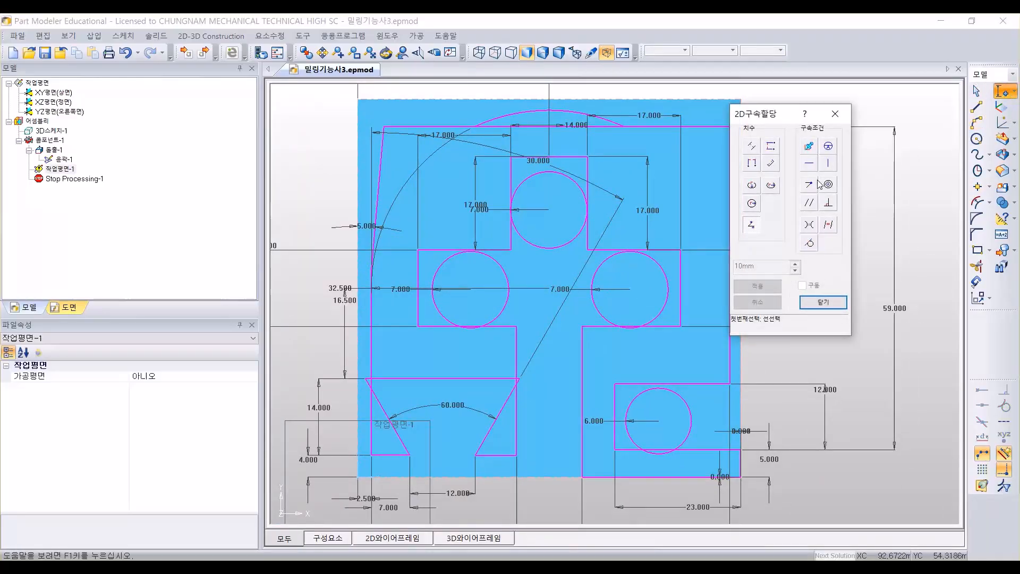
left_click(810, 244)
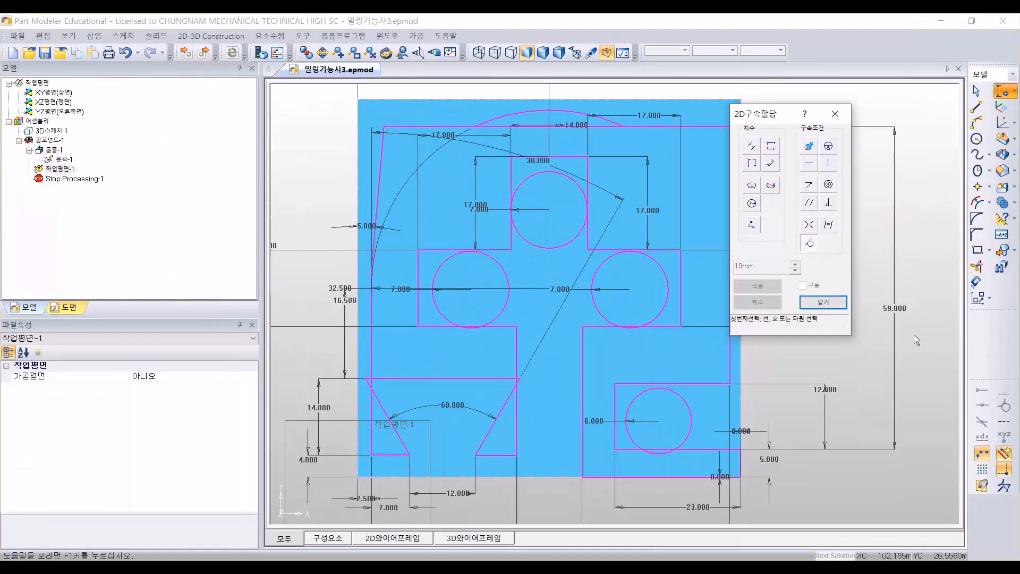
left_click(568, 175)
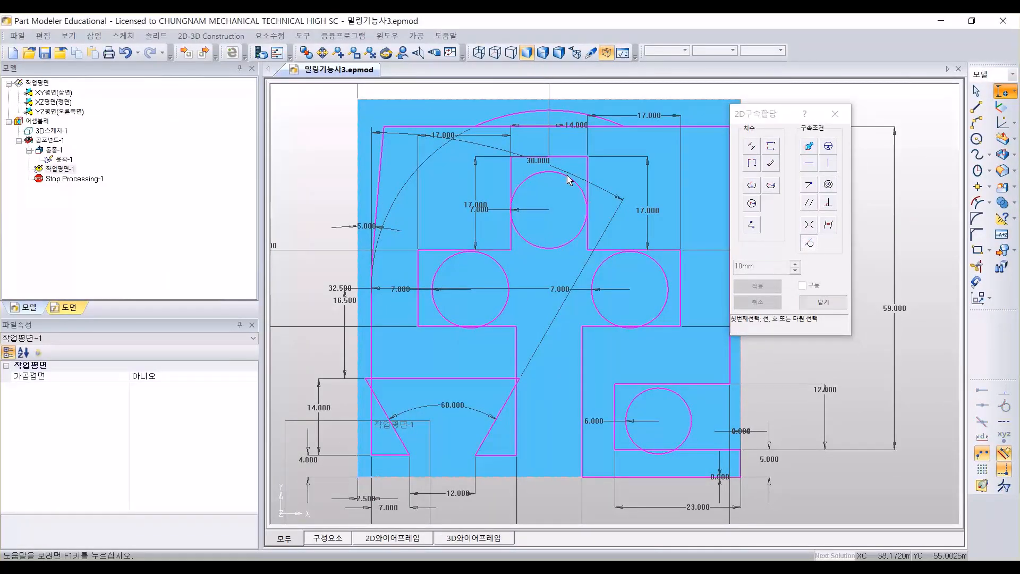
left_click(573, 157)
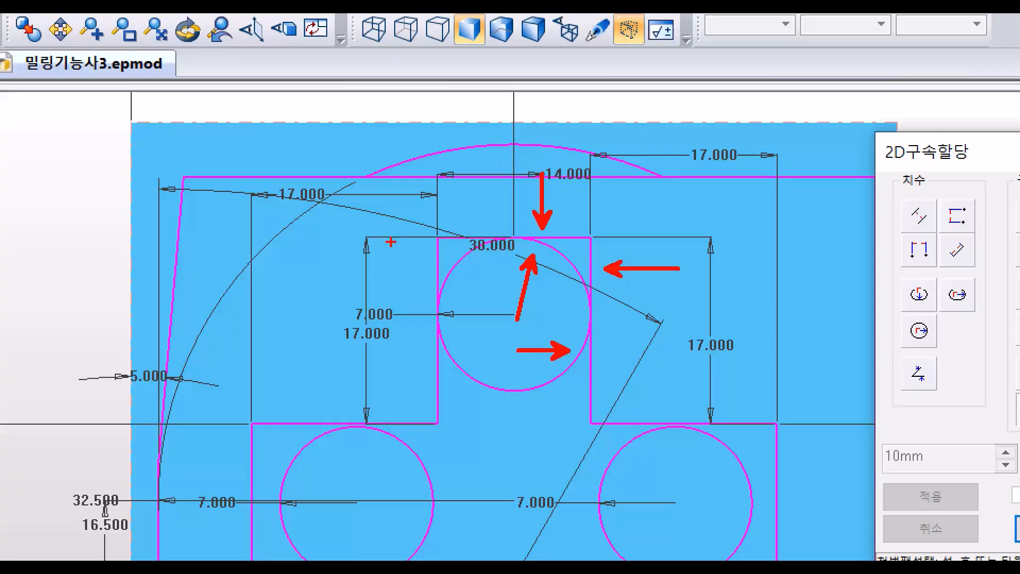
left_click_drag(336, 301, 375, 330)
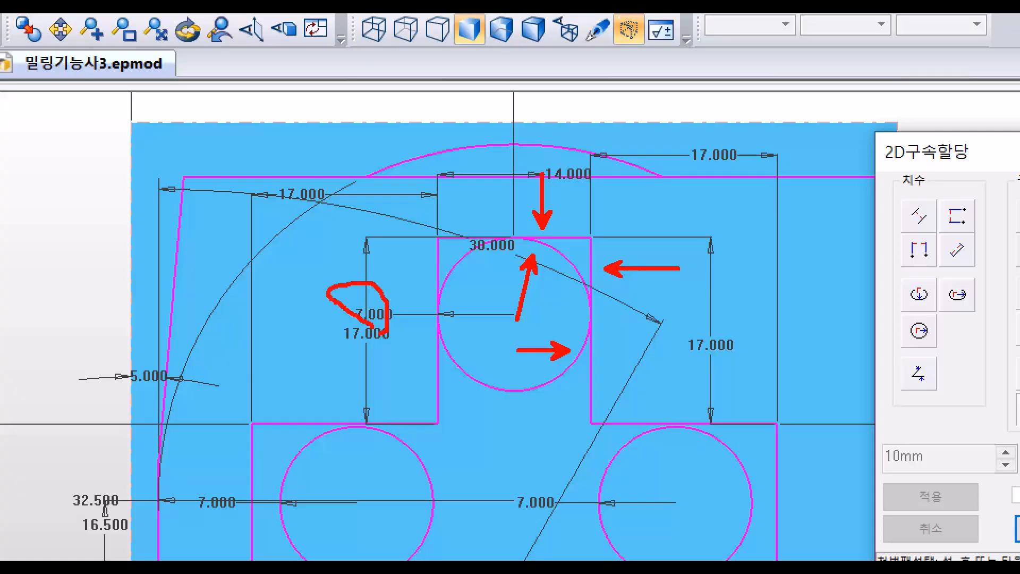
key("ctrl+z")
left_click_drag(422, 268, 361, 248, "ctrl+shift")
left_click_drag(428, 259, 368, 284)
left_click_drag(367, 239, 453, 303)
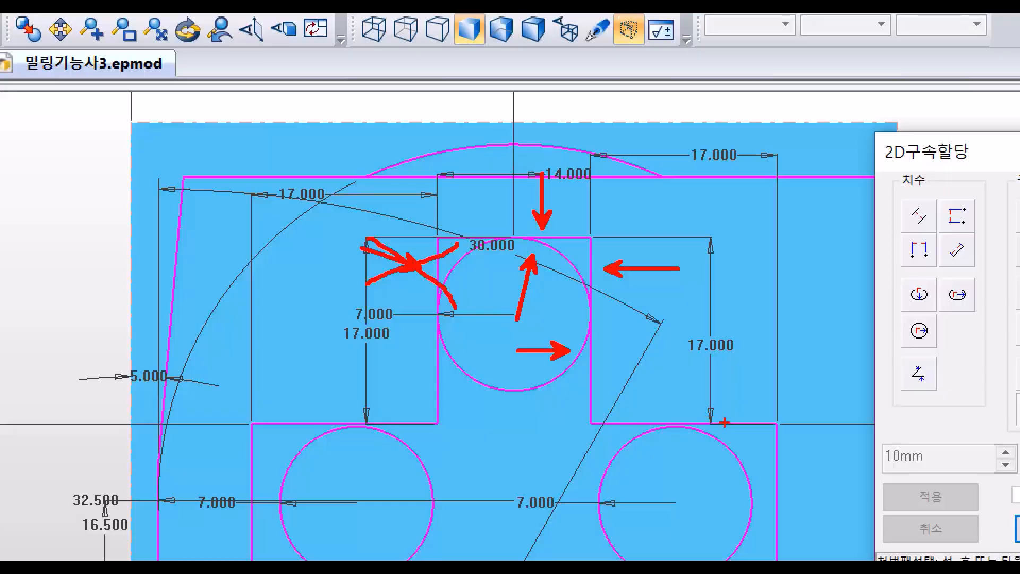
key("Escape")
Step: Constrain the left arm's circle tangent to the arm's vertical end line and its upper line
scroll(437, 285, "up", 3)
middle_click_drag(327, 239, 470, 237)
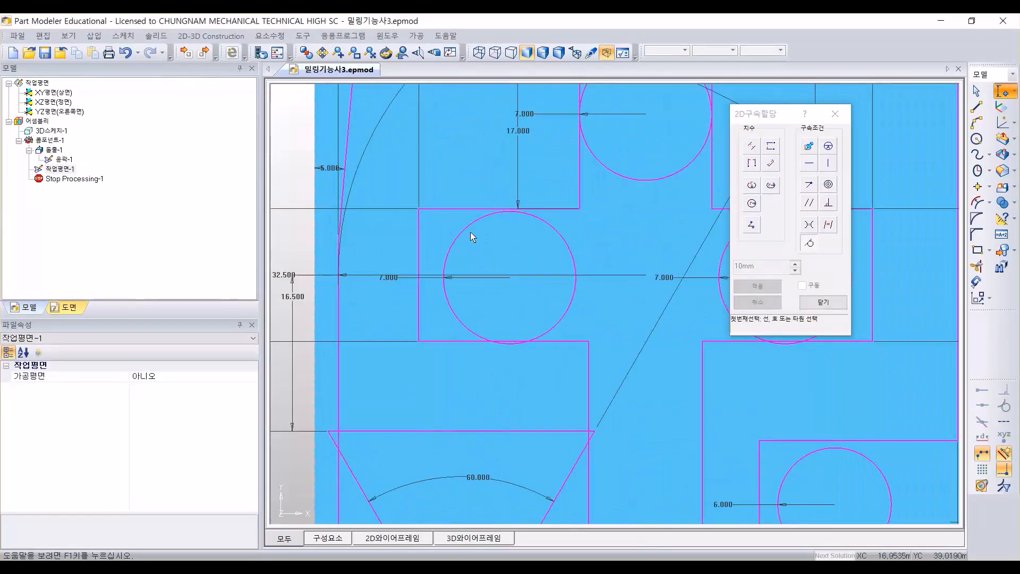
left_click(464, 230)
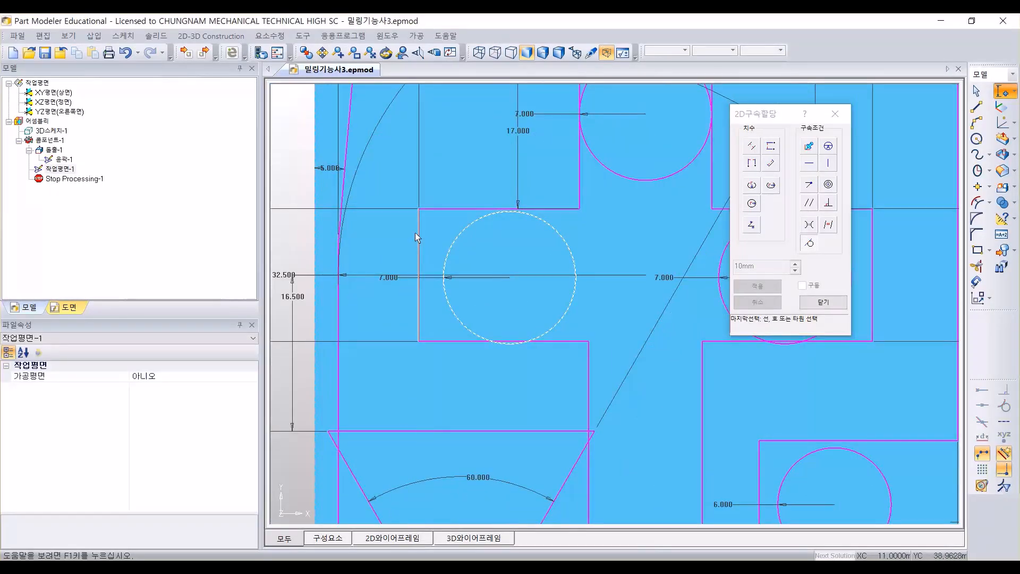
left_click(418, 237)
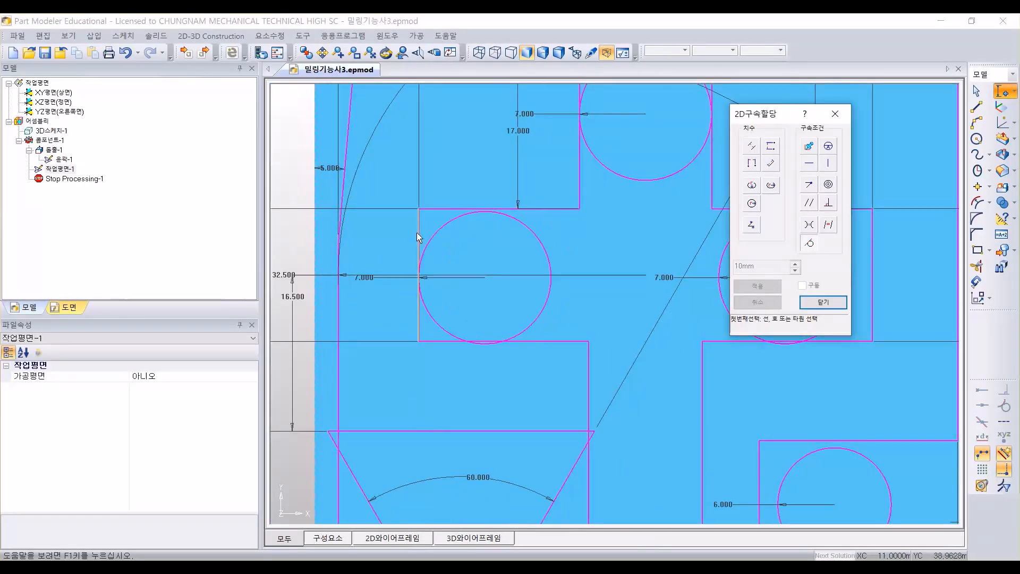
left_click(521, 224)
left_click(514, 210)
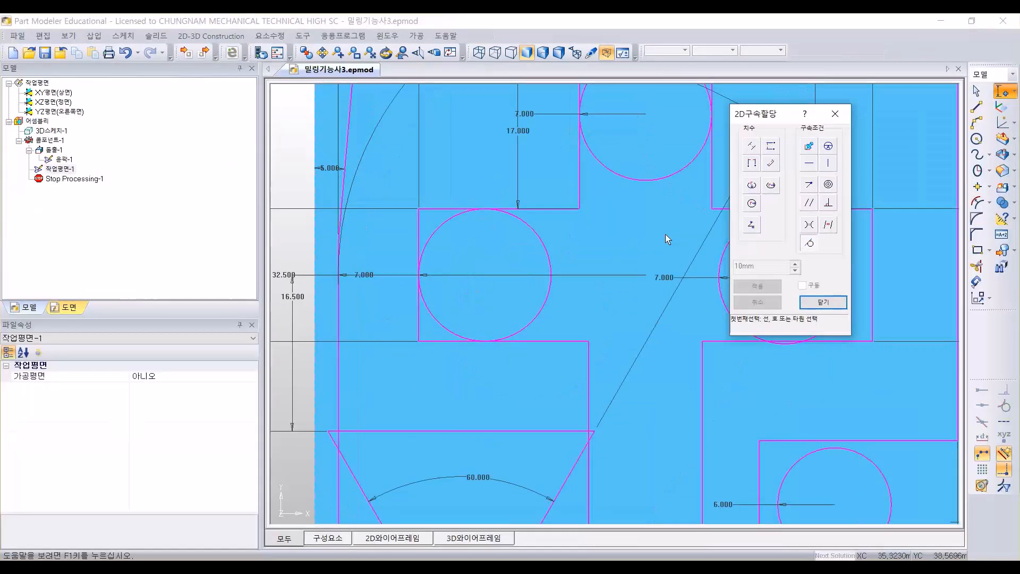
Step: Constrain the right arm's circle tangent to the arm's upper line and its vertical end line
scroll(586, 269, "up", 2)
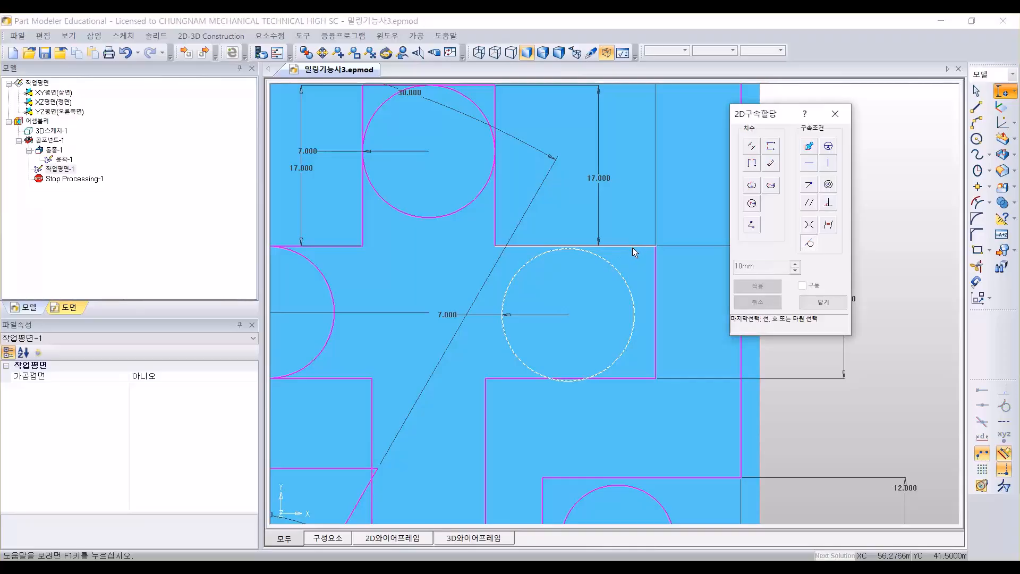
left_click(631, 280)
left_click(655, 281)
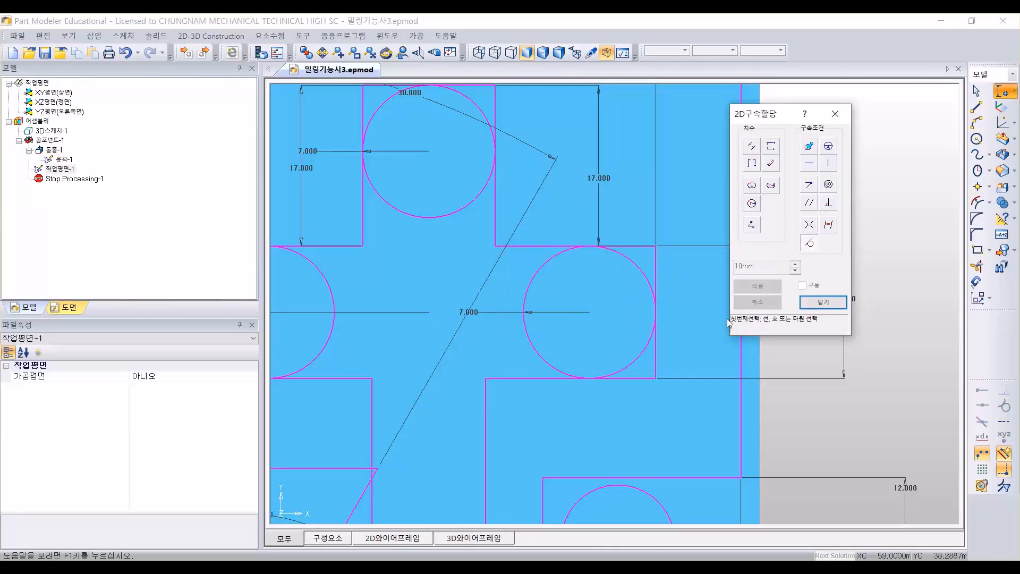
Step: Constrain the 6 mm radius circle in the lower-right slot tangent to the slot's upper line and inner end line
middle_click_drag(707, 342, 635, 186)
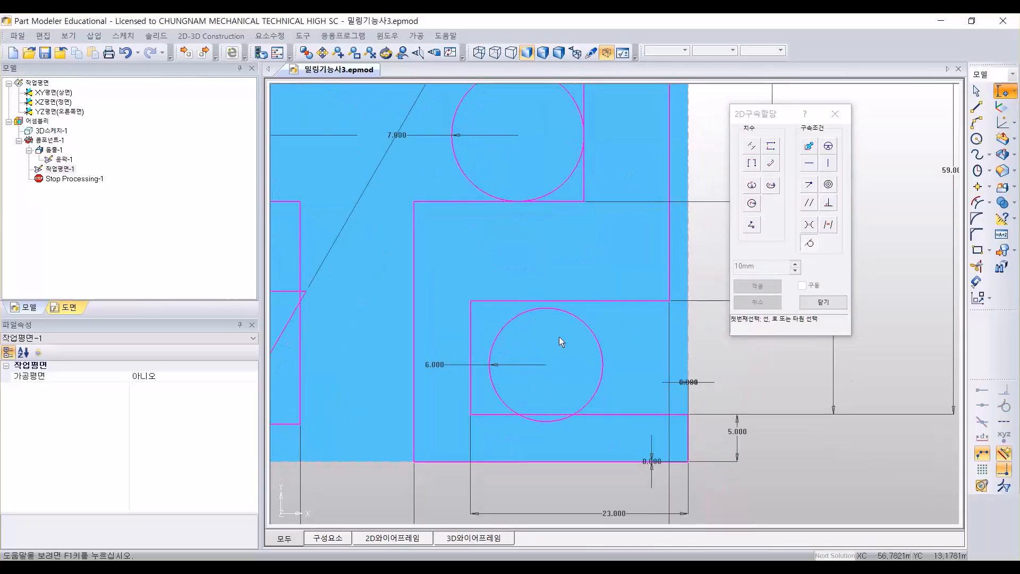
left_click(529, 314)
left_click(526, 302)
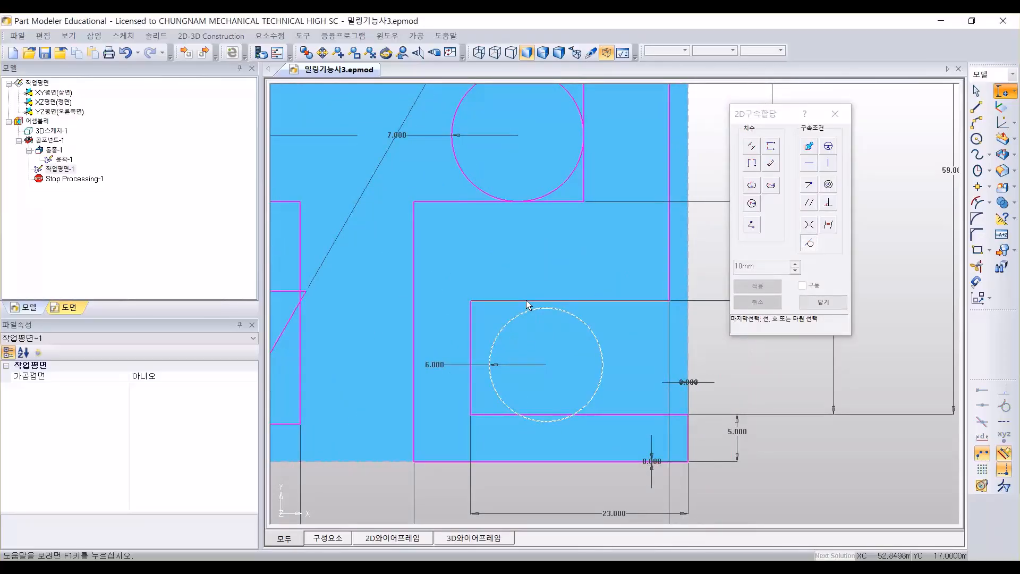
left_click(471, 324)
scroll(606, 232, "down", 3)
middle_click_drag(506, 250, 617, 321)
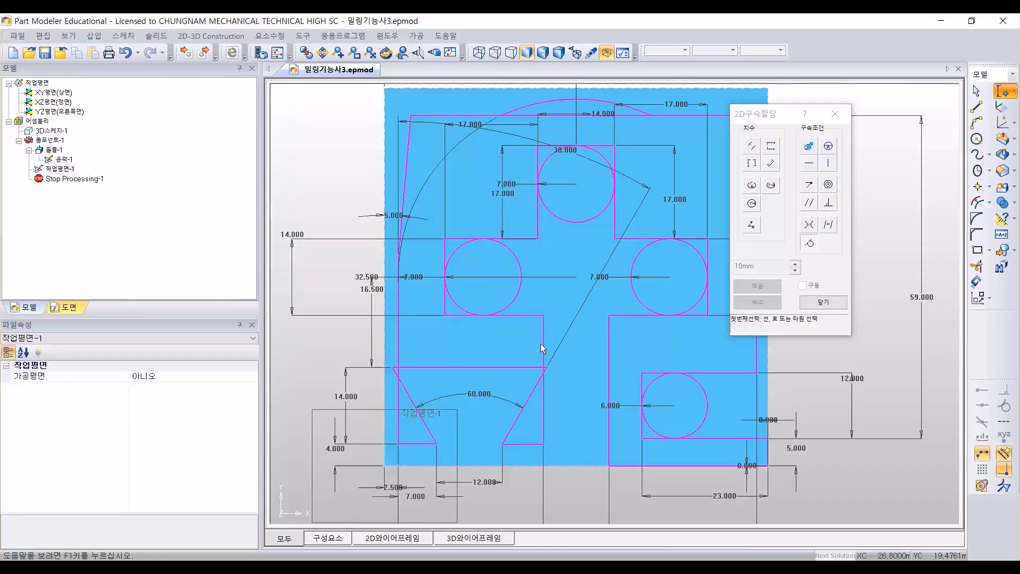
left_click(823, 301)
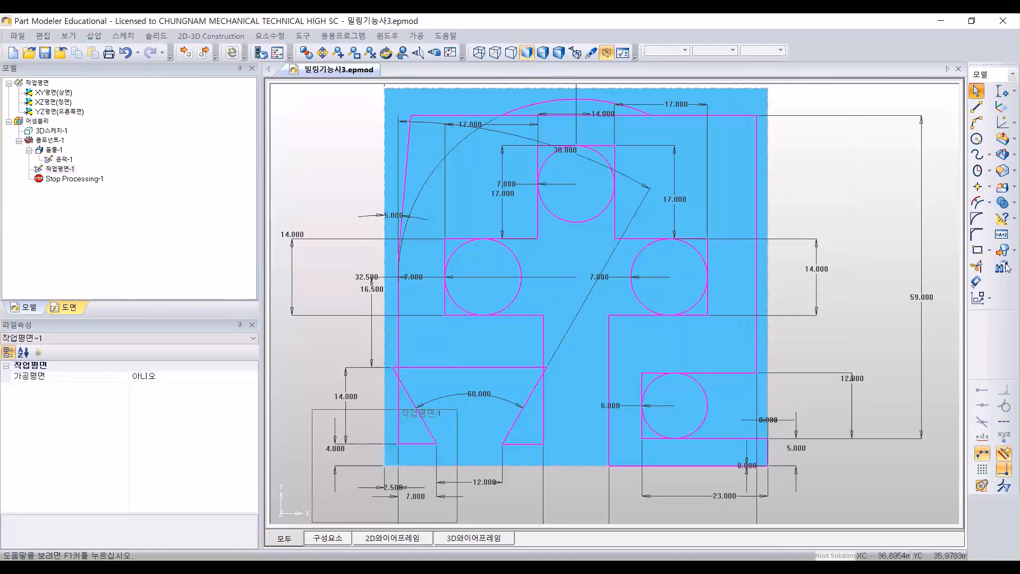
left_click(976, 267)
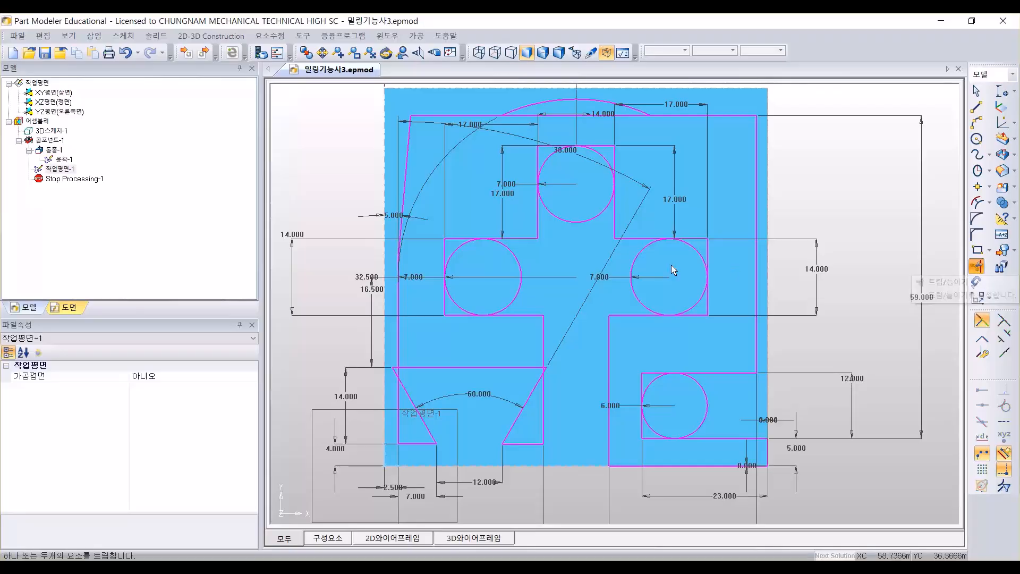
left_click(701, 253)
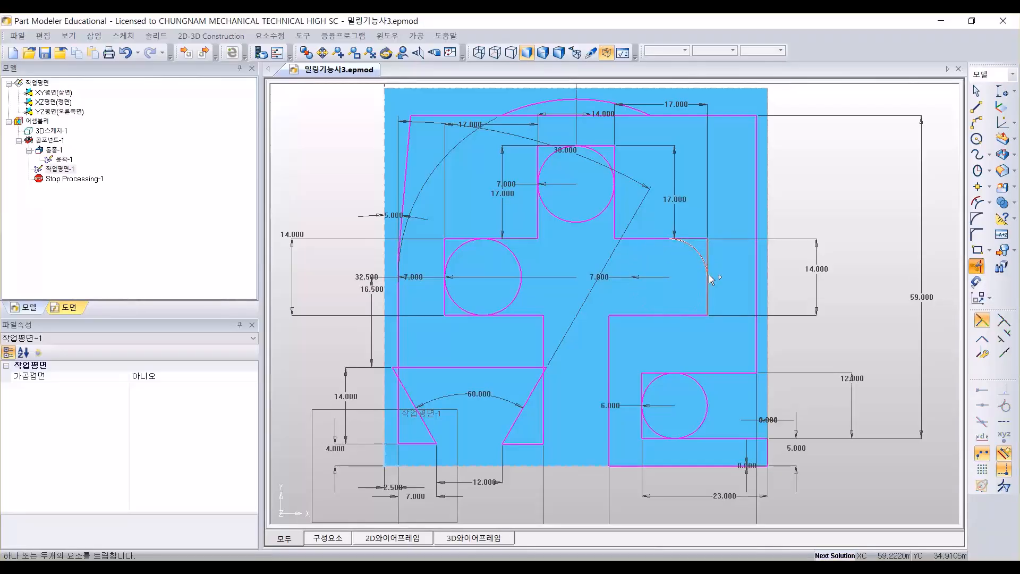
left_click(708, 274)
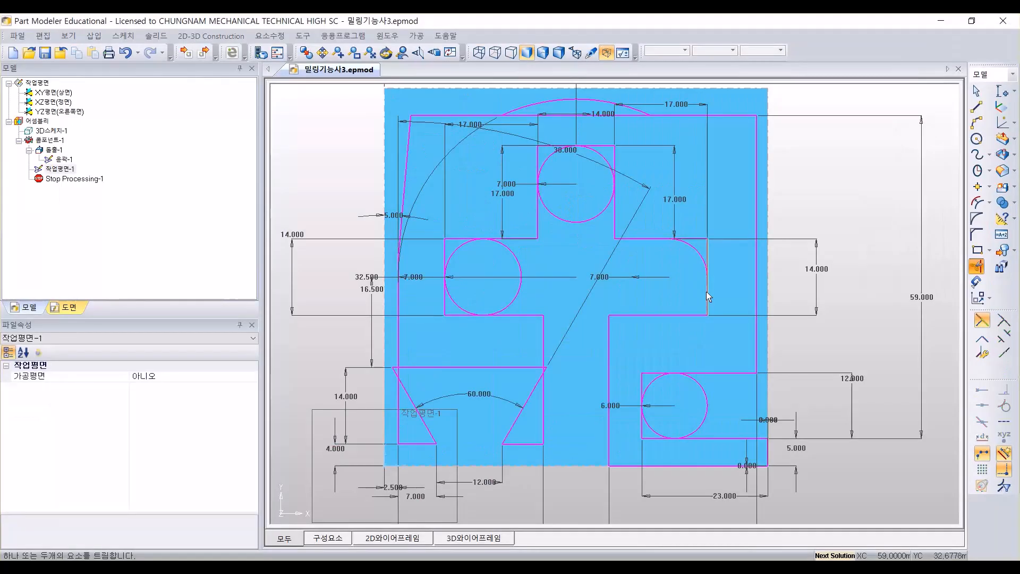
key("ctrl+z")
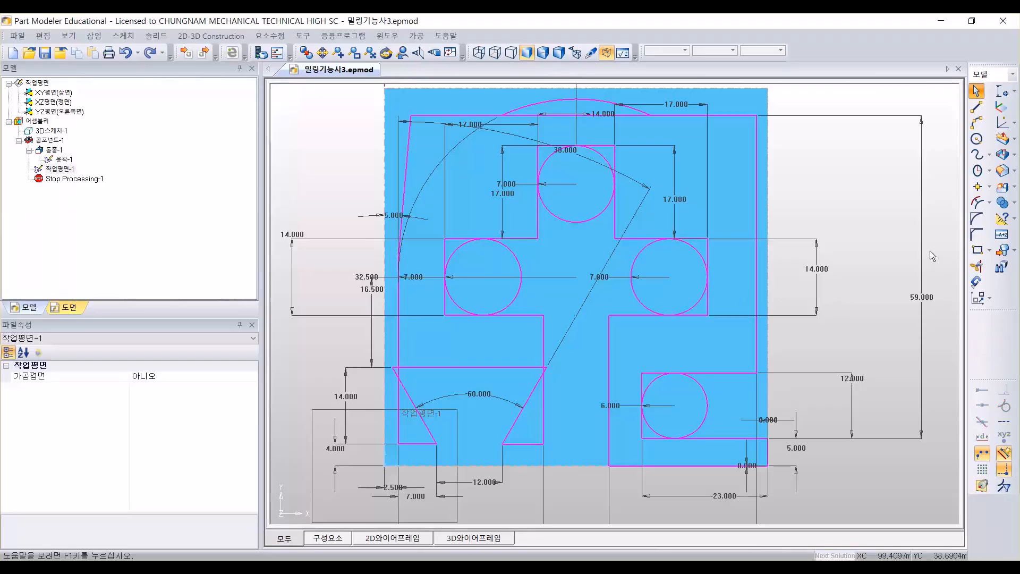
Step: Set the trim options so that the selected area is removed instead of kept
left_click(977, 268)
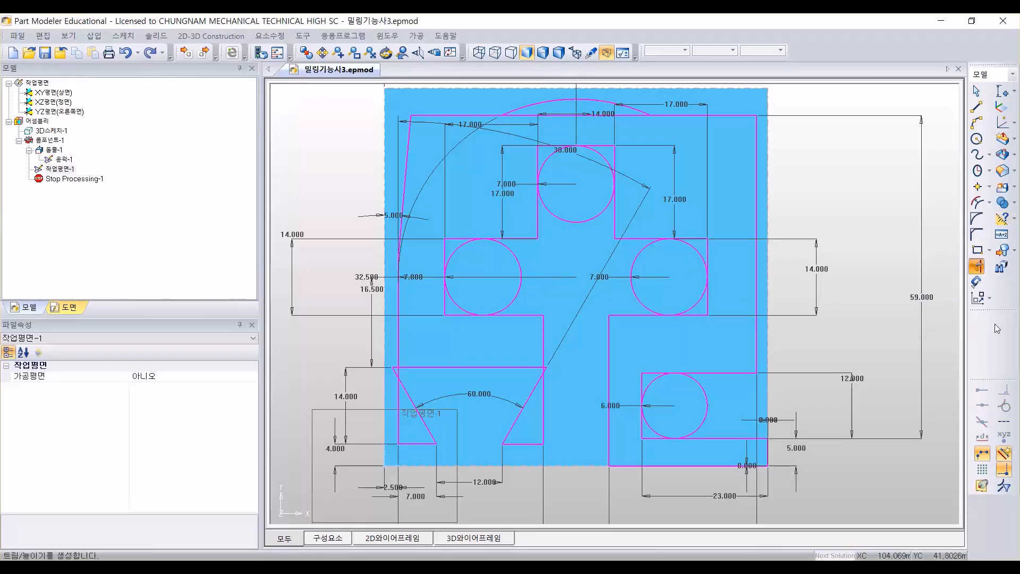
left_click(981, 353)
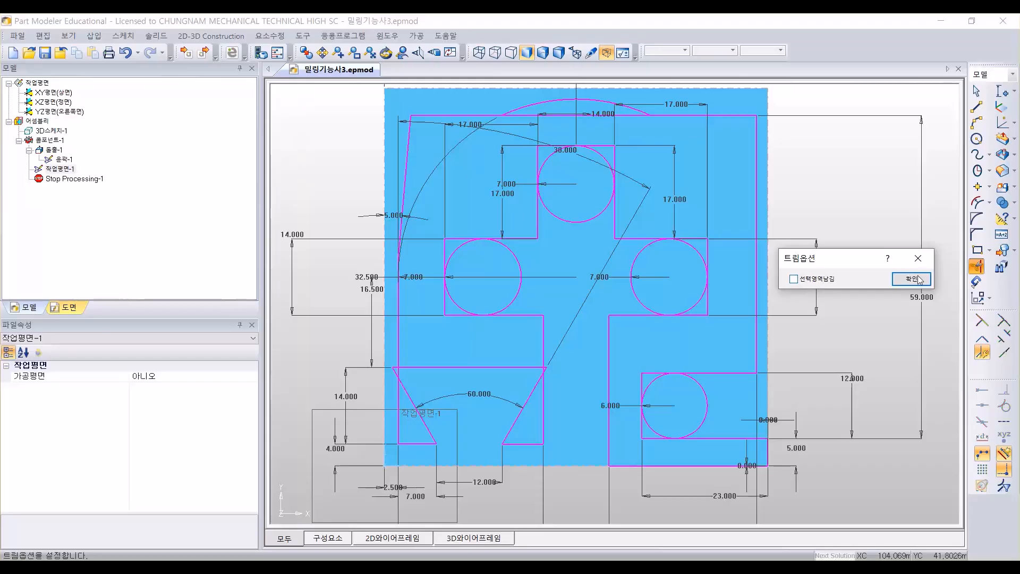
left_click(919, 280)
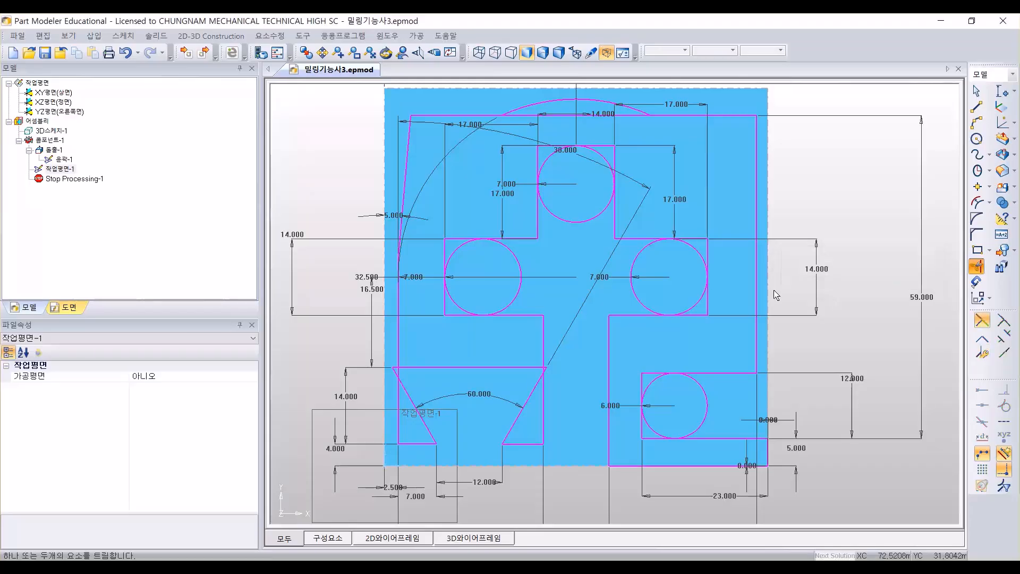
Step: Trim away the inner halves of the three pocket-arm circles and the side-line ends extending beyond the arcs
left_click(646, 255)
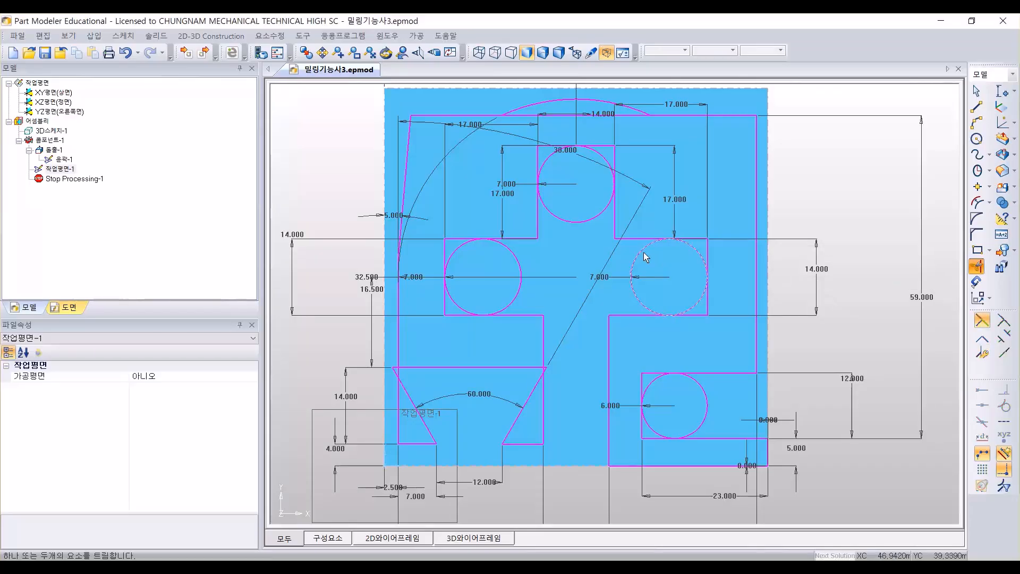
left_click(562, 219)
left_click(520, 260)
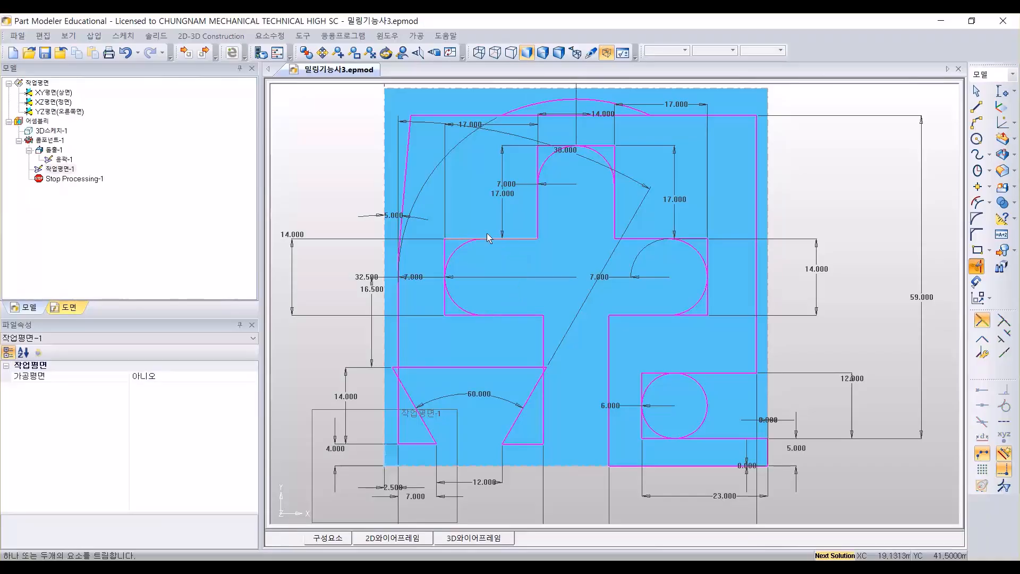
left_click(447, 245)
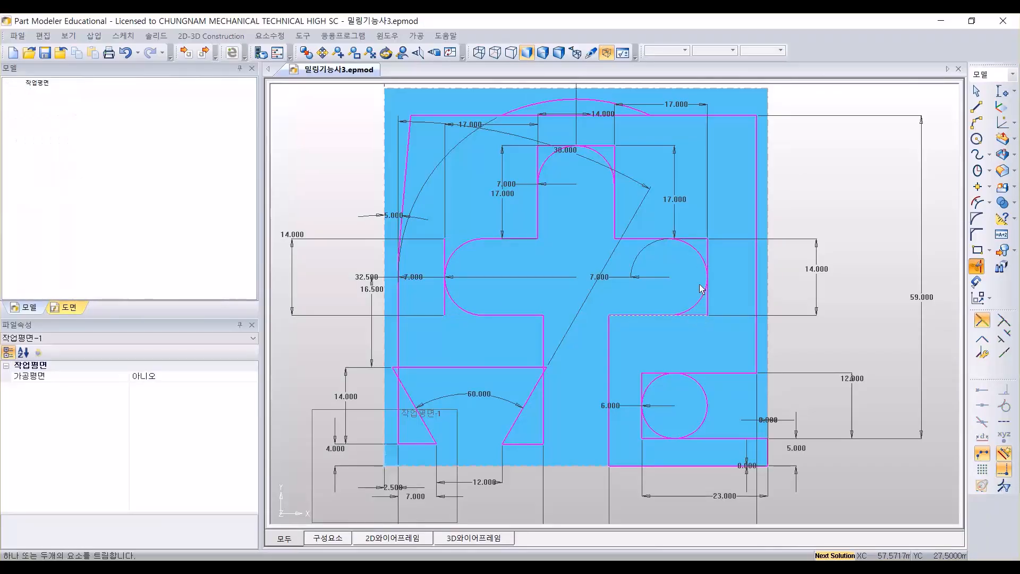
left_click(690, 240)
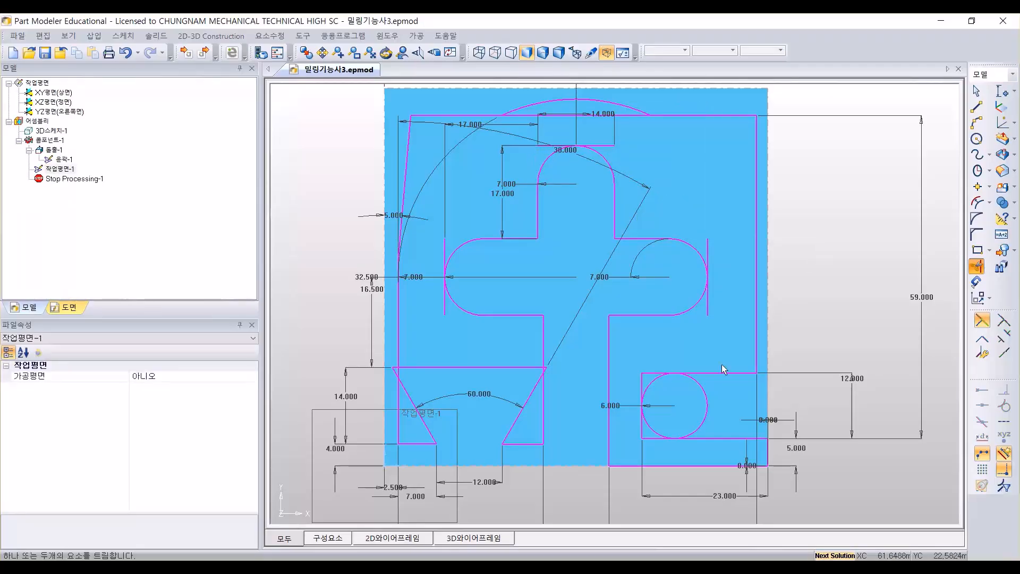
Step: Trim the lower-right slot's circle and both line ends so that the 6 mm arc forms its rounded end
left_click(653, 376)
left_click(653, 438)
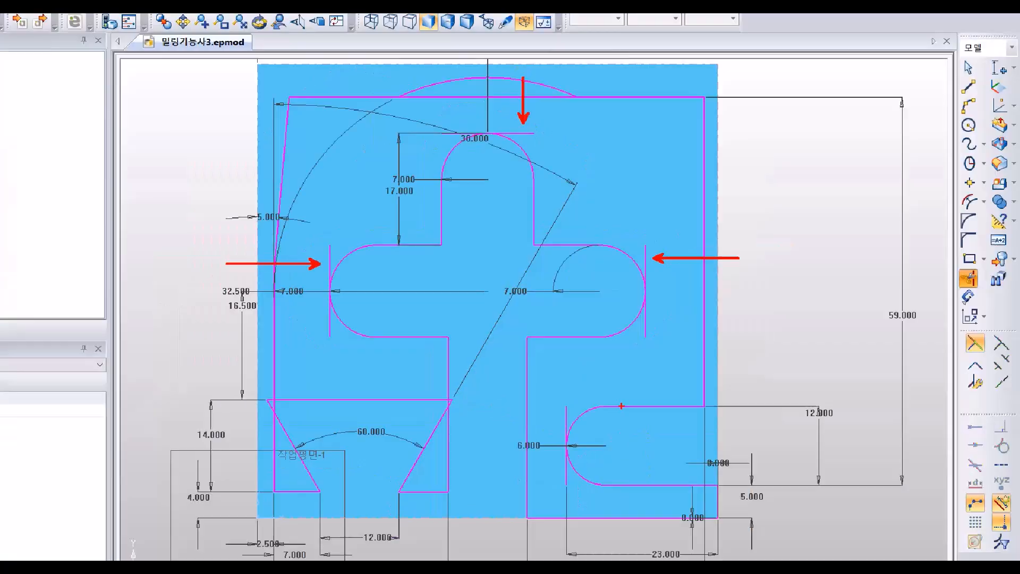
left_click(645, 432)
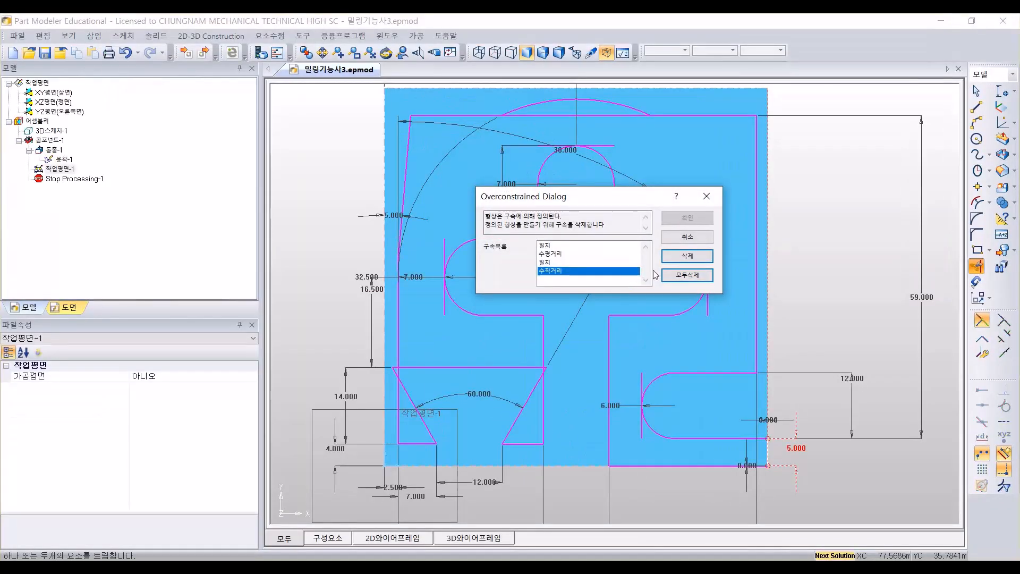
key("Escape")
Step: Undo the trims on the lower-right slot, the side-line ends, and the upper and left arm circles
key("ctrl+z")
key("ctrl+z")
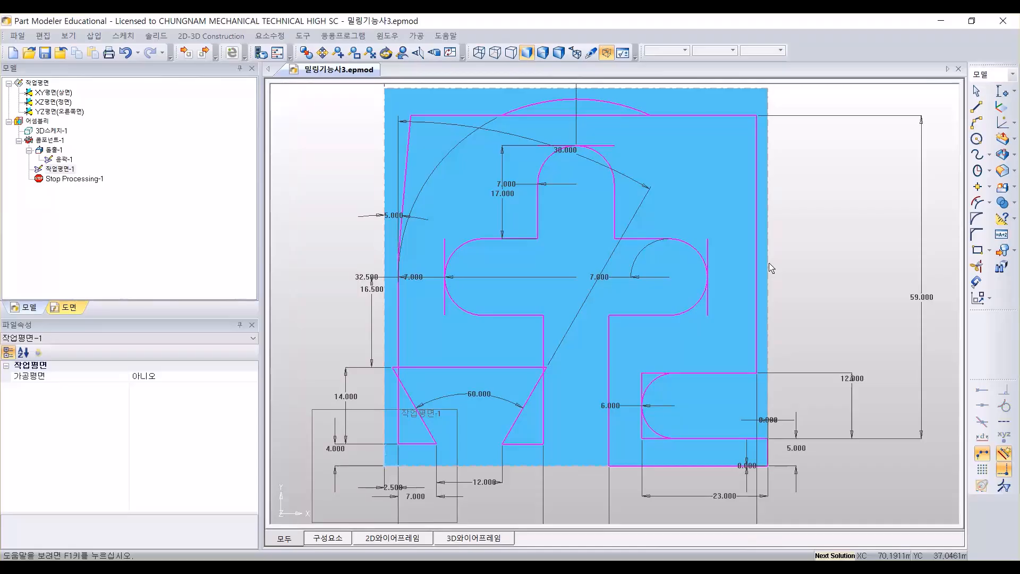
key("ctrl+z")
key("ctrl+z")
key("ctrl+s")
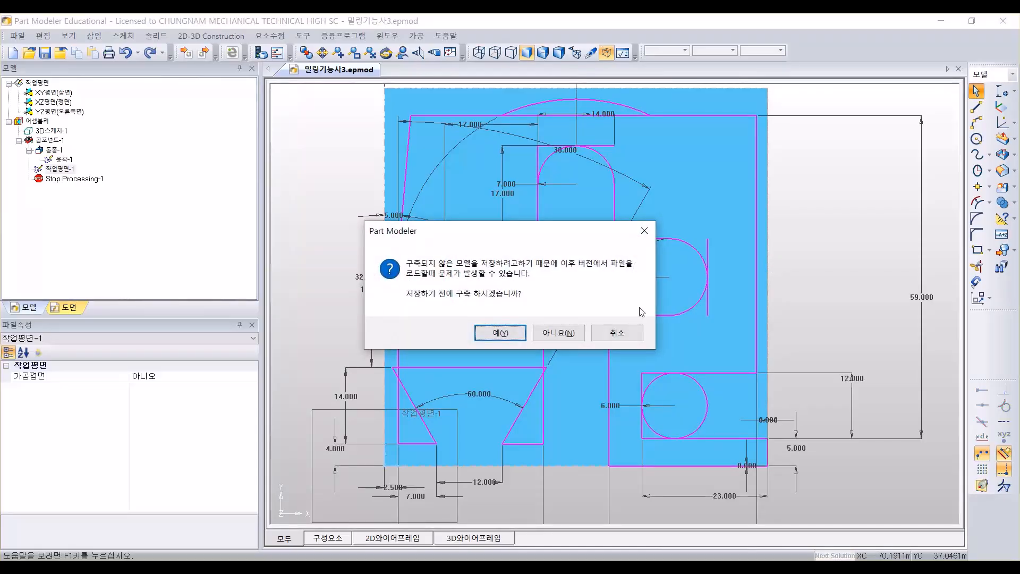
left_click(629, 336)
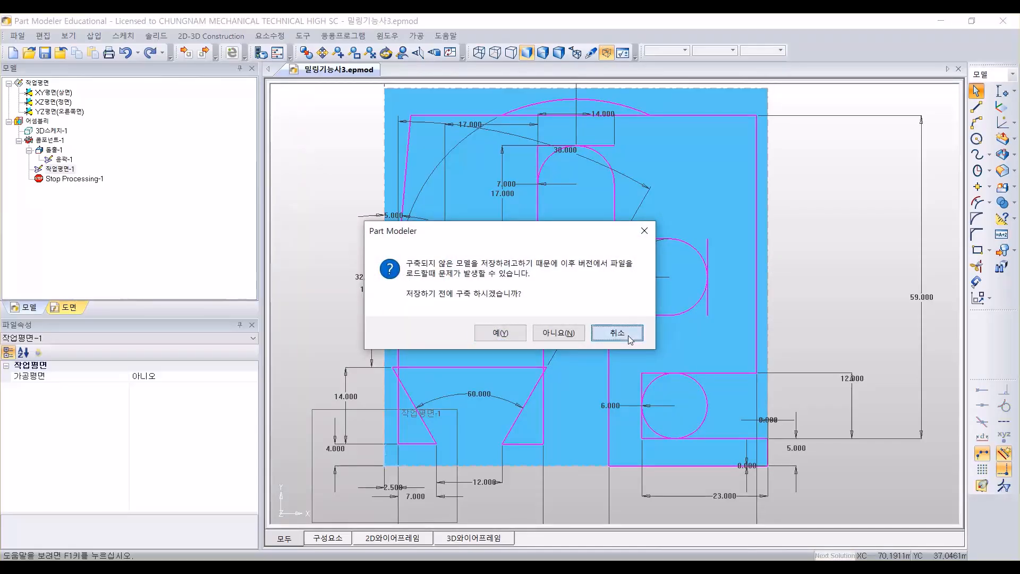
key("ctrl+z")
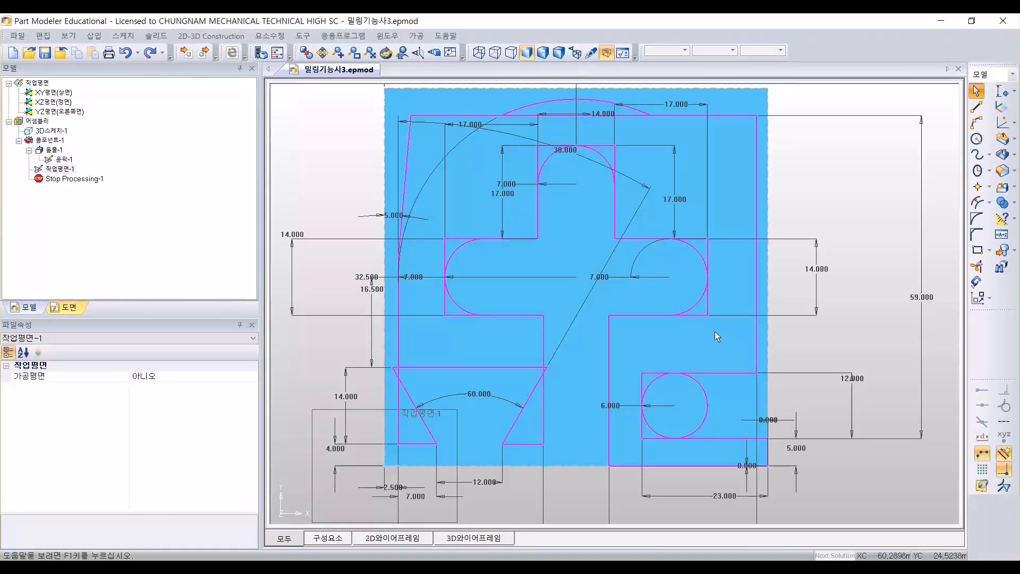
key("ctrl+z")
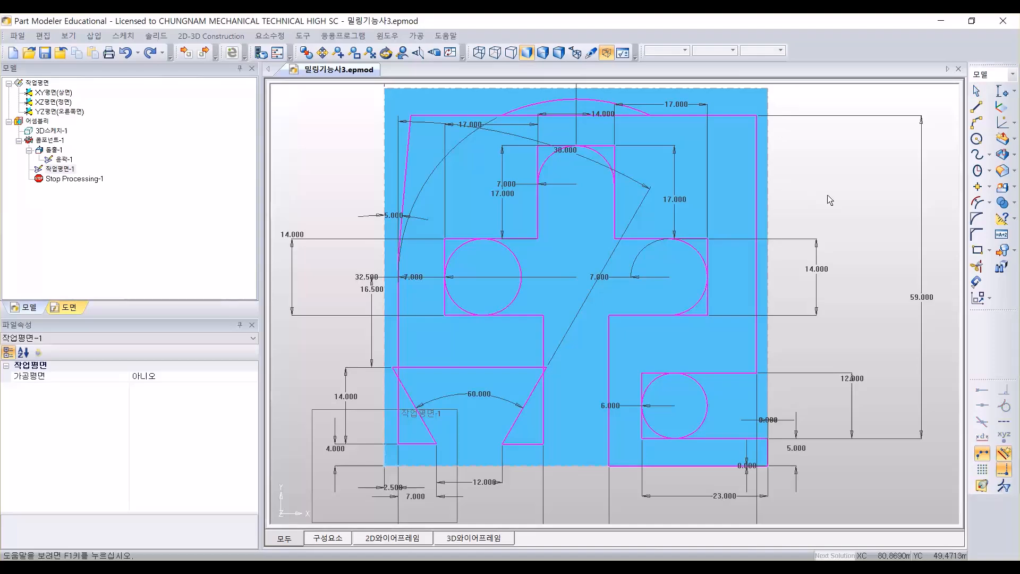
key("ctrl+z")
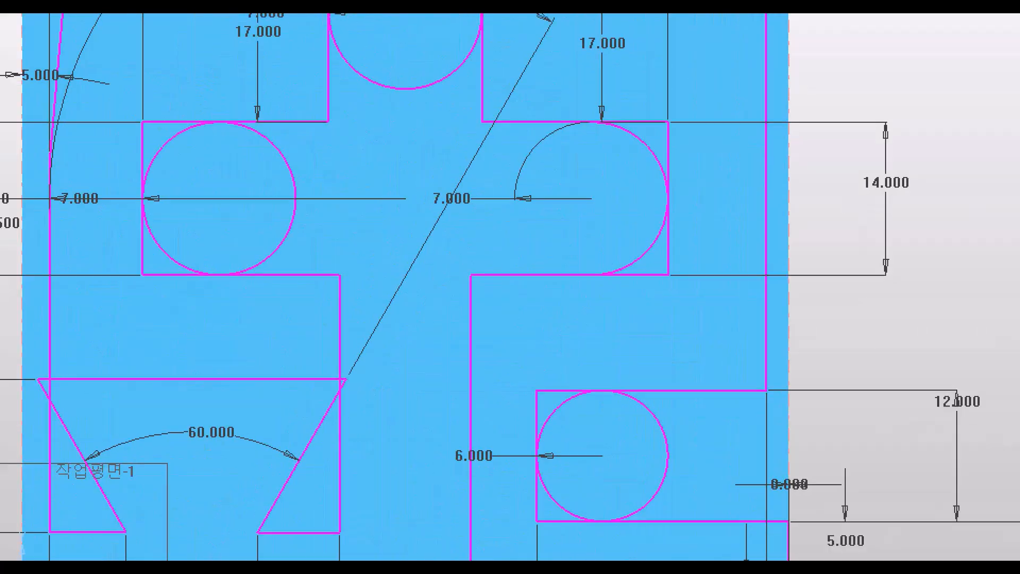
key("ctrl+2")
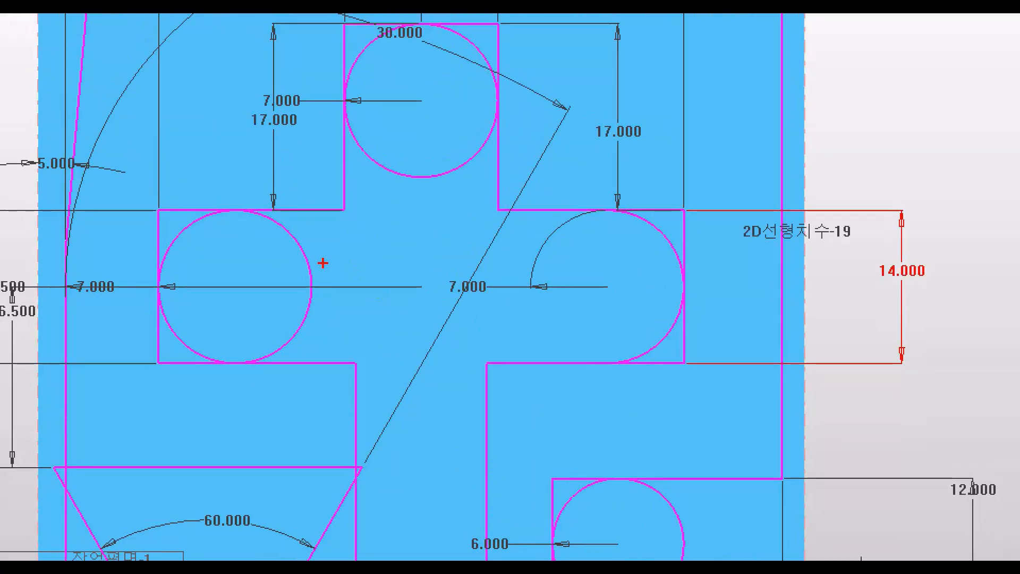
left_click_drag(323, 264, 439, 241, "ctrl+shift")
left_click_drag(186, 195, 195, 158, "ctrl+shift")
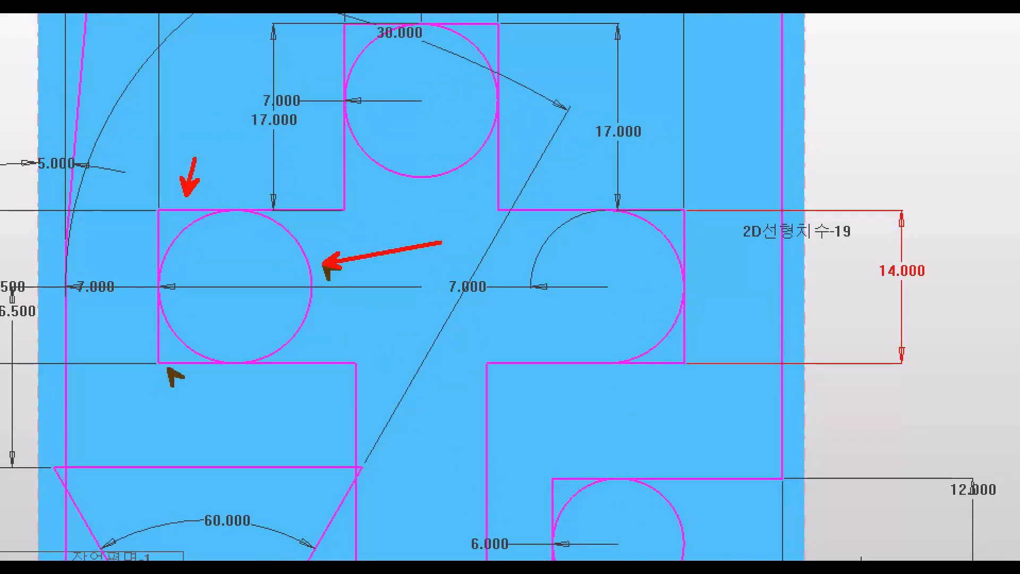
left_click_drag(168, 368, 161, 424, "ctrl+shift")
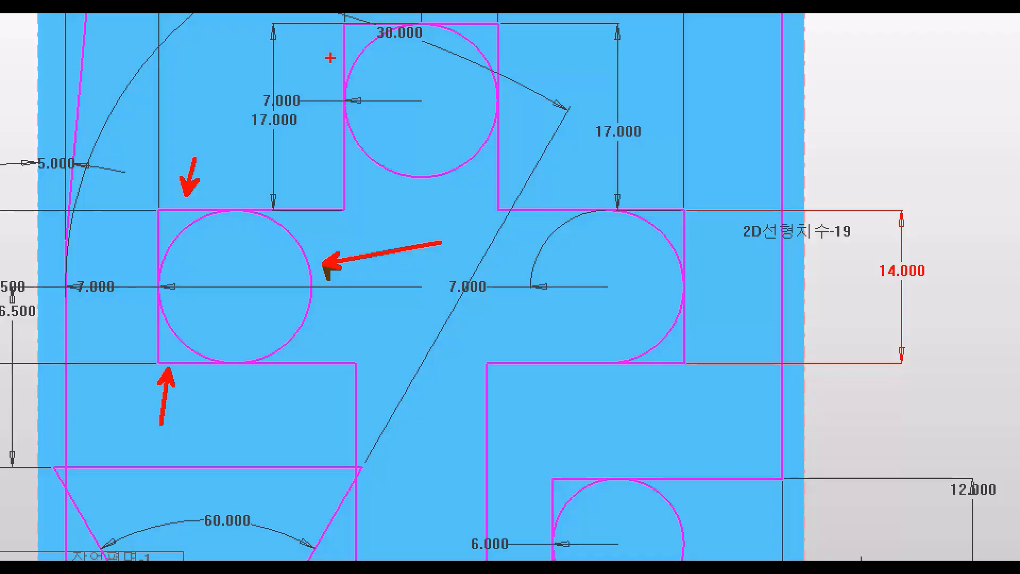
left_click_drag(338, 51, 274, 51, "ctrl+shift")
left_click_drag(505, 46, 575, 46, "ctrl+shift")
left_click_drag(455, 186, 456, 295, "ctrl+shift")
left_click_drag(662, 193, 661, 134, "ctrl+shift")
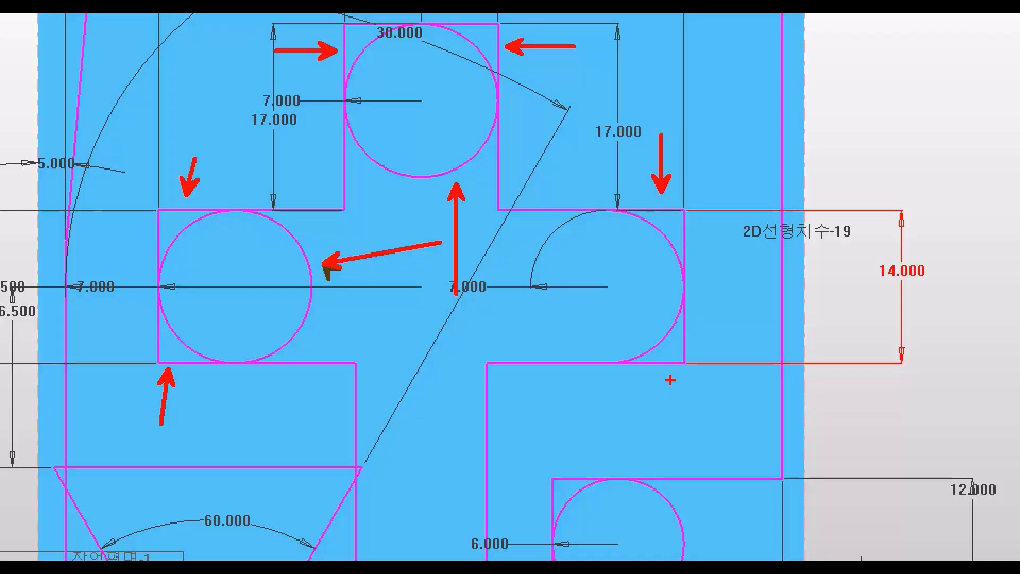
left_click_drag(660, 370, 651, 441, "ctrl+shift")
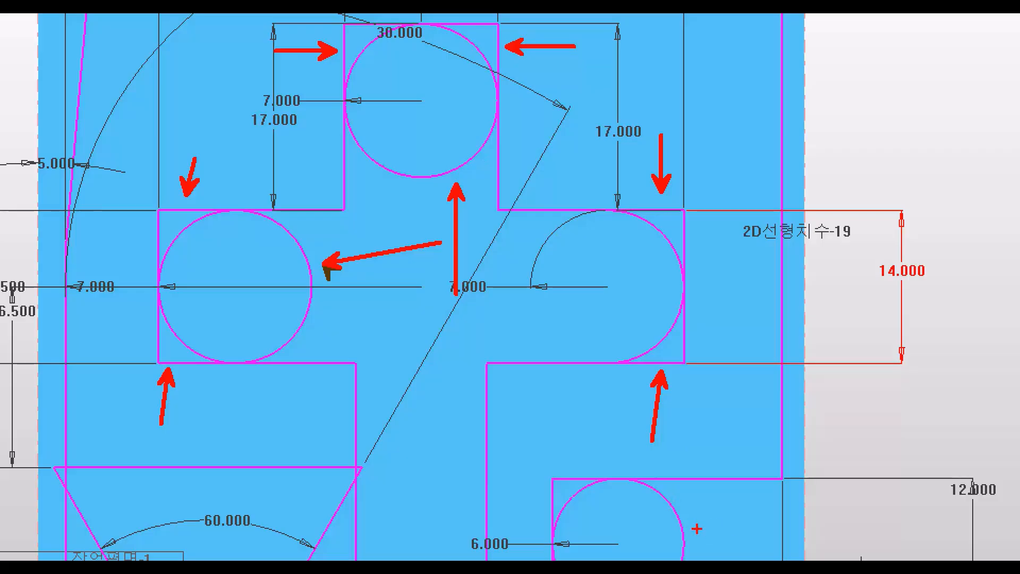
left_click_drag(696, 529, 756, 528, "ctrl+shift")
left_click_drag(558, 462, 585, 416, "ctrl+shift")
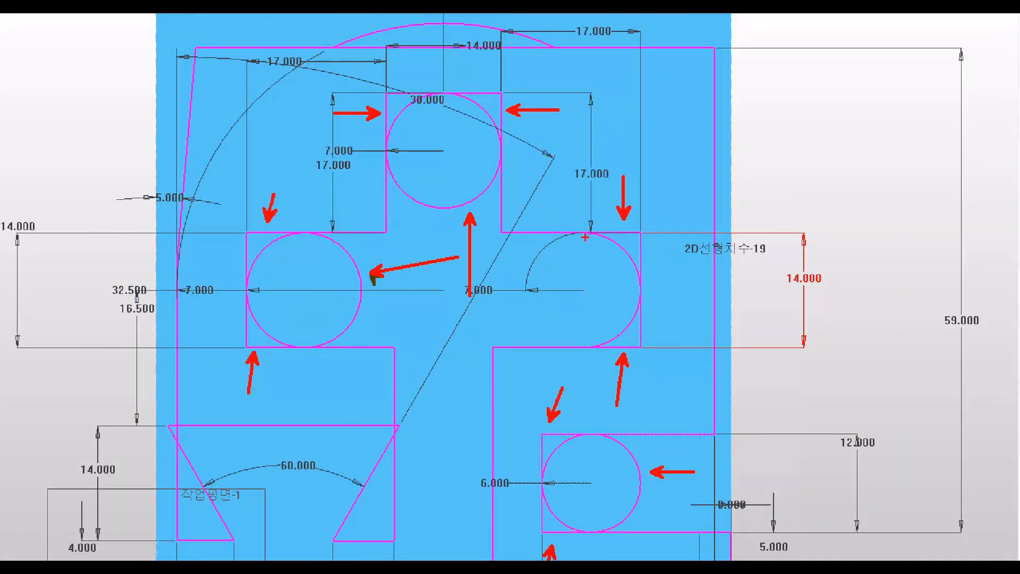
left_click_drag(553, 289, 595, 332)
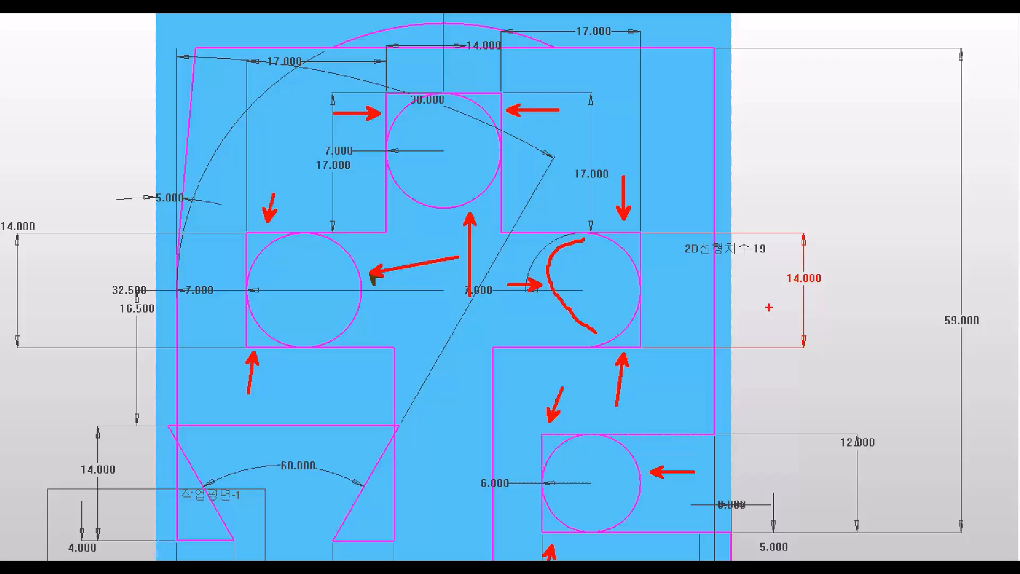
key("Escape")
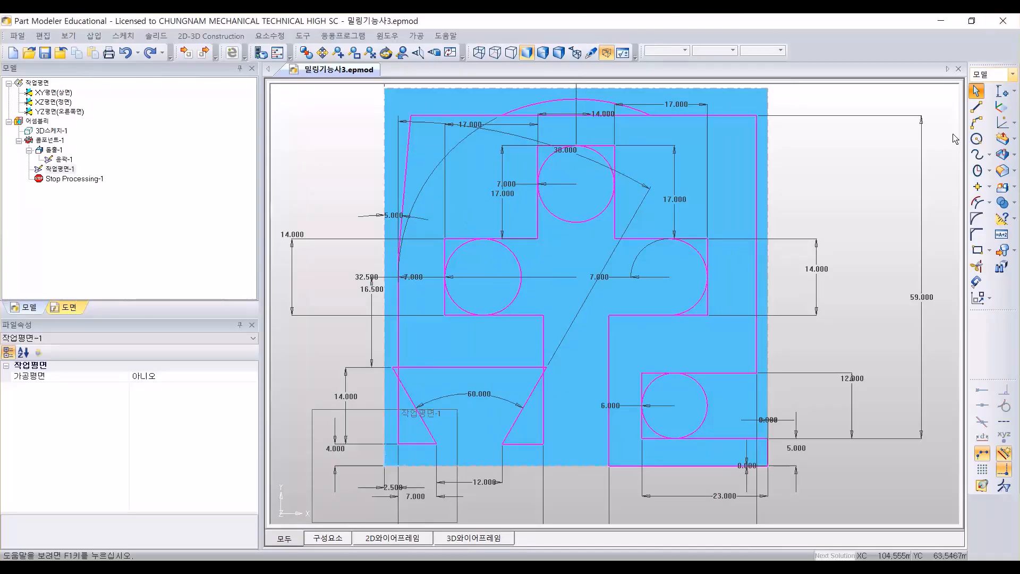
Step: Try to trim the upper arm's side lines at the circle, and undo the trims
left_click(976, 266)
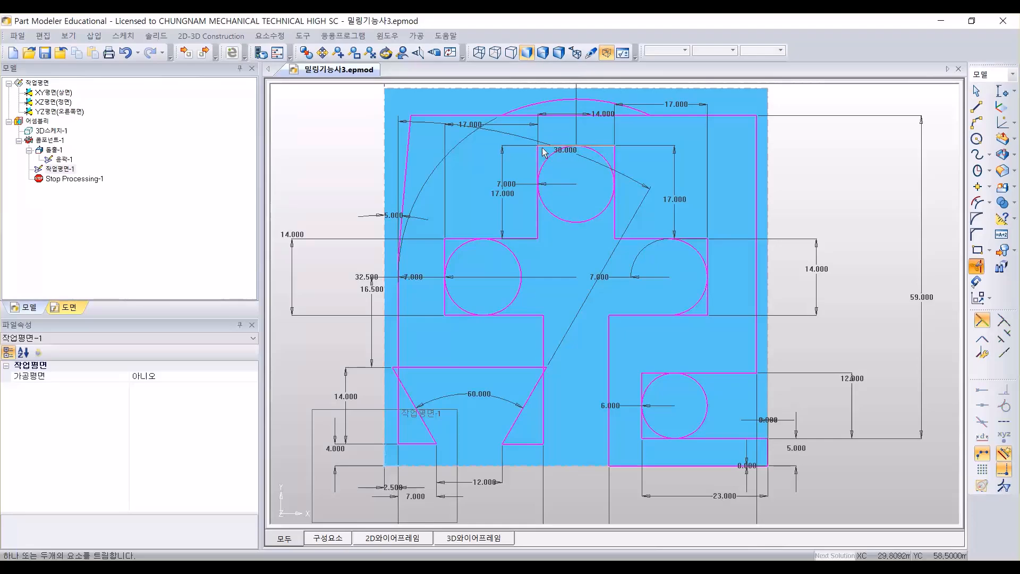
left_click(619, 160)
key("Escape")
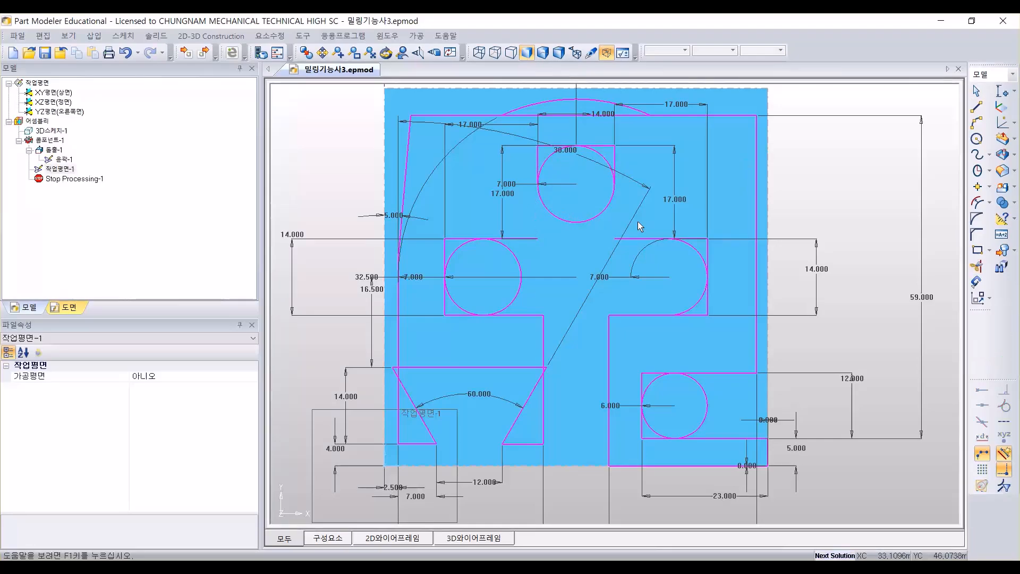
key("ctrl+z")
key("ctrl+z")
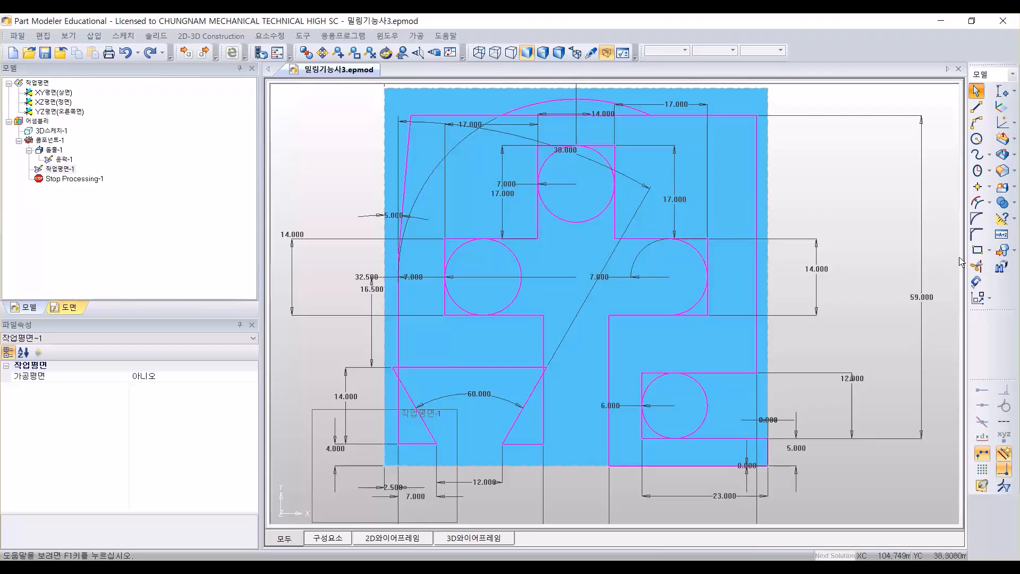
Step: Turn off keeping the selected area in the trim options so that picked portions are removed
left_click(977, 267)
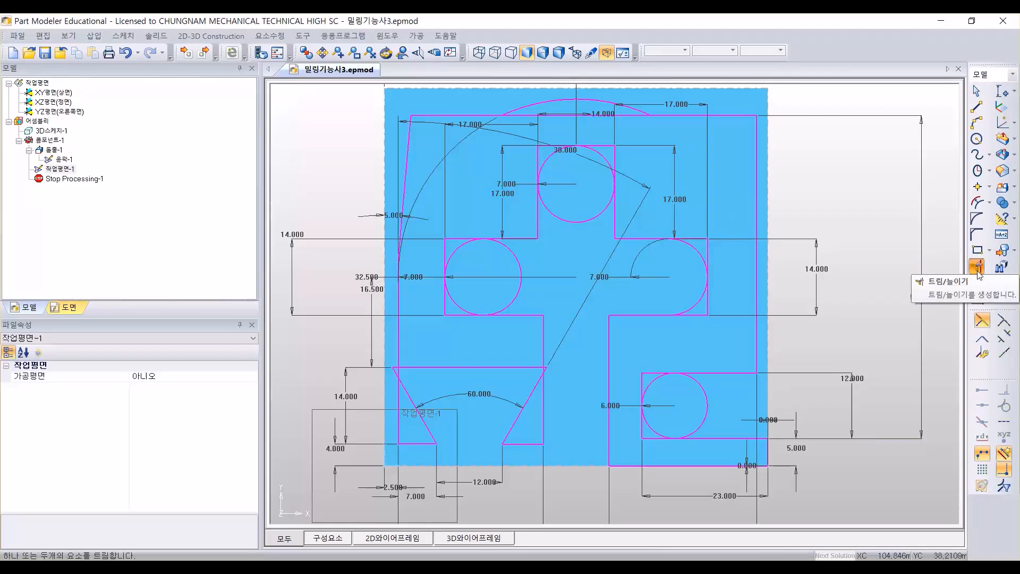
left_click(979, 352)
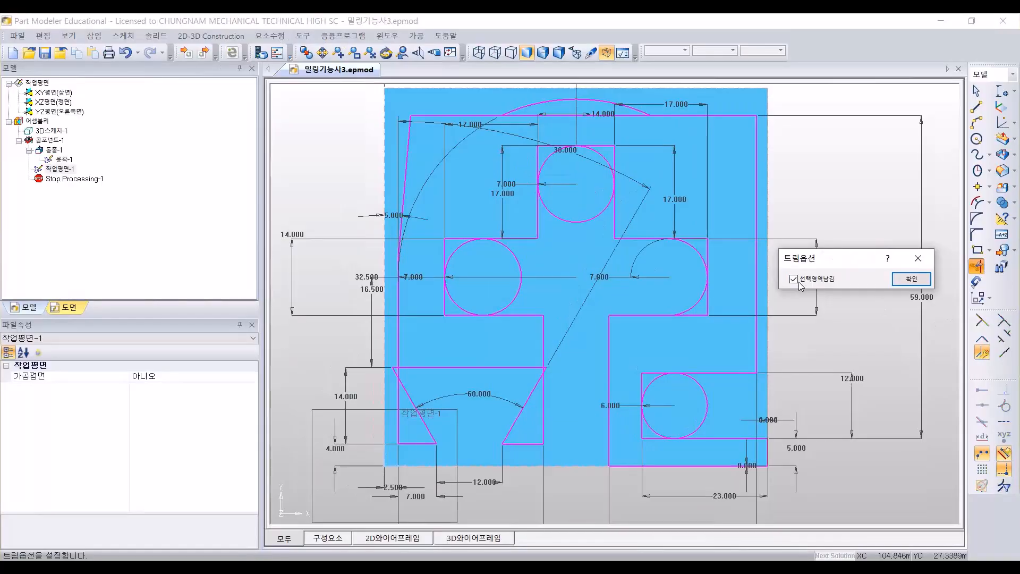
left_click(799, 282)
left_click(910, 279)
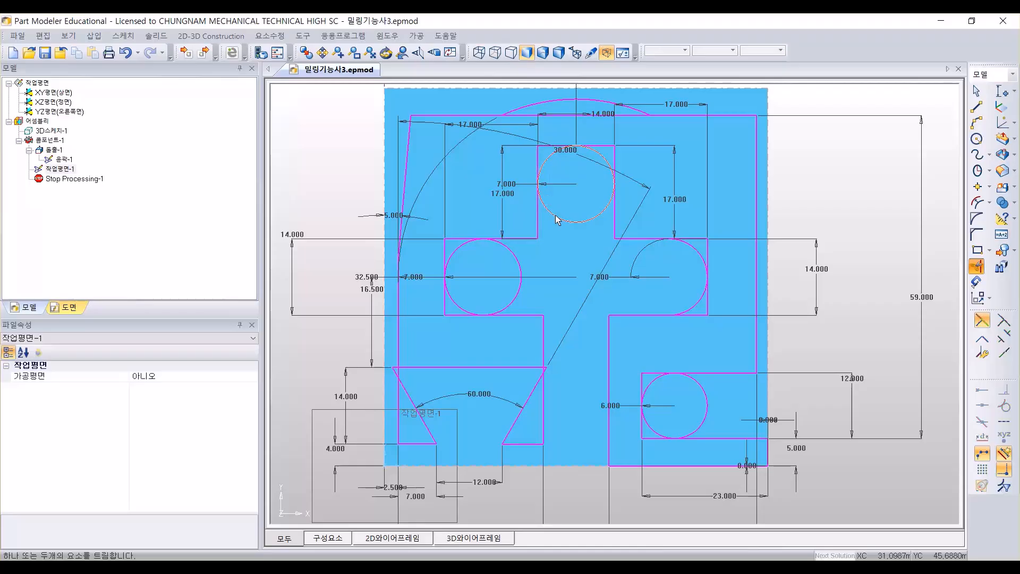
Step: Trim away the line ends beyond the three arm arcs and the inner halves of the upper and left arm circles
left_click(537, 154)
left_click(614, 155)
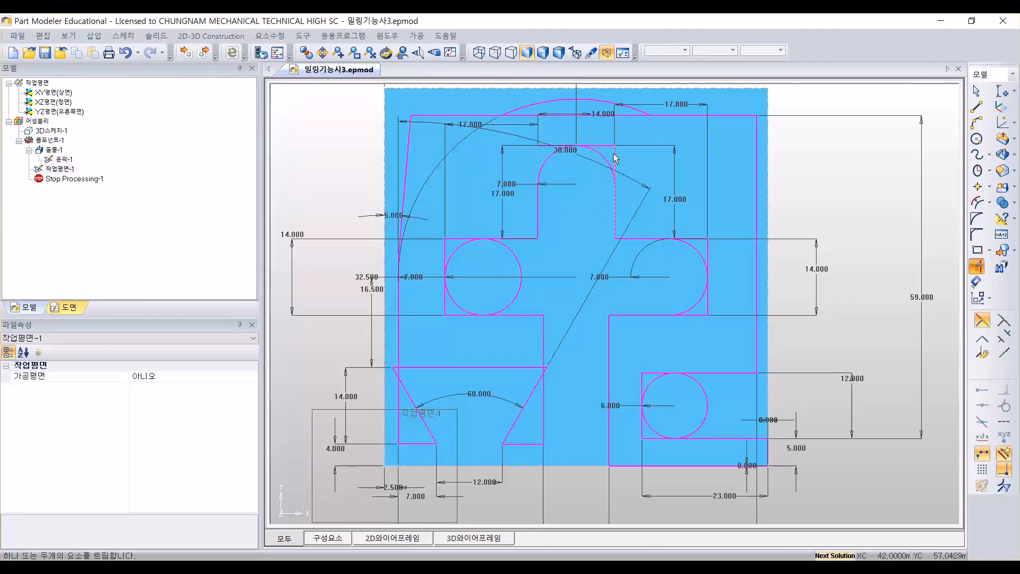
left_click(698, 315)
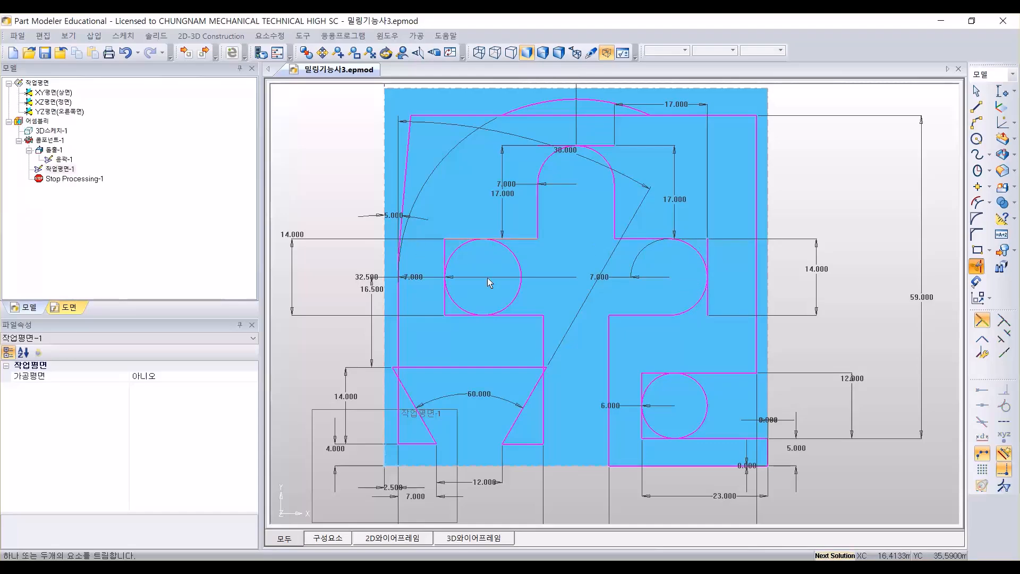
left_click(521, 279)
left_click(456, 237)
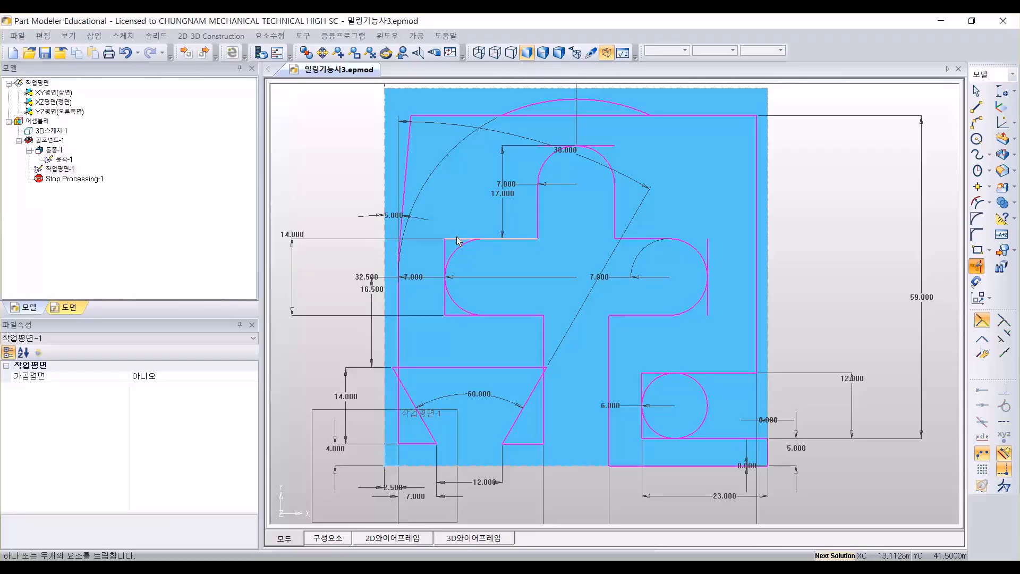
left_click(459, 316)
Step: Trim the lower-right slot's circle and line ends to a rounded end, and remove the top line's section beneath the 30 mm arc
left_click(708, 398)
left_click(650, 374)
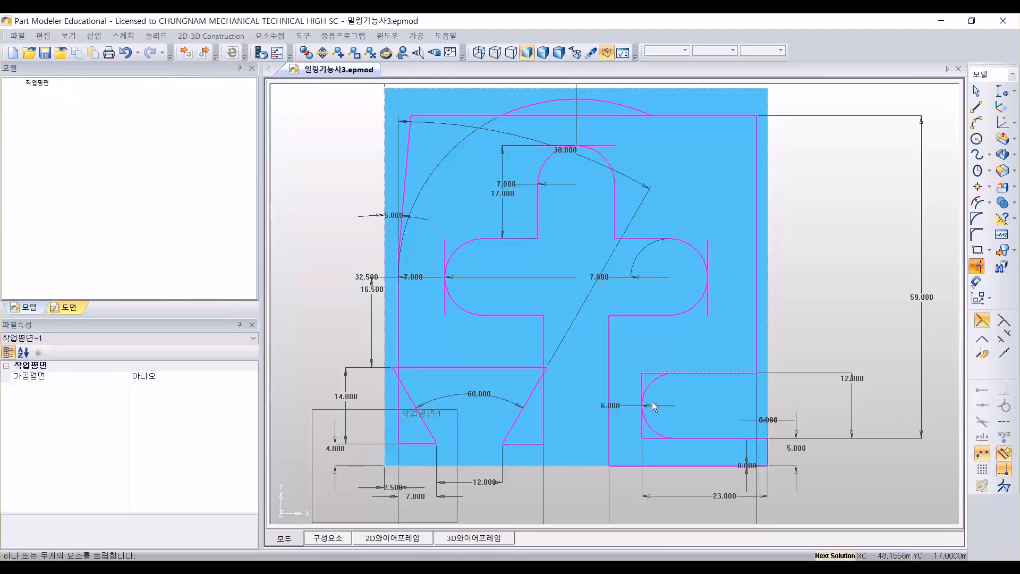
left_click(652, 441)
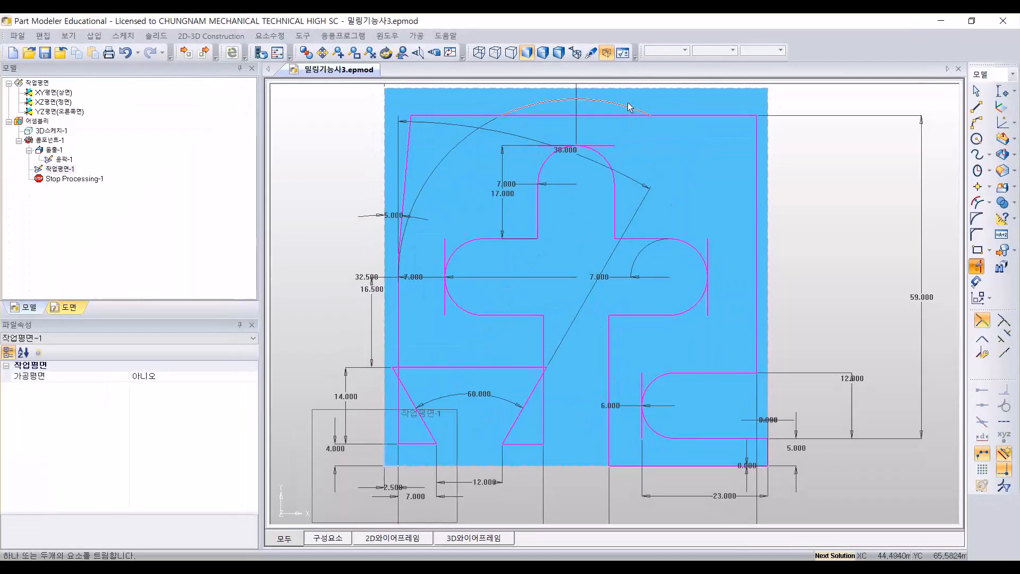
left_click(416, 155)
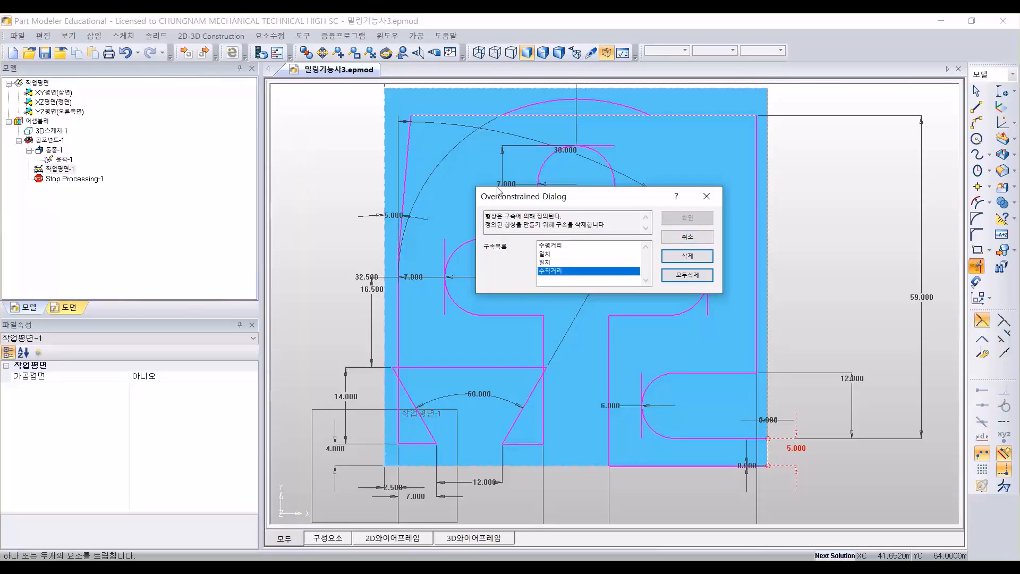
left_click(687, 237)
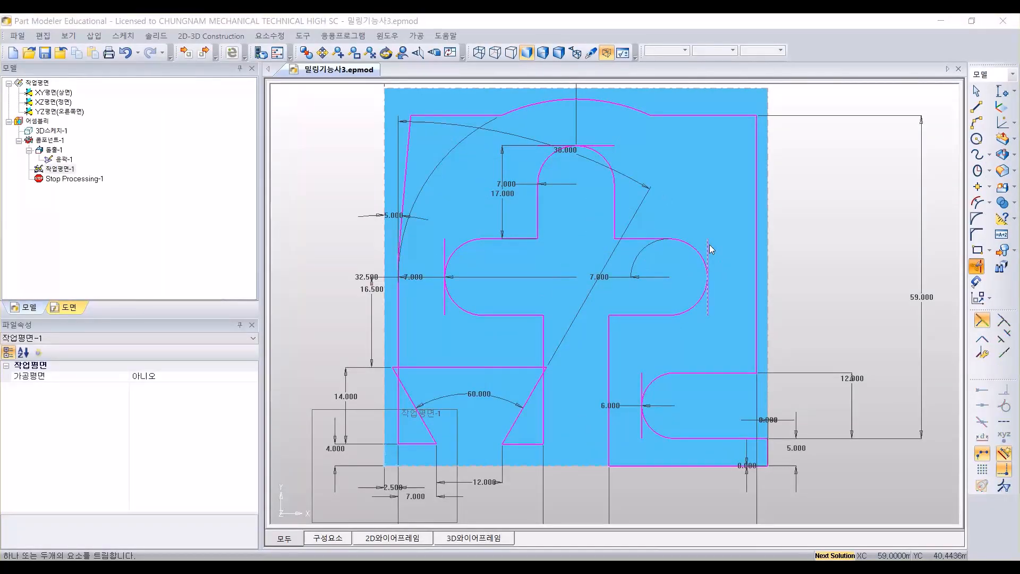
Step: Try to trim the leftover vertical end line at the right arm's arc
left_click(708, 245)
left_click(712, 247)
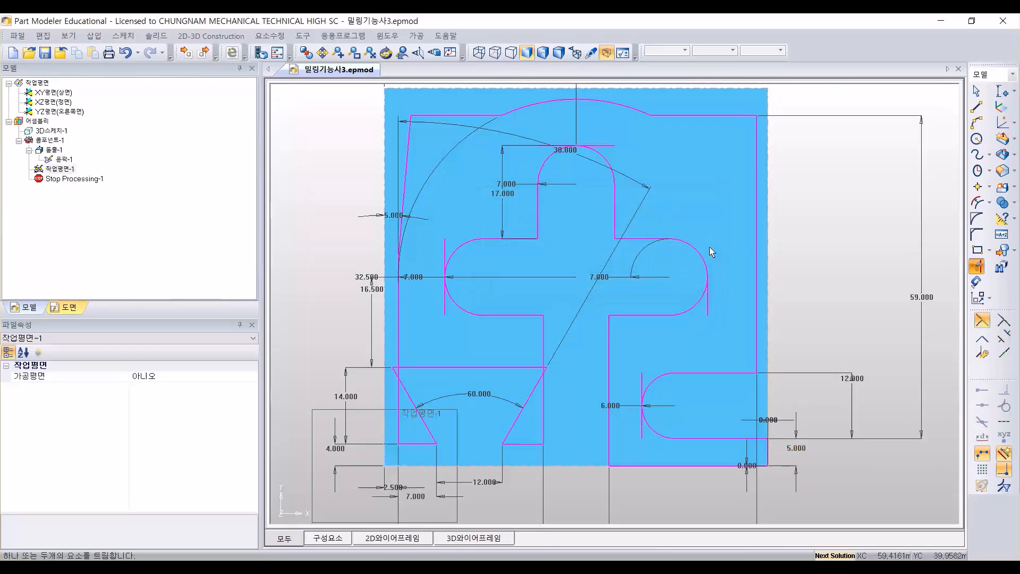
left_click(756, 263)
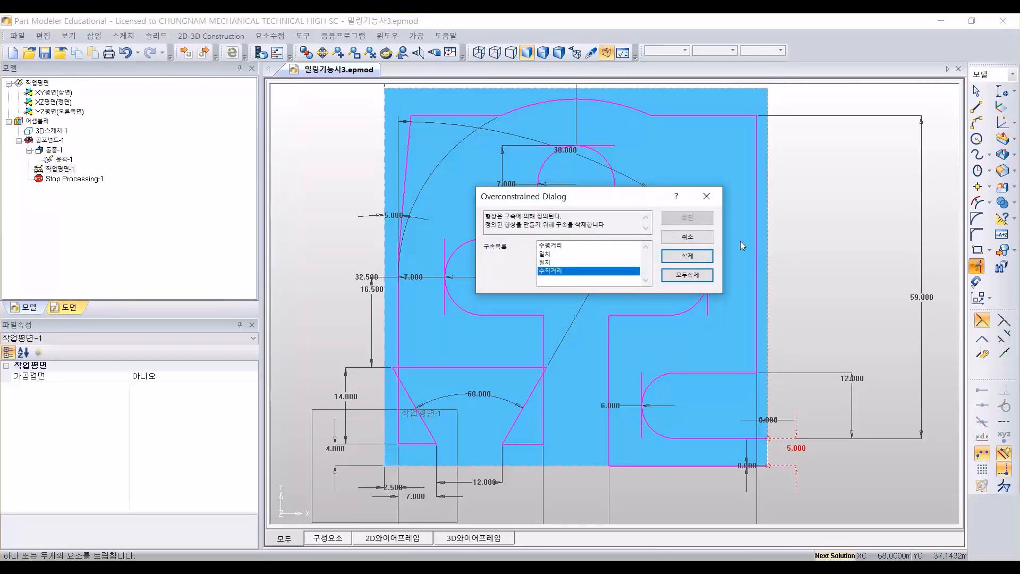
left_click(712, 195)
Step: Convert the right arm's leftover vertical end line into an auxiliary element
left_click(976, 91)
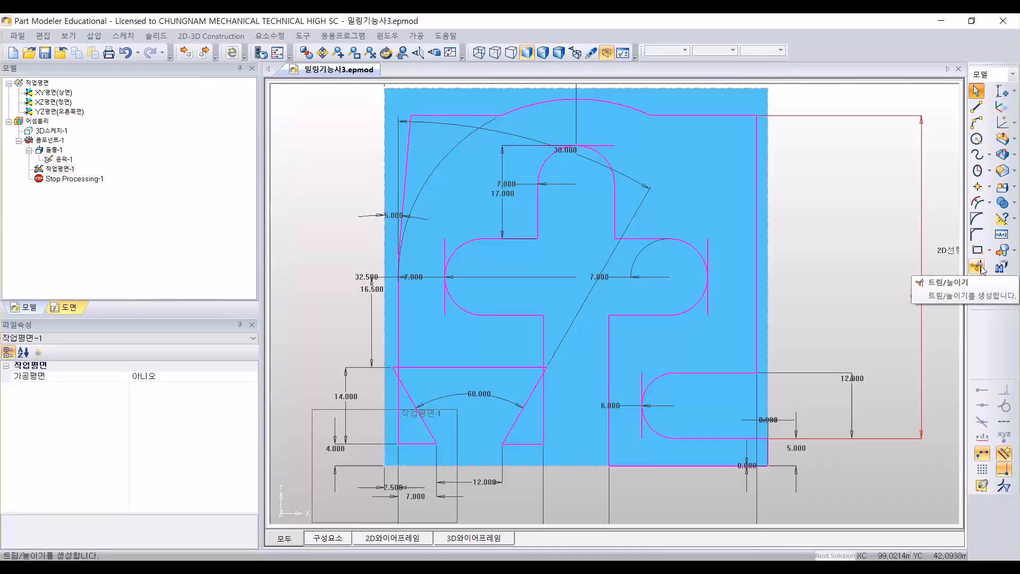
right_click(707, 248)
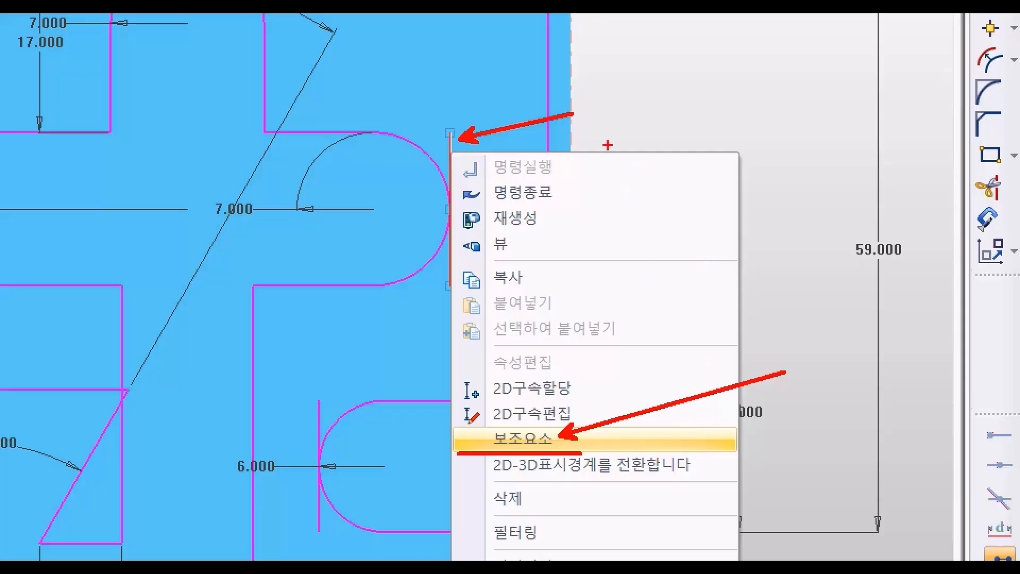
left_click(523, 438)
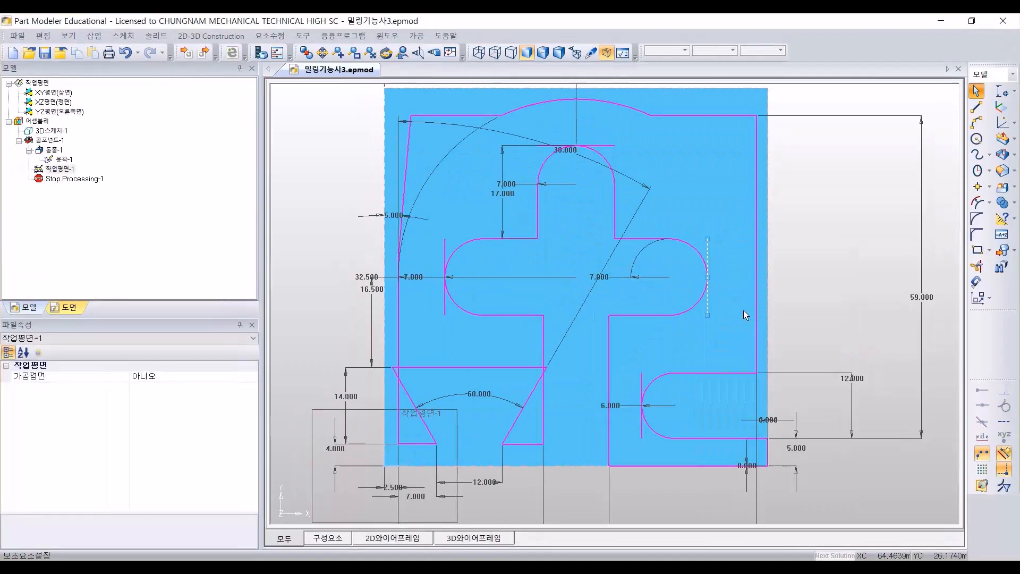
right_click(707, 253)
left_click(774, 387)
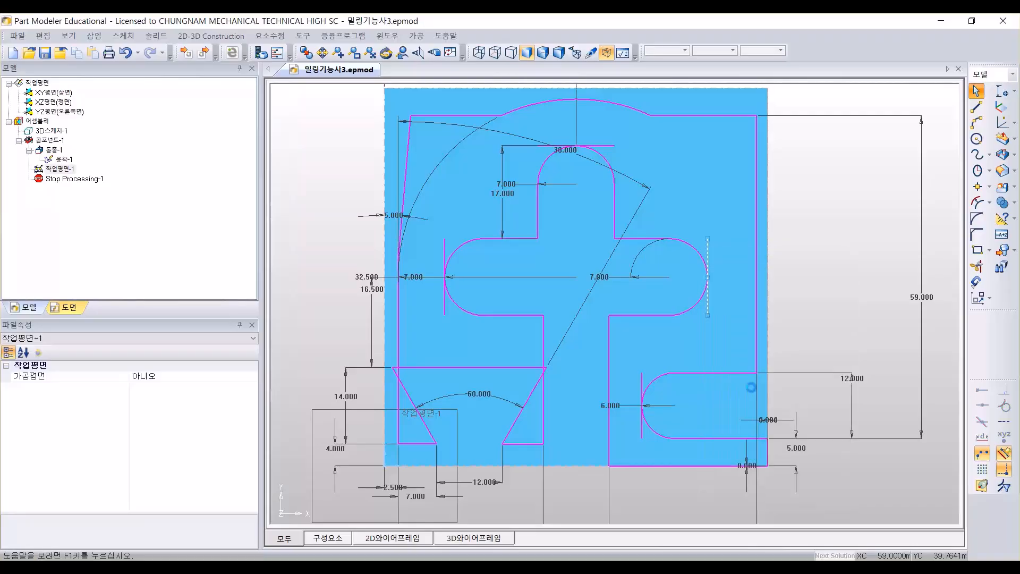
Step: Convert the leftover end lines at the upper arm, left arm and lower-right slot arcs into auxiliary elements
right_click(603, 144)
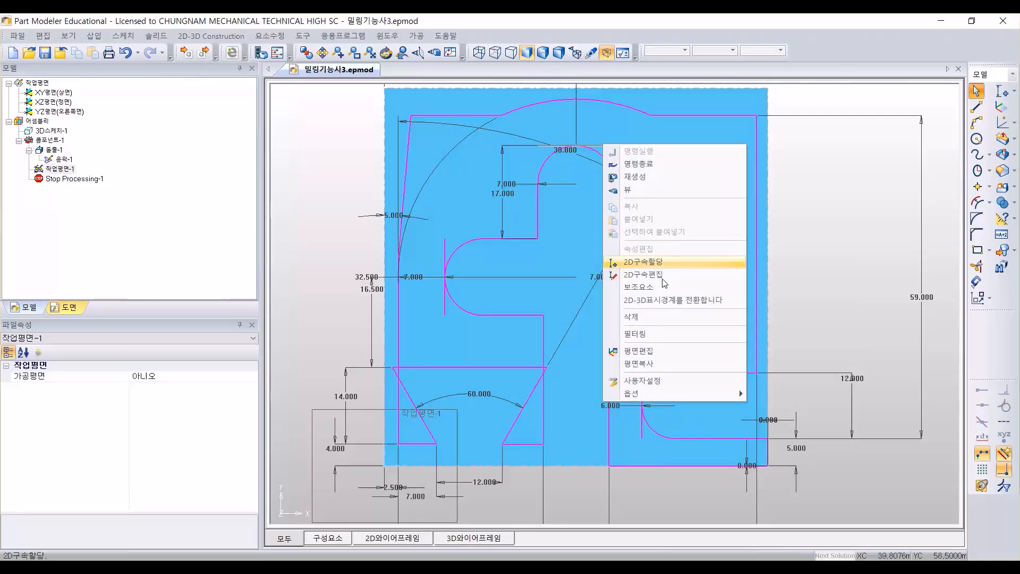
left_click(665, 285)
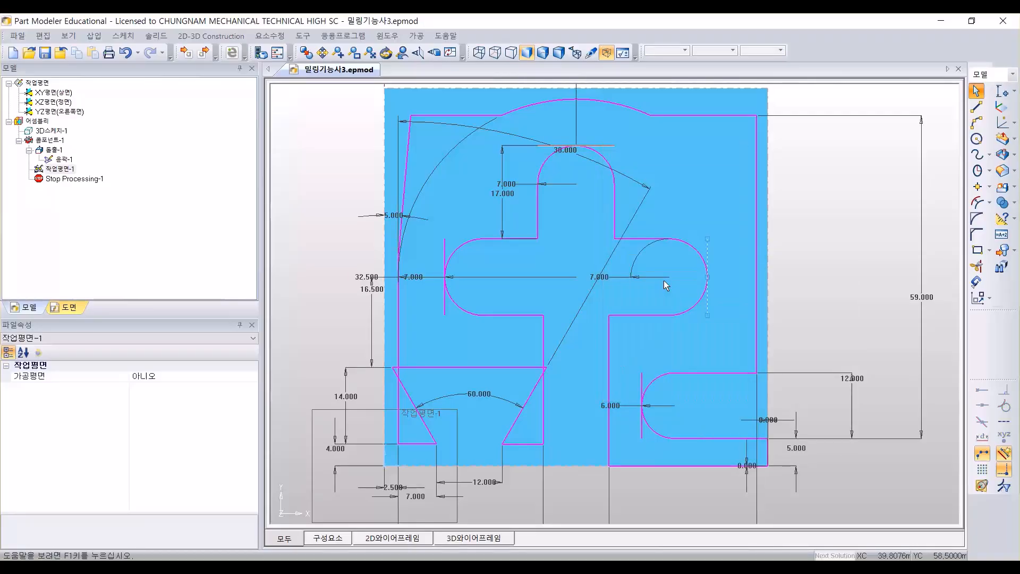
right_click(445, 249)
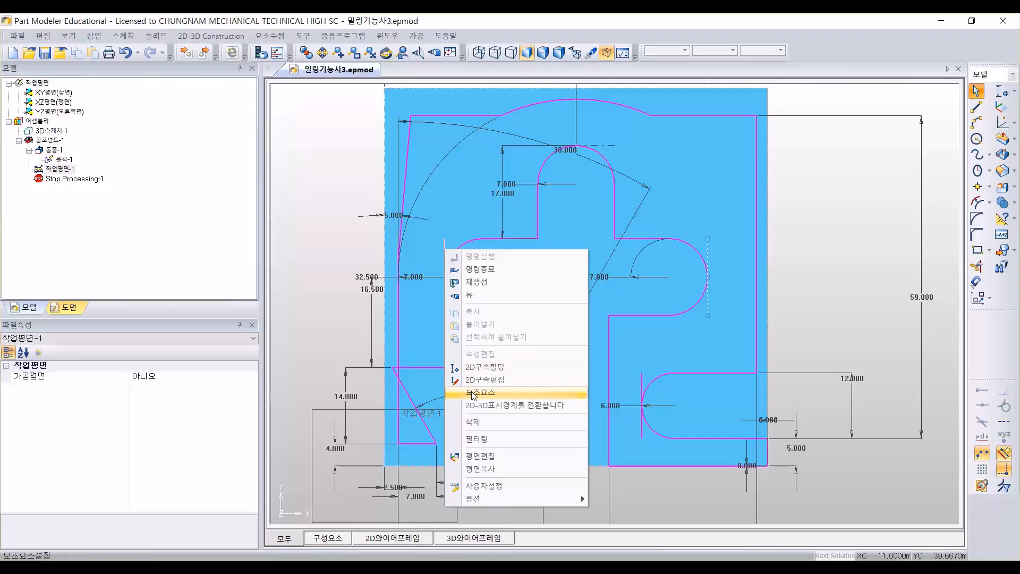
left_click(510, 392)
right_click(641, 381)
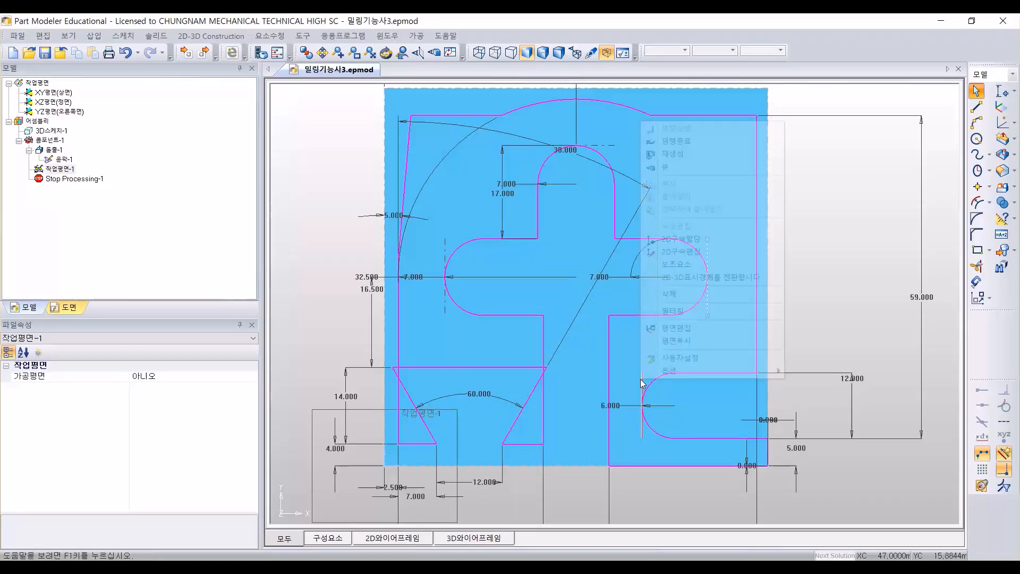
left_click(678, 260)
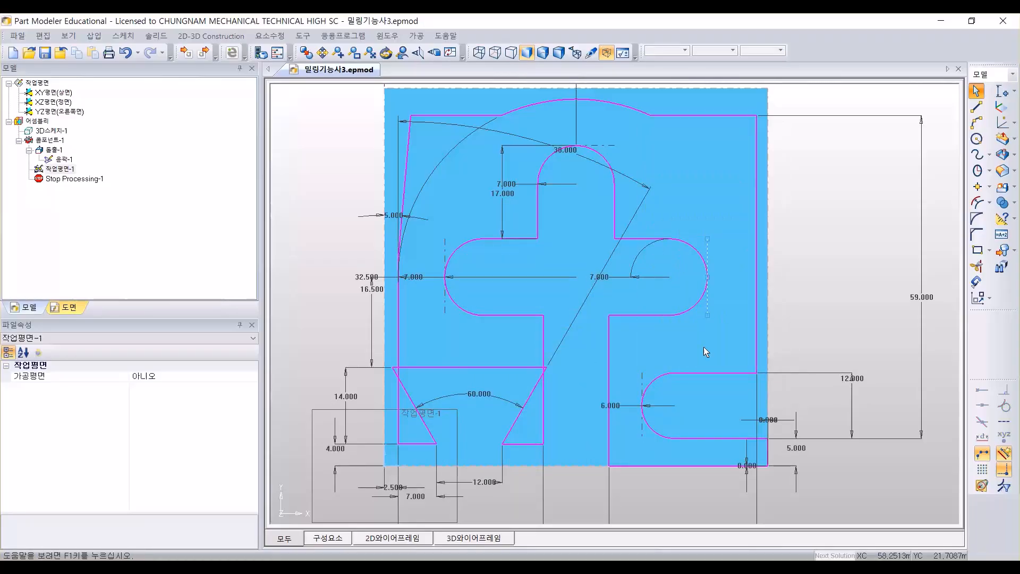
Step: Start the Round command, switch to the 3-2.pdf drawing, and mark the 2-R5.5 callout and the two corners beside the top arc
middle_click_drag(594, 357, 683, 337)
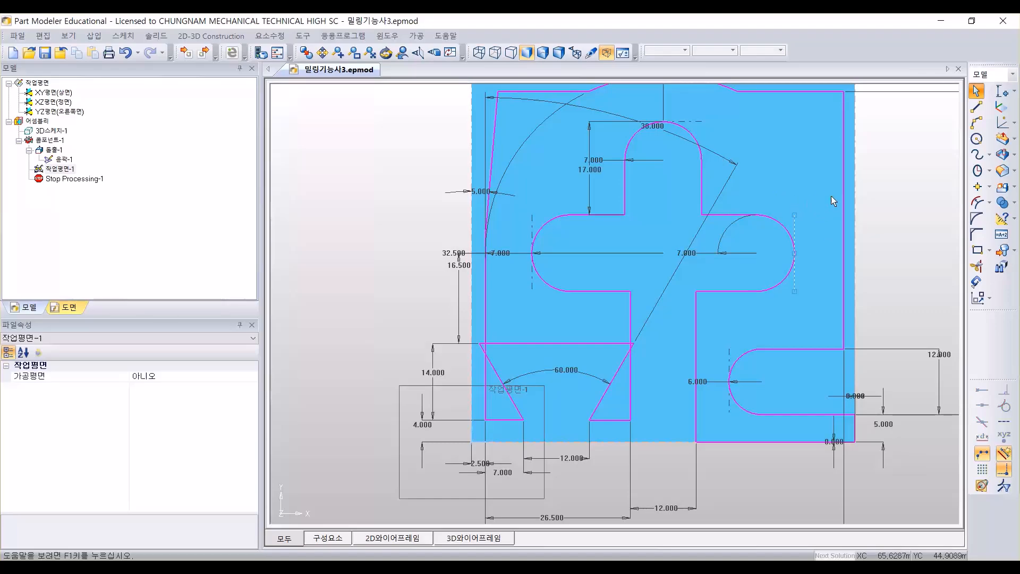
left_click(977, 217)
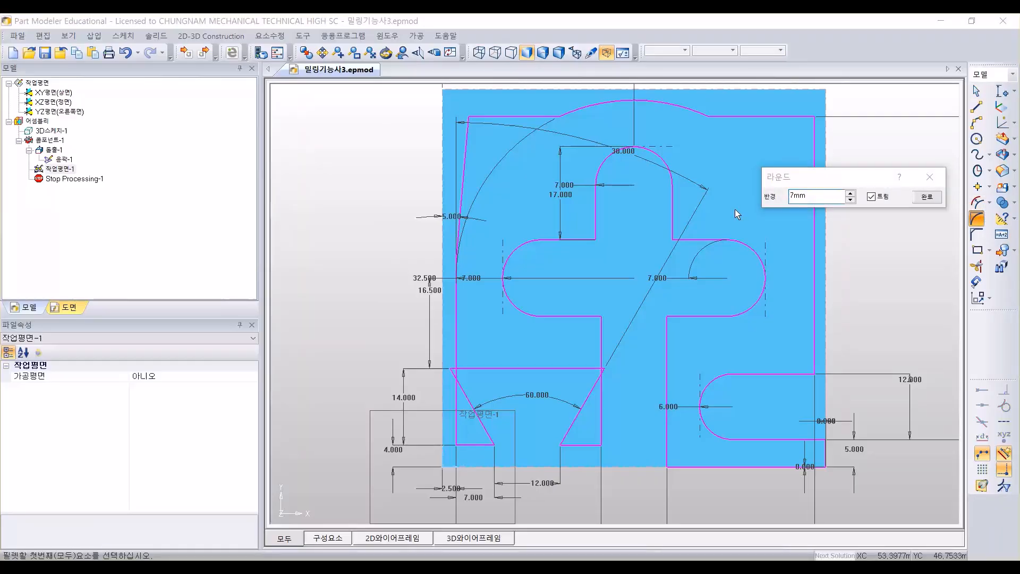
key("alt+Tab")
key("Escape")
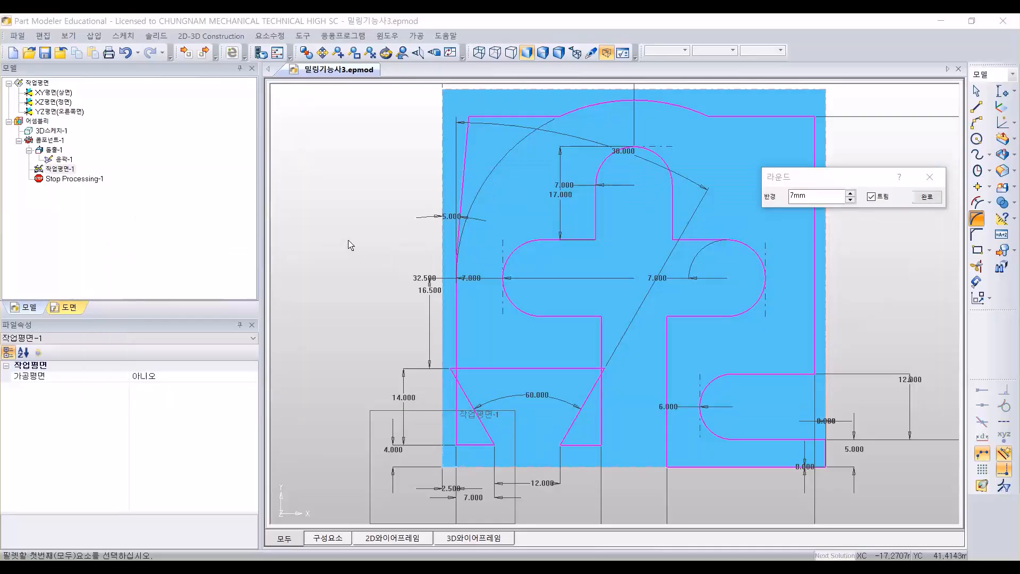
key("alt+Tab")
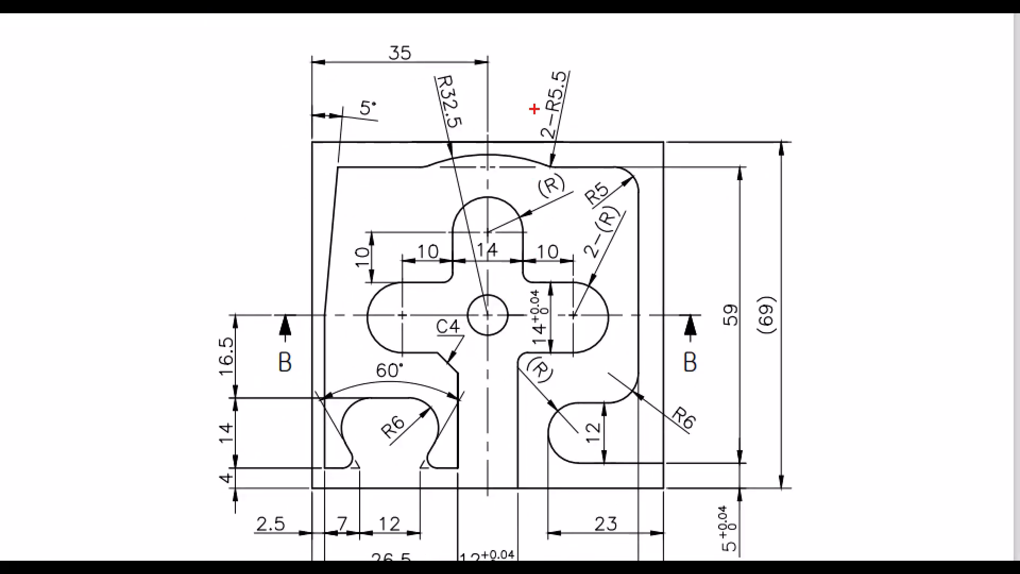
left_click_drag(536, 50, 596, 128, "ctrl")
left_click_drag(558, 159, 687, 102, "ctrl+shift")
left_click_drag(429, 162, 391, 100, "ctrl+shift")
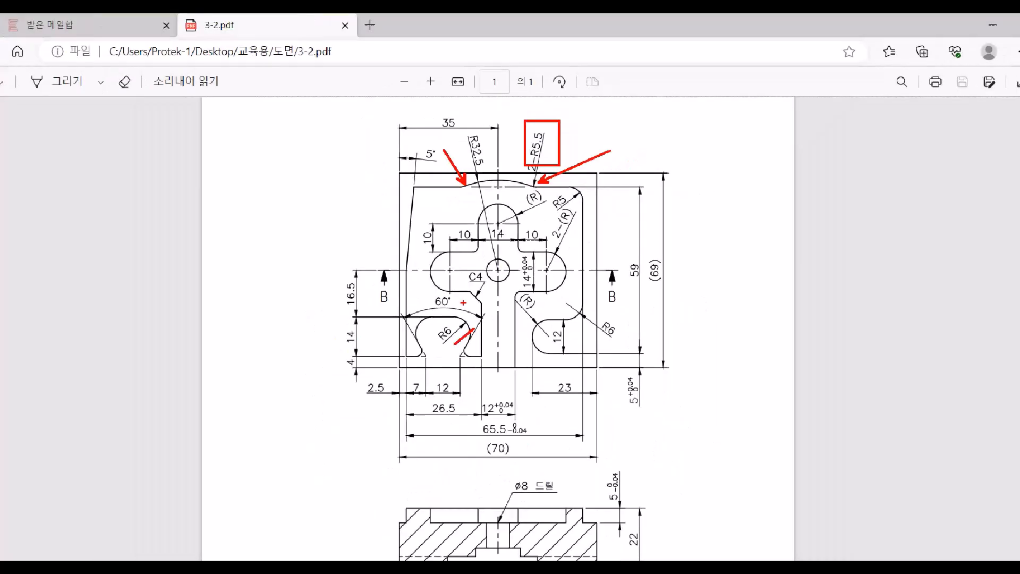
Step: Underline and circle the general note below section B-B about the radius of unspecified rounds
scroll(533, 361, "down", 2)
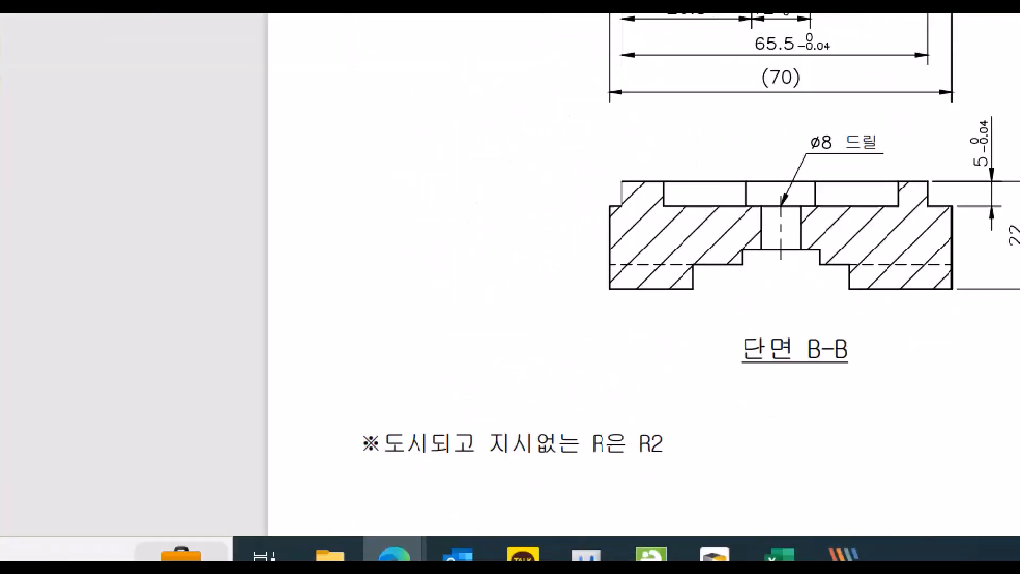
left_click_drag(351, 460, 743, 460)
mouse_move(659, 450)
left_mouse_down()
mouse_move(552, 407)
mouse_move(548, 454)
left_mouse_up()
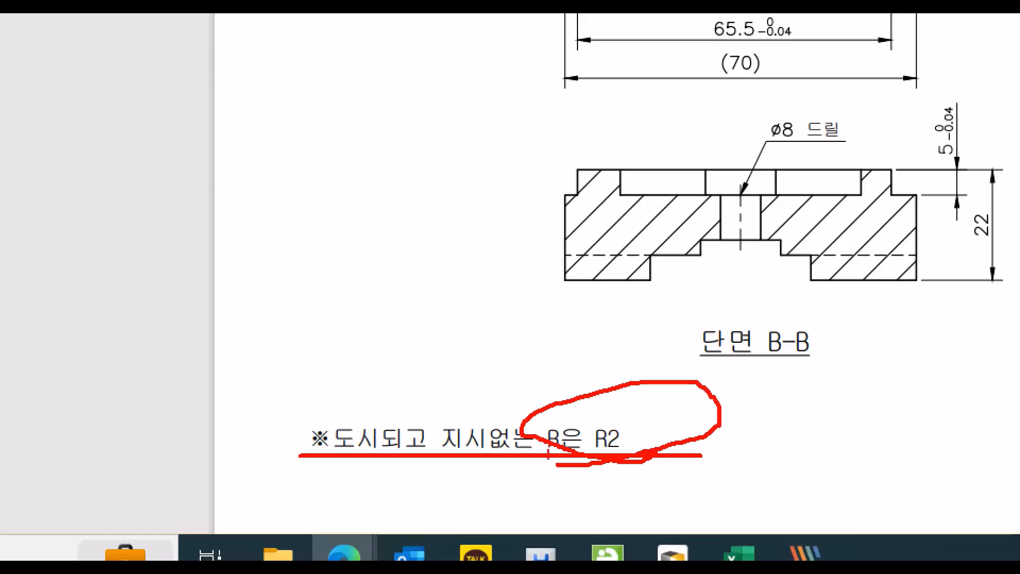
key("Escape")
scroll(523, 308, "up", 3)
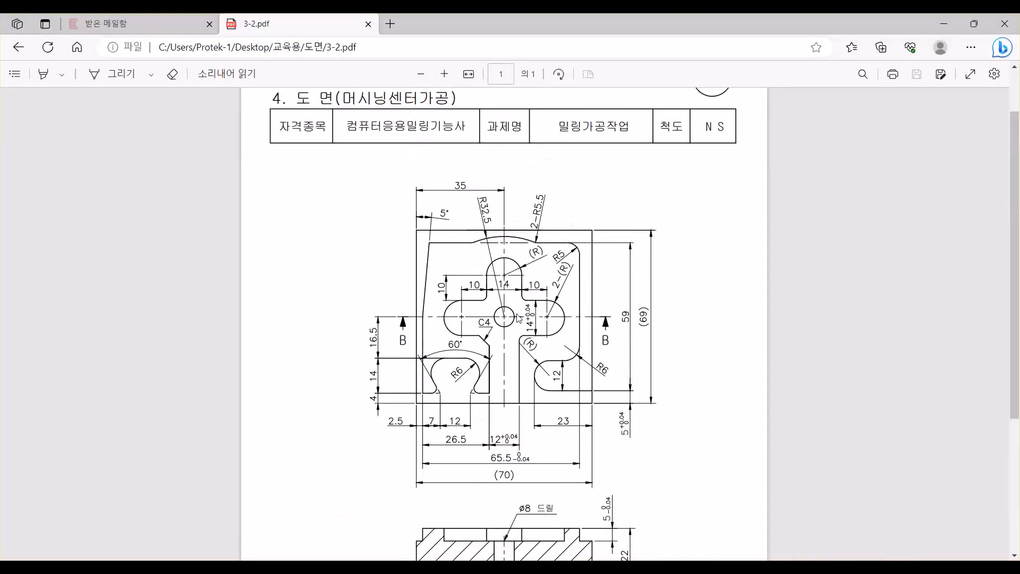
Step: Zoom into the drawing and mark the unlabelled rounds at the dovetail's lower corners and the cross pocket's inner corners with arrows
key("ctrl+1")
scroll(451, 340, "up", 5)
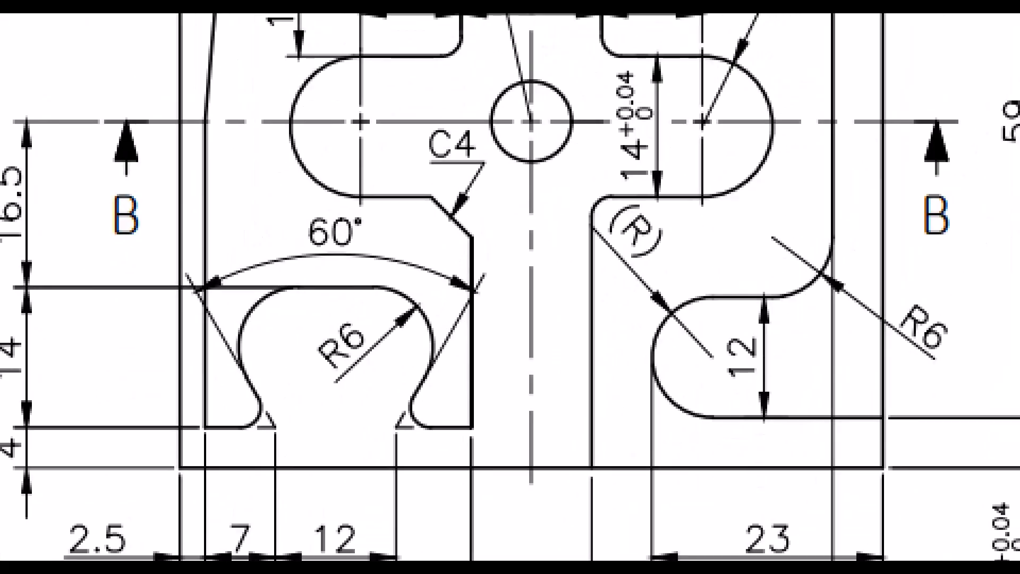
left_click(467, 353)
left_click_drag(260, 407, 199, 357, "ctrl+shift")
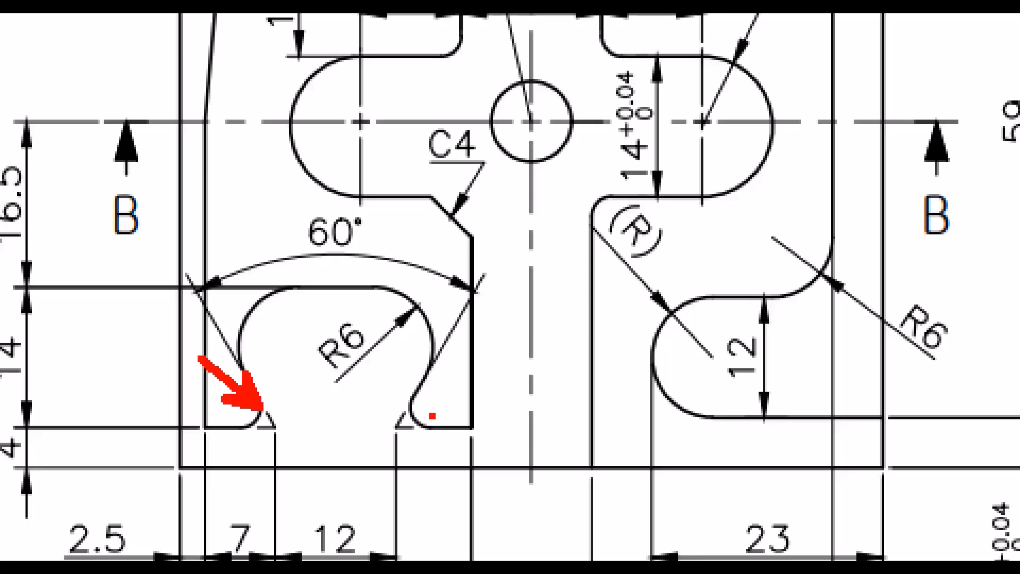
left_click_drag(430, 414, 504, 378, "ctrl+shift")
left_click_drag(610, 210, 653, 278, "ctrl+shift")
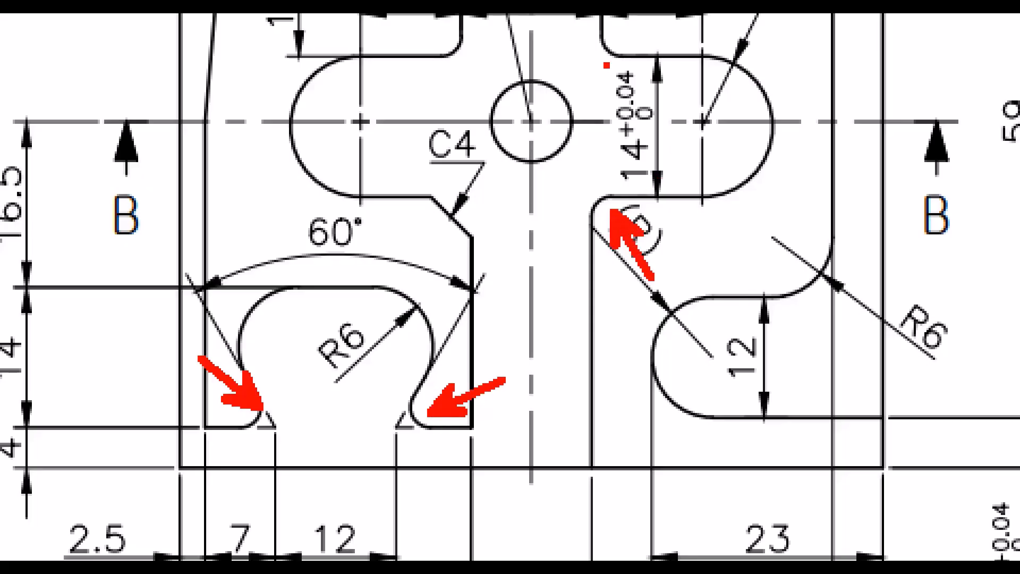
left_click_drag(621, 54, 658, 16, "ctrl+shift")
left_click_drag(454, 46, 366, 30, "ctrl+shift")
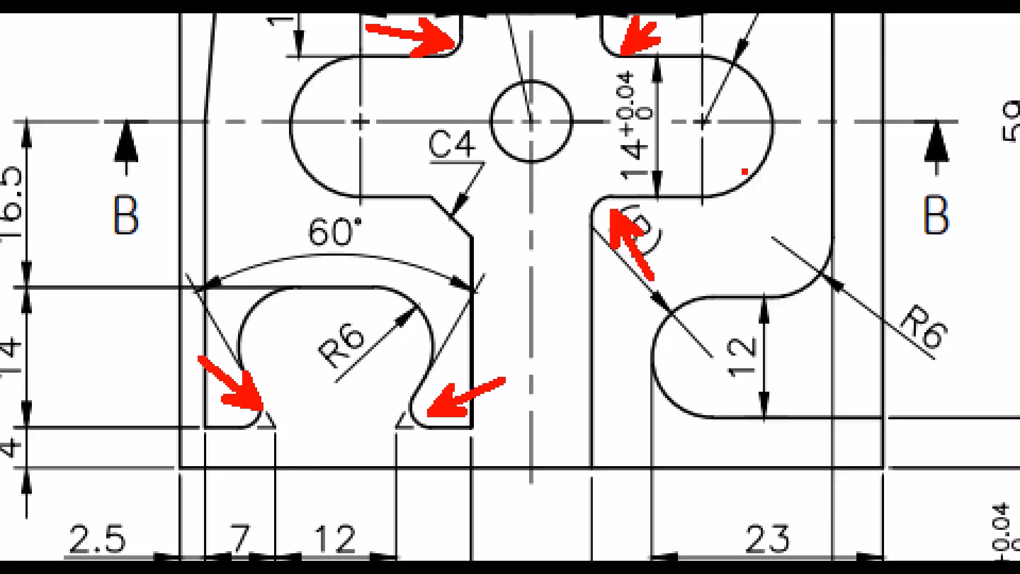
key("Escape")
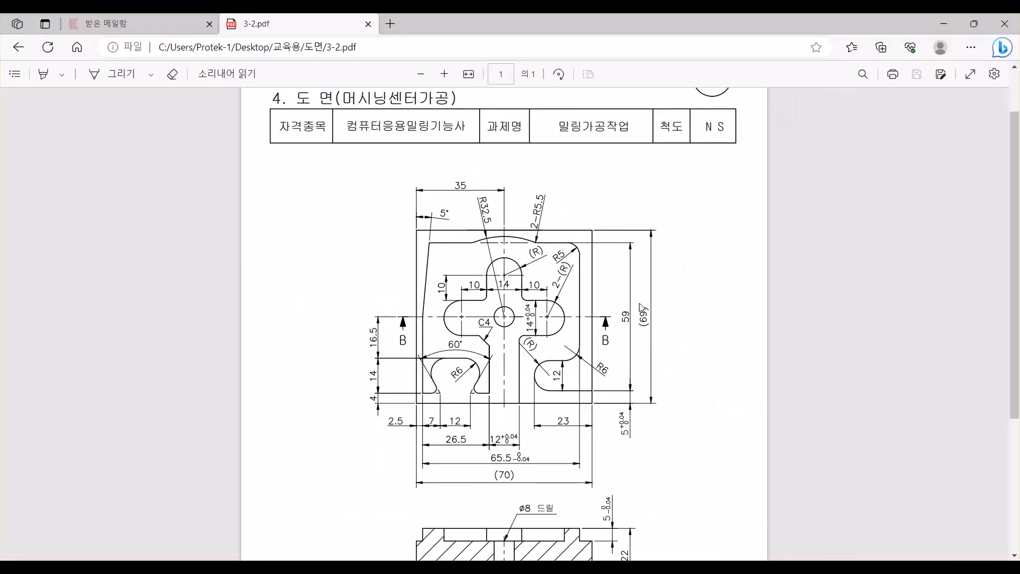
Step: Switch back to Part Modeler and try to round the corner between the top arc and the right top line with radius 5.5 mm
key("alt+Tab")
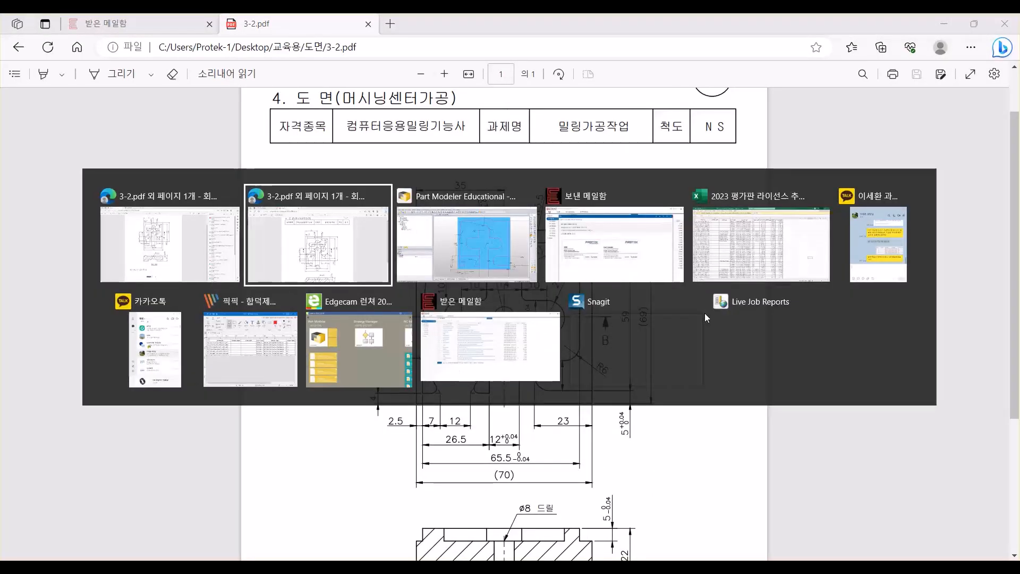
type("5.5")
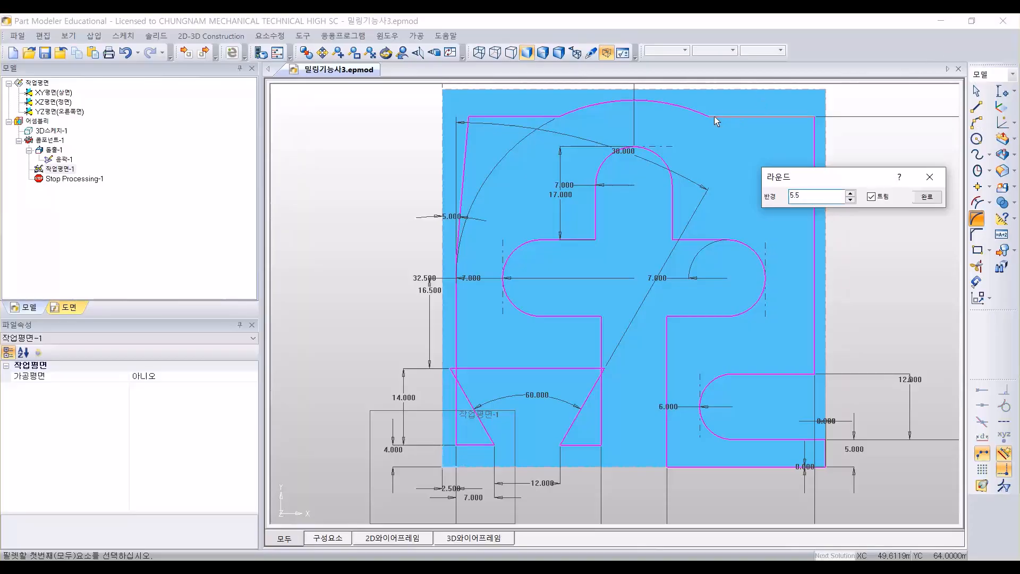
scroll(711, 119, "up", 2)
middle_click_drag(708, 126, 573, 408)
scroll(652, 263, "up", 3)
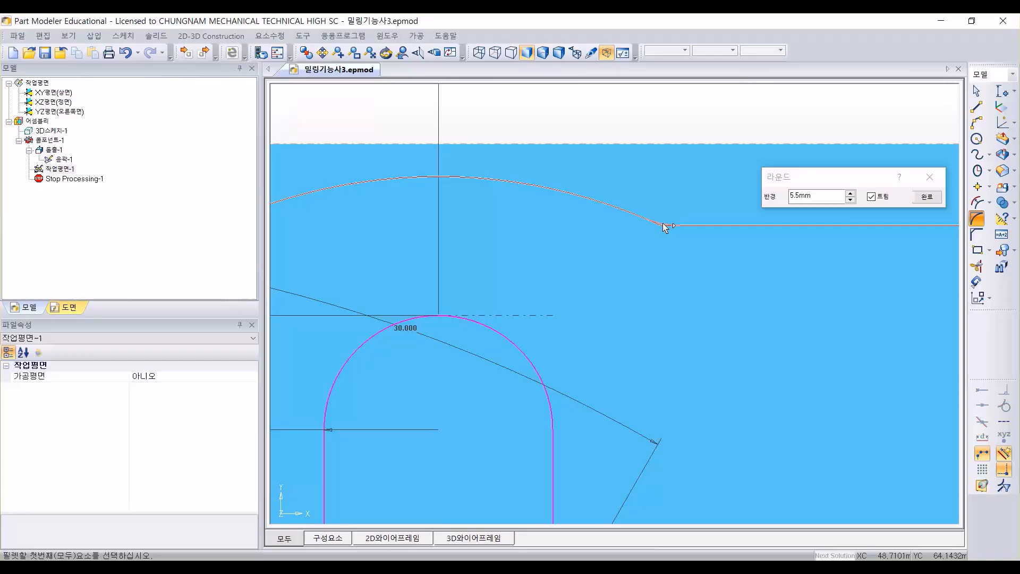
left_click(664, 228)
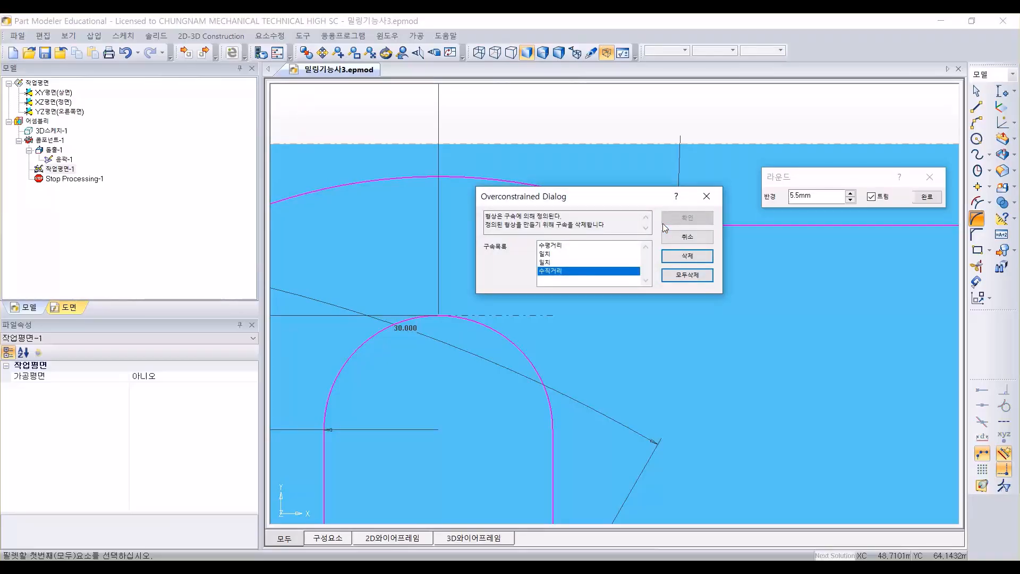
scroll(577, 346, "down", 2)
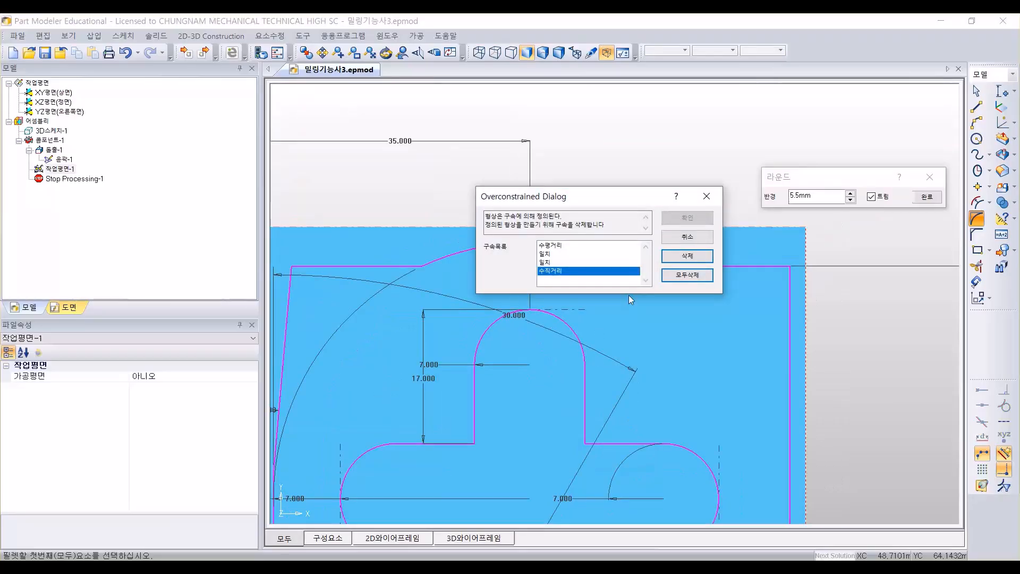
key("Escape")
key("Escape")
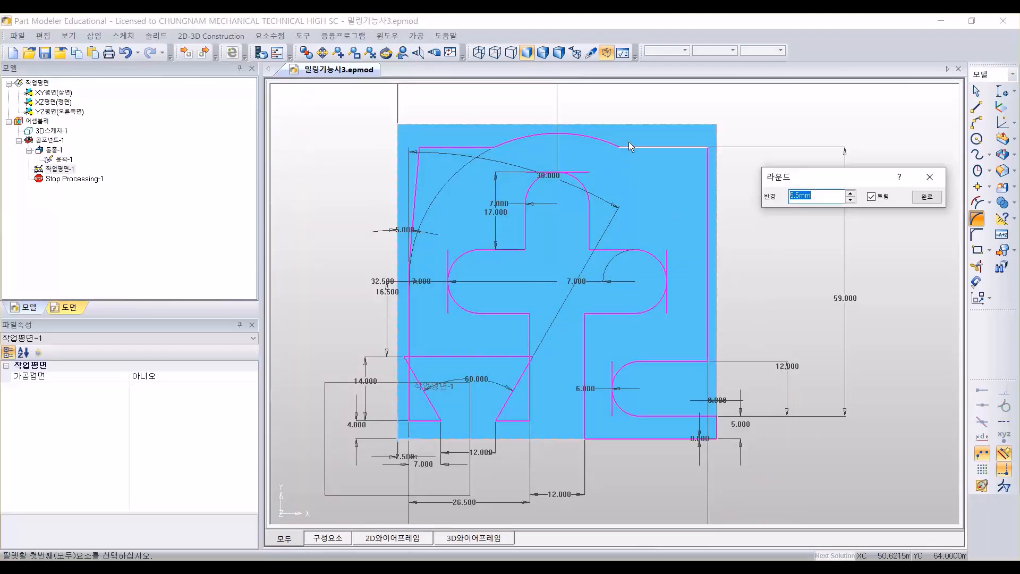
Step: Retry the 5.5 mm round at the top arc's right corner, inspect the conflicting coincidence constraints, and cancel without deleting any
left_click(618, 149)
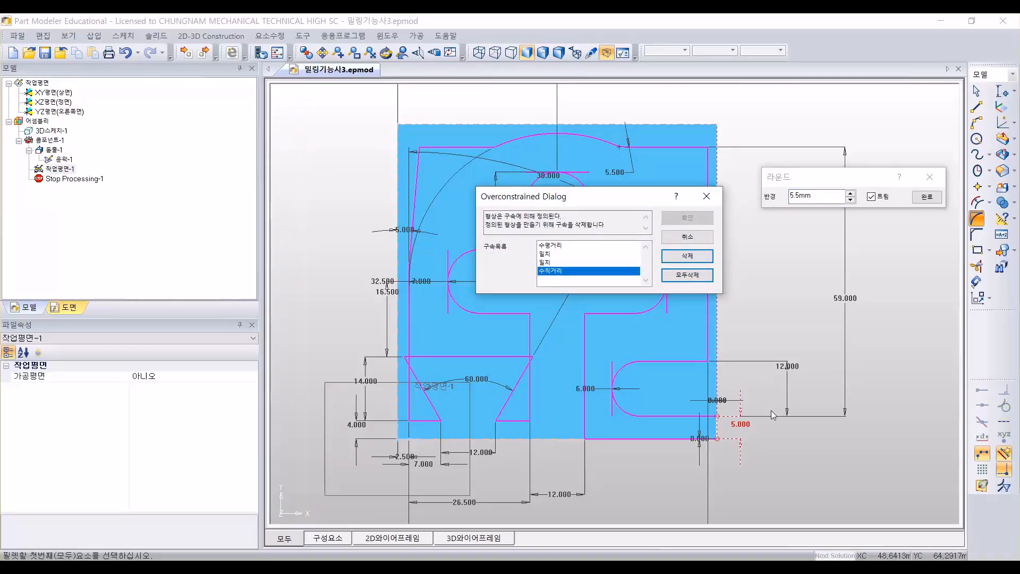
left_click(552, 253)
left_click(552, 263)
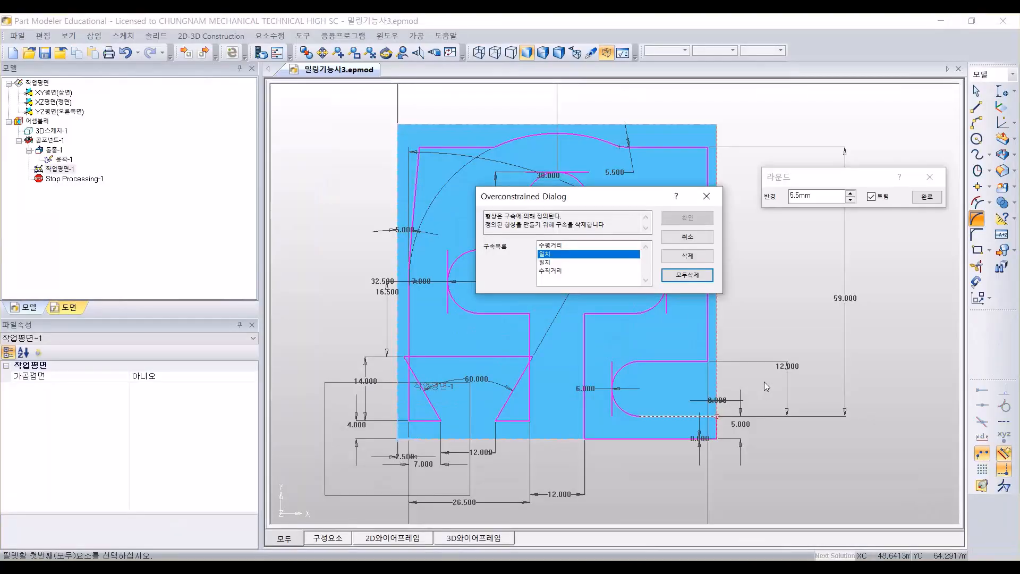
key("Escape")
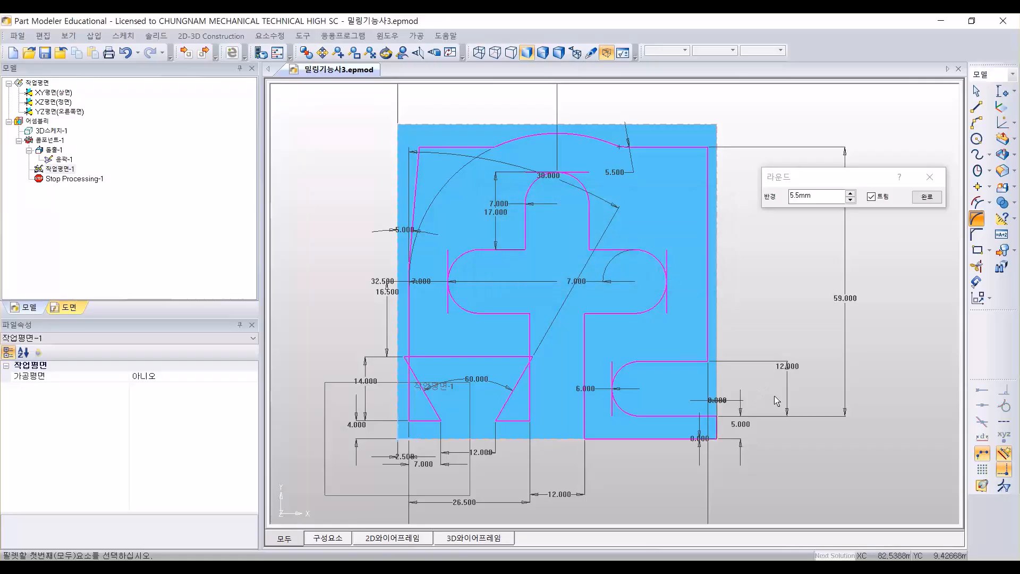
key("Escape")
Step: Delete the two 0.000 dimensions tying the sketch's lower-right corner lines to the work plane edges
middle_click_drag(773, 400, 727, 348)
scroll(727, 348, "up", 5)
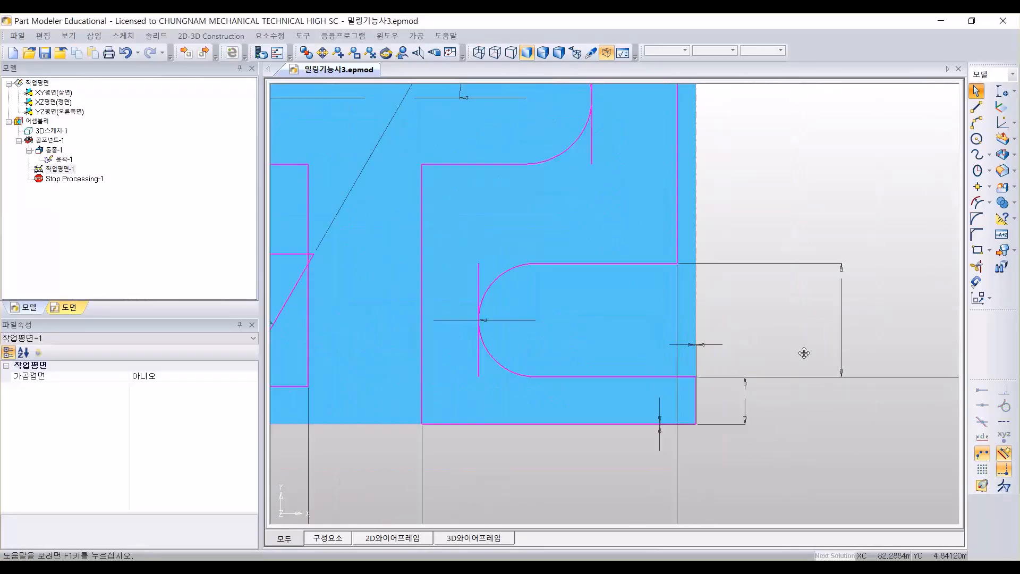
left_click(660, 291)
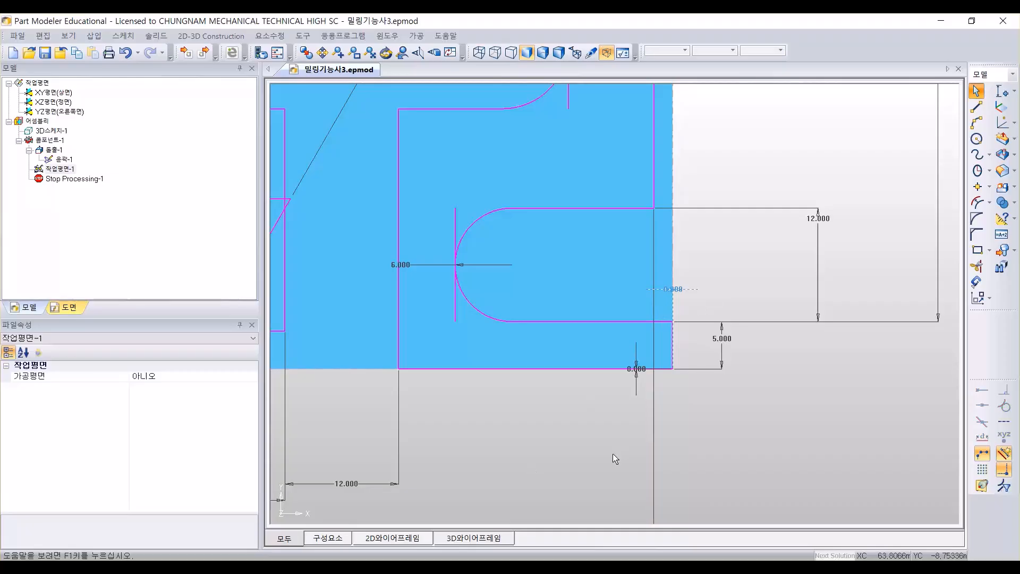
key("Delete")
left_click(639, 365)
key("Delete")
scroll(717, 238, "down", 1)
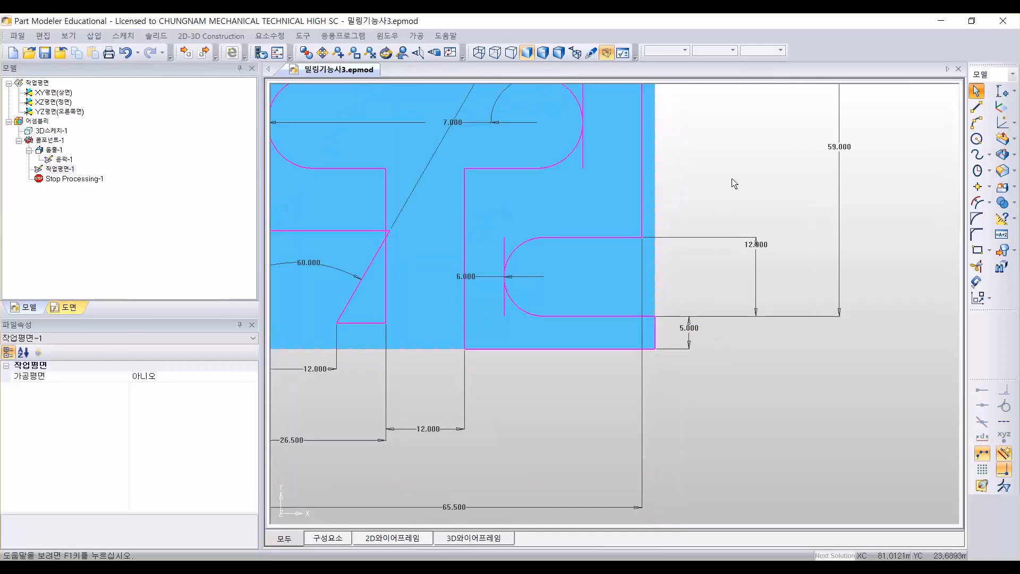
Step: Constrain the short vertical line at the sketch's lower-right corner coincident with the work plane's right edge
scroll(737, 149, "down", 2)
middle_click_drag(734, 154, 776, 284)
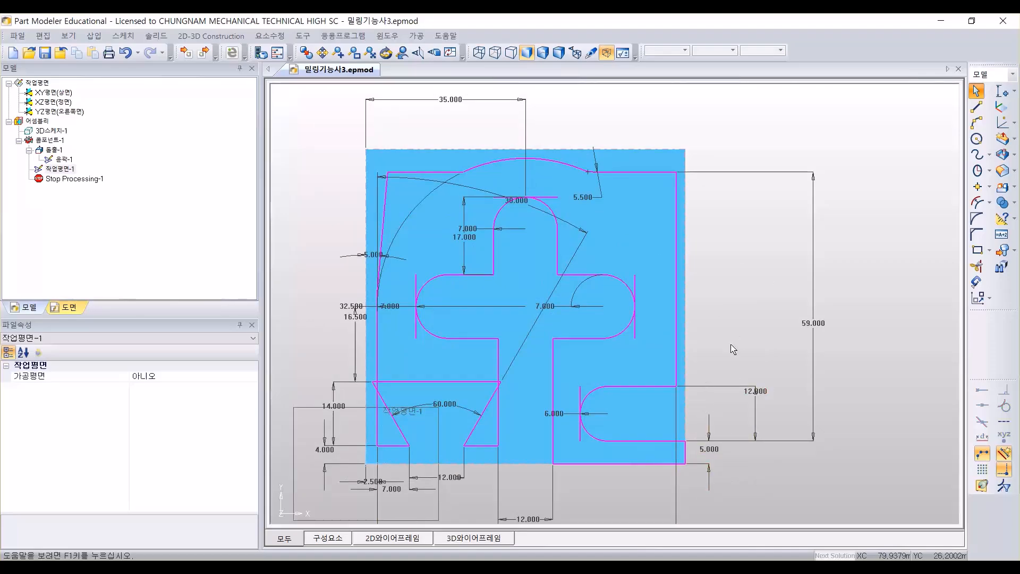
mouse_move(728, 346)
middle_mouse_down()
mouse_move(728, 310)
mouse_move(737, 302)
mouse_move(752, 316)
middle_mouse_up()
middle_click_drag(769, 372, 741, 318)
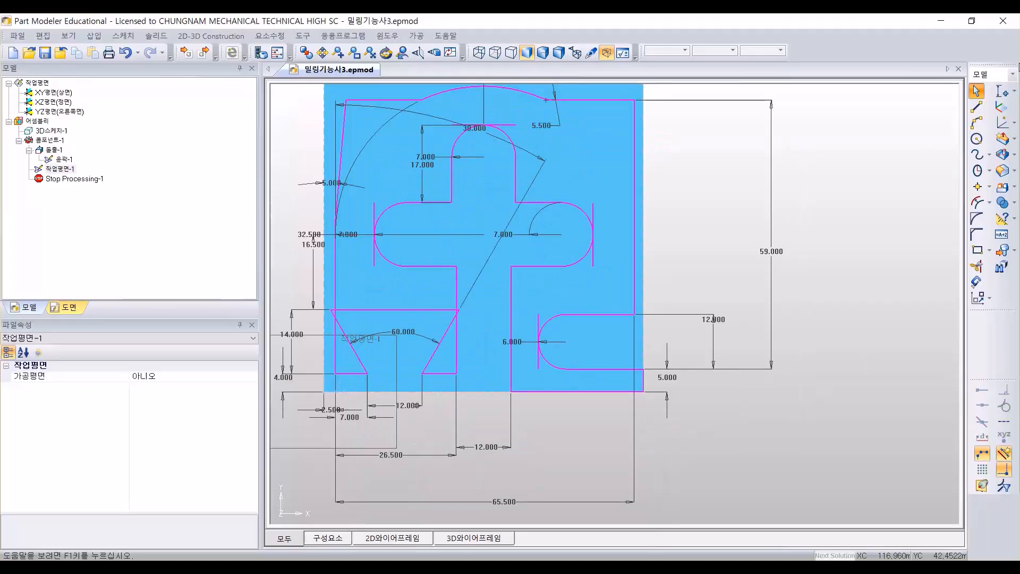
left_click(1002, 90)
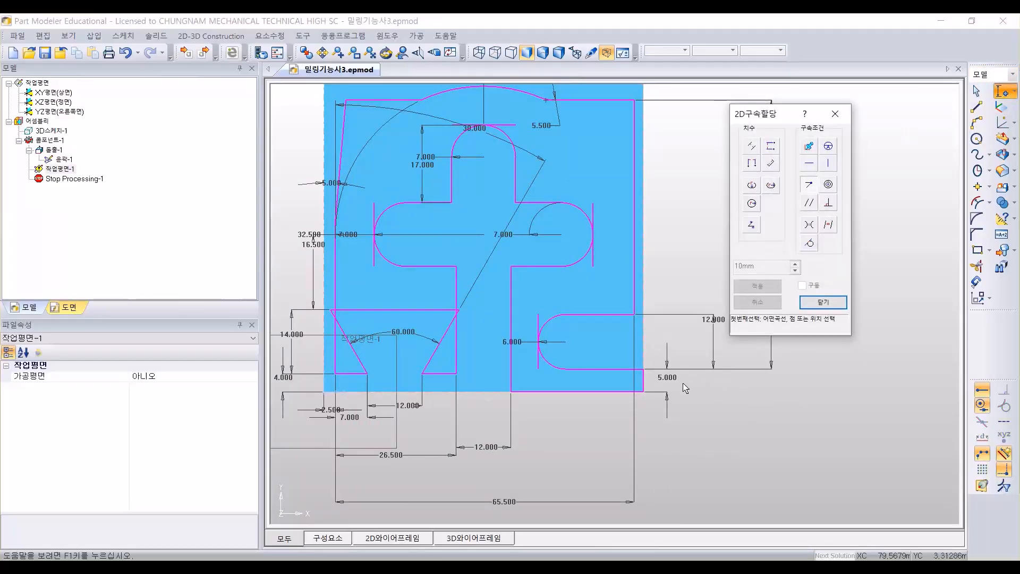
scroll(685, 393, "up", 3)
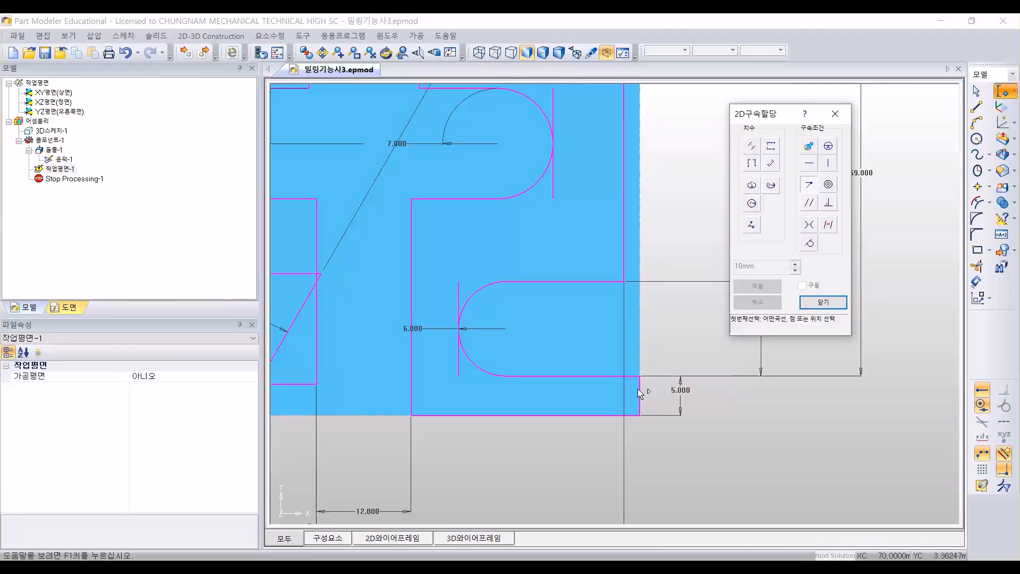
scroll(643, 394, "up", 5)
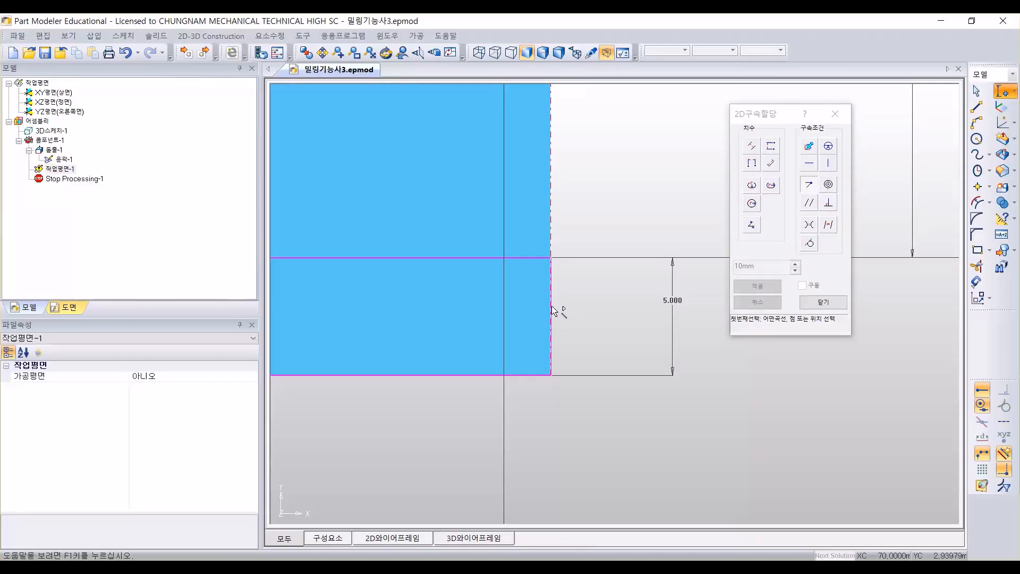
left_click(553, 310)
left_click(552, 295)
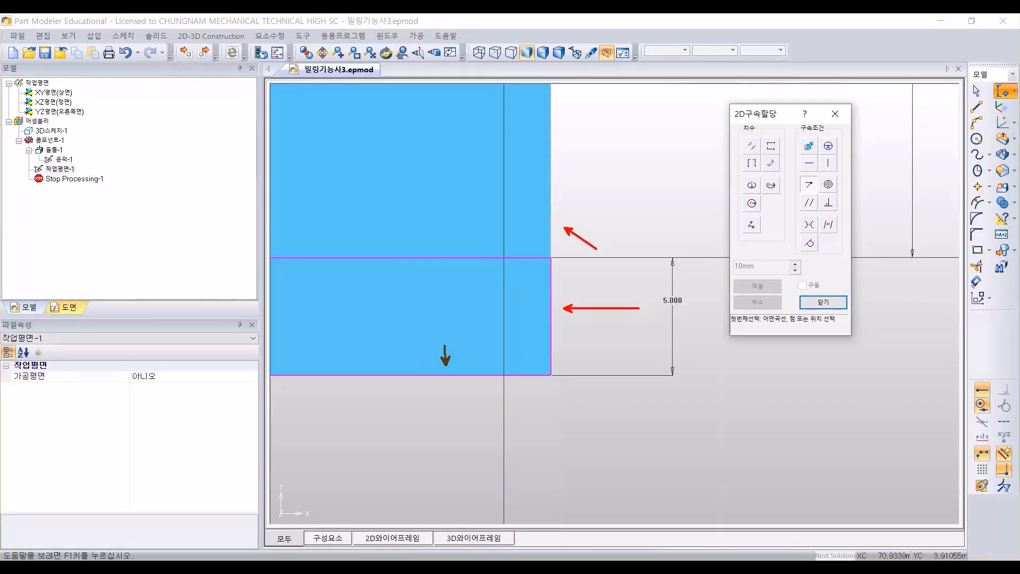
Step: Constrain the bottom line at the sketch's lower-right corner coincident with the work plane's bottom edge and finish assigning constraints
scroll(608, 303, "down", 3)
middle_click_drag(444, 369, 671, 406)
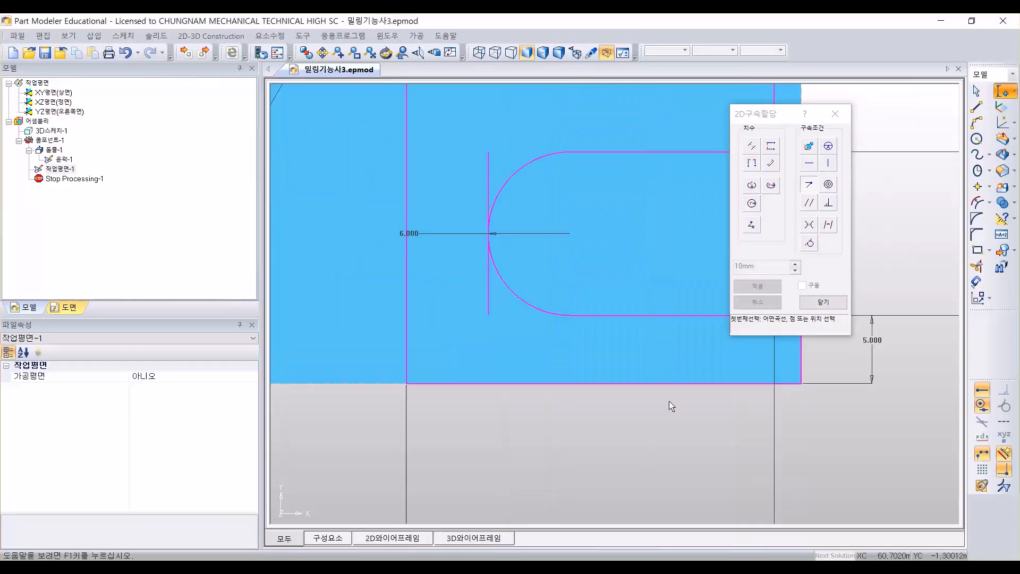
left_click(373, 384)
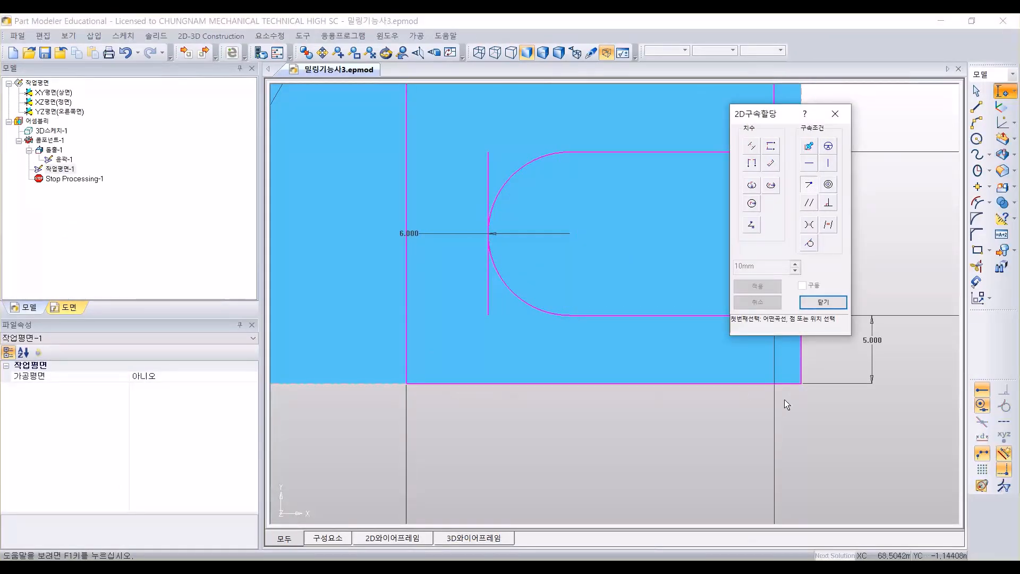
middle_click_drag(785, 405, 605, 447)
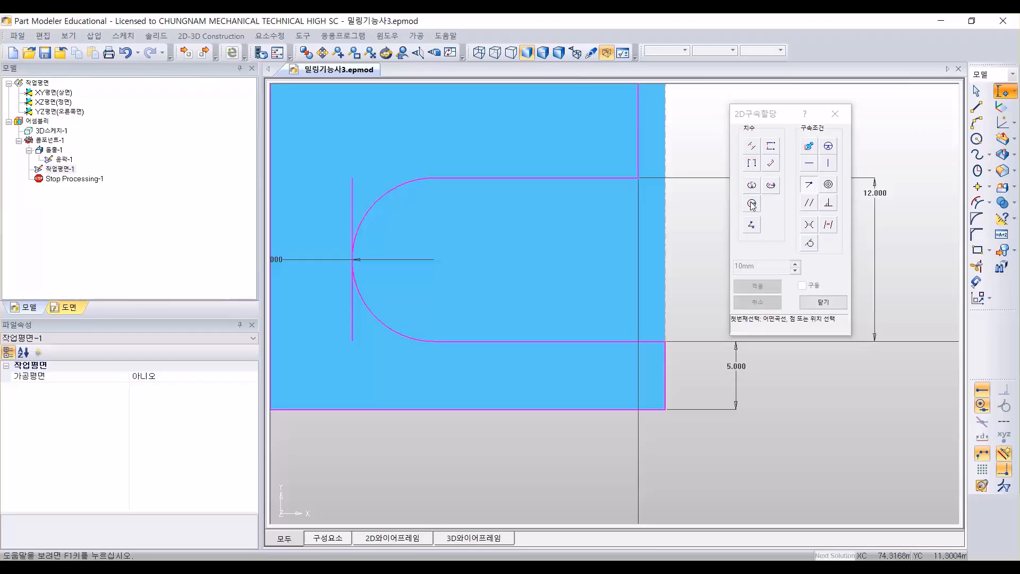
scroll(487, 366, "down", 2)
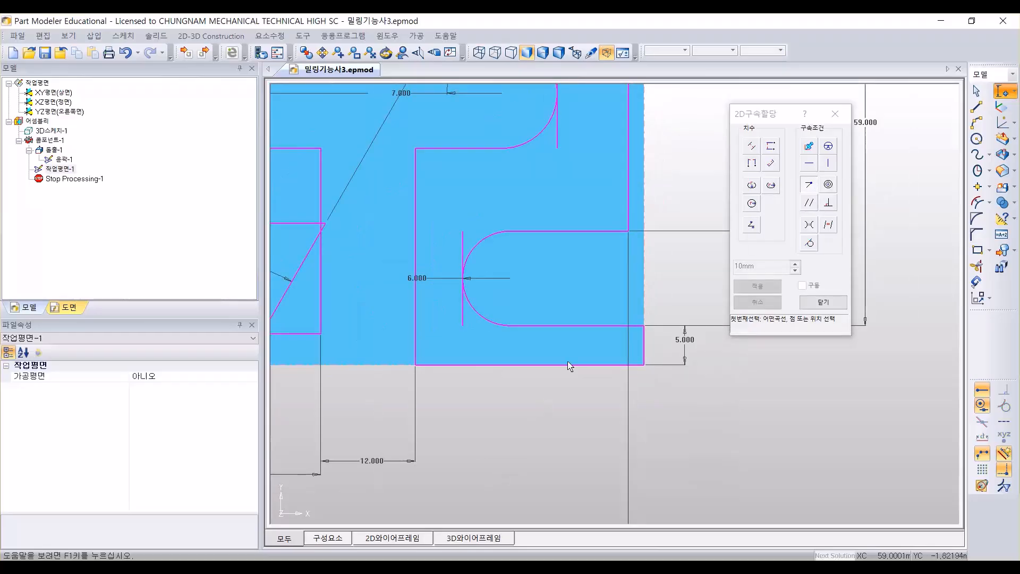
scroll(581, 282, "down", 3)
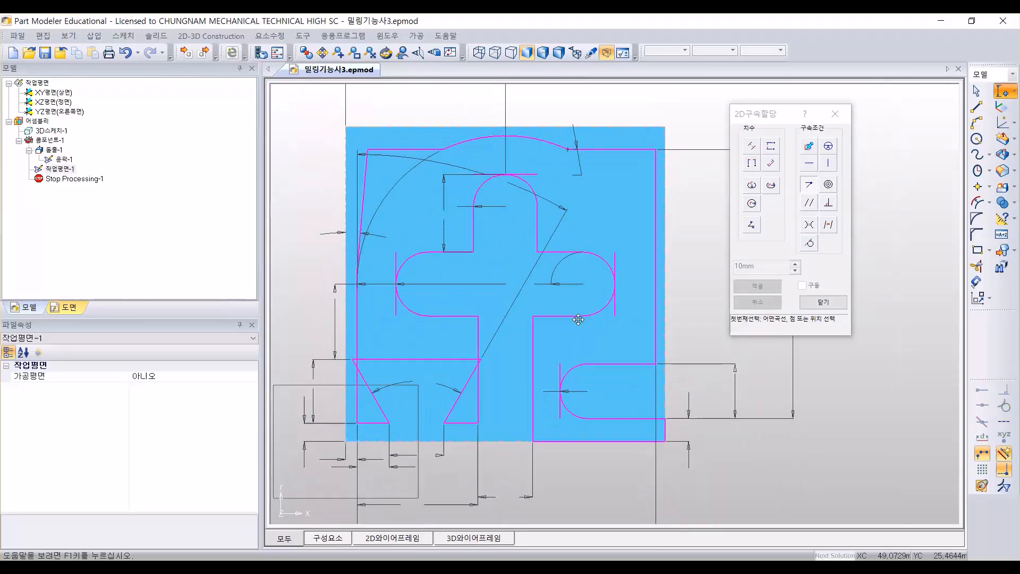
left_click(828, 301)
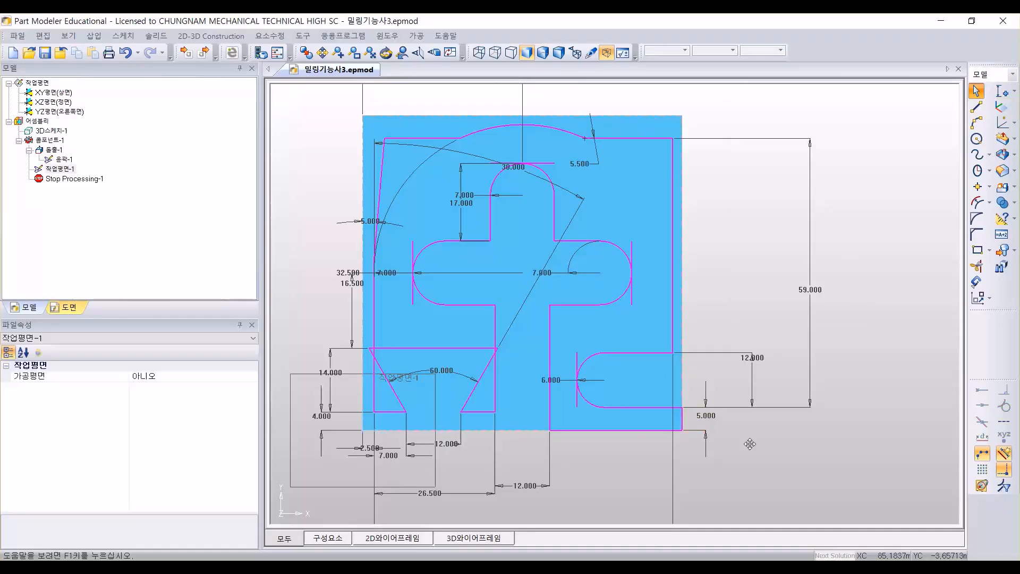
Step: Round the corner between the left top line and the top arc with radius 5.5 mm
mouse_move(740, 434)
middle_mouse_down()
mouse_move(643, 387)
mouse_move(683, 257)
mouse_move(751, 325)
mouse_move(748, 299)
middle_mouse_up()
left_click(976, 217)
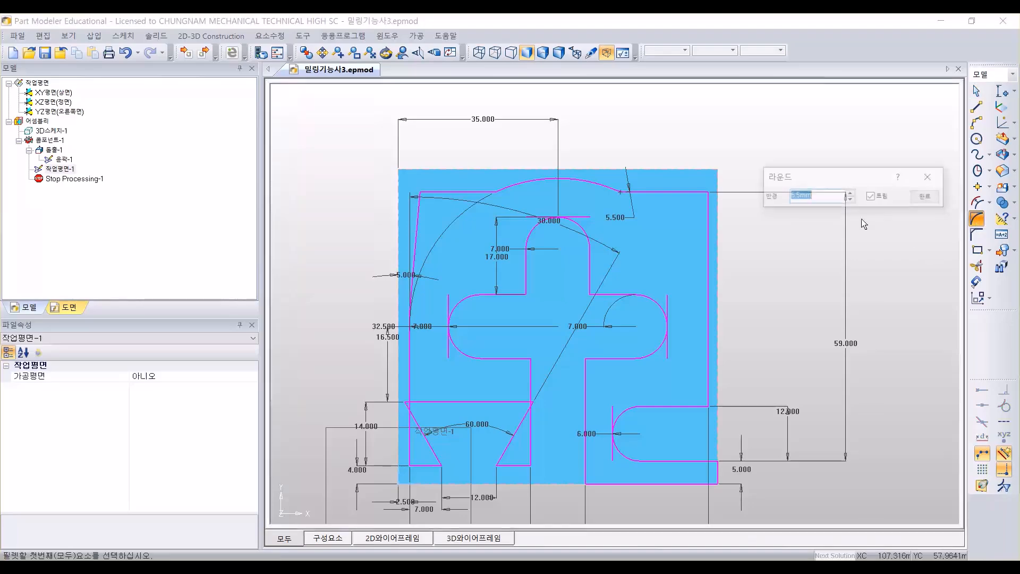
left_click(598, 197)
middle_click_drag(511, 196, 495, 290)
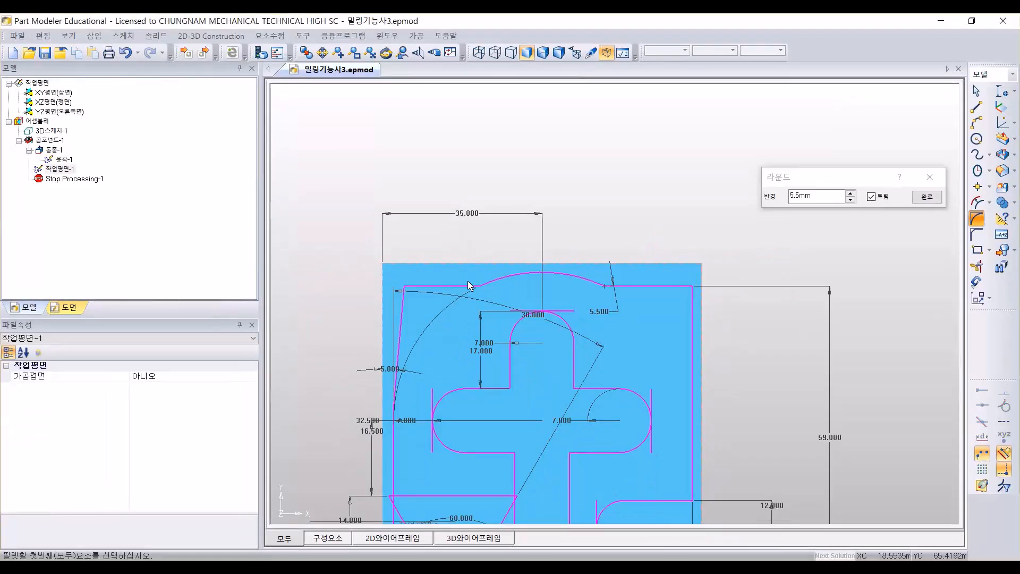
left_click(480, 290)
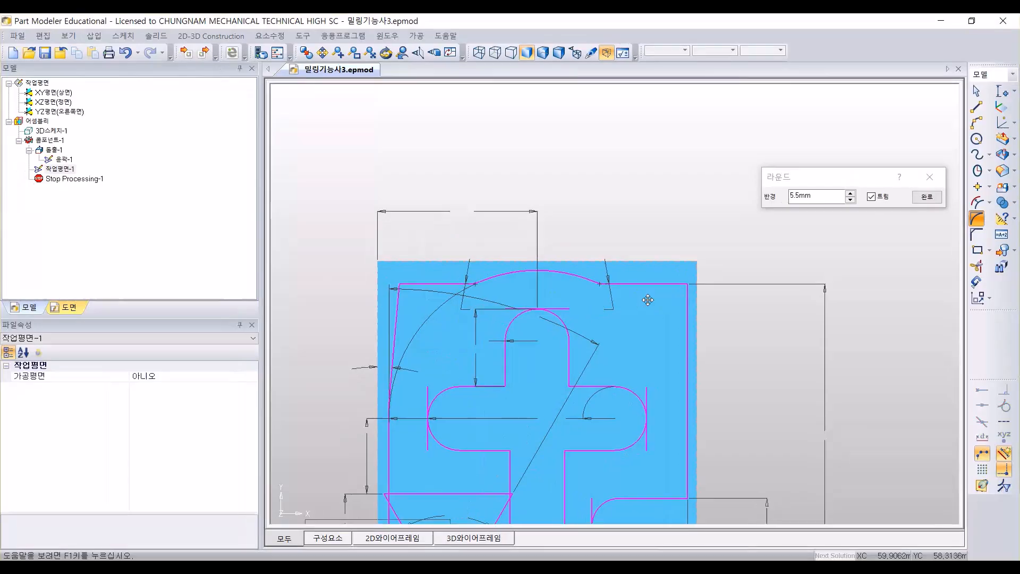
Step: Round both upper corners of the dovetail profile with radius 6 mm
scroll(616, 335, "down", 5)
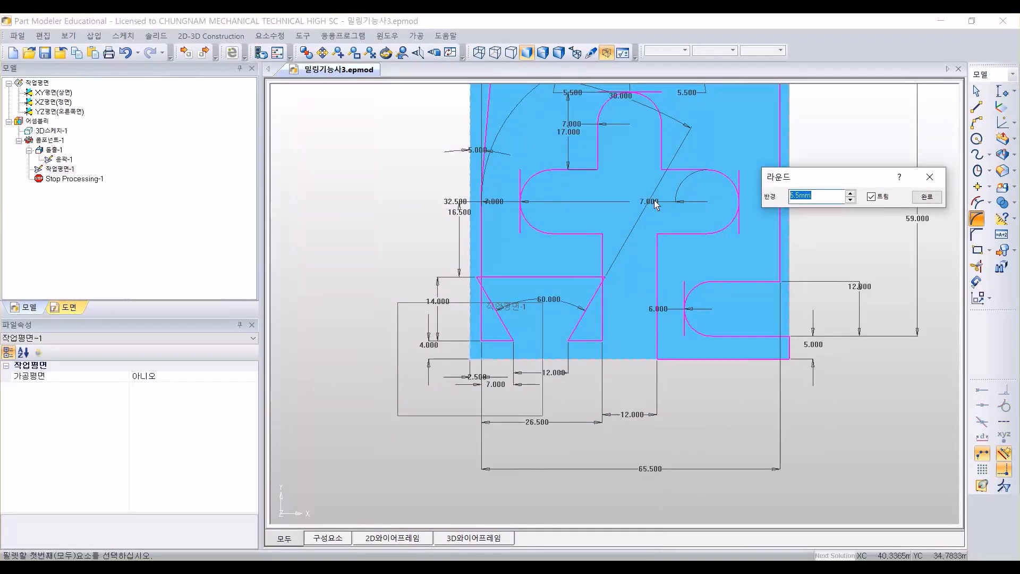
type("Y6")
scroll(510, 306, "up", 3)
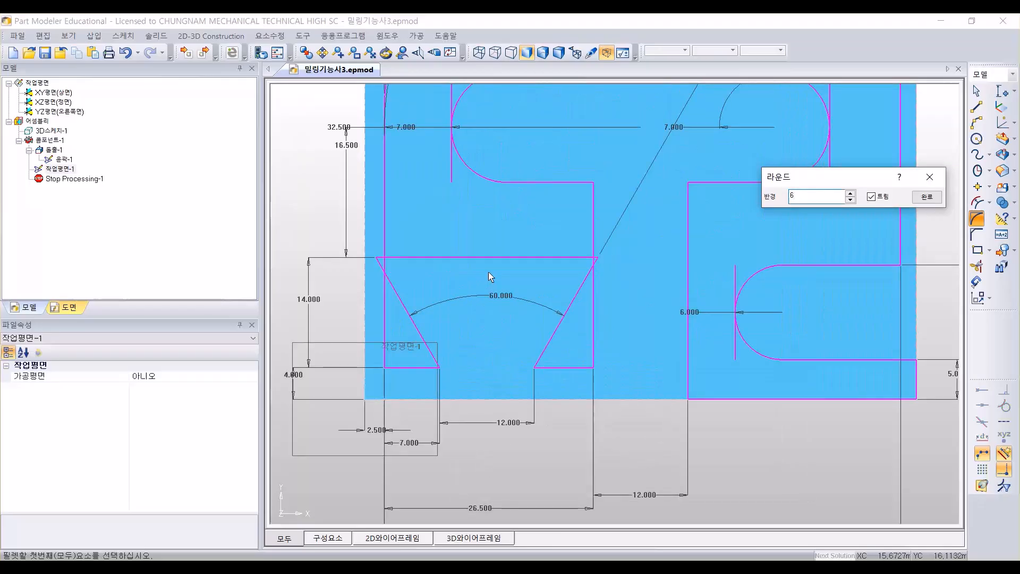
left_click(381, 264)
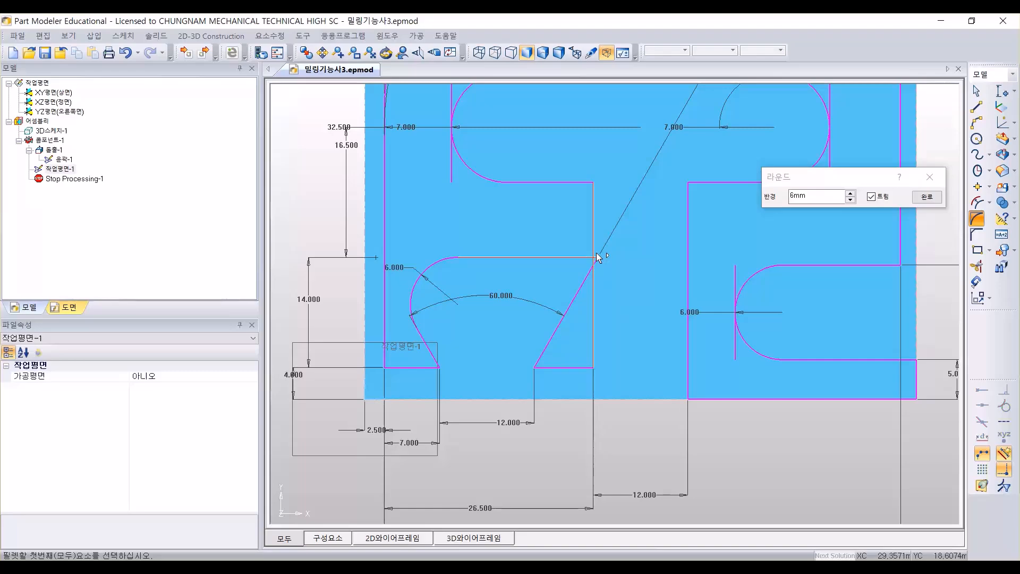
scroll(597, 256, "up", 2)
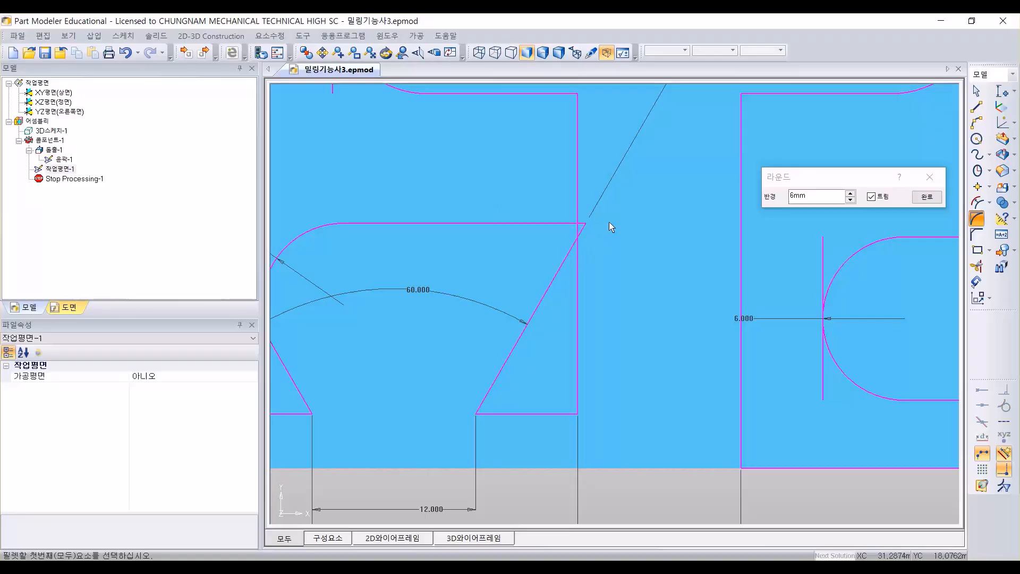
scroll(611, 227, "up", 3)
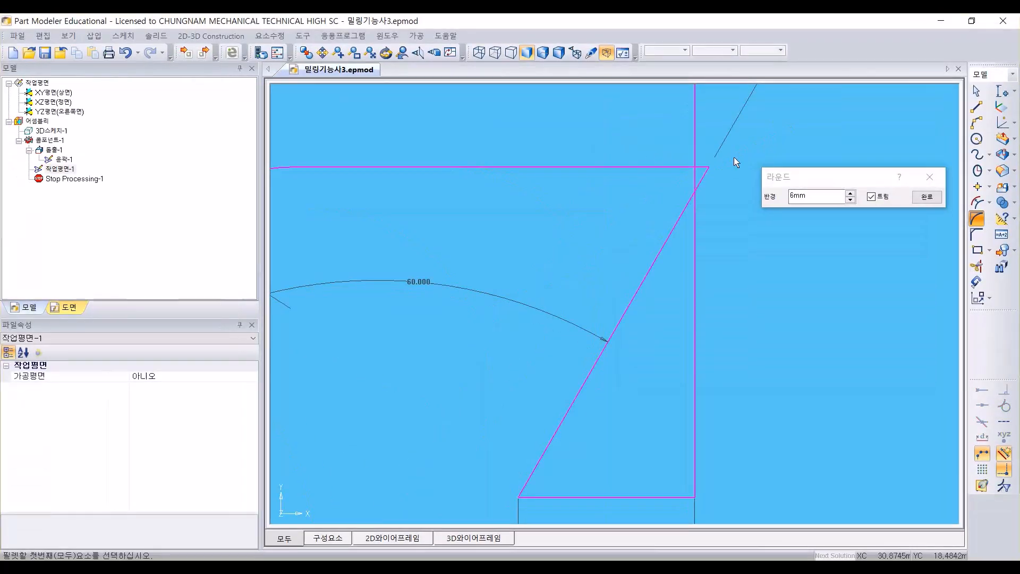
left_click(707, 170)
scroll(608, 290, "down", 3)
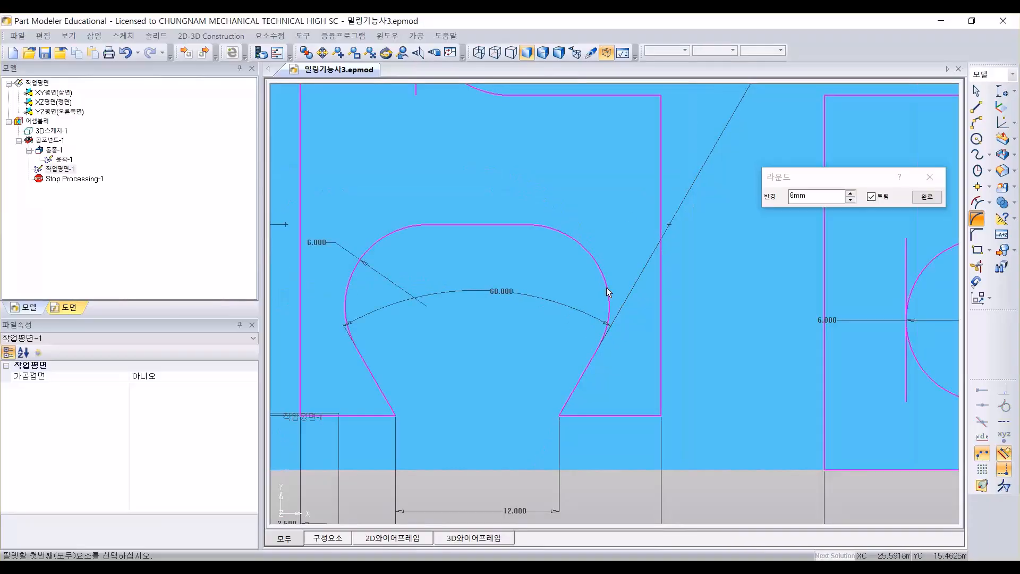
Step: Round both lower corners of the dovetail opening with radius 2 mm
middle_click_drag(560, 334, 603, 248)
left_click(820, 191)
type("2")
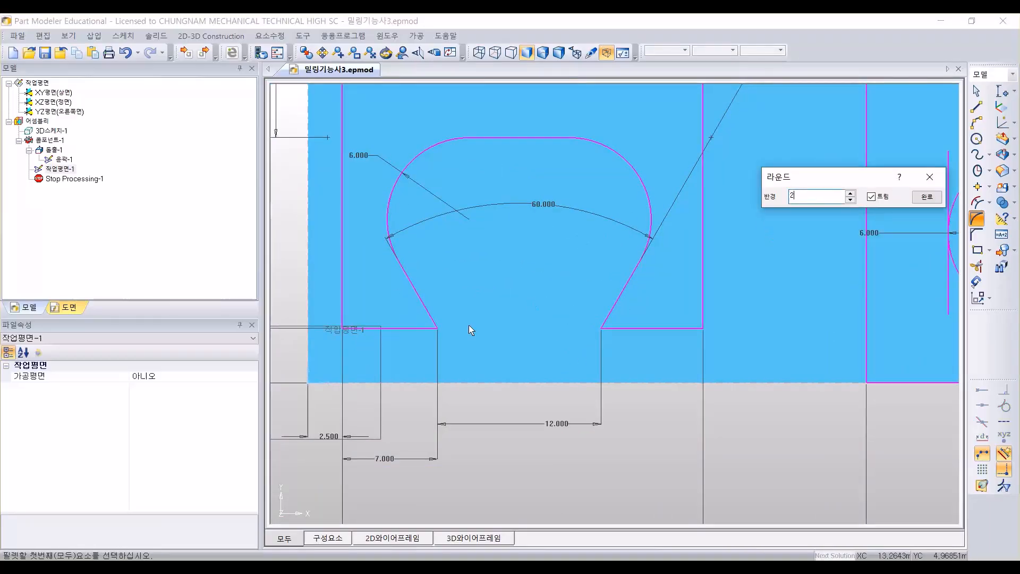
left_click_drag(834, 178, 524, 191)
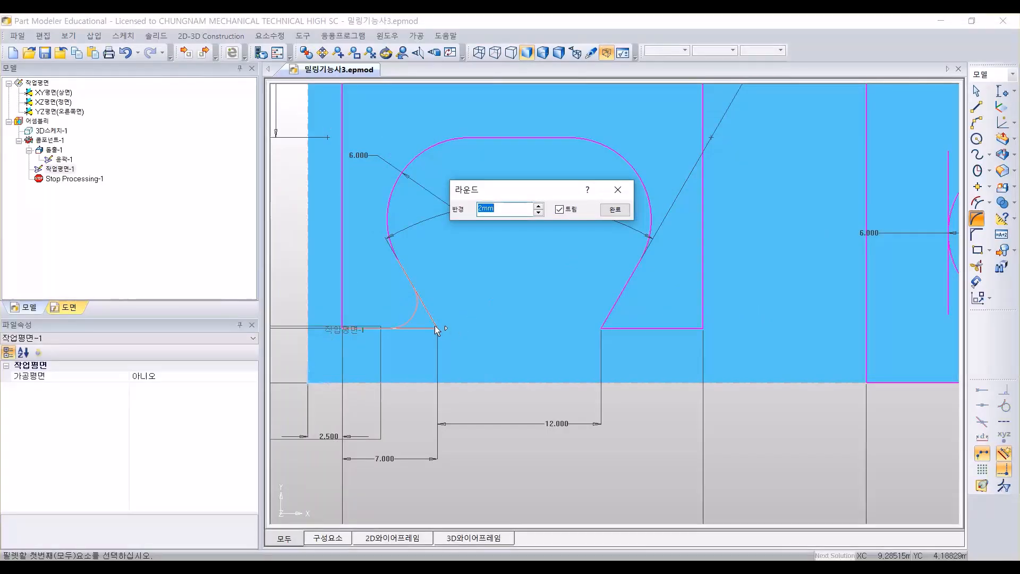
left_click(435, 330)
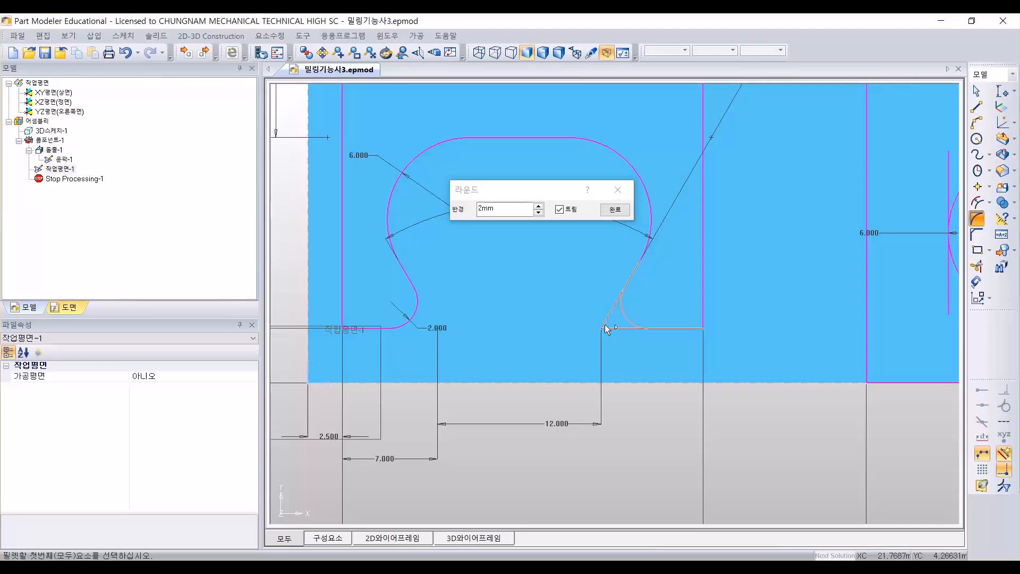
left_click(645, 314)
Step: Check the drawing and mark the cross pocket's three rounded inner corners with arrows, then return to the sketch in Part Modeler
scroll(820, 161, "down", 4)
scroll(820, 161, "up", 1)
mouse_move(811, 181)
middle_mouse_down()
mouse_move(797, 307)
mouse_move(653, 381)
mouse_move(626, 428)
mouse_move(644, 431)
middle_mouse_up()
key("alt+Tab")
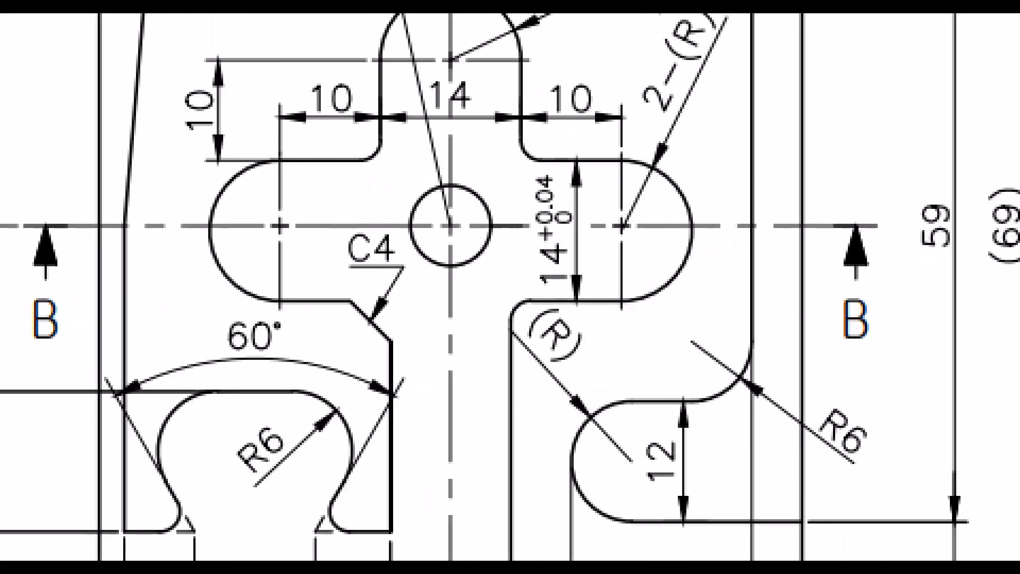
left_click_drag(543, 307, 628, 357, "ctrl+shift")
left_click_drag(526, 139, 674, 65, "ctrl+shift")
left_click_drag(353, 161, 219, 93, "ctrl+shift")
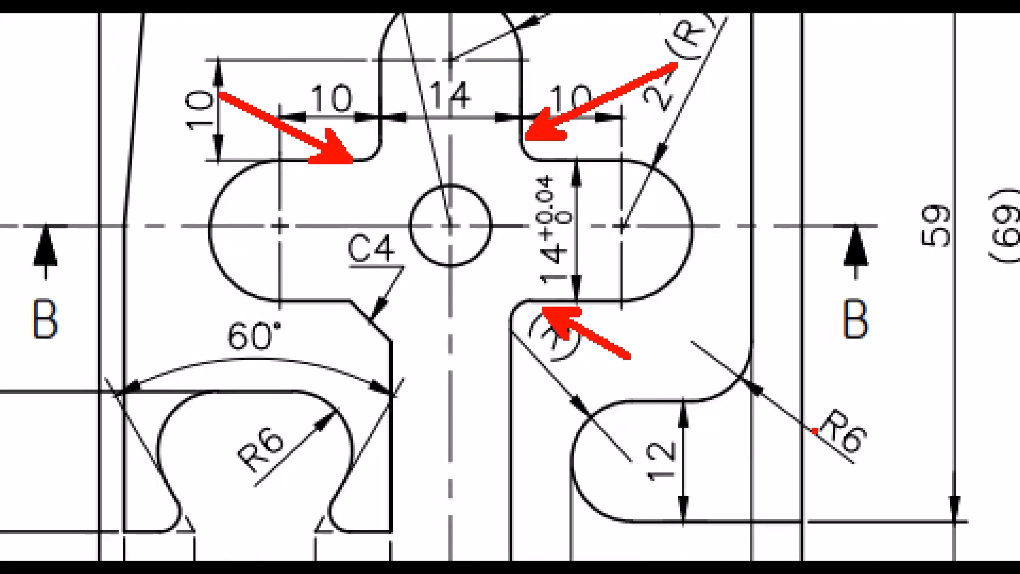
key("Escape")
key("alt+Tab")
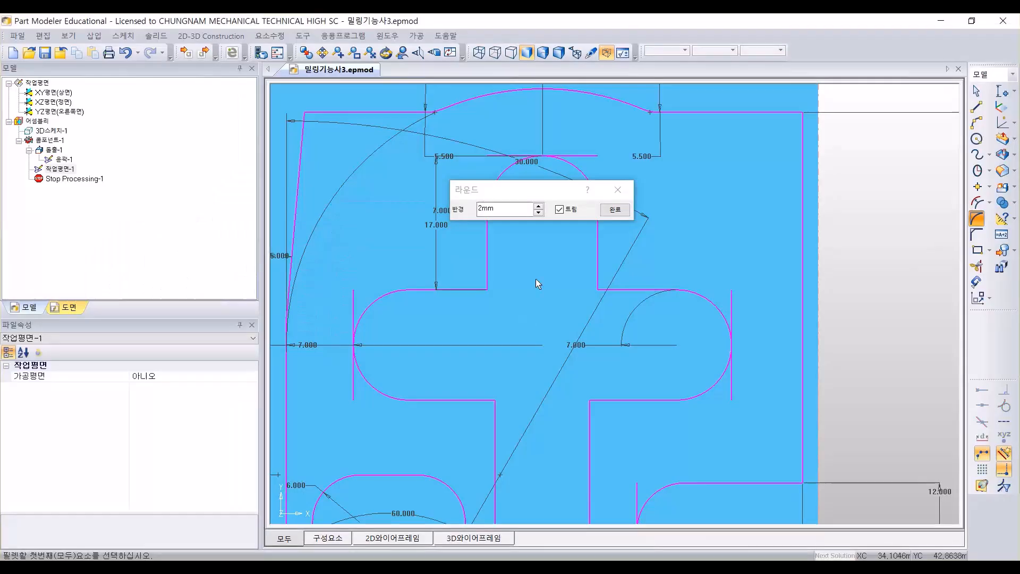
Step: Round the cross pocket's two upper inner corners and its lower-right inner corner with radius 2 mm
left_click(613, 288)
left_click(599, 281)
left_click(482, 289)
left_click(487, 280)
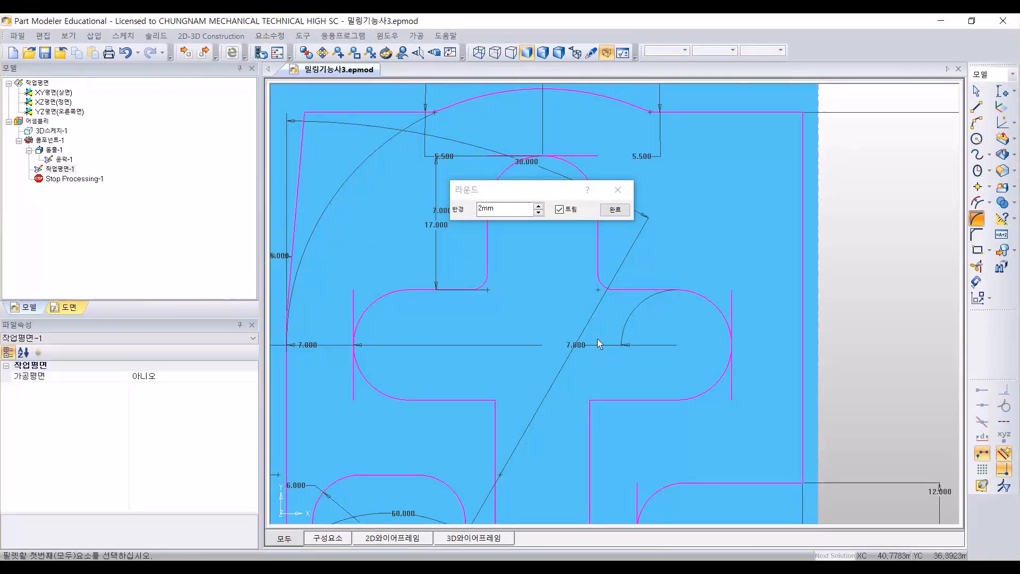
left_click(594, 405)
left_click(636, 407)
left_click(614, 210)
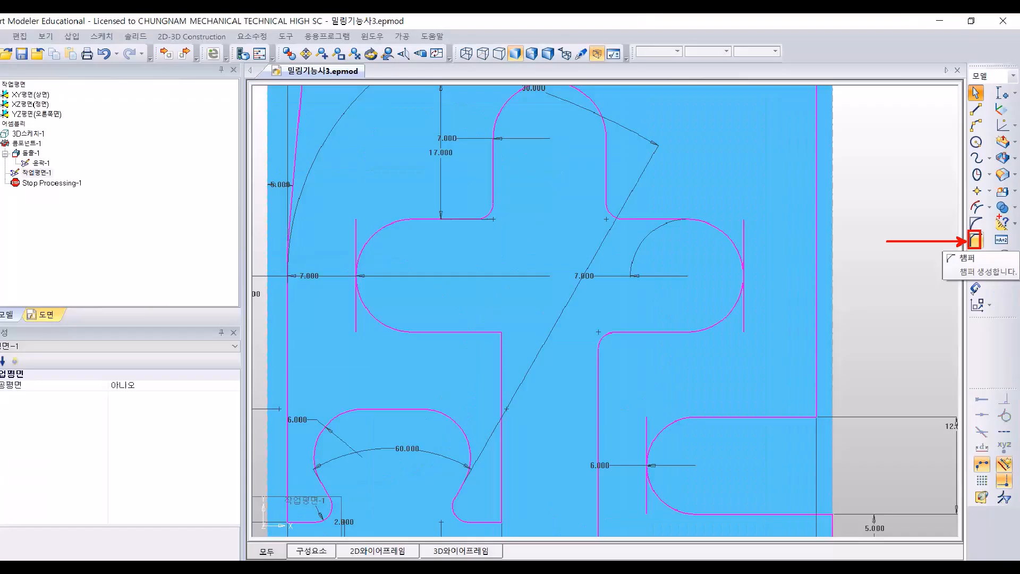
Step: Chamfer the cross pocket's lower-left inner corner by offset and angle, with distance 4 mm and angle 45 degrees
left_click(977, 238)
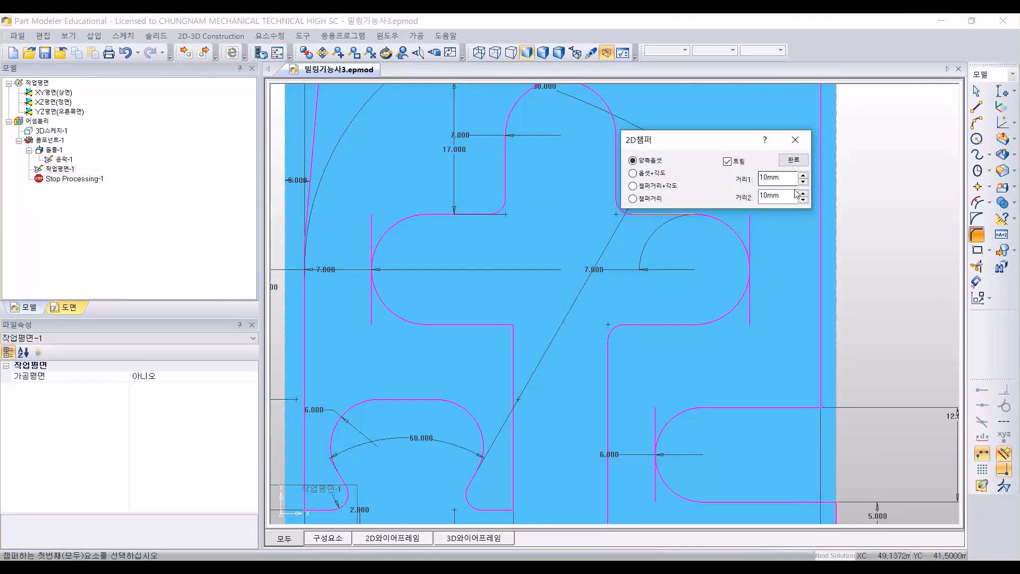
left_click(657, 174)
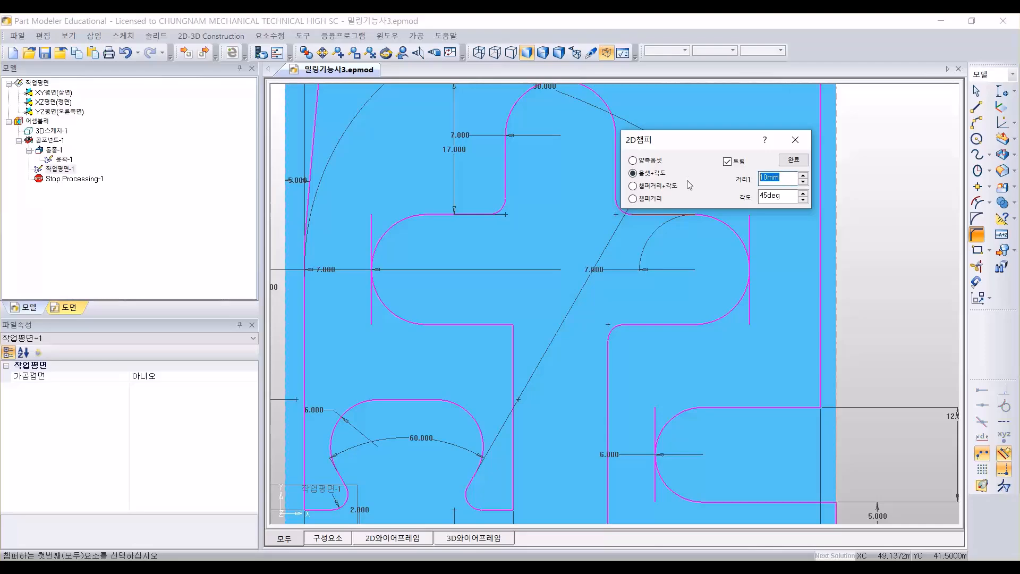
type("4")
left_click(511, 326)
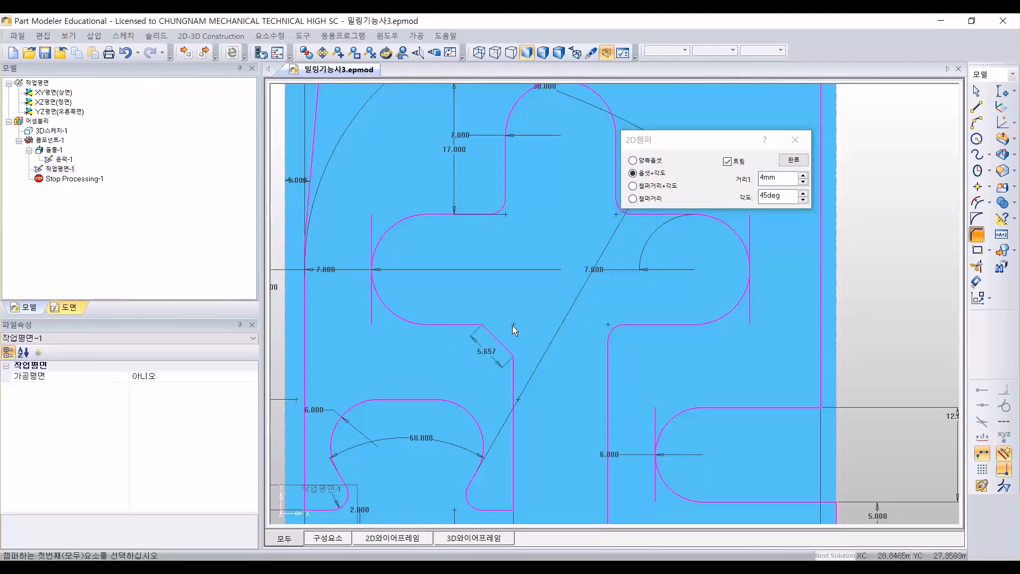
middle_click_drag(561, 339, 598, 270)
key("Escape")
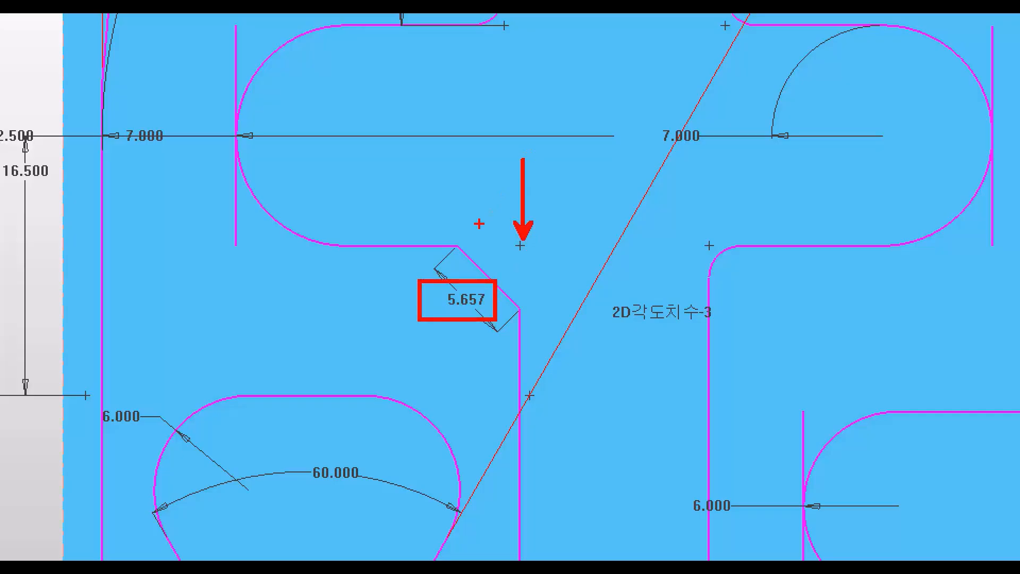
Step: Mark the new chamfer's horizontal and vertical setbacks with arrows, labelling the horizontal one 4
left_click_drag(458, 237, 474, 164, "ctrl+shift")
mouse_move(491, 129)
left_mouse_down()
mouse_move(522, 159)
mouse_move(488, 186)
left_mouse_up()
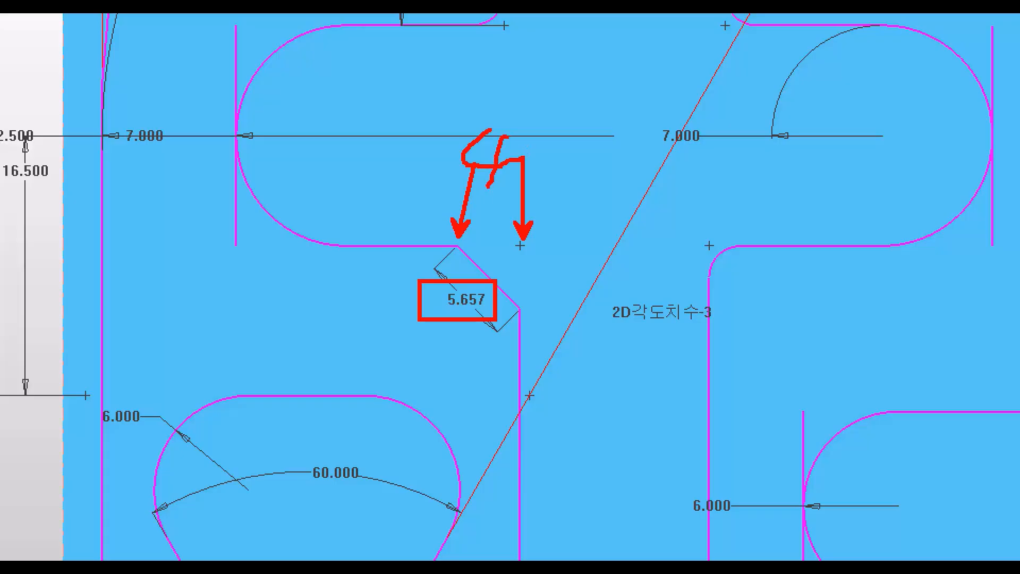
left_click_drag(523, 246, 641, 245, "ctrl+shift")
left_click_drag(529, 314, 649, 314, "ctrl+shift")
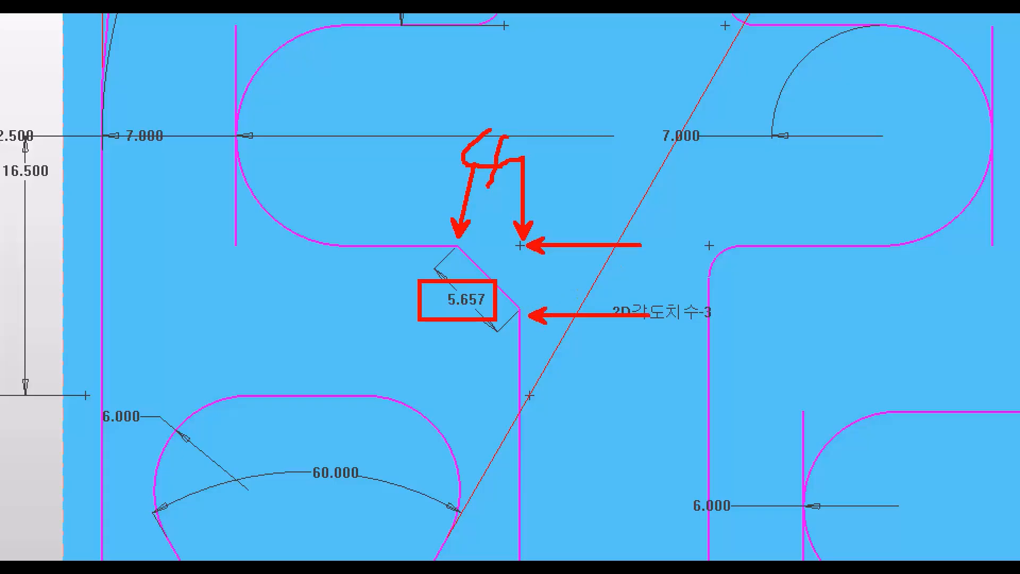
Step: Label the chamfer's vertical setback 4, circle its 5.657 length dimension, and return to the sketch
mouse_move(572, 287)
left_mouse_down()
mouse_move(680, 290)
mouse_move(575, 308)
left_mouse_up()
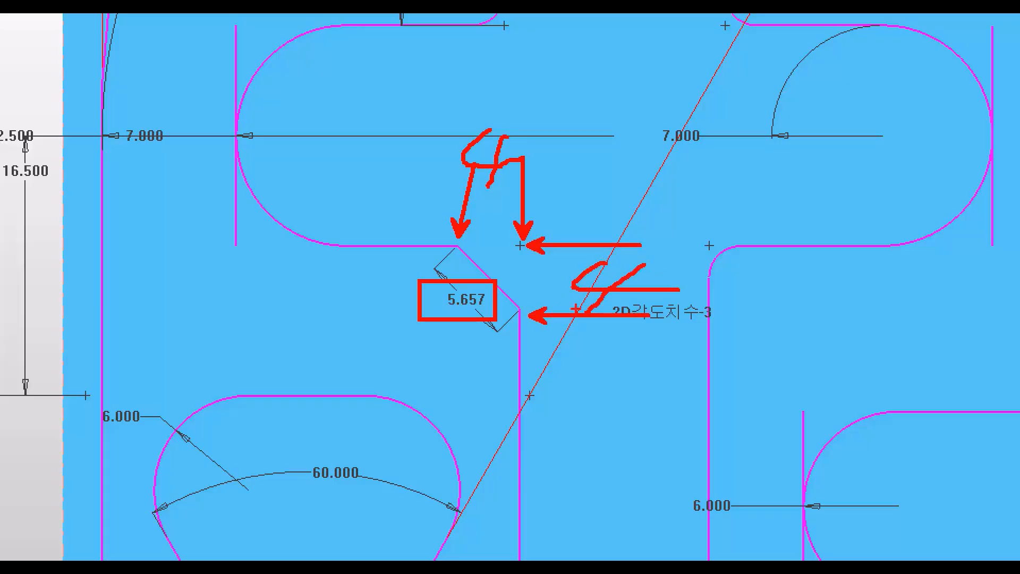
mouse_move(492, 341)
left_mouse_down()
mouse_move(363, 317)
mouse_move(501, 248)
mouse_move(422, 338)
left_mouse_up()
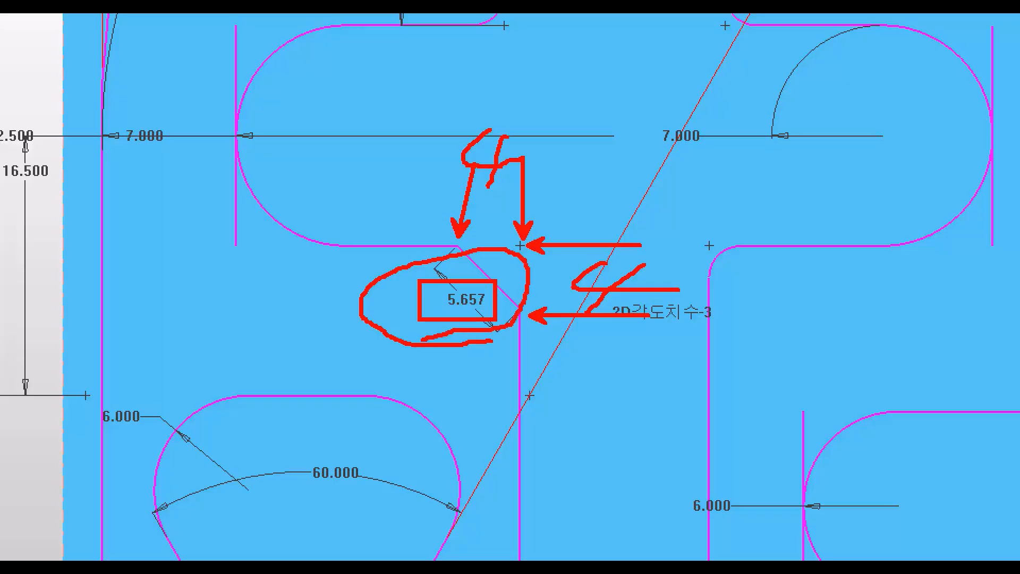
key("Escape")
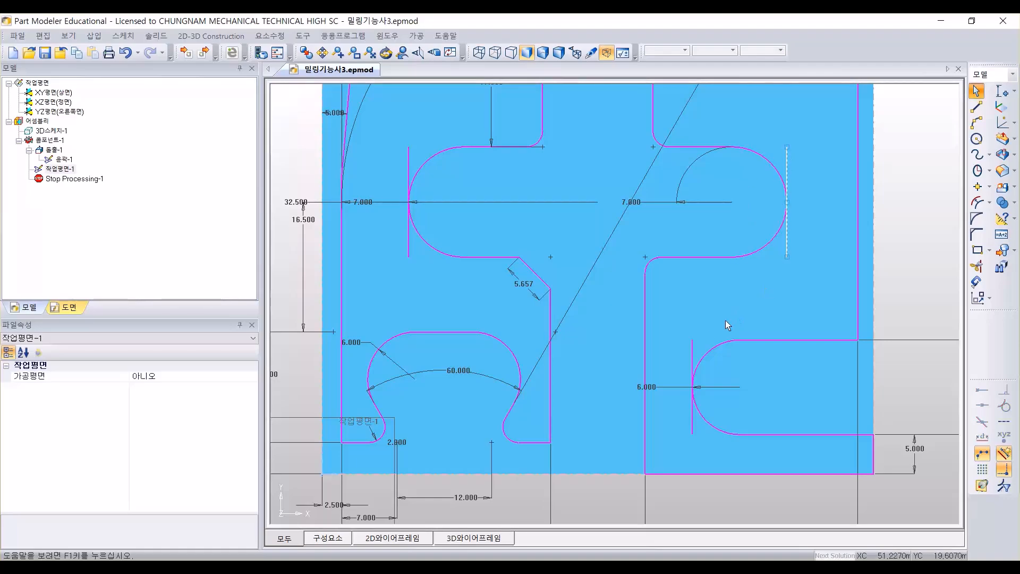
Step: Convert the straight lines at the cross pocket's rounded ends and the lower-right slot's rounded end into auxiliary elements
left_click(692, 356)
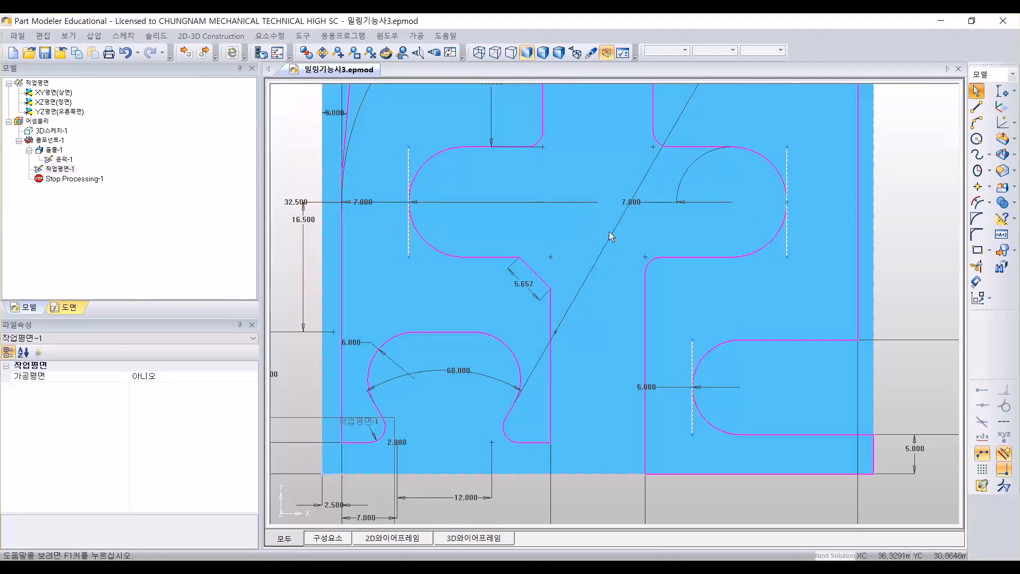
scroll(676, 222, "up", 3)
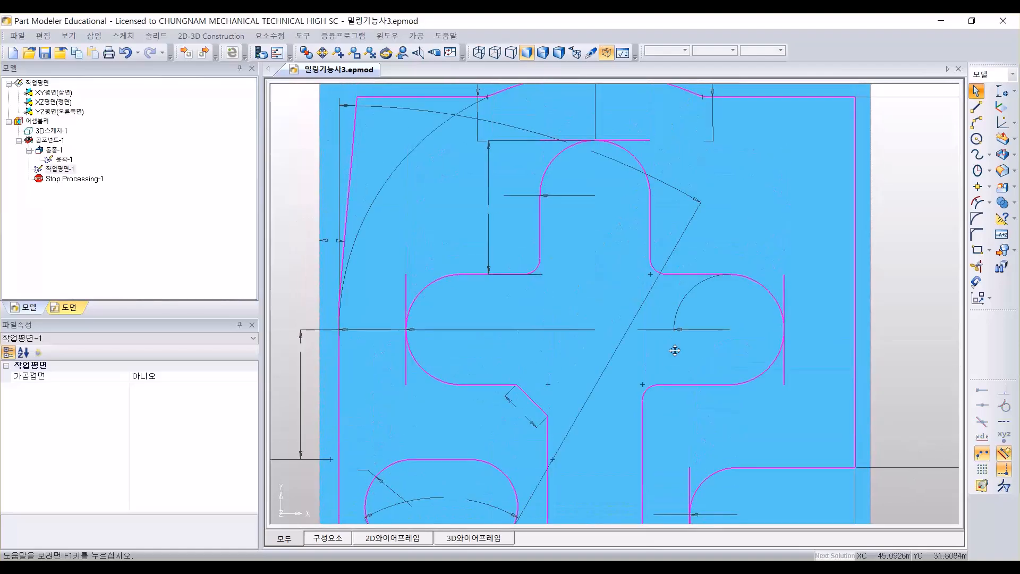
left_click(640, 140)
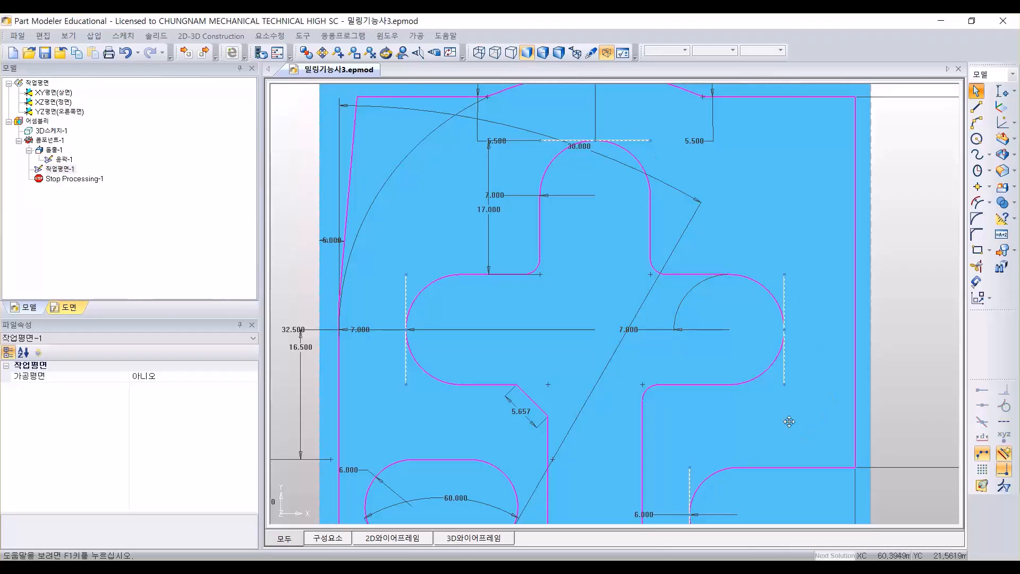
middle_click_drag(789, 421, 749, 309)
middle_click_drag(819, 232, 837, 319)
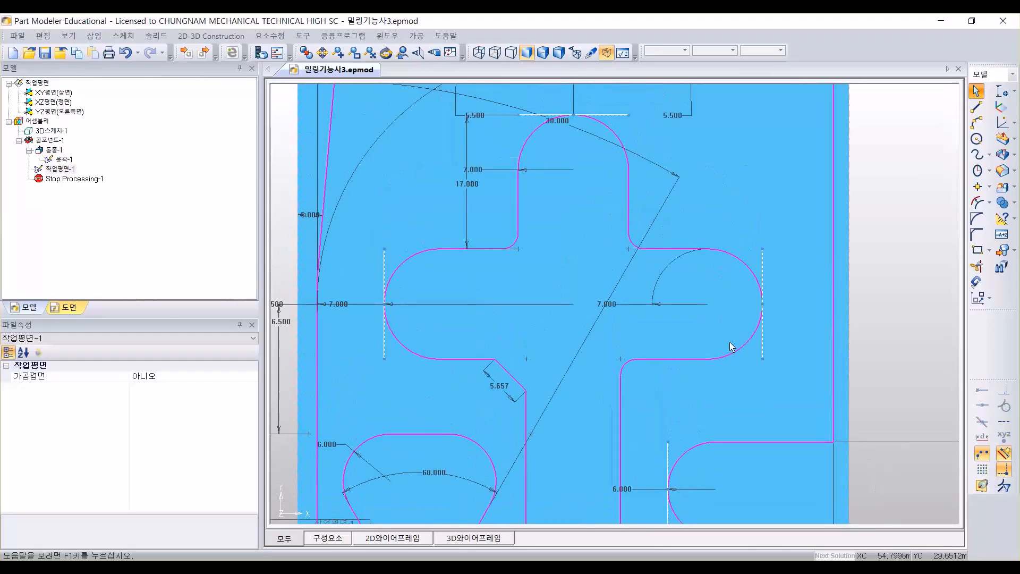
right_click(764, 266)
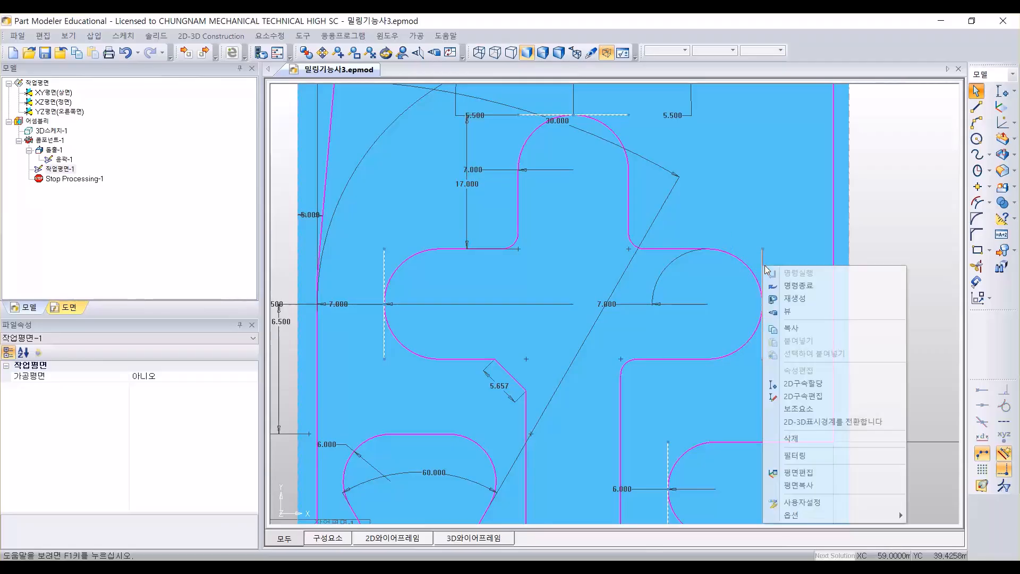
left_click(795, 408)
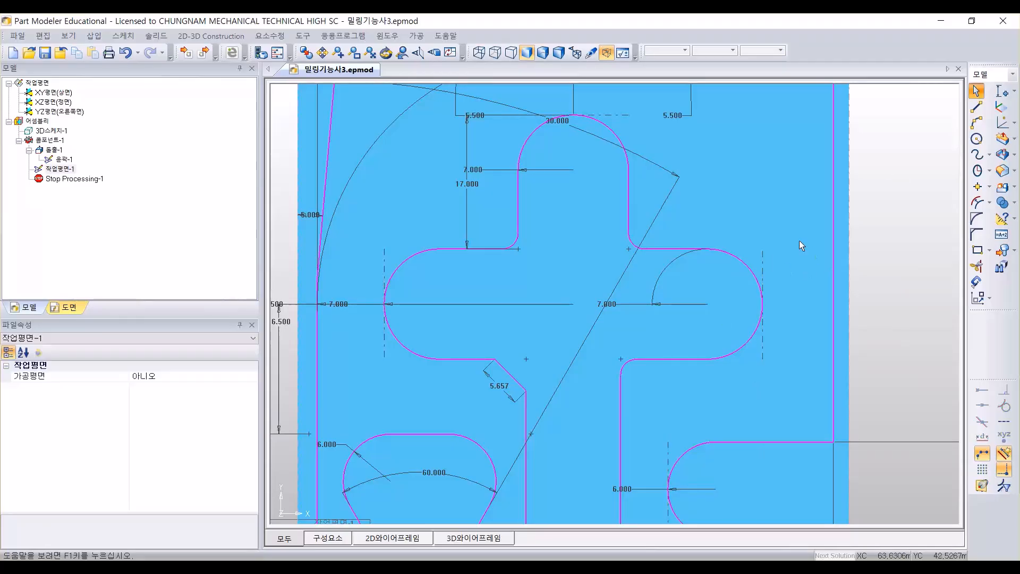
Step: Start a boss extrusion of the closed sketch profile in the upward direction with a distance of 5 mm
scroll(799, 240, "down", 1)
scroll(826, 293, "down", 2)
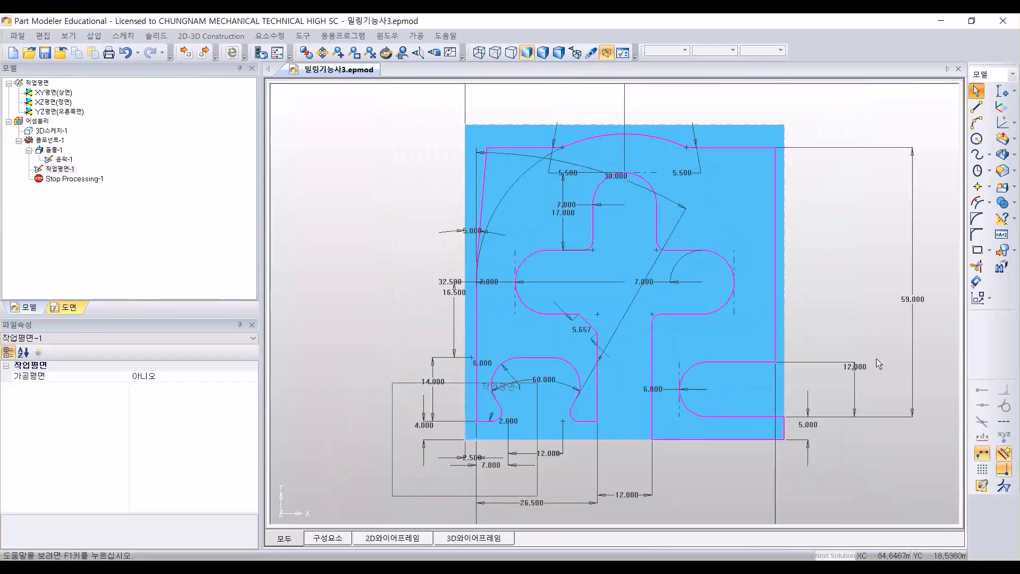
mouse_move(892, 366)
middle_mouse_down()
mouse_move(862, 403)
mouse_move(863, 423)
middle_mouse_up()
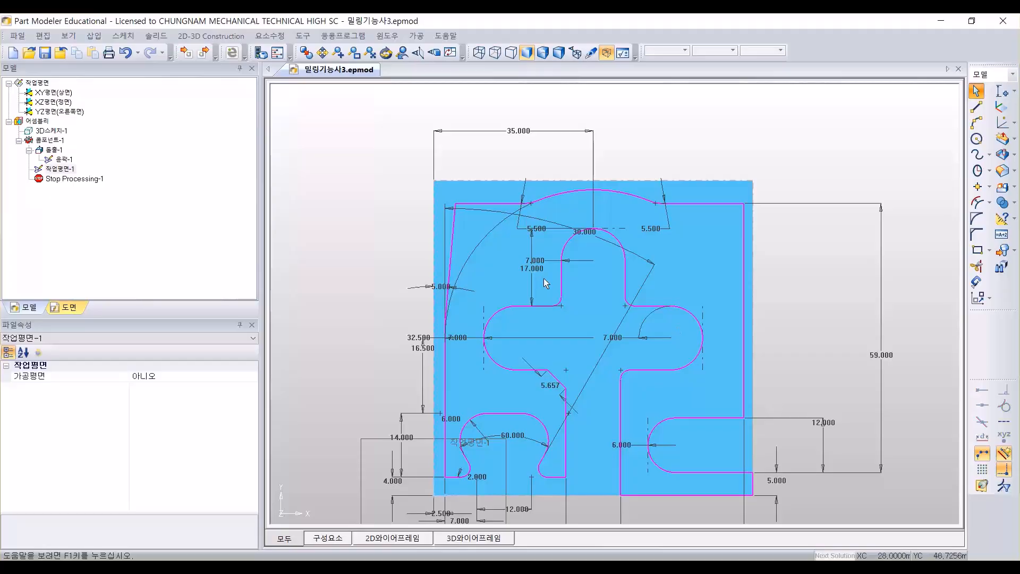
middle_click_drag(916, 375, 931, 273)
middle_click_drag(837, 227, 842, 249)
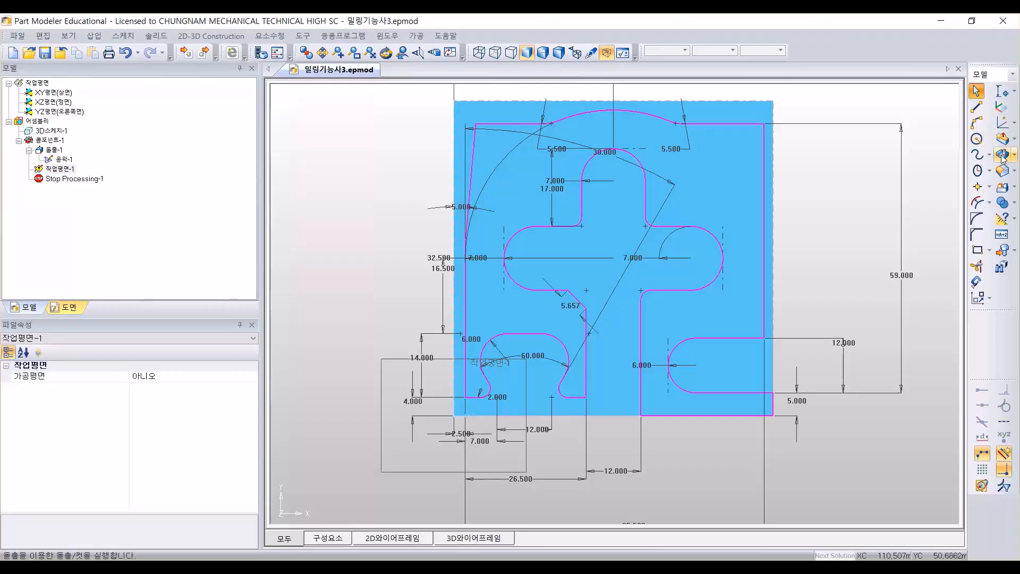
left_click(662, 288)
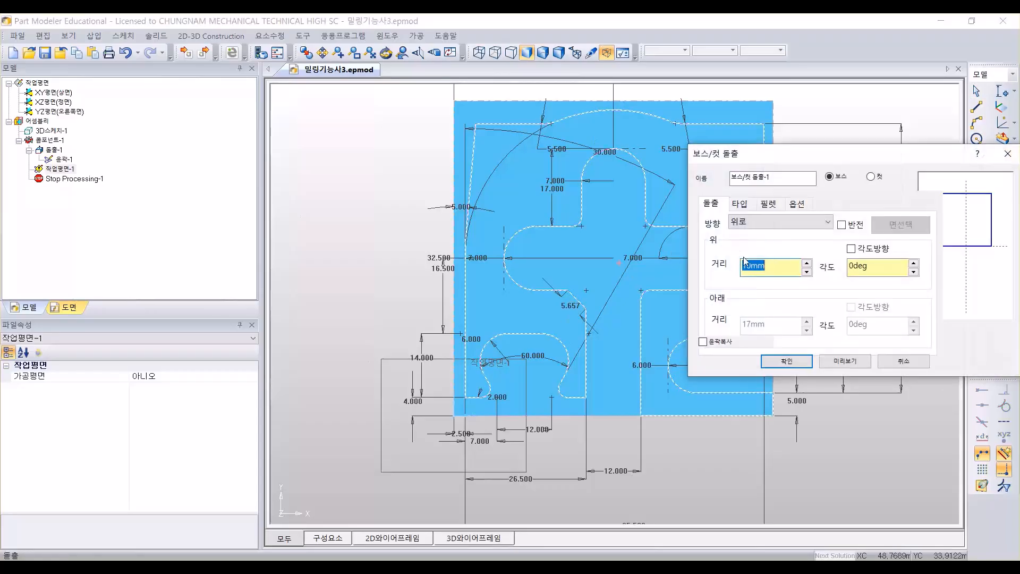
type("5")
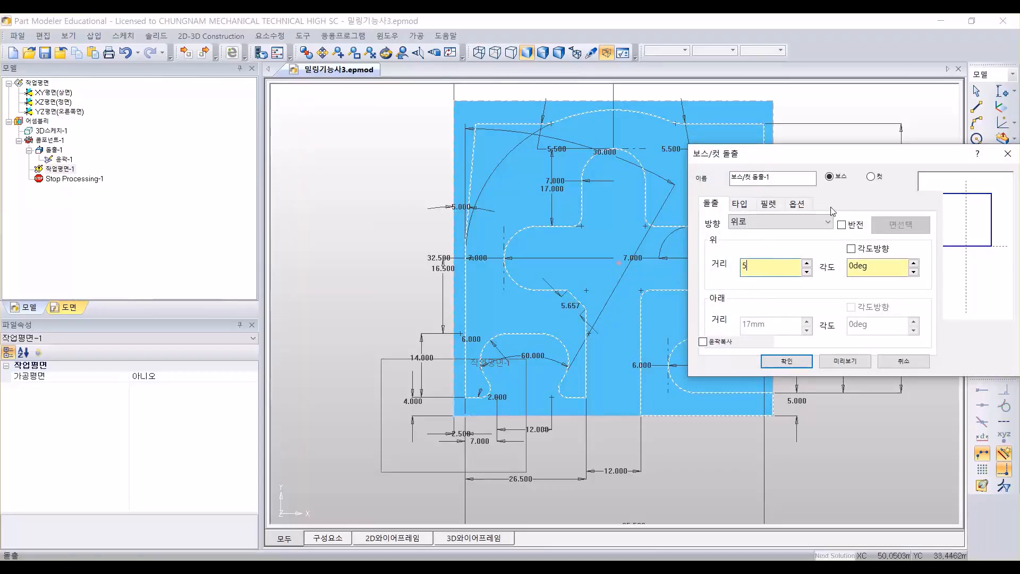
Step: Mark the boss type, upward direction and 5 mm distance in the extrusion settings, and create the boss
left_click(613, 382)
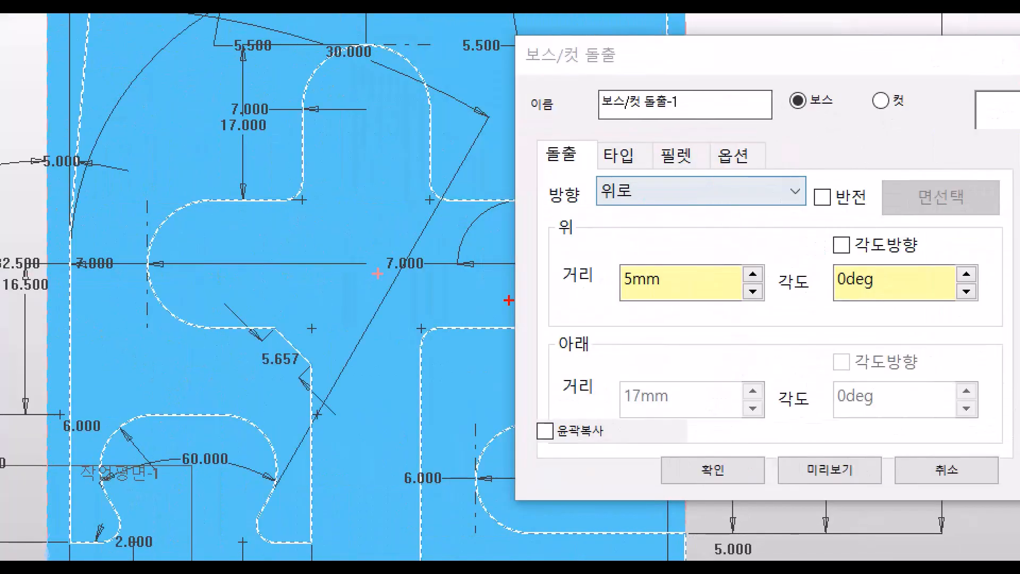
left_click_drag(788, 77, 849, 117)
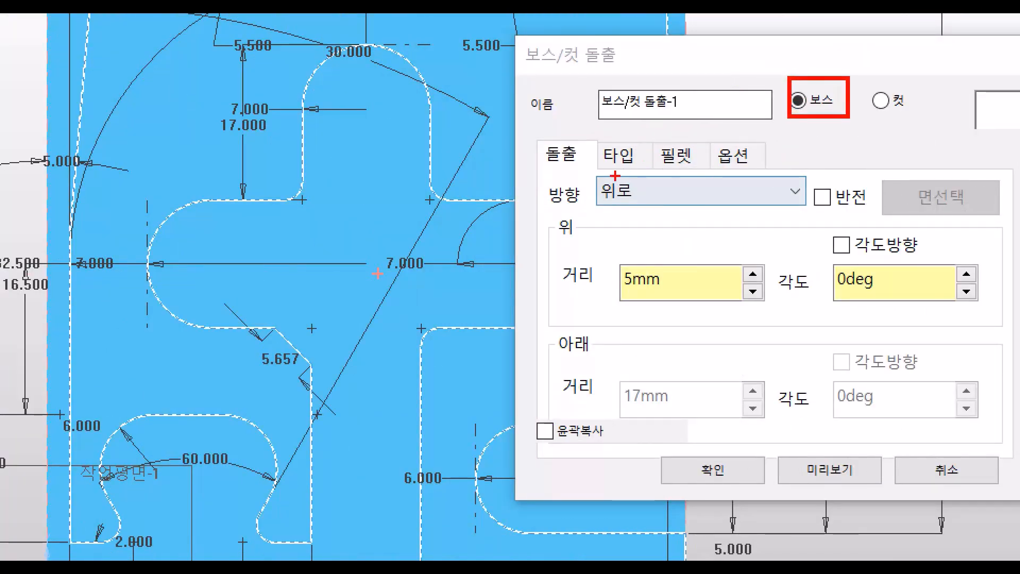
left_click_drag(556, 164, 798, 220)
left_click_drag(563, 245, 783, 307)
left_click_drag(630, 446, 754, 514)
left_click_drag(759, 448, 951, 289)
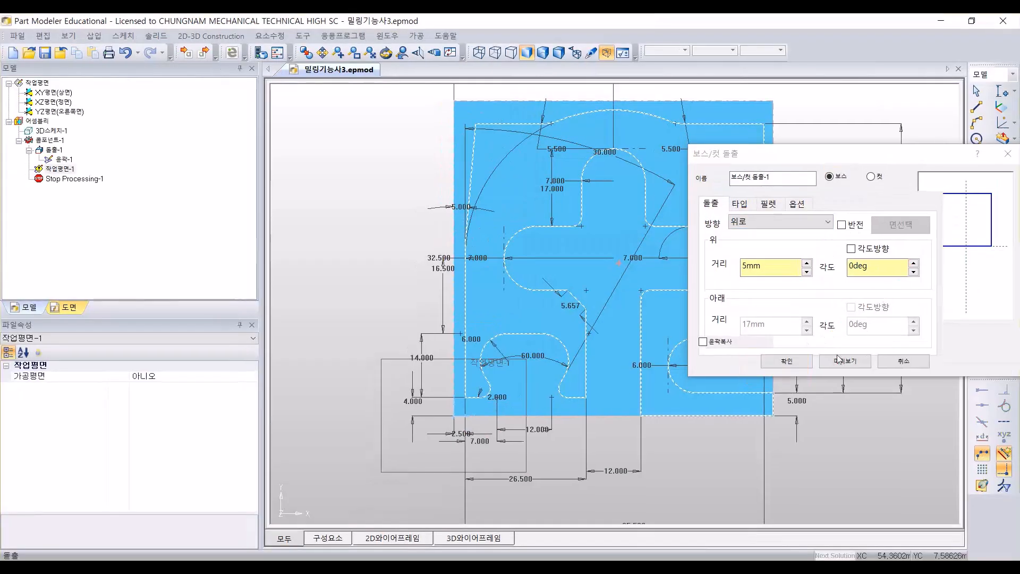
left_click(786, 362)
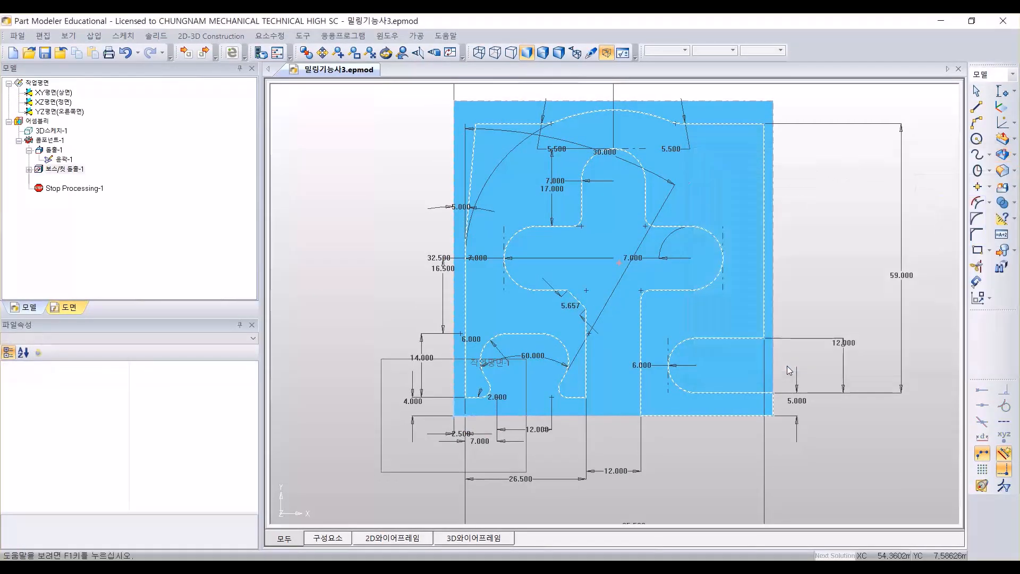
Step: Examine the extruded part from several angles, select the component, and mark the cross pocket's floor with an arrow
middle_click_drag(629, 382, 584, 470)
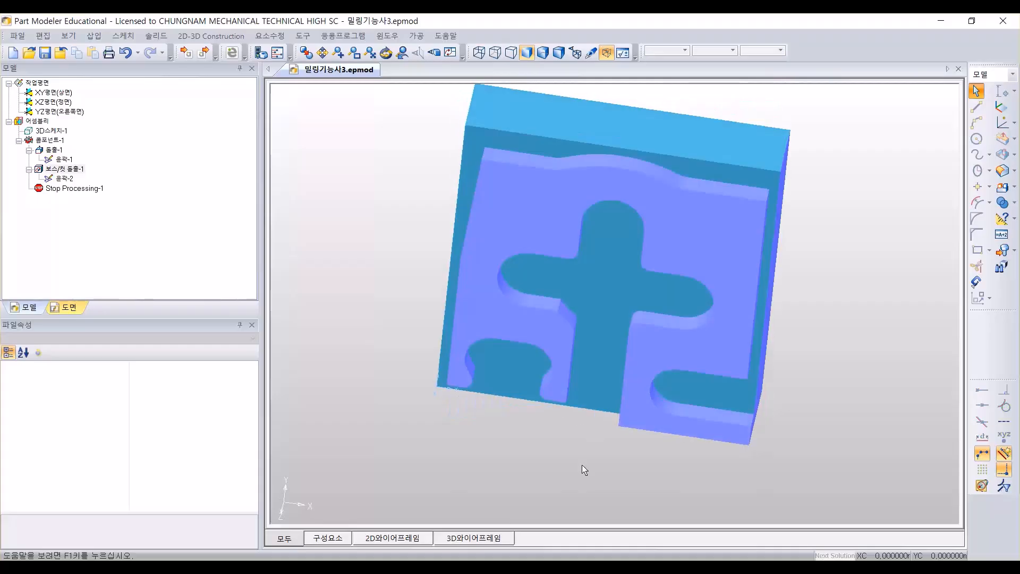
right_click(699, 281)
middle_click_drag(697, 320, 886, 239)
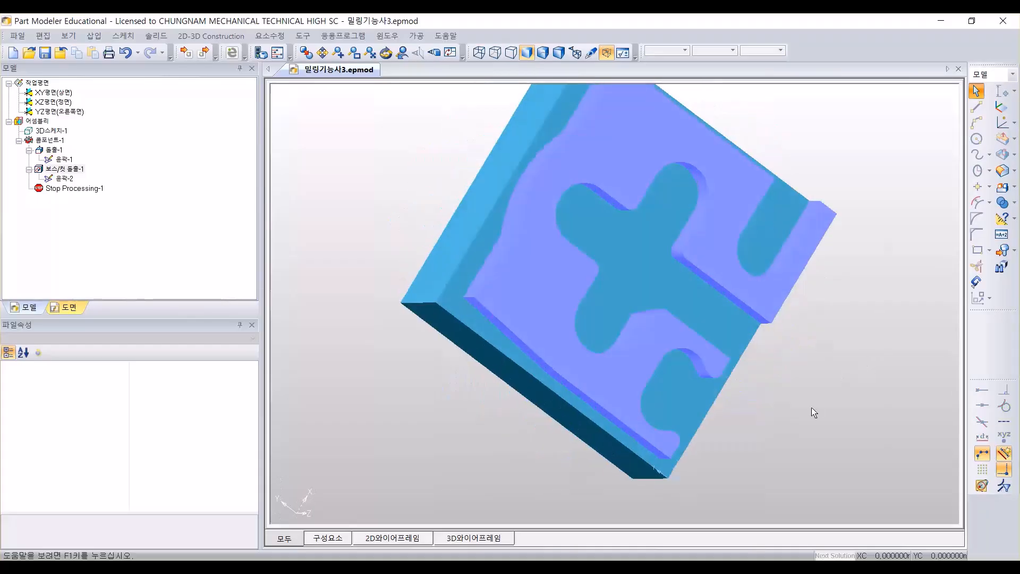
middle_click_drag(812, 408, 496, 314)
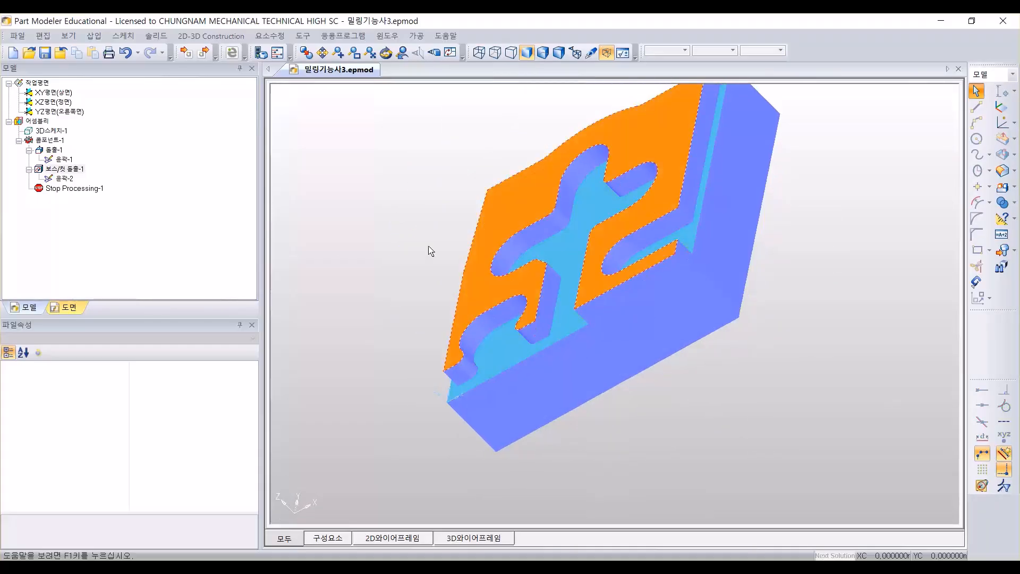
middle_click_drag(428, 250, 464, 196)
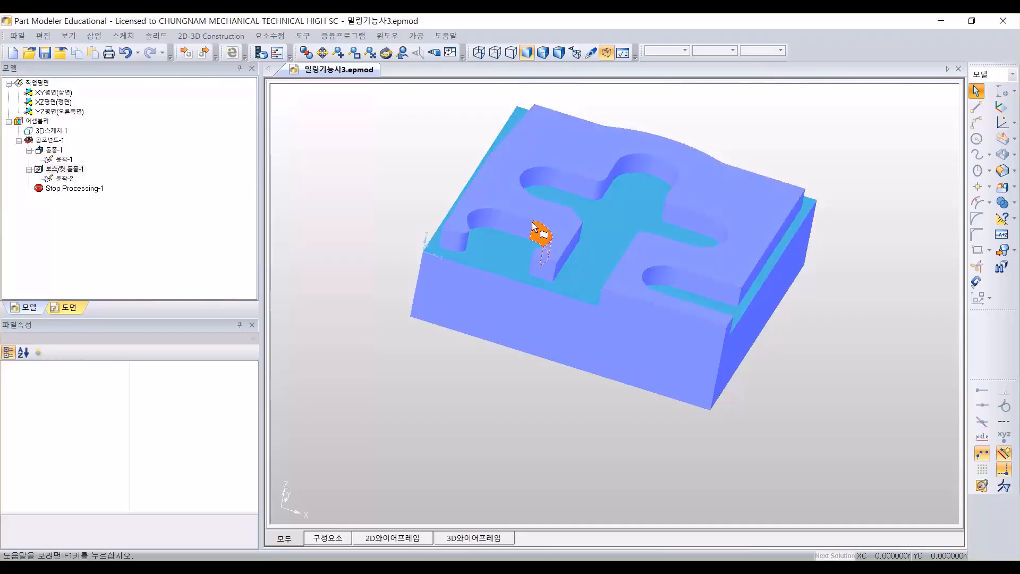
left_click(624, 226)
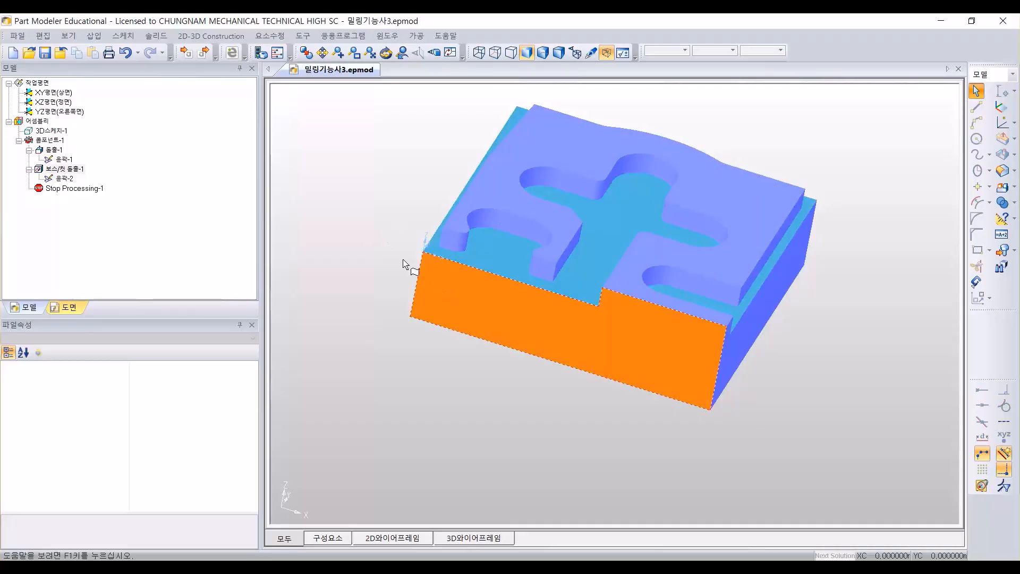
middle_click_drag(403, 264, 559, 215)
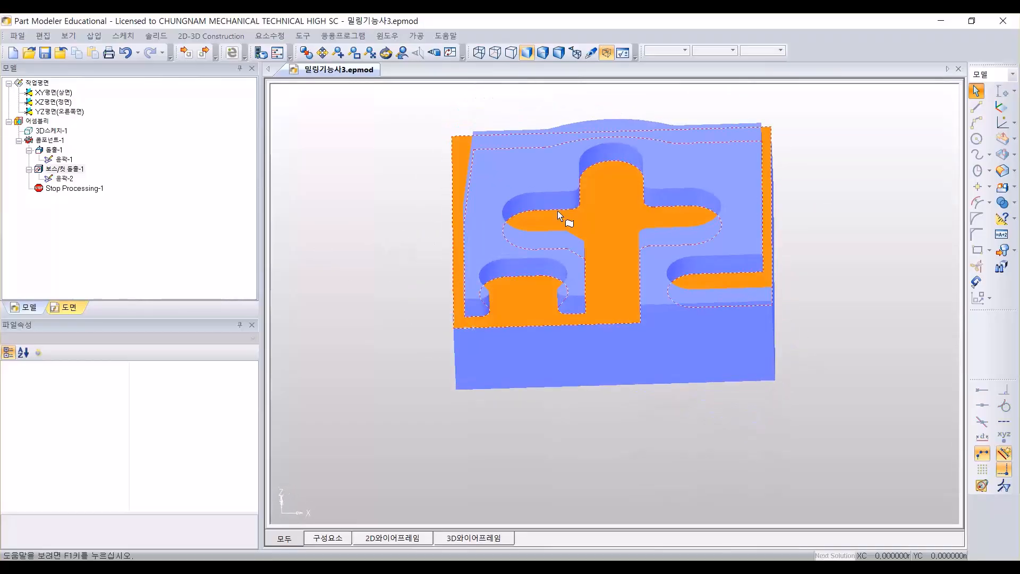
left_click(610, 217)
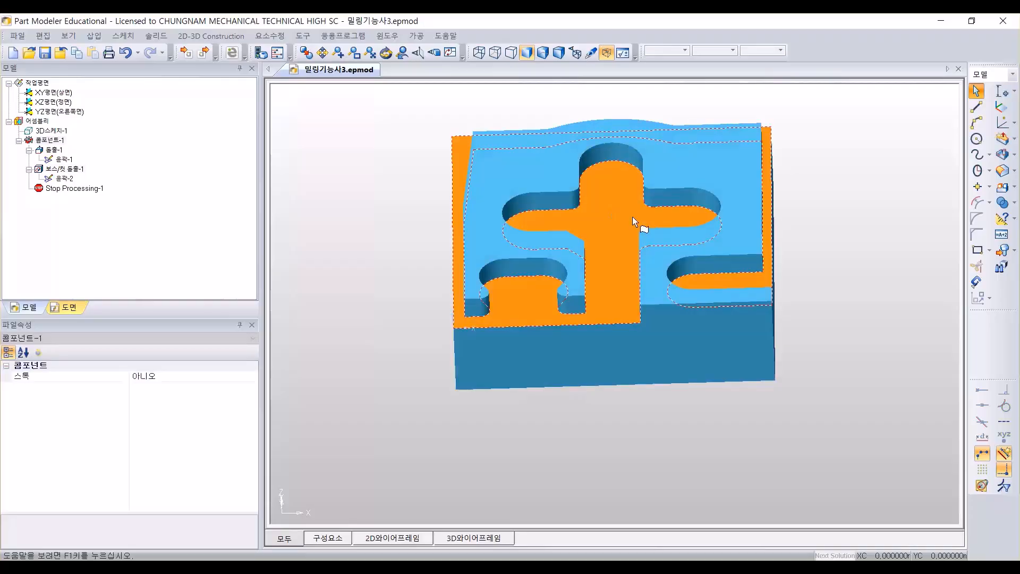
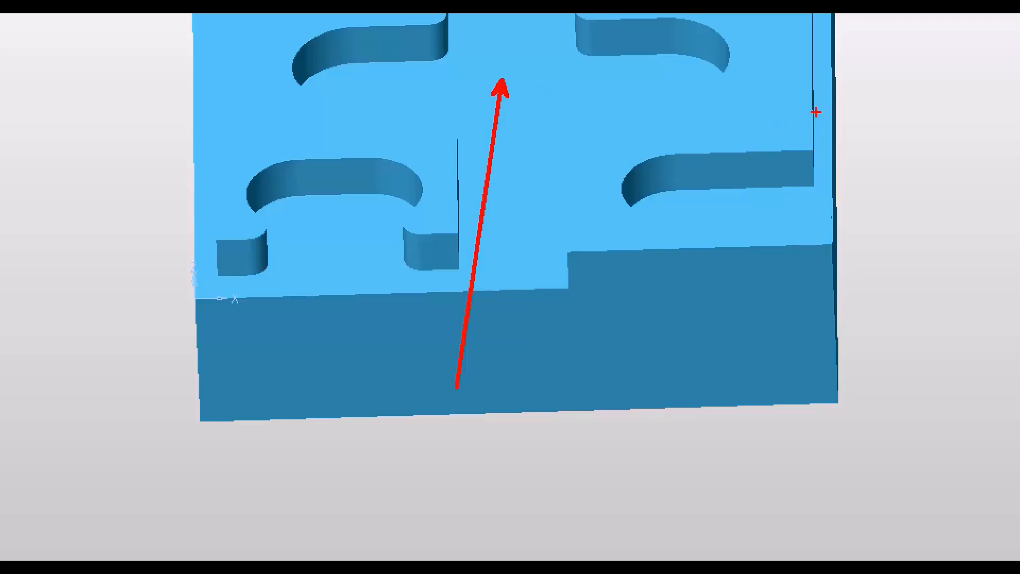
left_click_drag(815, 101, 990, 101)
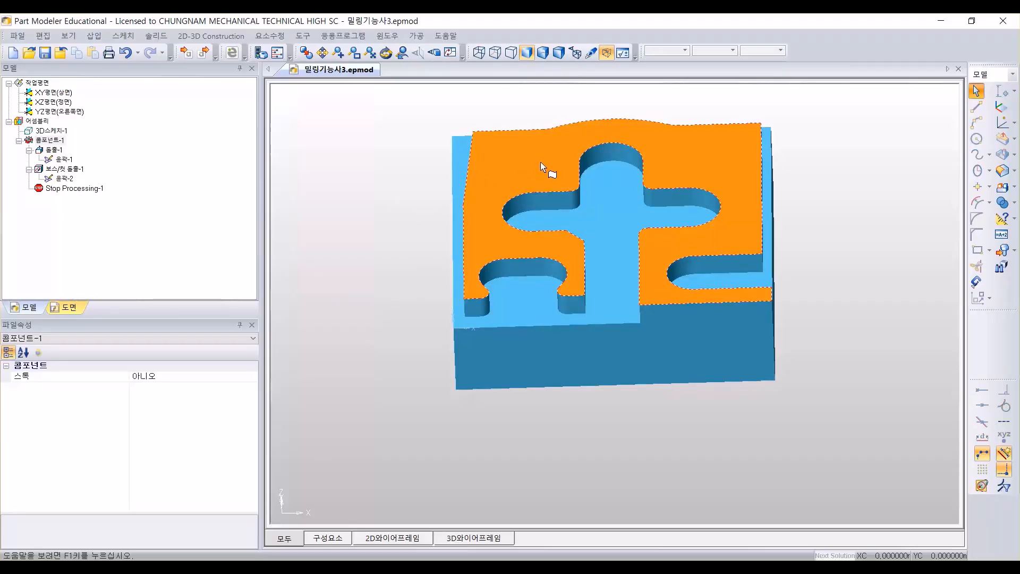
Step: Copy the XY (top) work plane, and mark the copied plane with an underline and arrow
middle_click_drag(353, 232, 323, 239)
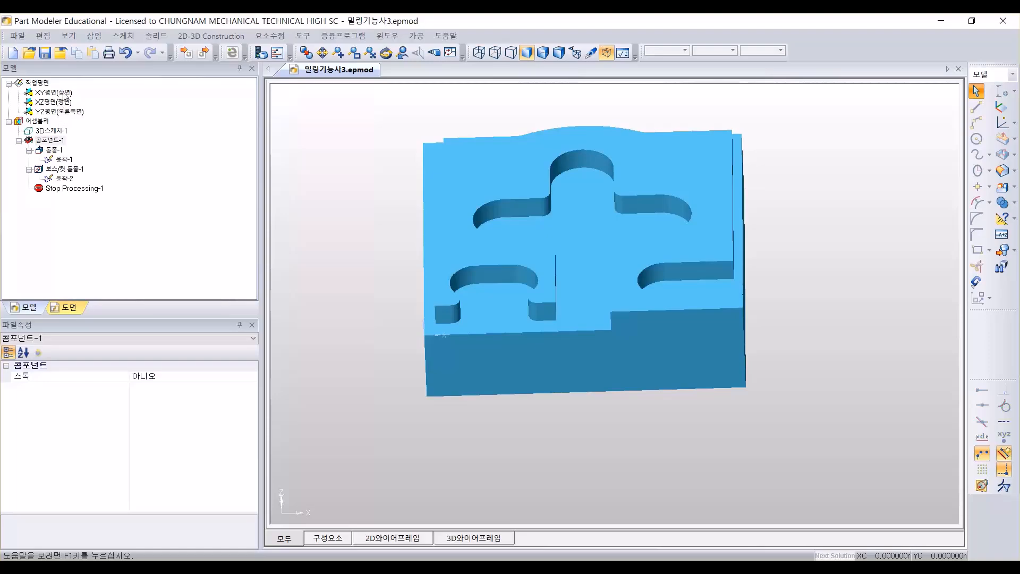
left_click(61, 92)
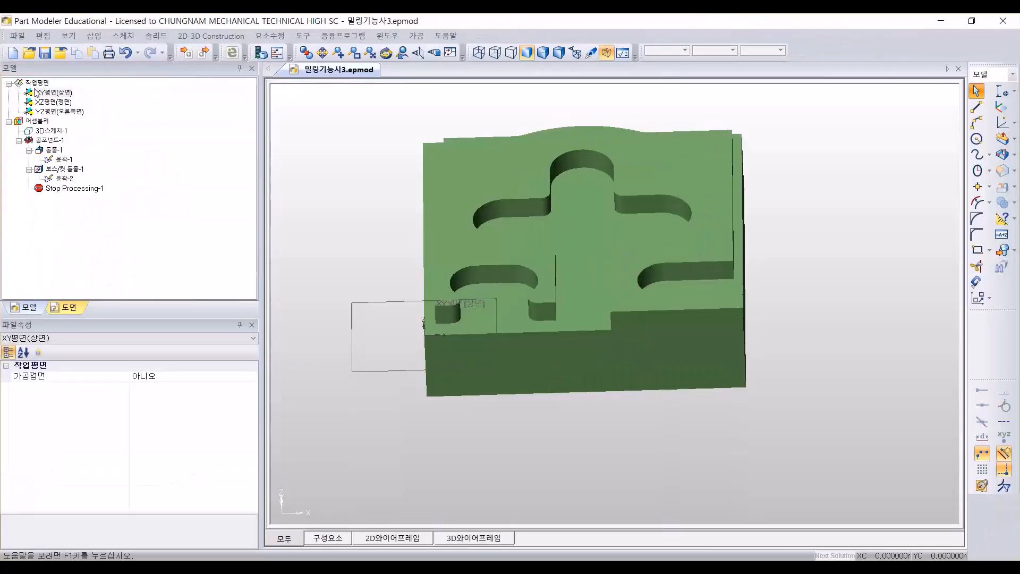
right_click(52, 96)
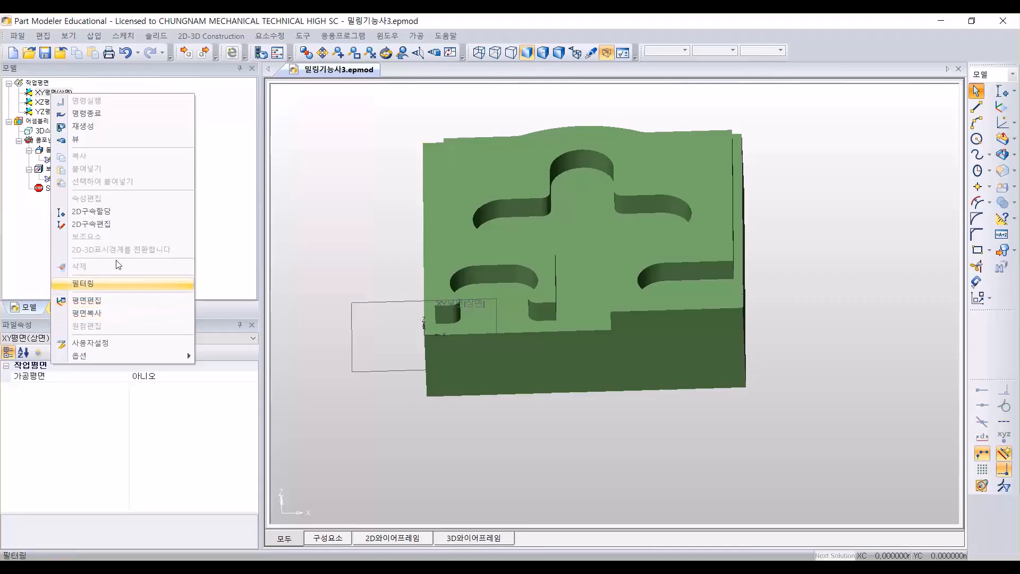
left_click(96, 314)
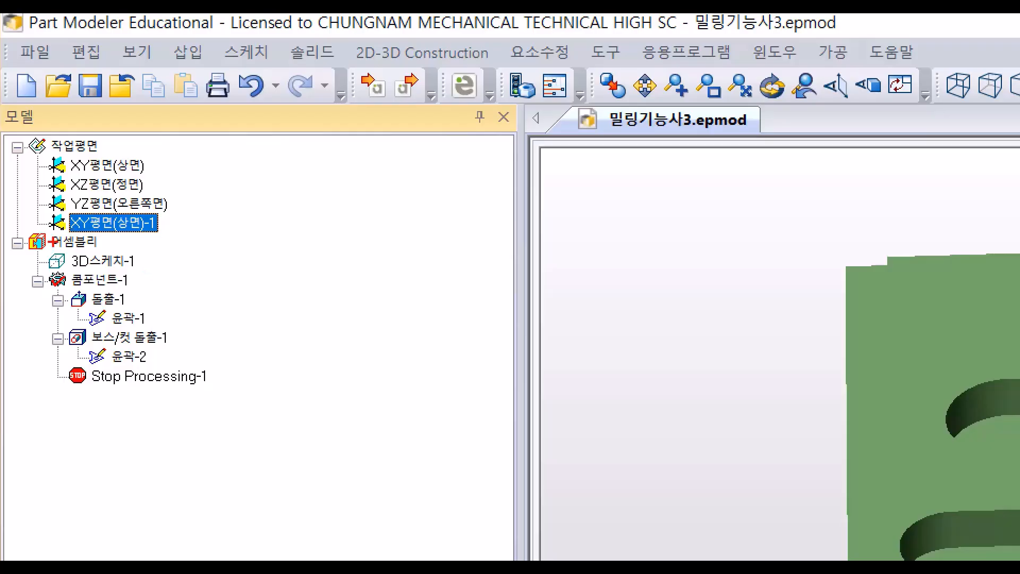
mouse_move(49, 235)
left_mouse_down()
mouse_move(190, 238)
mouse_move(271, 214)
left_mouse_up()
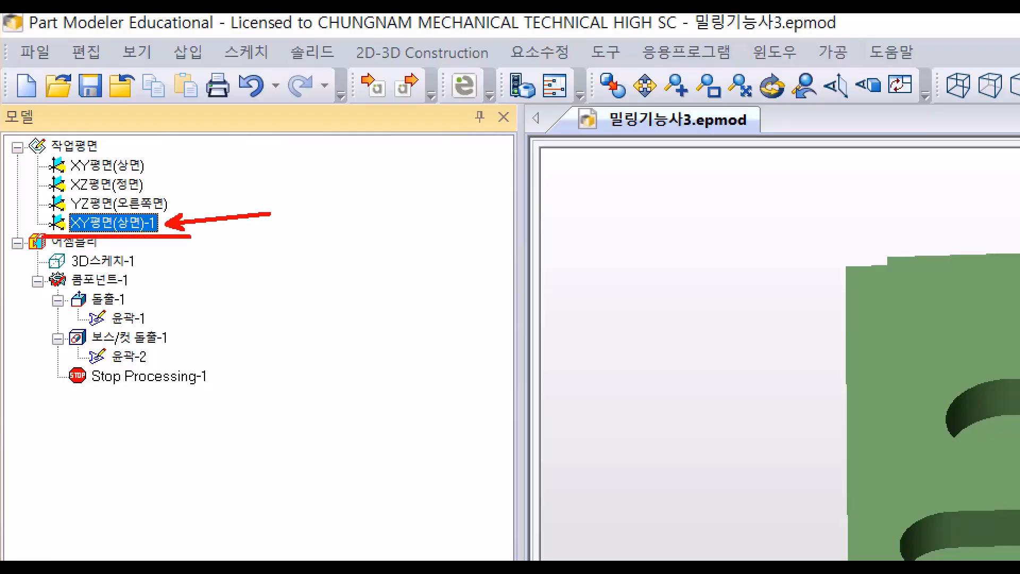
key("Escape")
Step: Mark the copied XY (top) plane and its edit-plane command (평면편집), and open that plane for editing
left_click(59, 123)
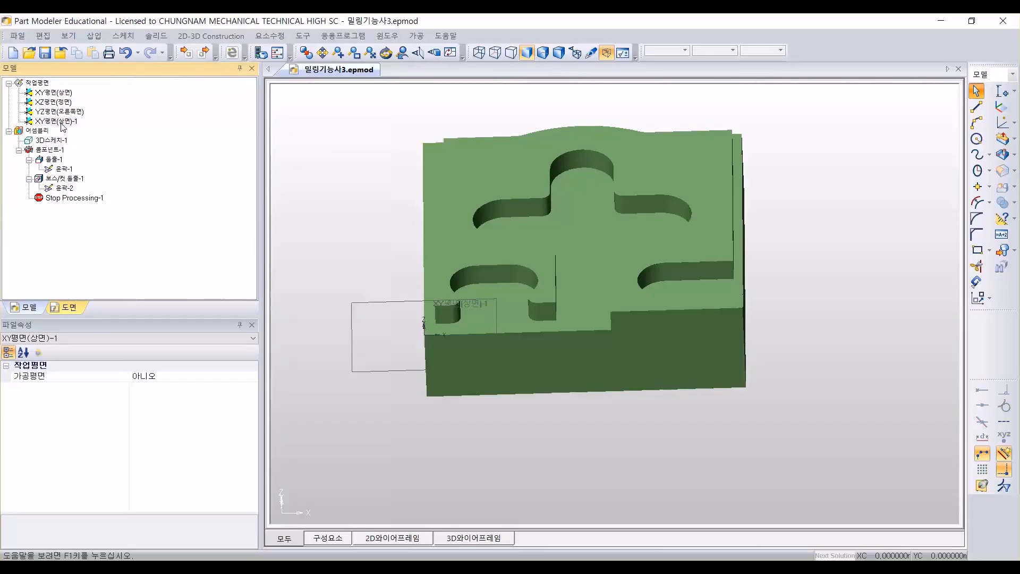
right_click(63, 125)
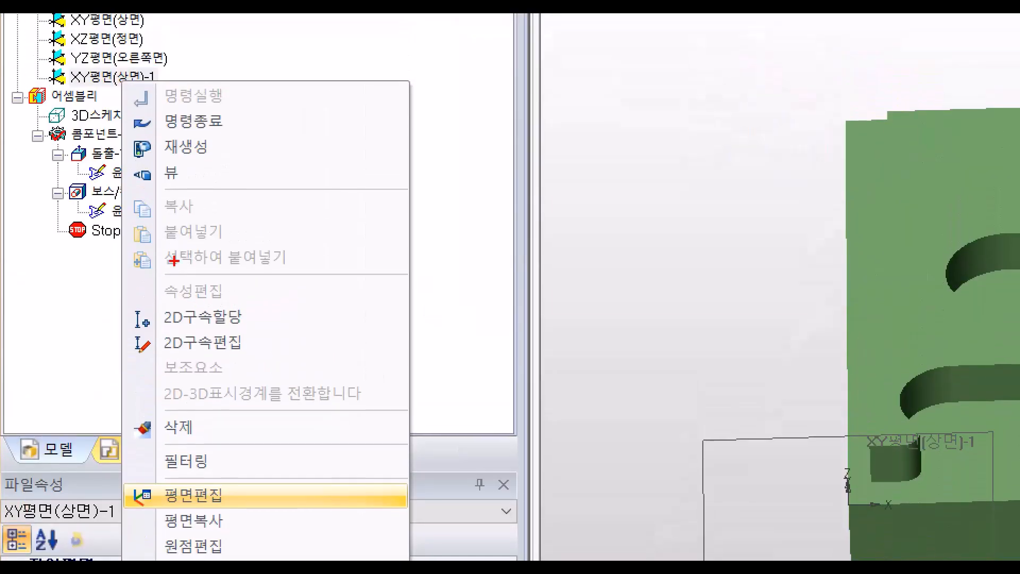
mouse_move(44, 67)
left_mouse_down("ctrl")
mouse_move(163, 104)
mouse_move(178, 90)
left_mouse_up("ctrl")
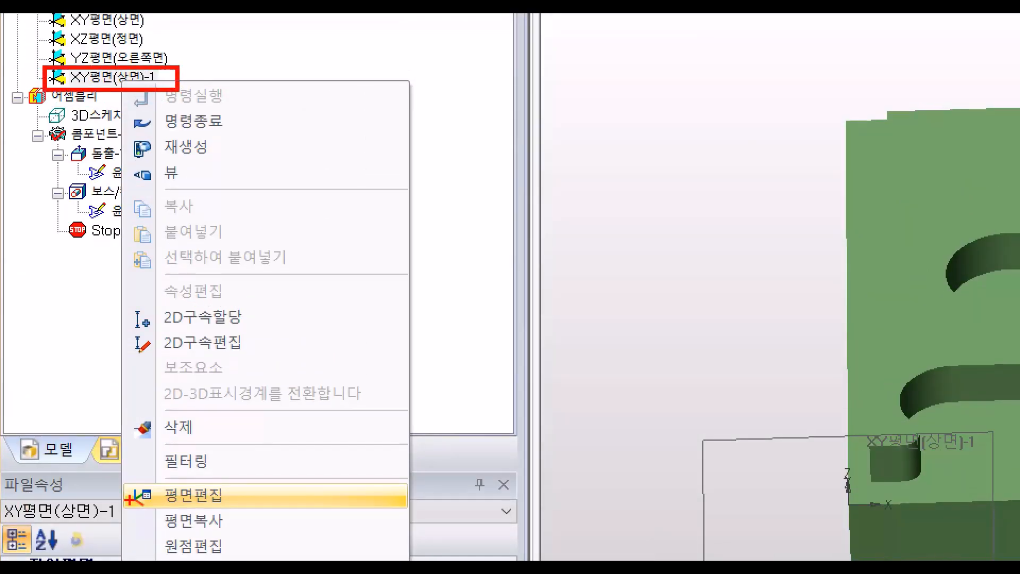
mouse_move(121, 480)
left_mouse_down("ctrl")
mouse_move(246, 514)
mouse_move(560, 412)
left_mouse_up("ctrl")
key("Escape")
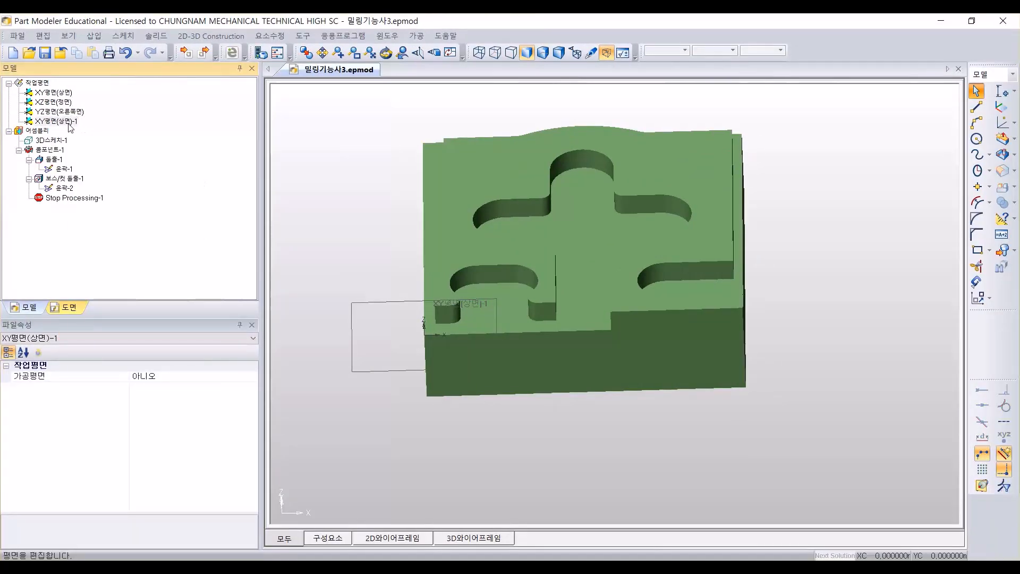
right_click(68, 123)
left_click(115, 331)
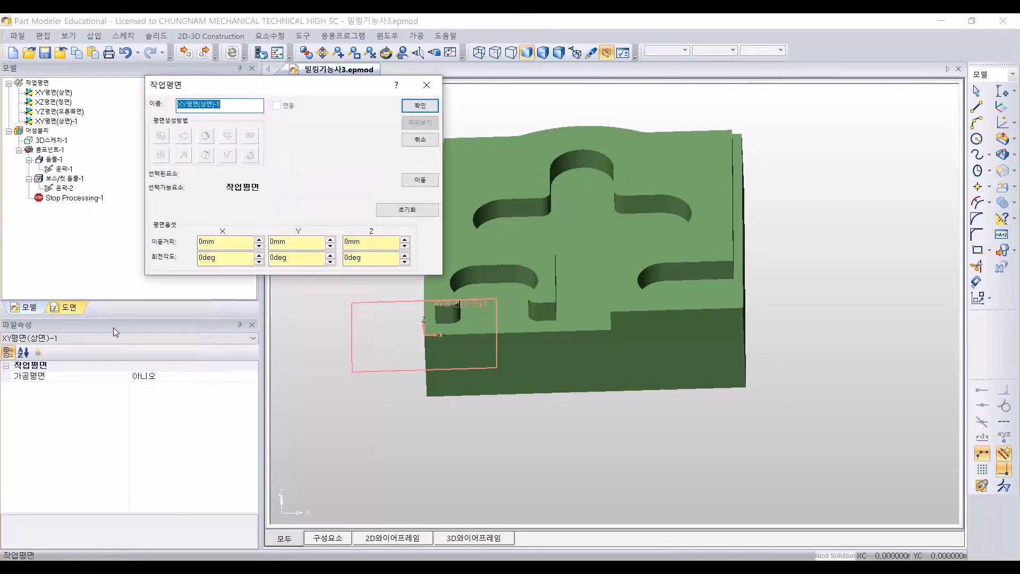
Step: Examine where the copied plane lies on the part, circling its origin and marking the directions above and below it
double_click(370, 243)
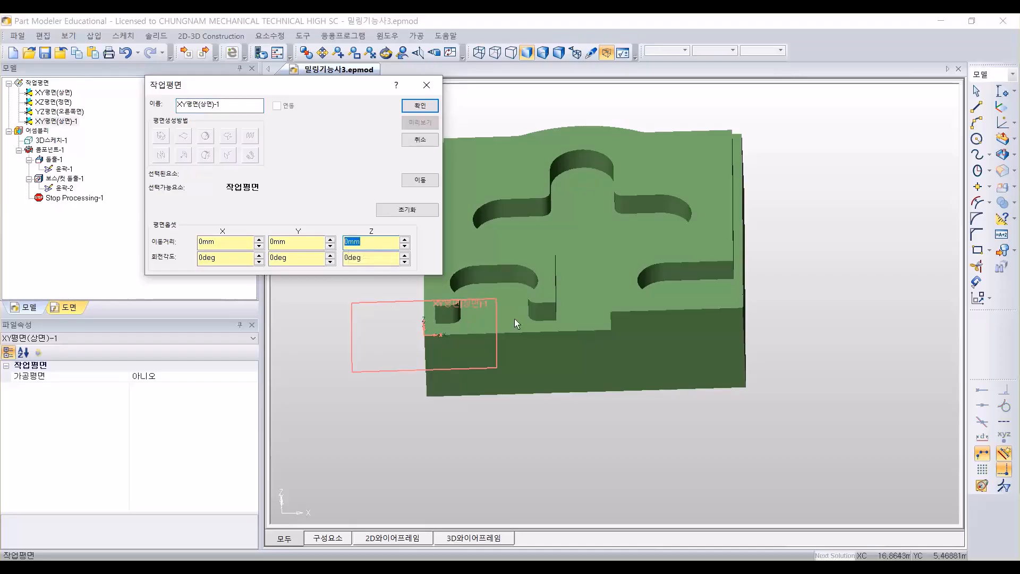
middle_click_drag(639, 476, 658, 383)
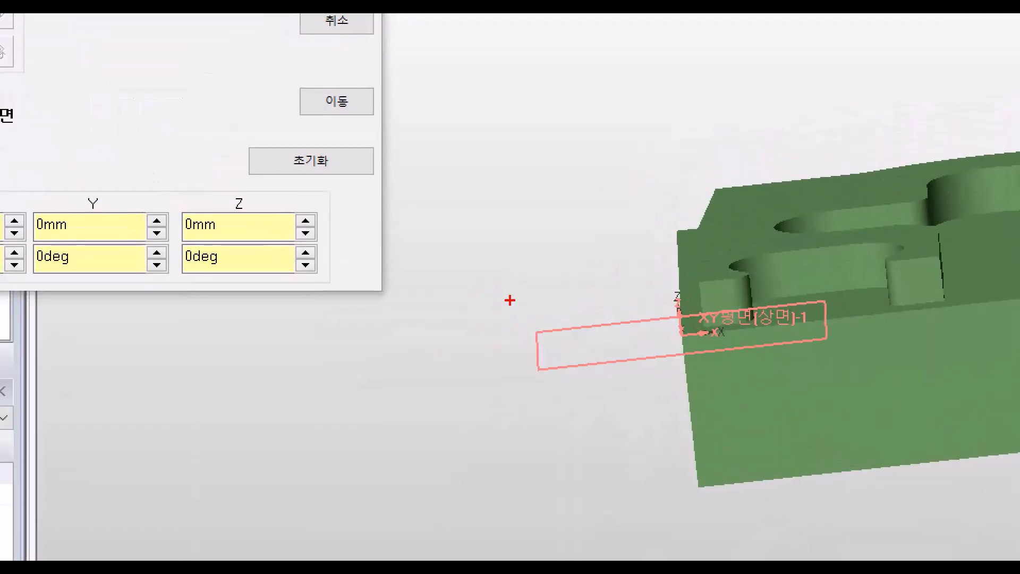
mouse_move(693, 380)
left_mouse_down()
mouse_move(680, 317)
mouse_move(676, 404)
left_mouse_up()
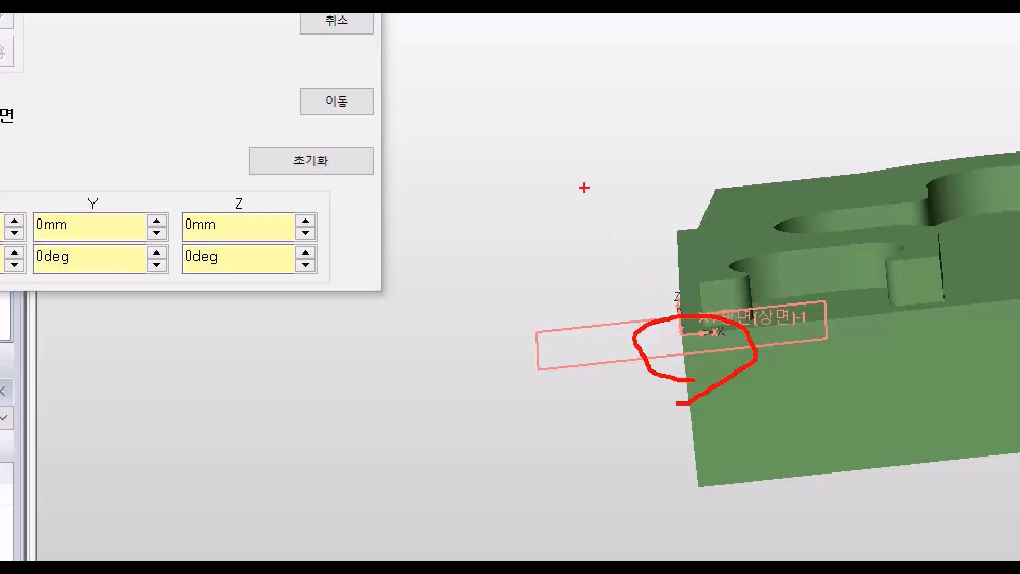
mouse_move(584, 187)
left_mouse_down()
mouse_move(588, 288)
mouse_move(600, 307)
left_mouse_up()
left_click_drag(624, 486, 602, 366)
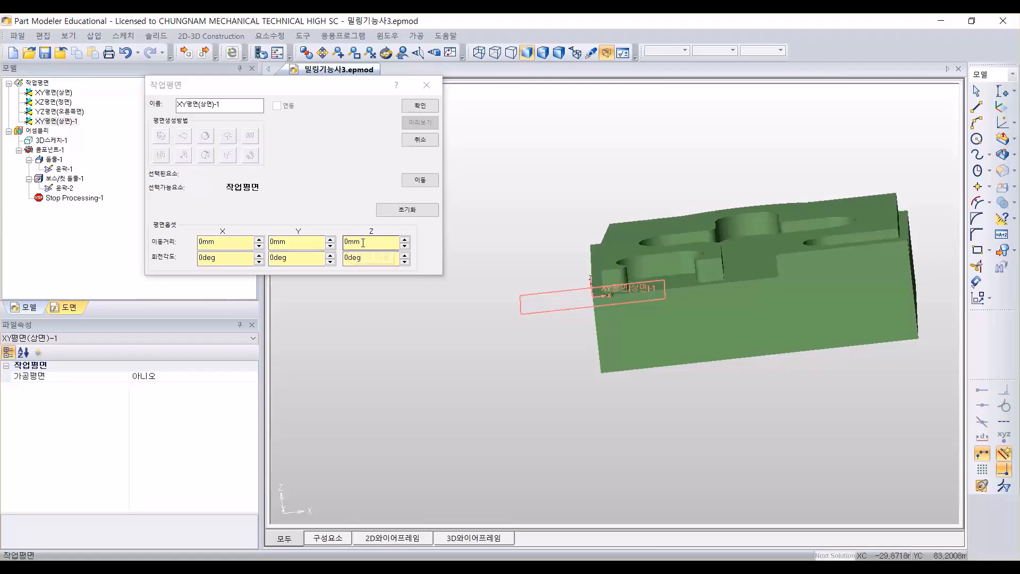
Step: Offset the copied XY plane by a Z movement distance of 3 mm, marking the value and the confirmation, and apply it
double_click(363, 243)
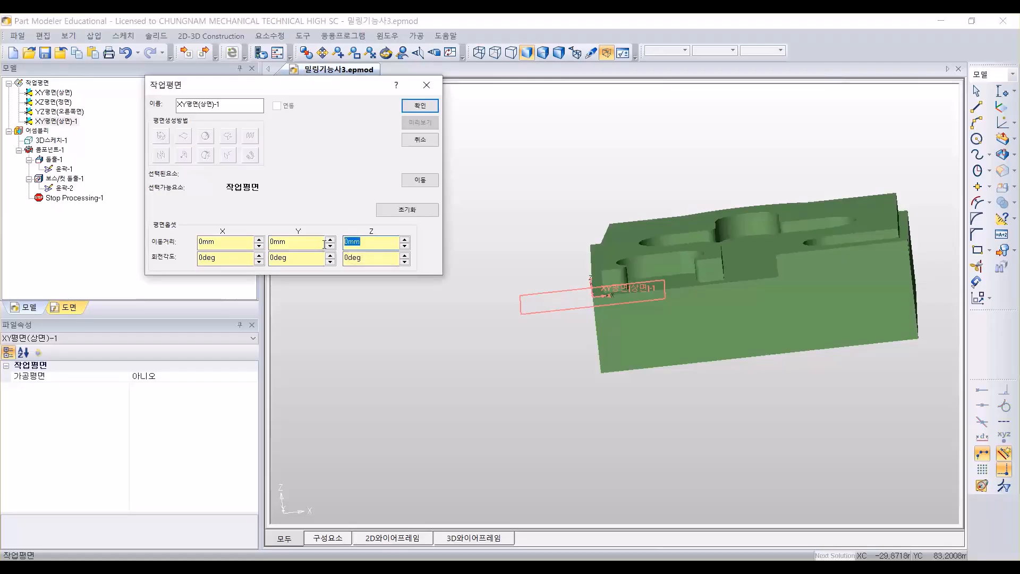
type("3")
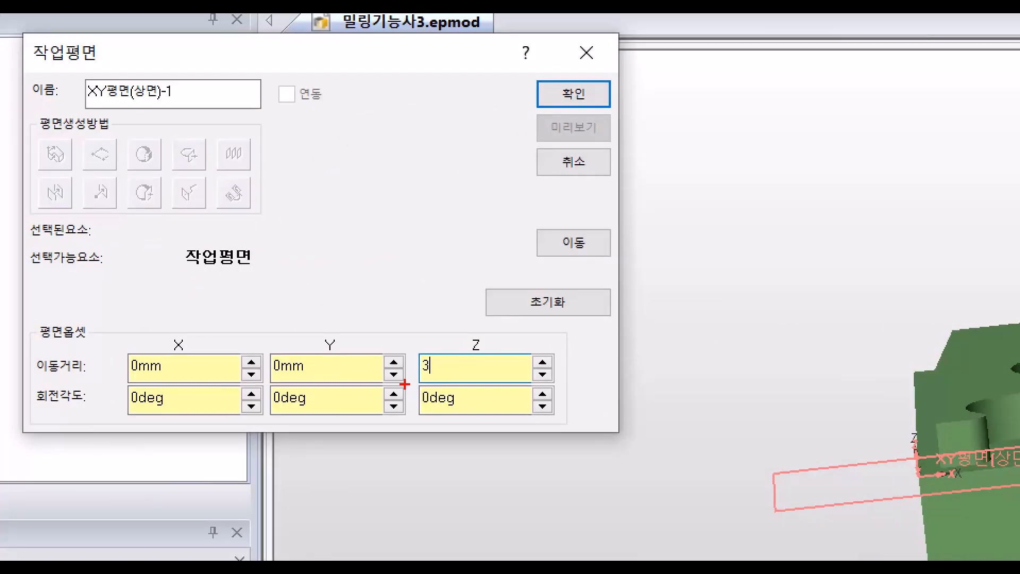
left_click_drag(333, 249, 411, 249)
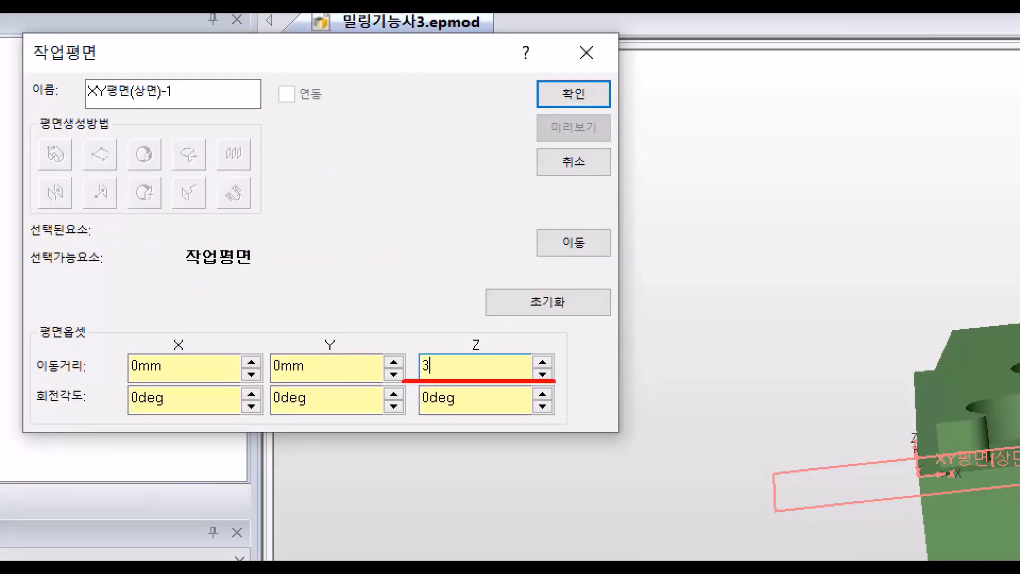
left_click_drag(532, 68, 615, 120, "ctrl")
left_click_drag(612, 94, 792, 39, "ctrl+shift")
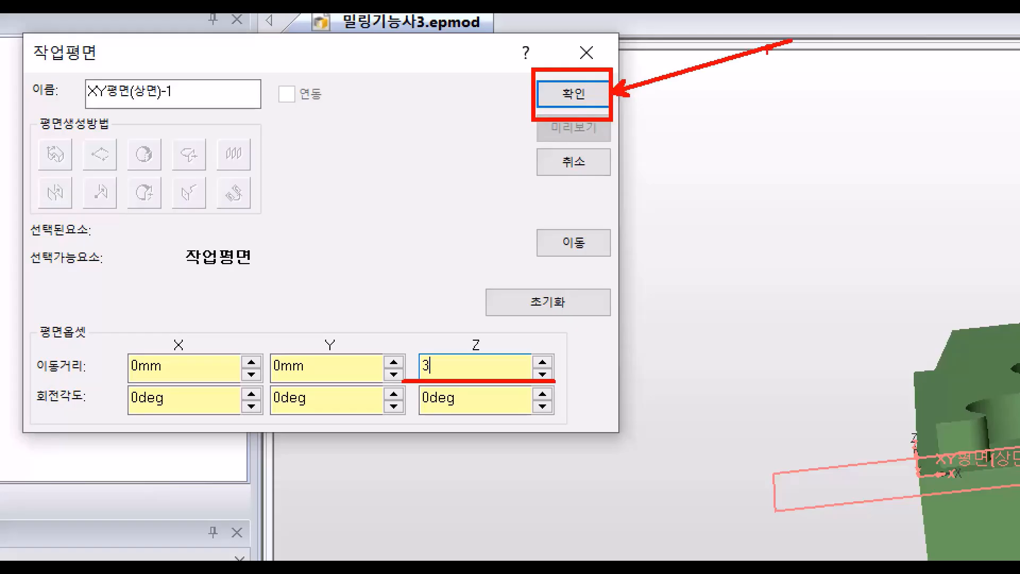
left_click(420, 105)
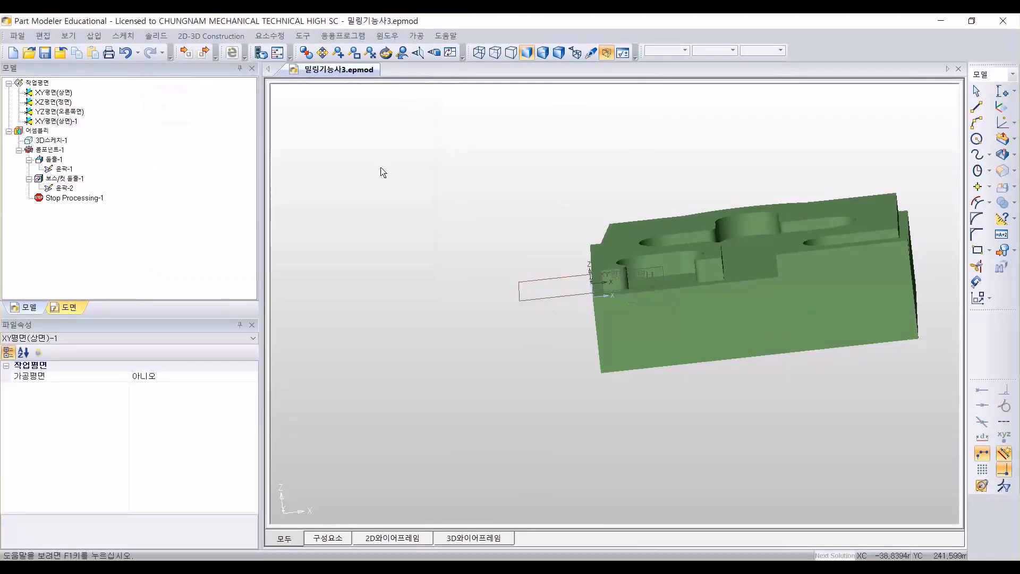
Step: Compare the original XY (top) plane with the offset copy, examining the copy's height on the part from several angles
left_click(67, 94)
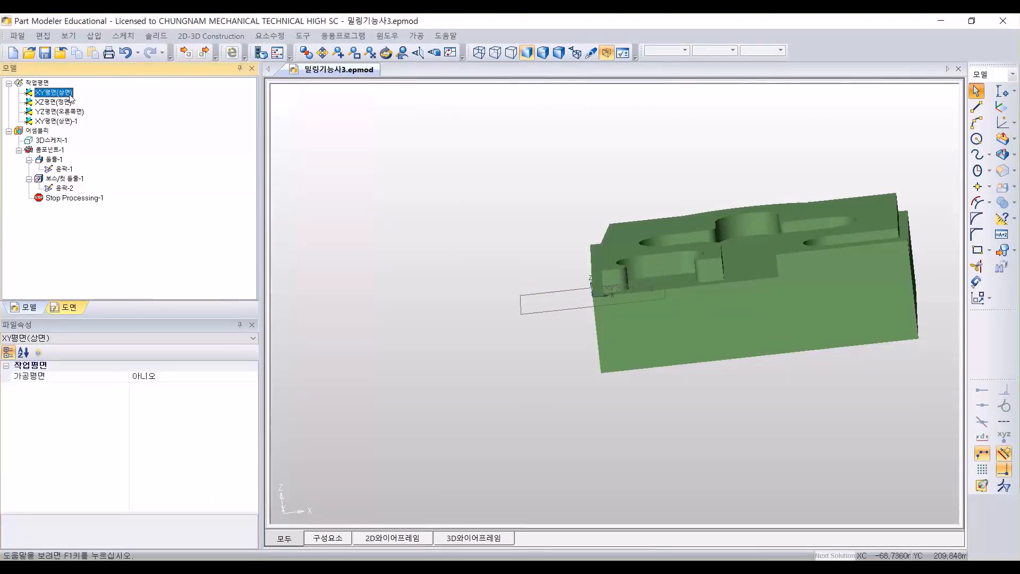
left_click(66, 121)
mouse_move(562, 387)
middle_mouse_down()
mouse_move(597, 349)
mouse_move(803, 400)
mouse_move(667, 380)
mouse_move(665, 351)
mouse_move(565, 369)
middle_mouse_up()
scroll(757, 388, "up", 4)
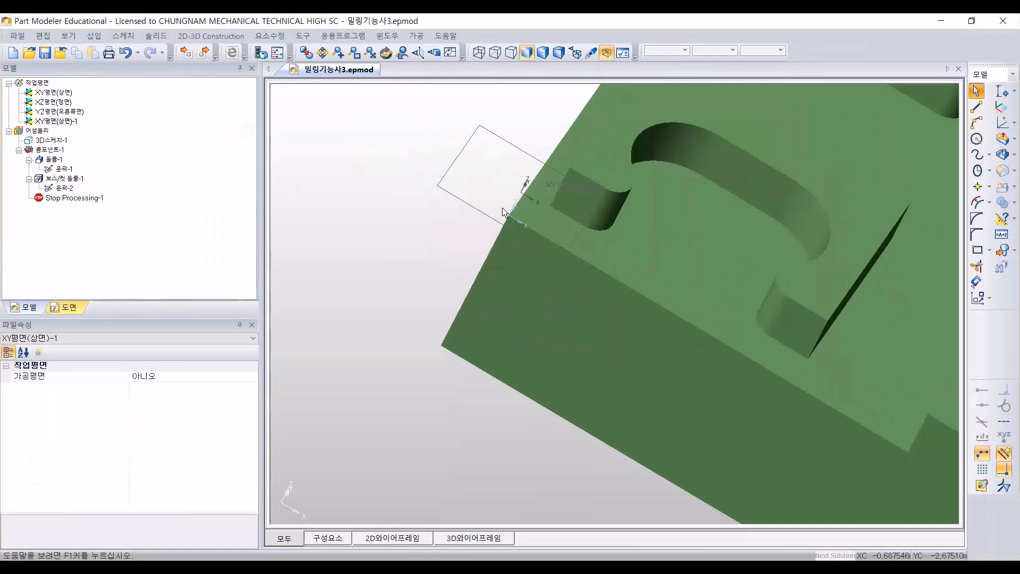
scroll(393, 307, "down", 3)
middle_click_drag(455, 329, 377, 383)
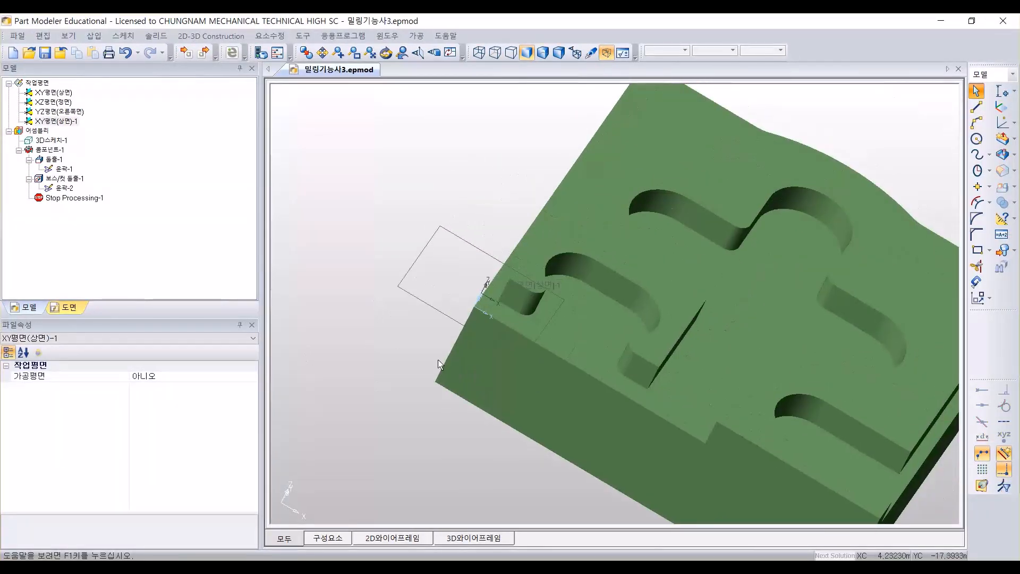
middle_click_drag(439, 363, 653, 310)
scroll(738, 288, "down", 2)
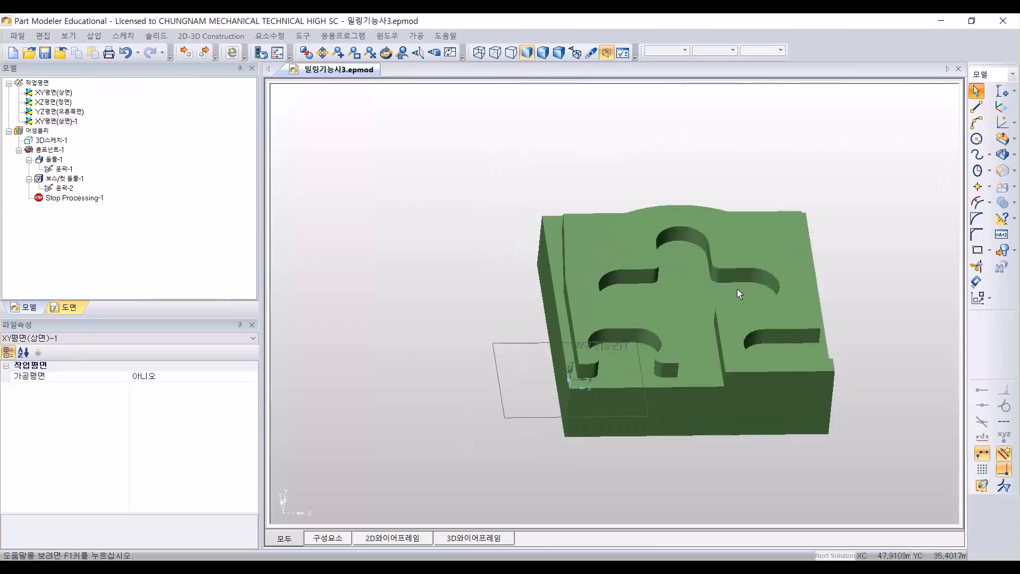
key("Escape")
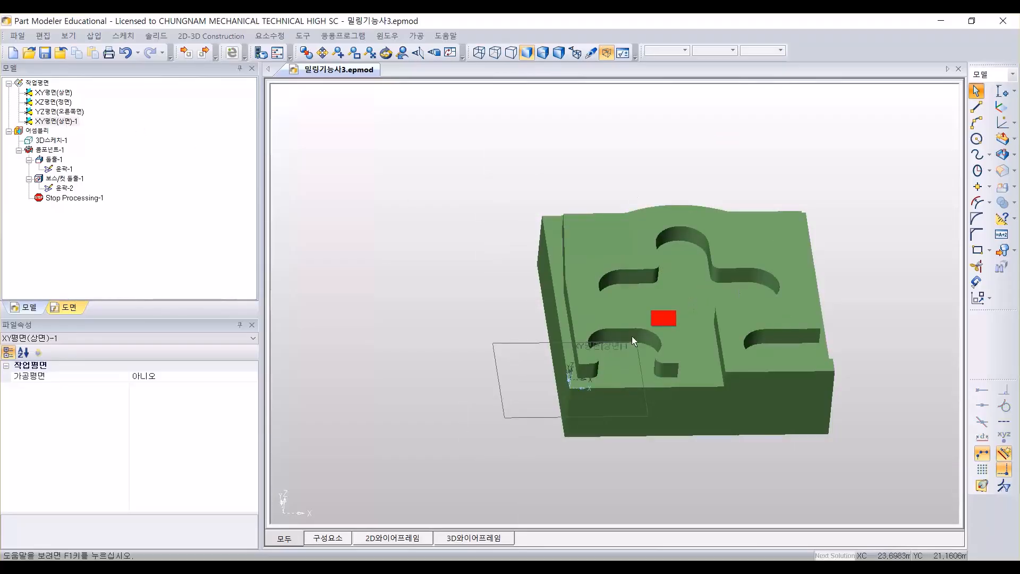
middle_click_drag(766, 356, 656, 327)
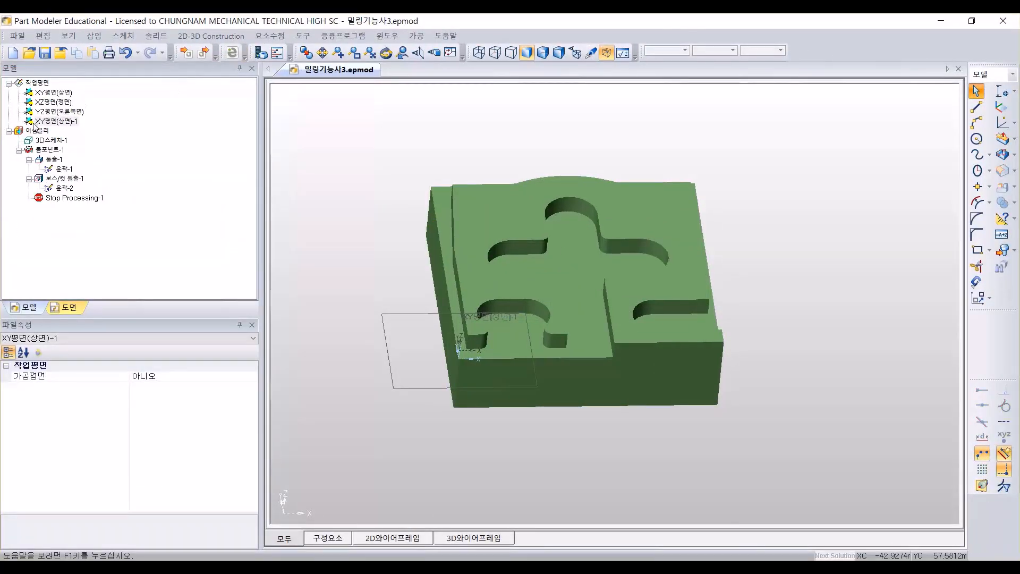
Step: Draw a circle of radius 4 mm on the cross pocket's floor face, centred at X 35 mm and Y 34.5 mm
left_click(32, 131)
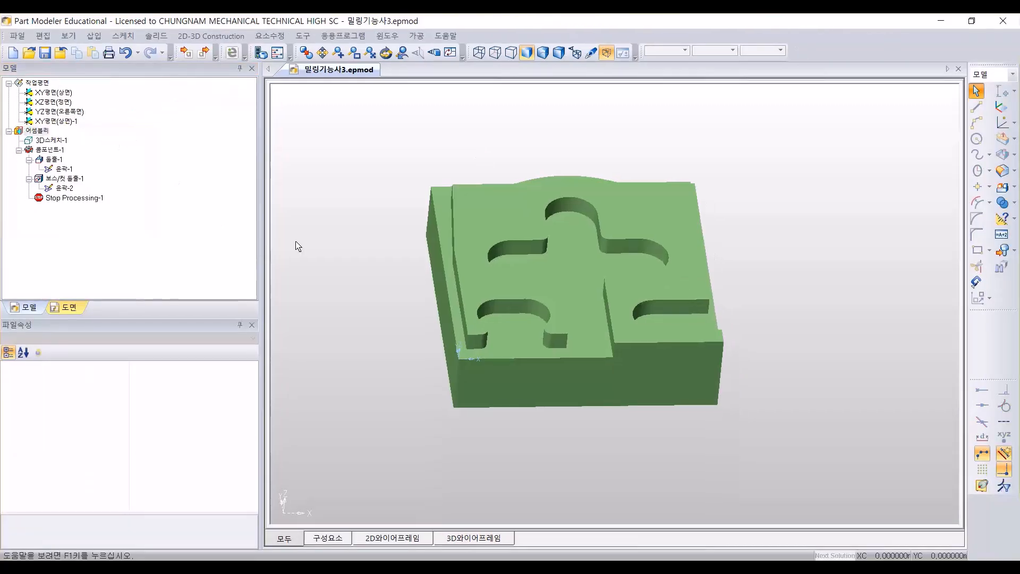
left_click(587, 254)
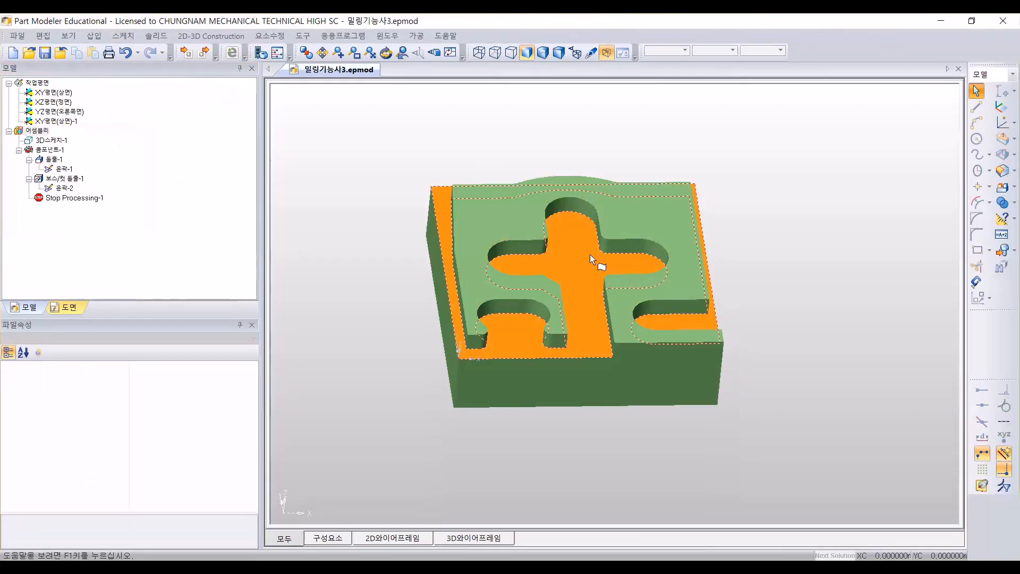
left_click(577, 260)
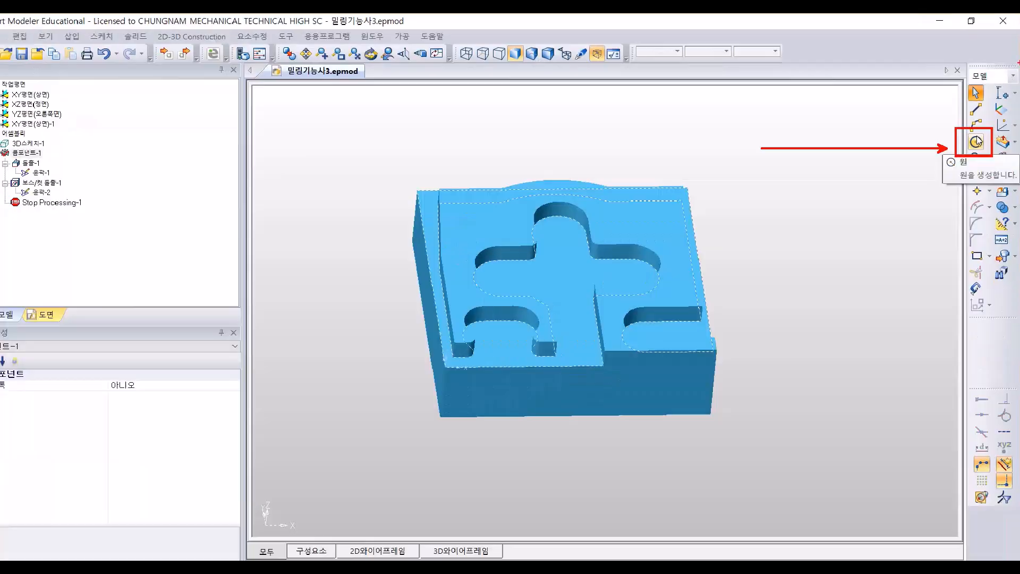
left_click(976, 141)
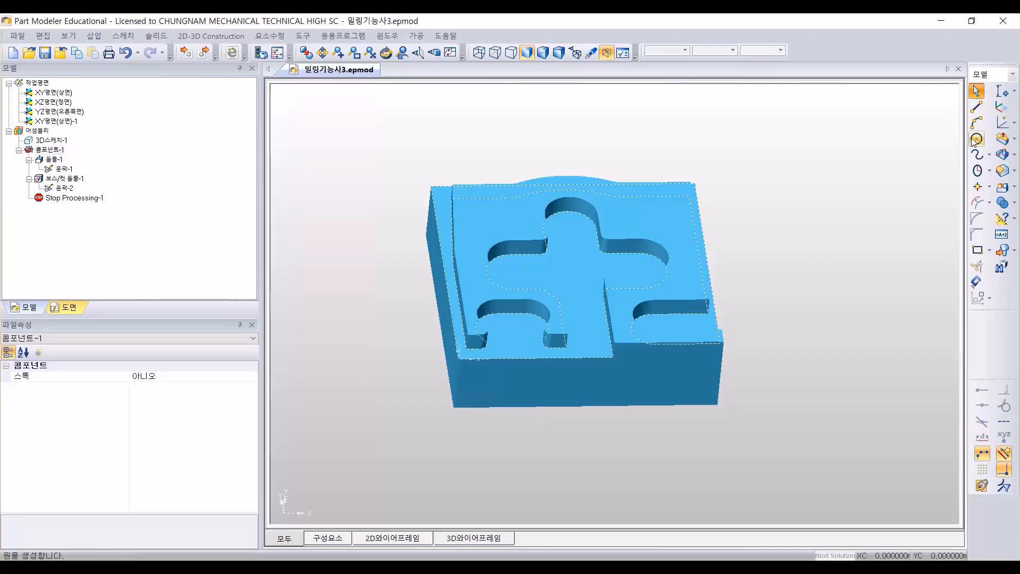
left_click(975, 140)
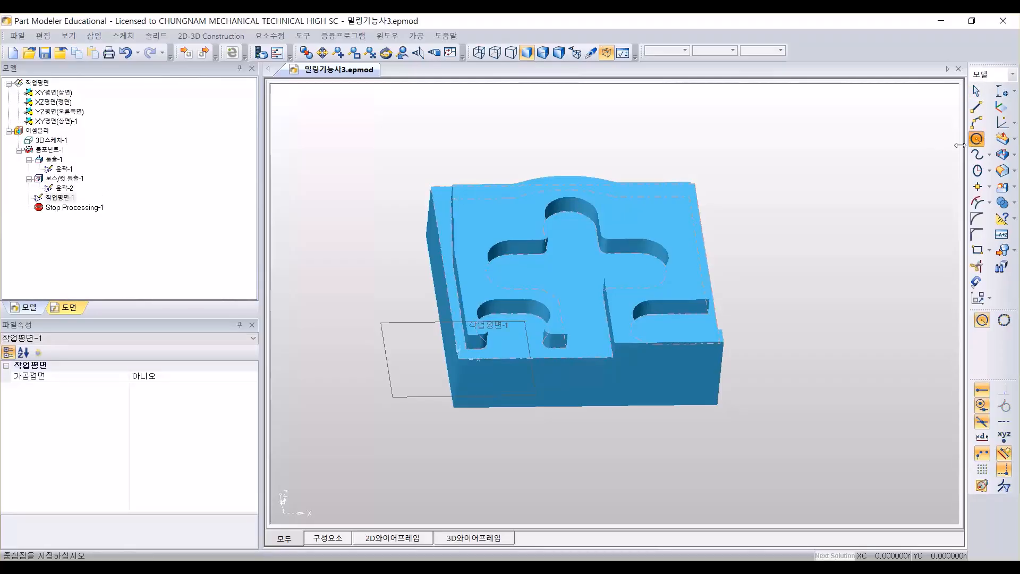
key("x")
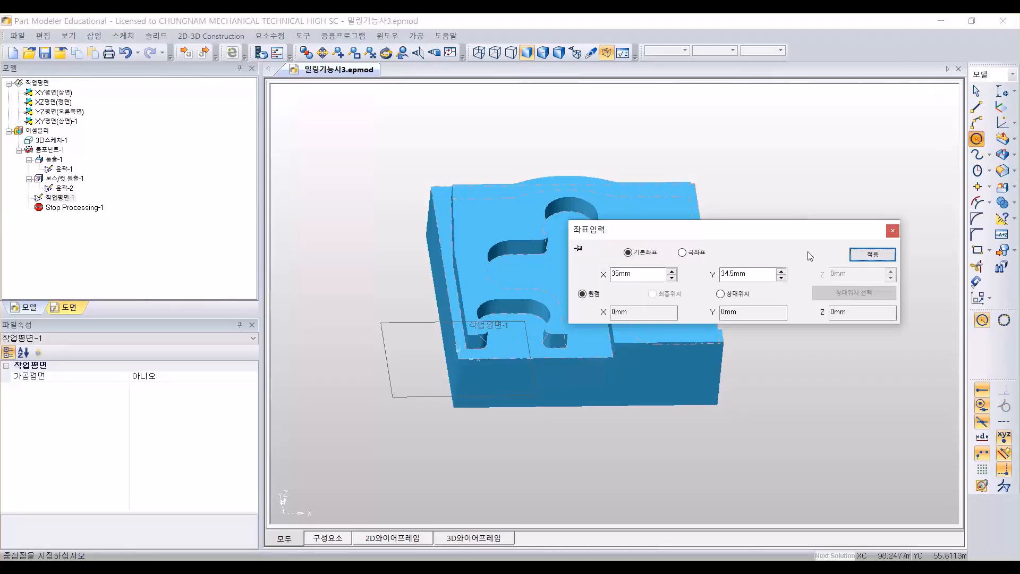
left_click_drag(644, 278, 609, 279)
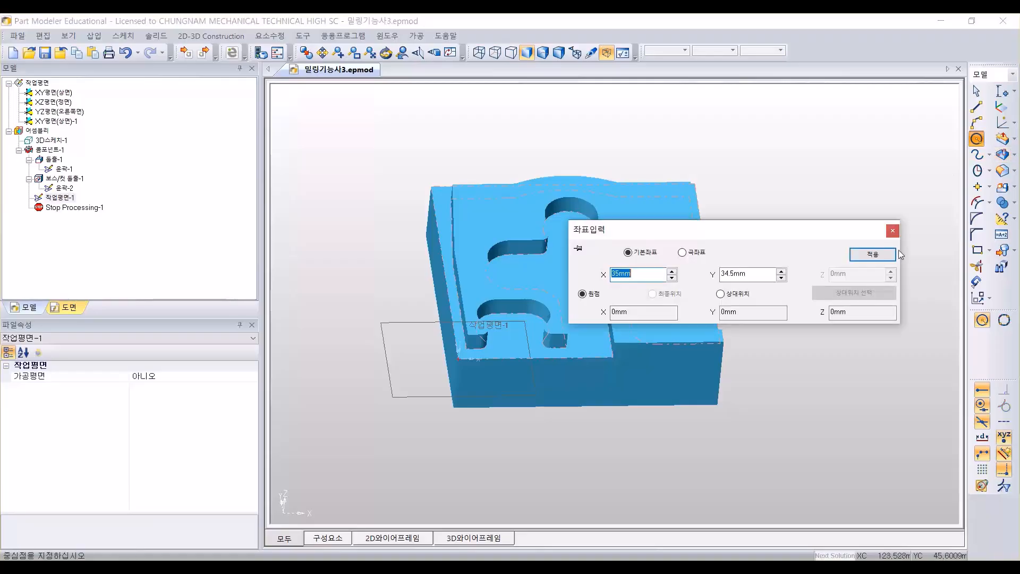
left_click(875, 255)
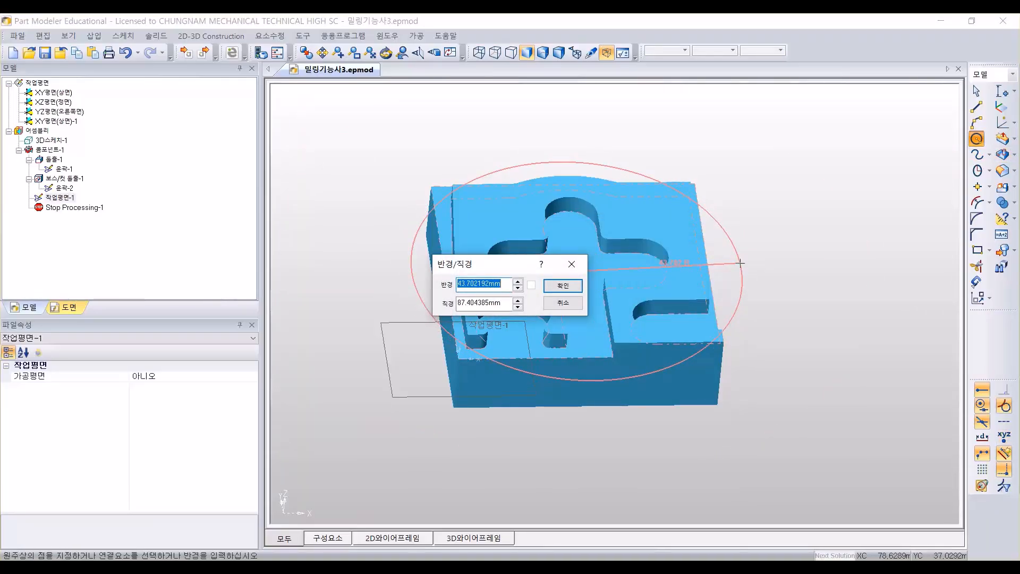
type("4")
key("Return")
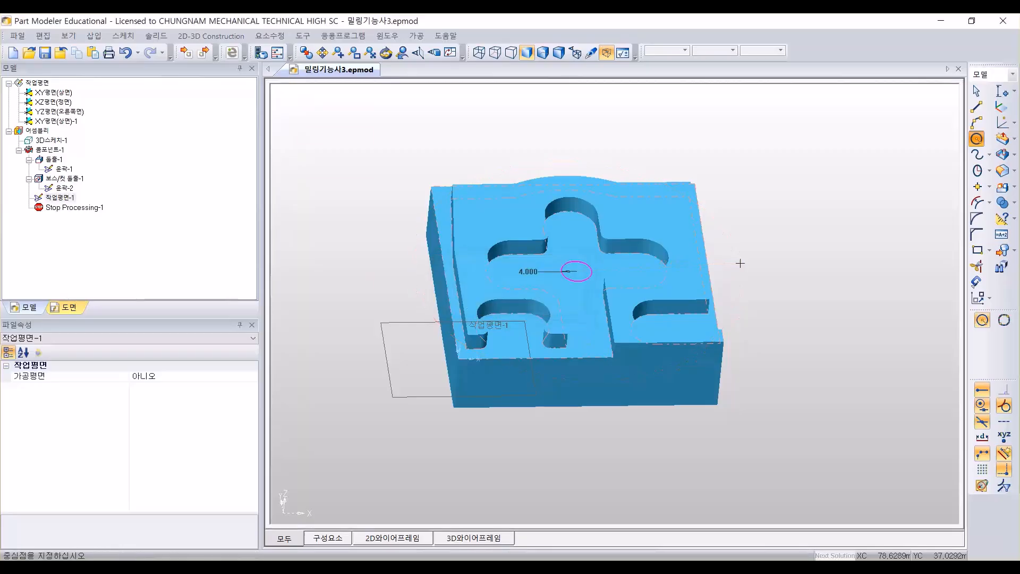
Step: Cut-extrude the circle on the pocket floor through the part, with the cut type and the through direction (관통)
scroll(749, 238, "up", 3)
middle_click_drag(727, 228, 800, 279)
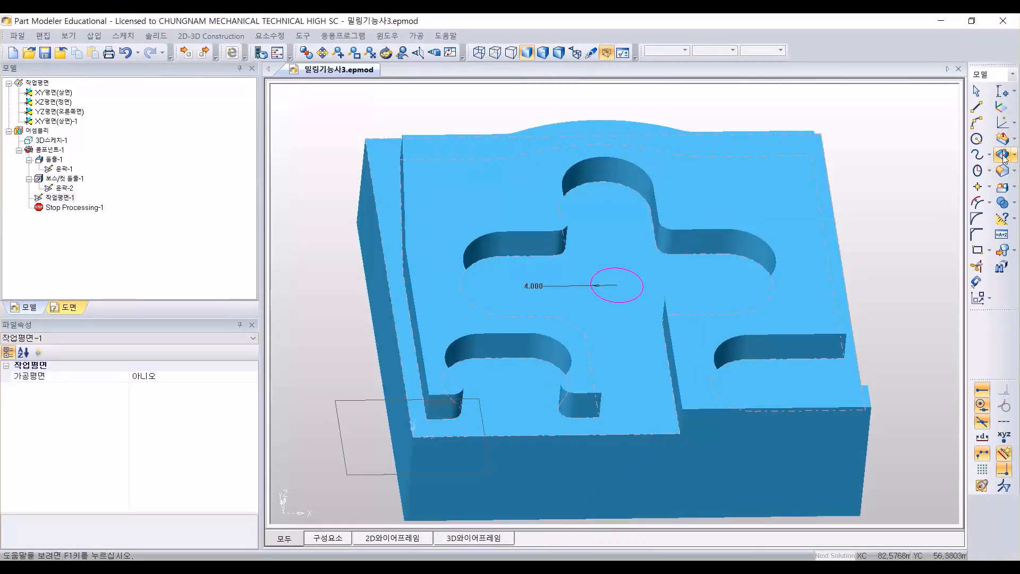
left_click(1002, 155)
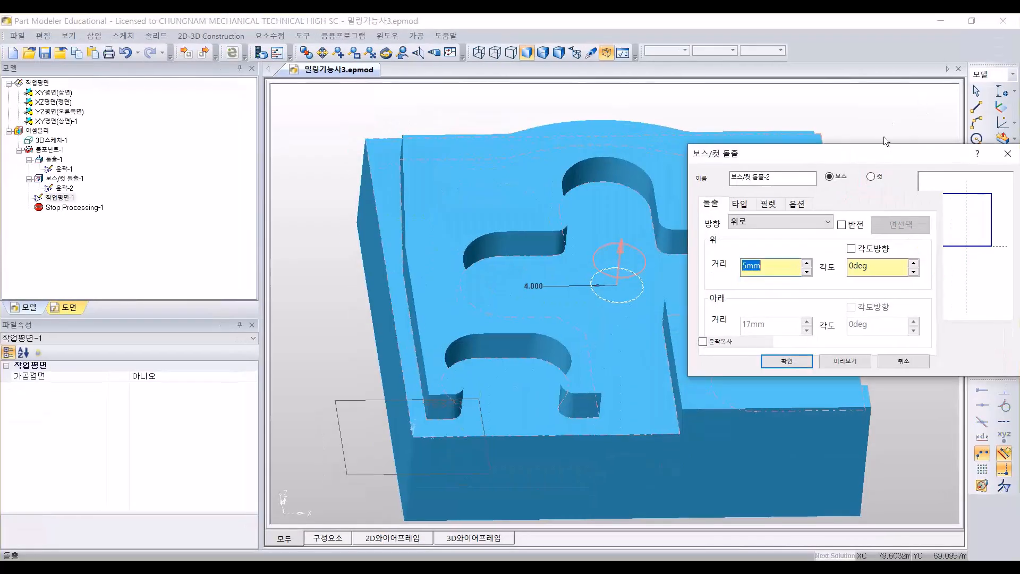
left_click(871, 177)
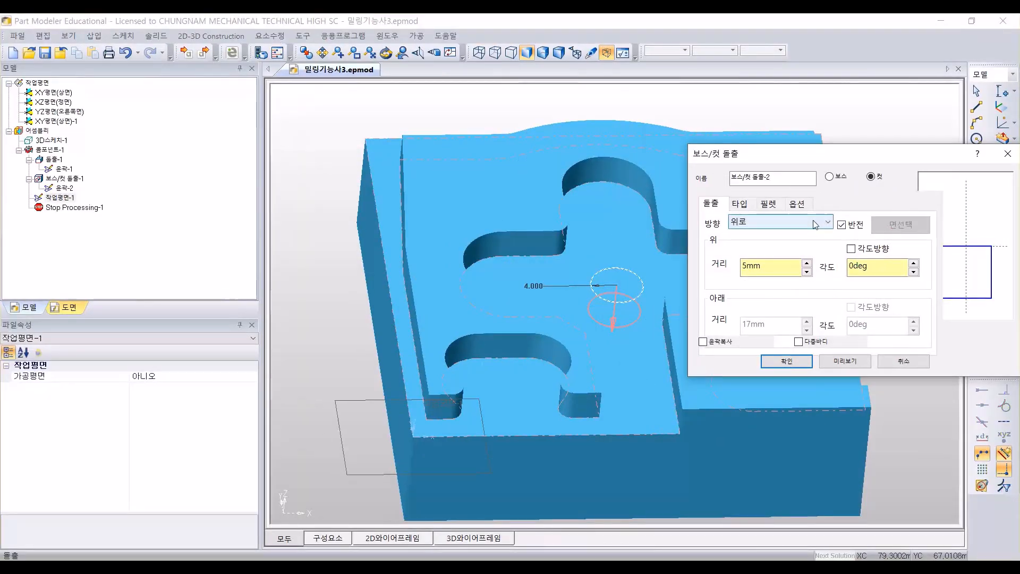
left_click(606, 123)
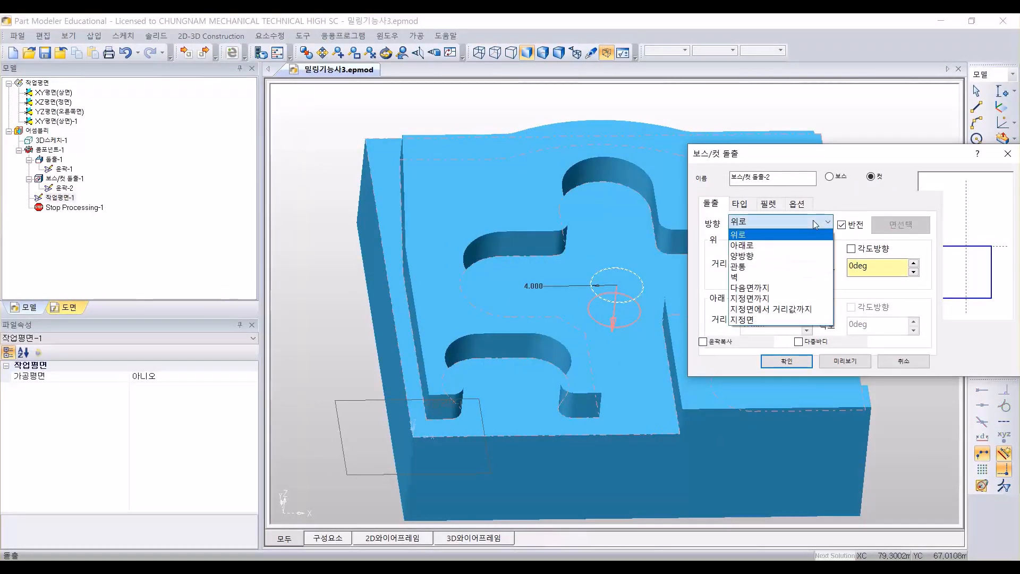
left_click(738, 266)
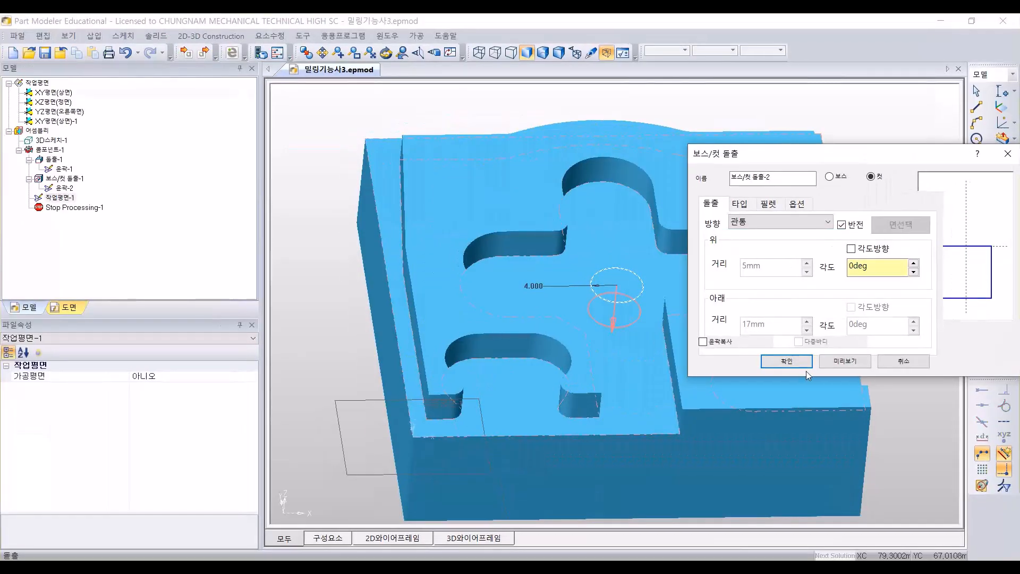
left_click(786, 361)
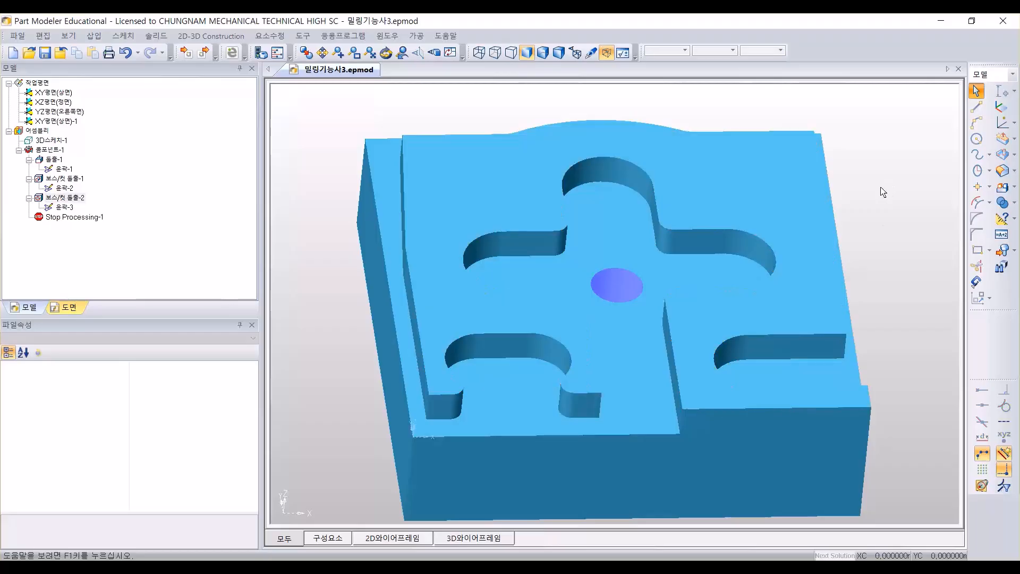
Step: Save the model to the desktop as 밀링기능사3.epmod, replacing the existing file
middle_click_drag(852, 255, 483, 339)
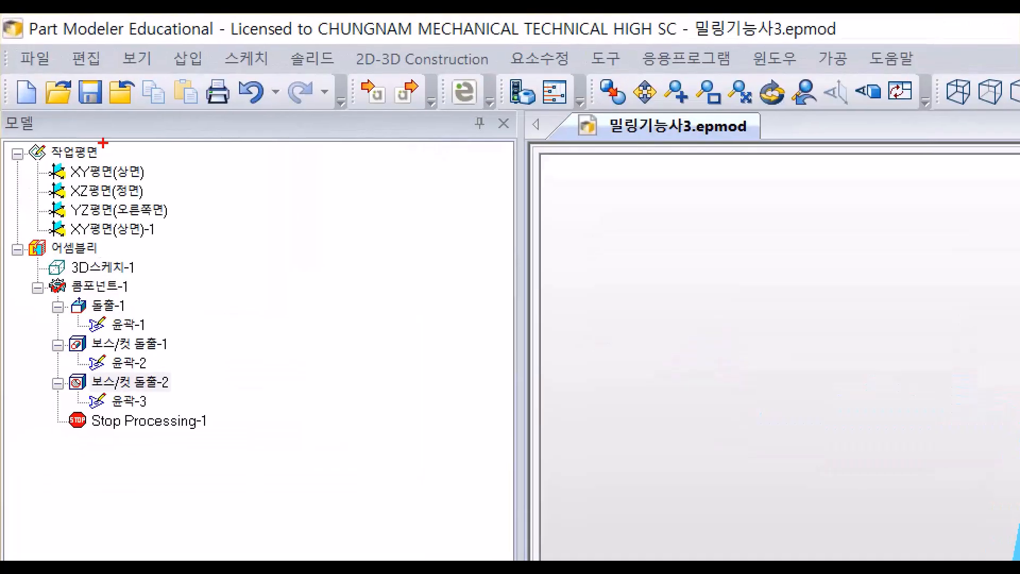
mouse_move(64, 68)
left_mouse_down()
mouse_move(115, 115)
mouse_move(234, 342)
mouse_move(218, 400)
mouse_move(225, 404)
left_mouse_up()
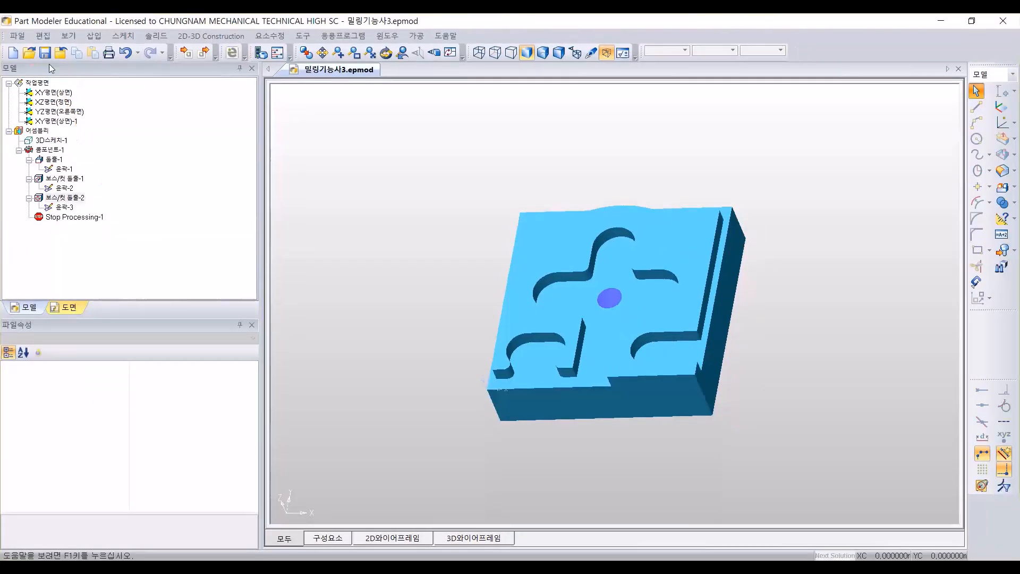
left_click(90, 93)
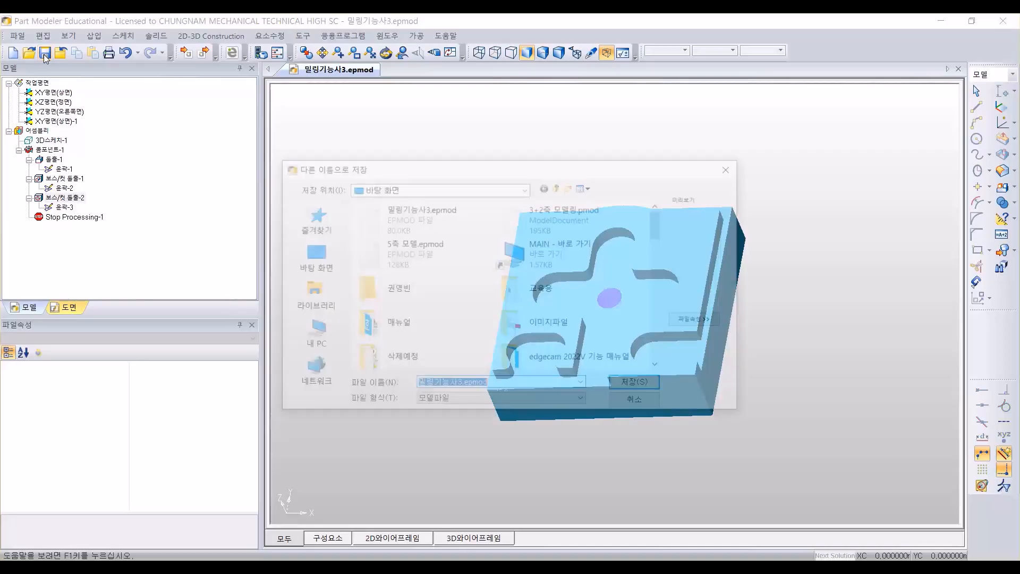
left_click(630, 388)
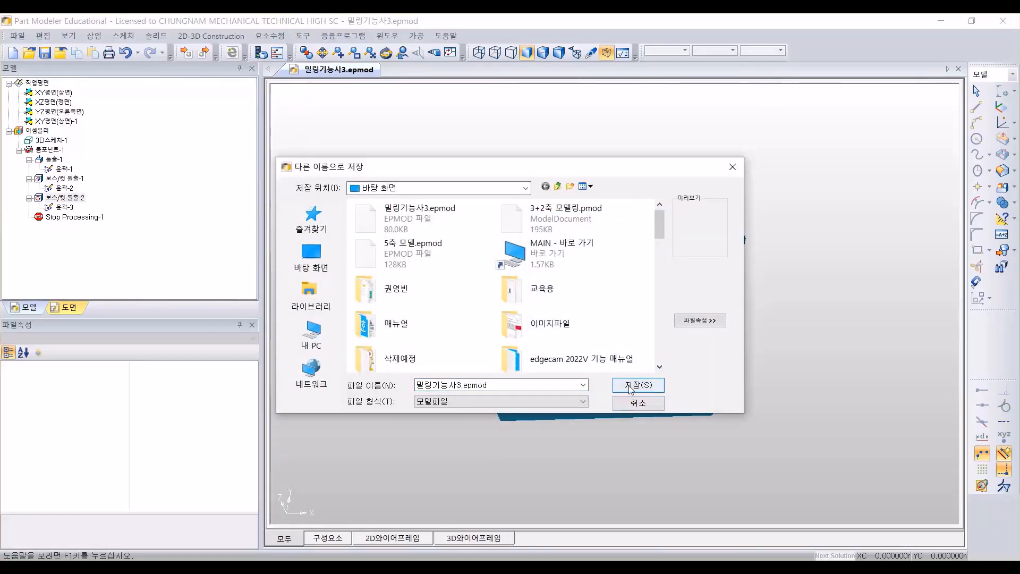
left_click(631, 387)
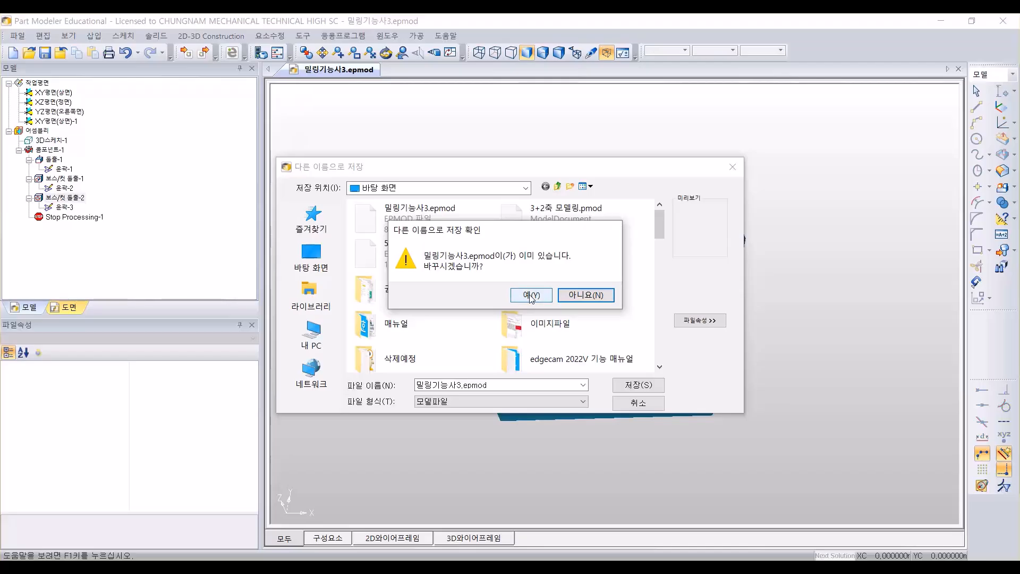
left_click(531, 295)
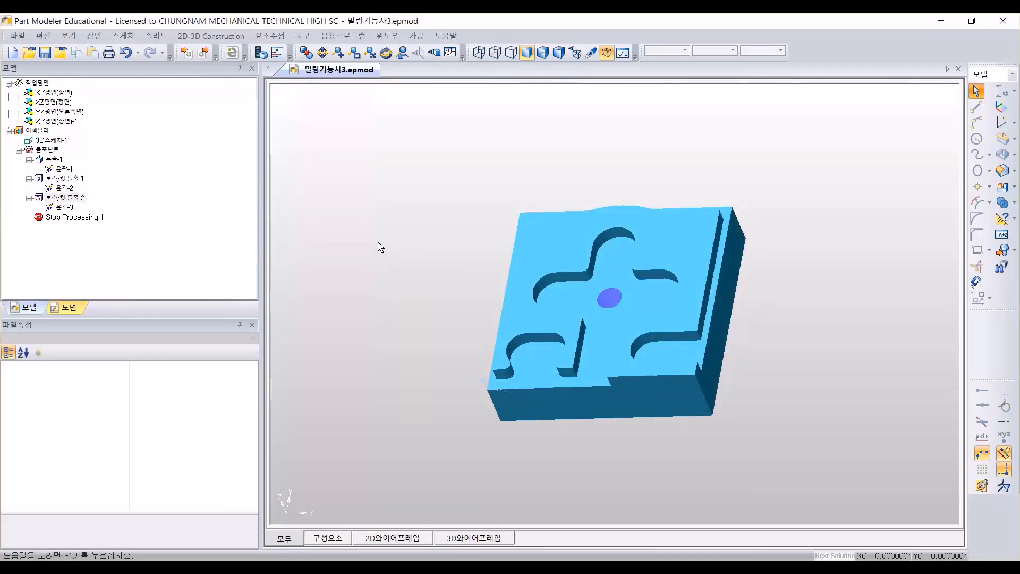
Step: Examine the part's raised boss and mark the two sharp corners at the ends of its straight outer side wall
middle_click_drag(414, 246, 666, 234)
middle_click_drag(757, 186, 728, 217)
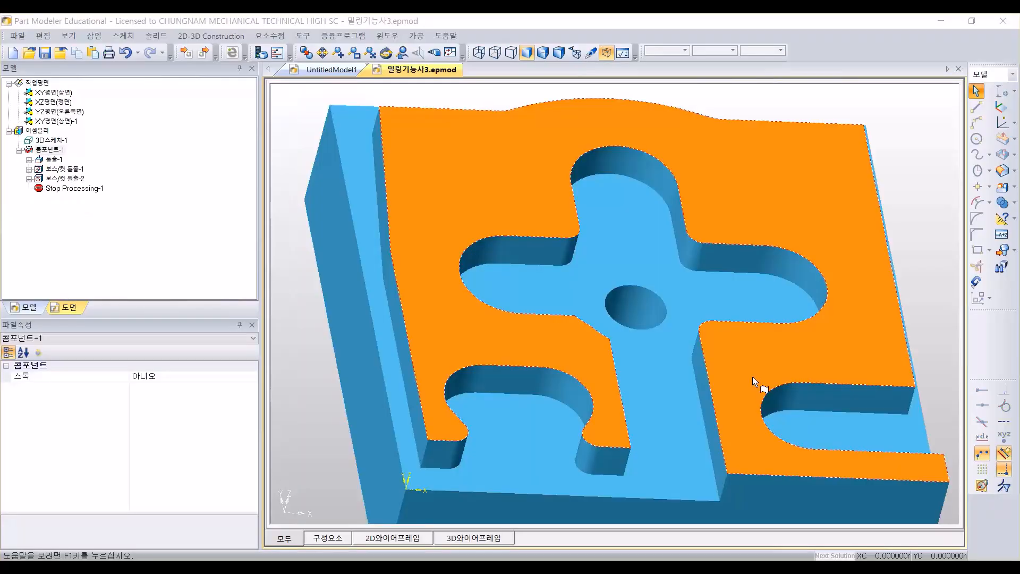
left_click(936, 318)
middle_click_drag(942, 298, 832, 306)
scroll(786, 347, "down", 2)
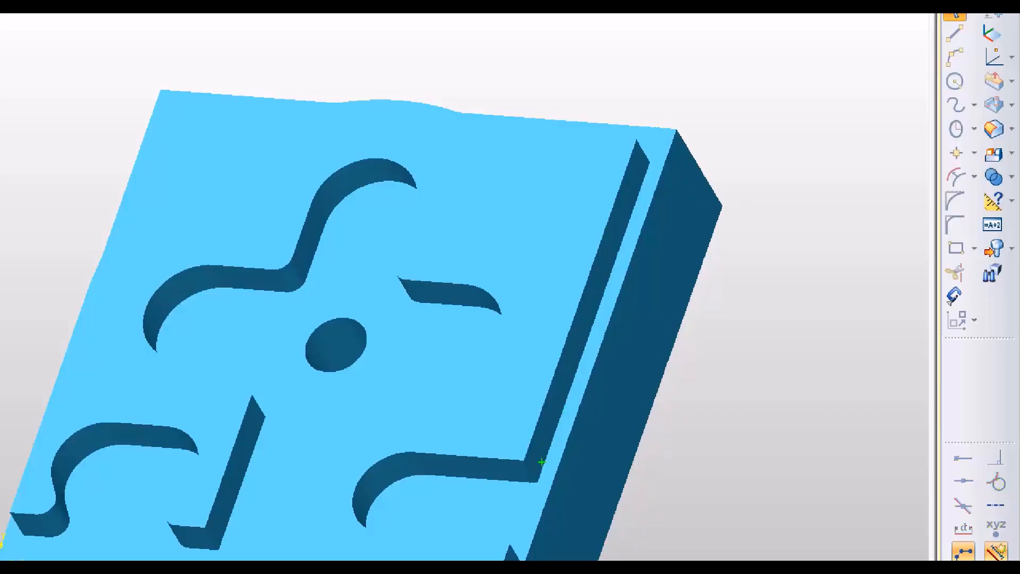
left_click(541, 461)
left_click(642, 162)
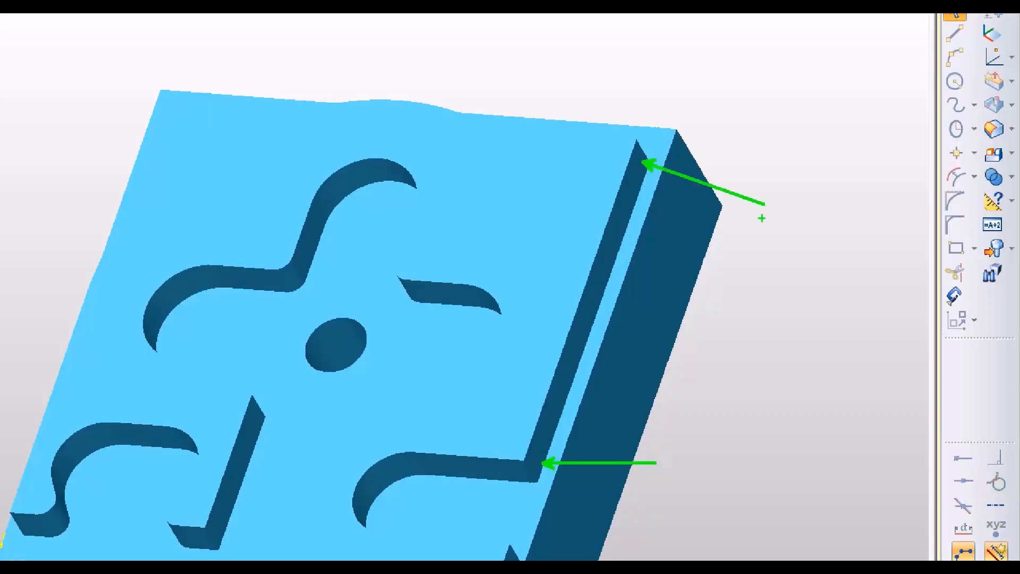
key("Escape")
Step: Check the R6 and R5 corners in the drawing 3-2.pdf in Microsoft Edge, mark both, and return to the model
left_click(305, 567)
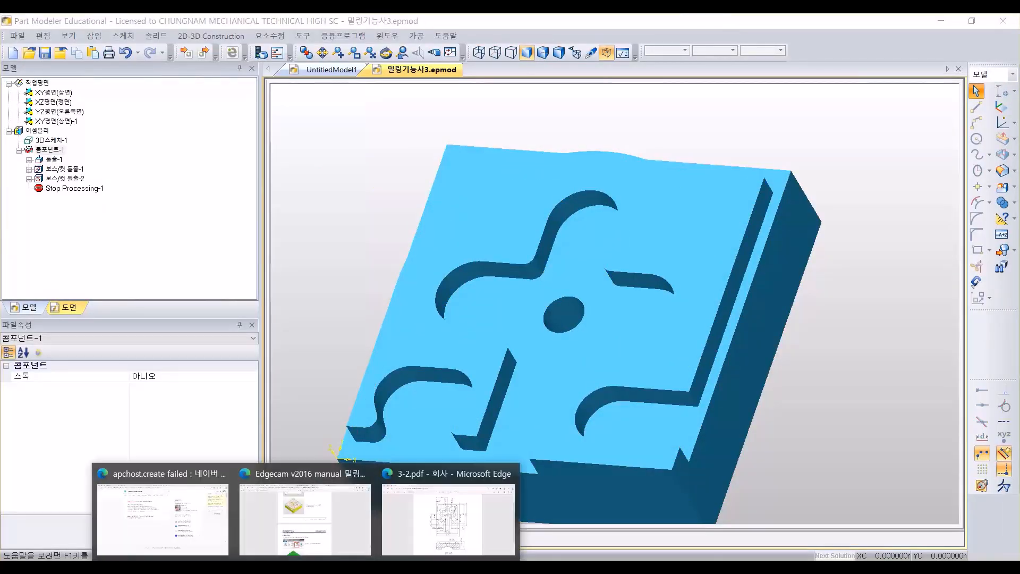
left_click(448, 510)
key("ctrl+1")
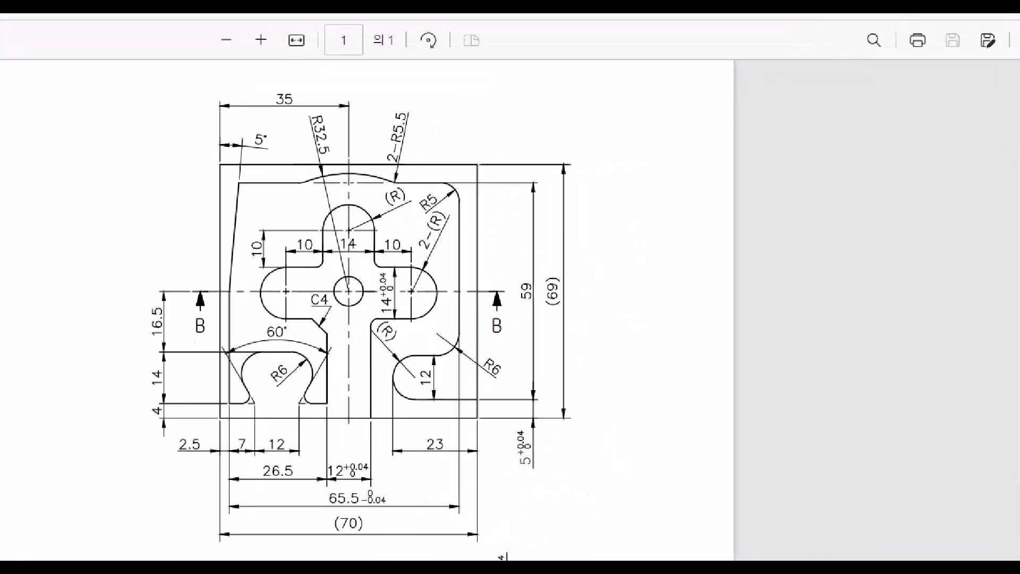
left_click_drag(461, 351, 569, 425, "ctrl+shift")
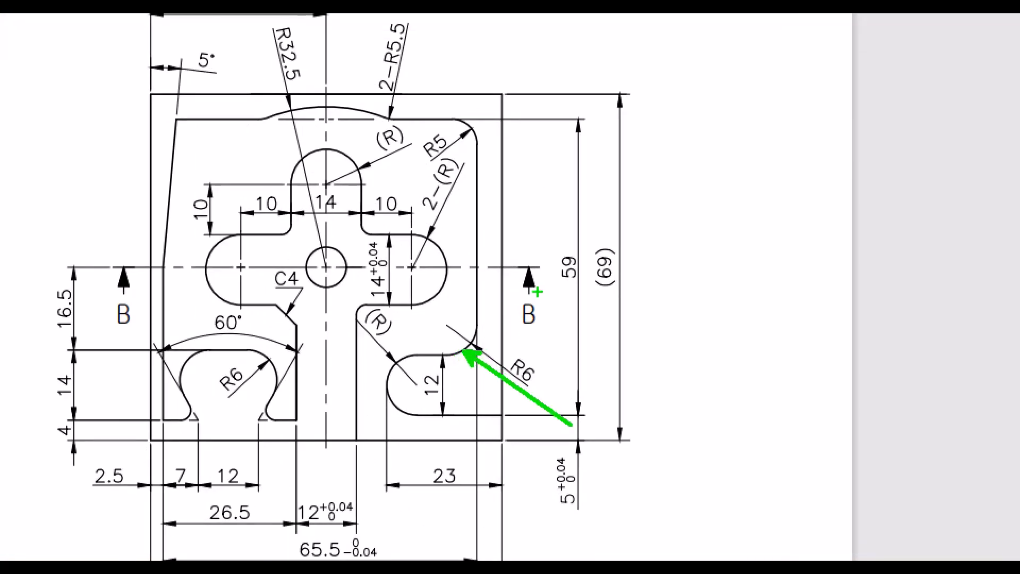
mouse_move(480, 125)
left_mouse_down("ctrl+shift")
mouse_move(644, 87)
mouse_move(656, 97)
left_mouse_up("ctrl+shift")
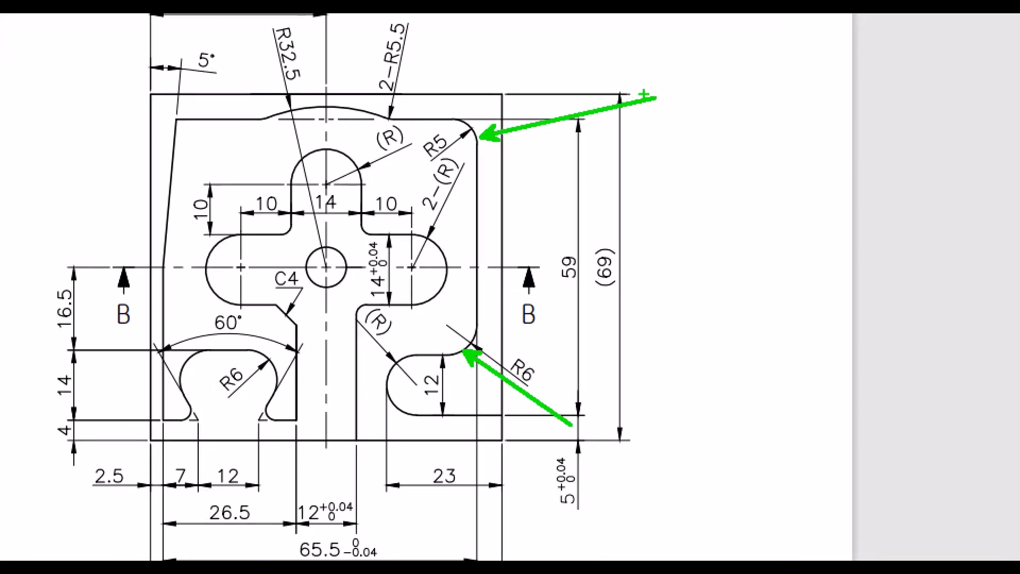
key("Escape")
key("alt+Tab")
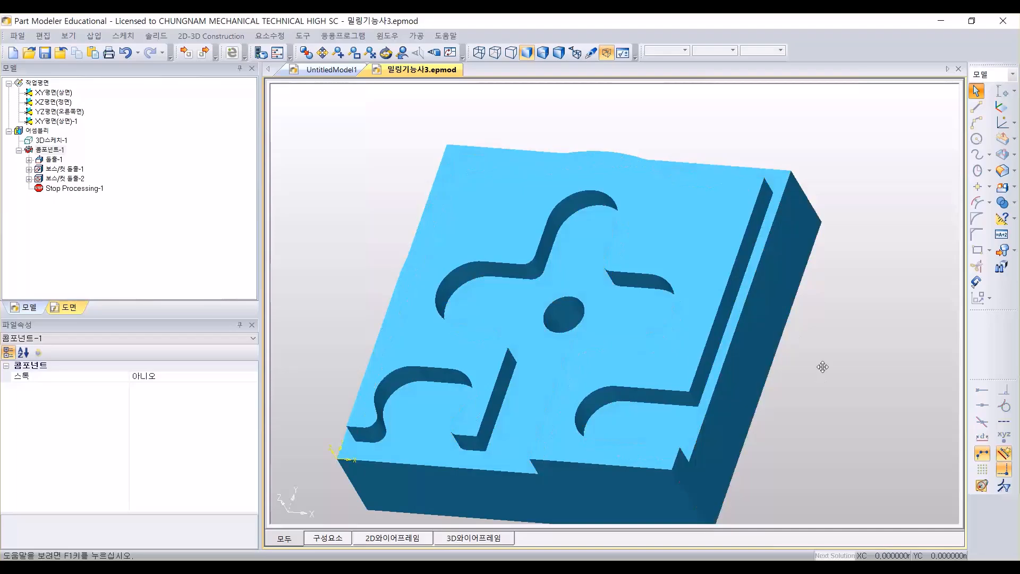
Step: Inspect the part from above and from below, including the through hole's opening on the underside
middle_click_drag(611, 247, 631, 235)
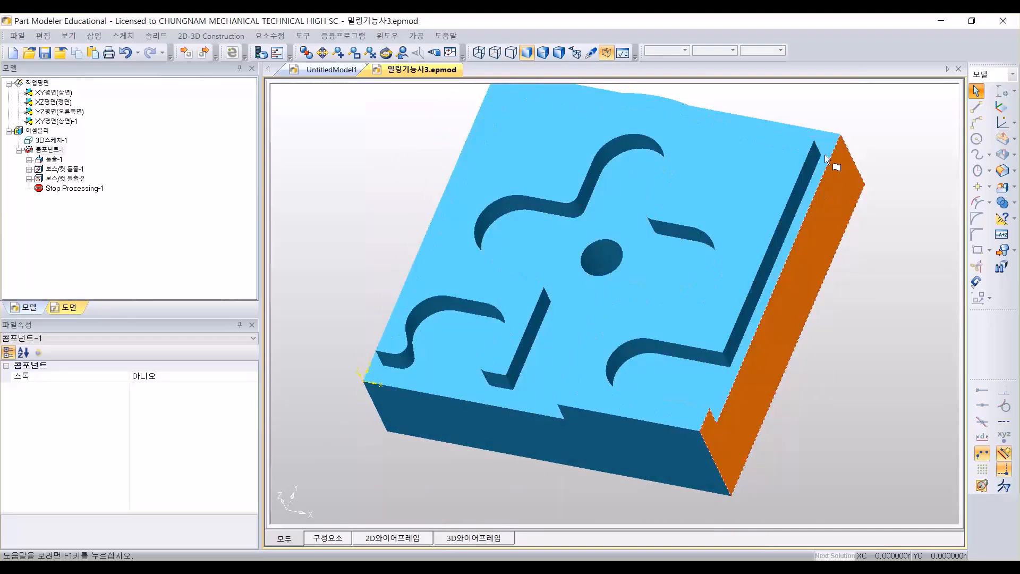
middle_click_drag(860, 346, 832, 361)
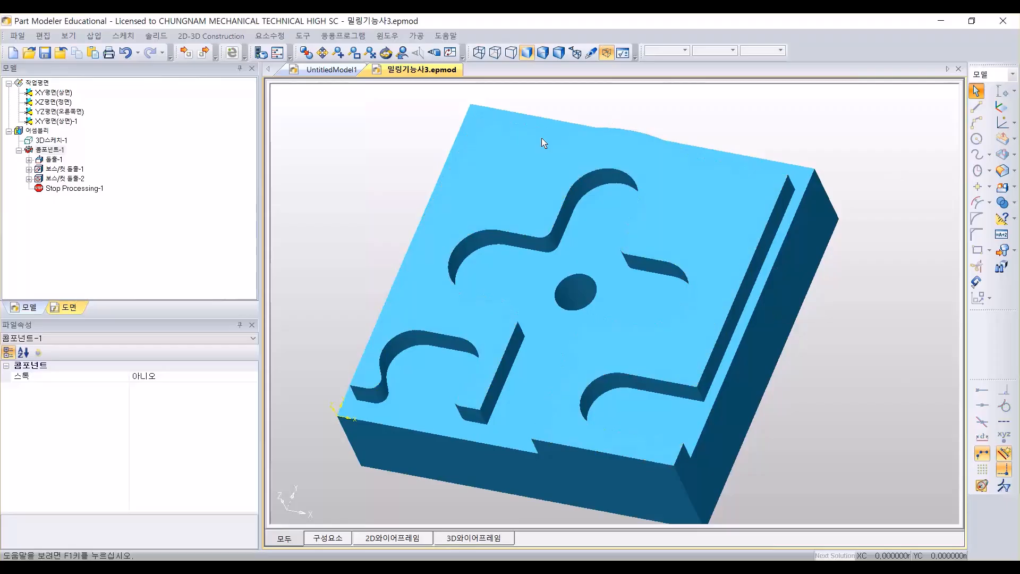
scroll(730, 230, "down", 1)
middle_click_drag(869, 251, 858, 223)
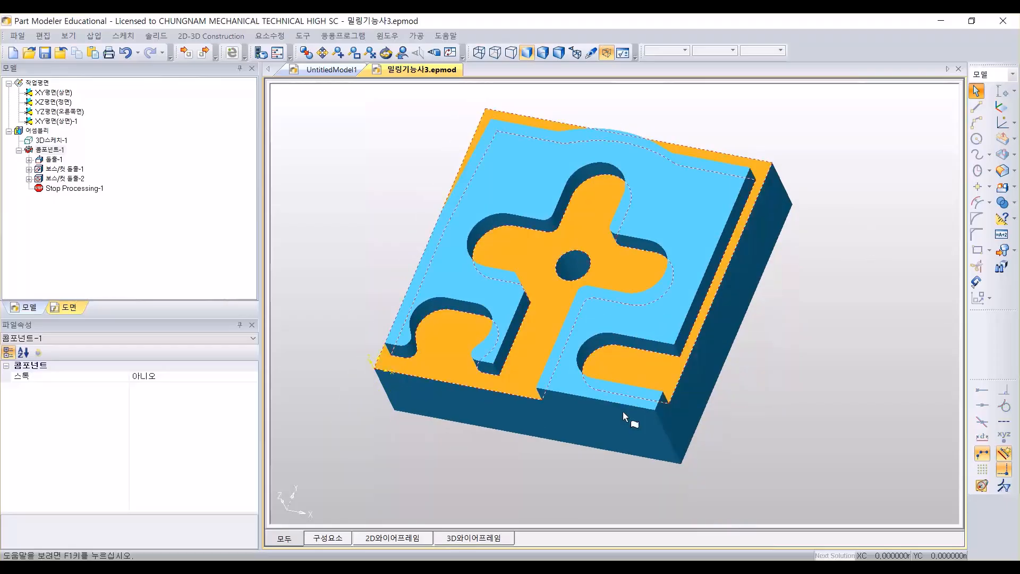
middle_click_drag(489, 483, 587, 337)
middle_click_drag(509, 414, 494, 430)
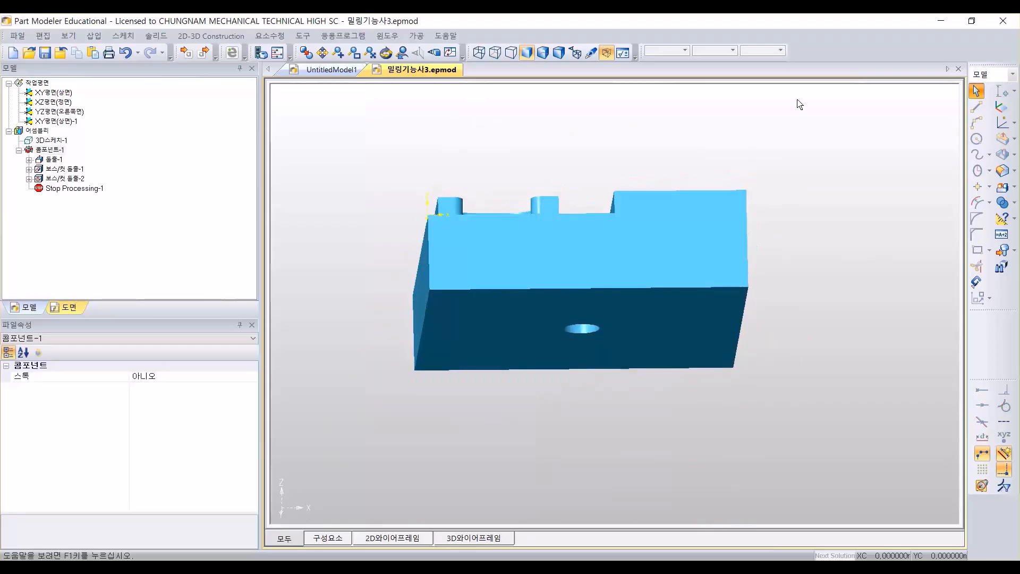
middle_click_drag(800, 104, 654, 235)
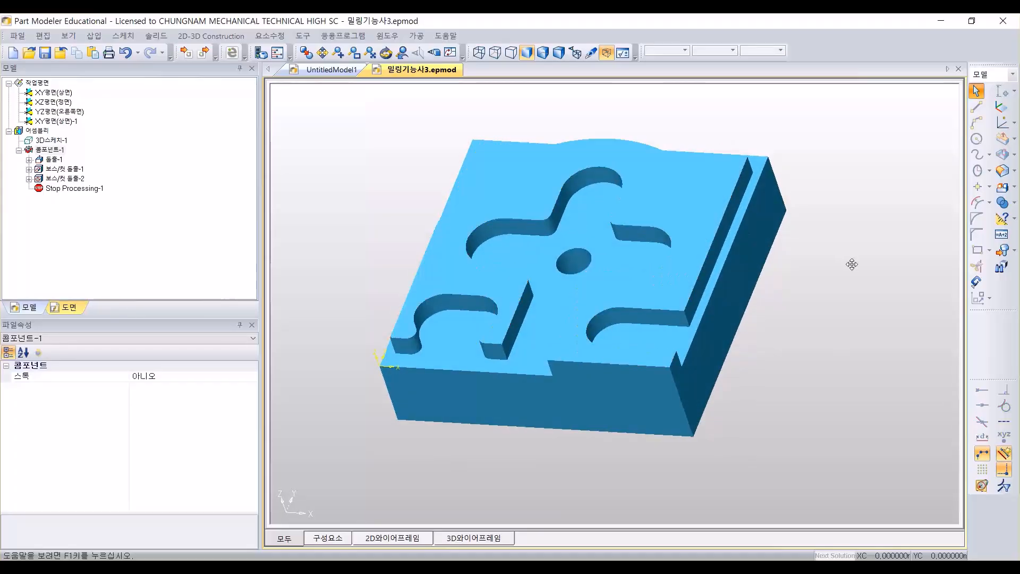
Step: Mark the two unrounded vertical edges at the ends of the boss's long side wall for filleting
middle_click_drag(851, 264, 822, 291)
key("ctrl+1")
left_click(903, 286)
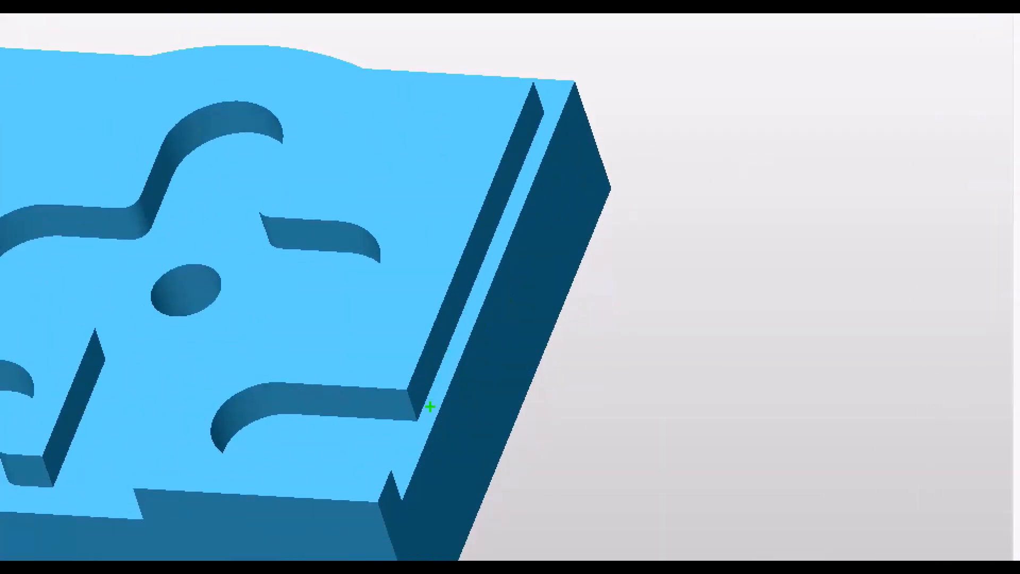
left_click_drag(413, 408, 539, 437, "ctrl+shift")
left_click_drag(535, 100, 679, 184, "ctrl+shift")
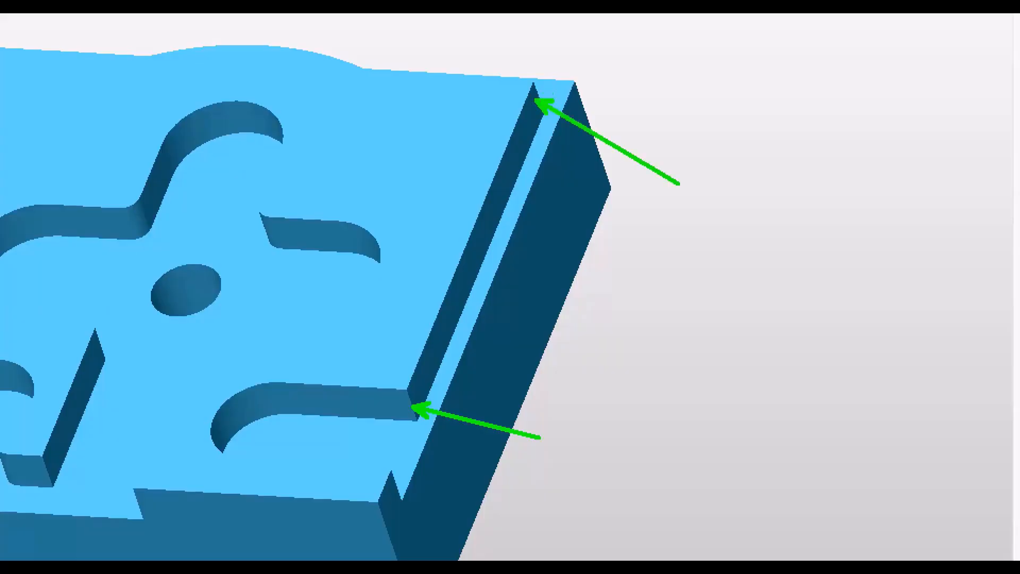
key("Escape")
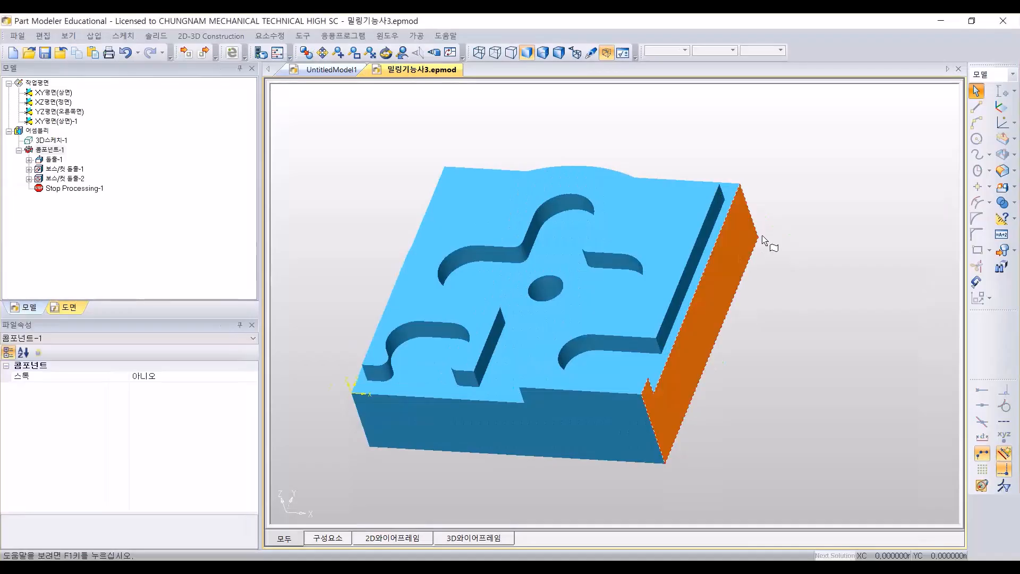
Step: Try a 6 mm radius fillet on the boss's vertical corner edge beside the open side slot, and undo it
left_click(1002, 170)
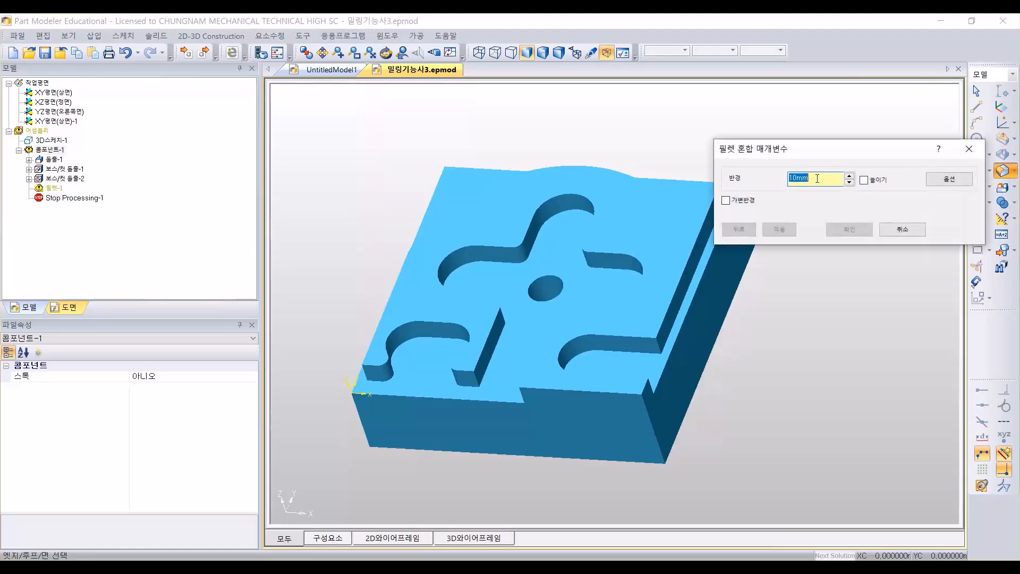
left_click_drag(836, 153, 774, 196)
scroll(691, 367, "up", 5)
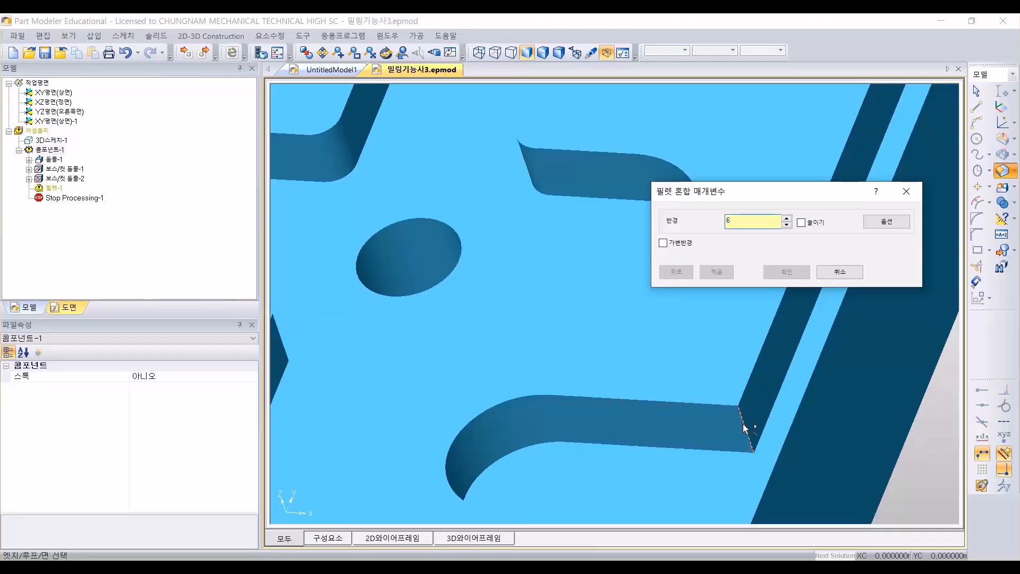
left_click(744, 422)
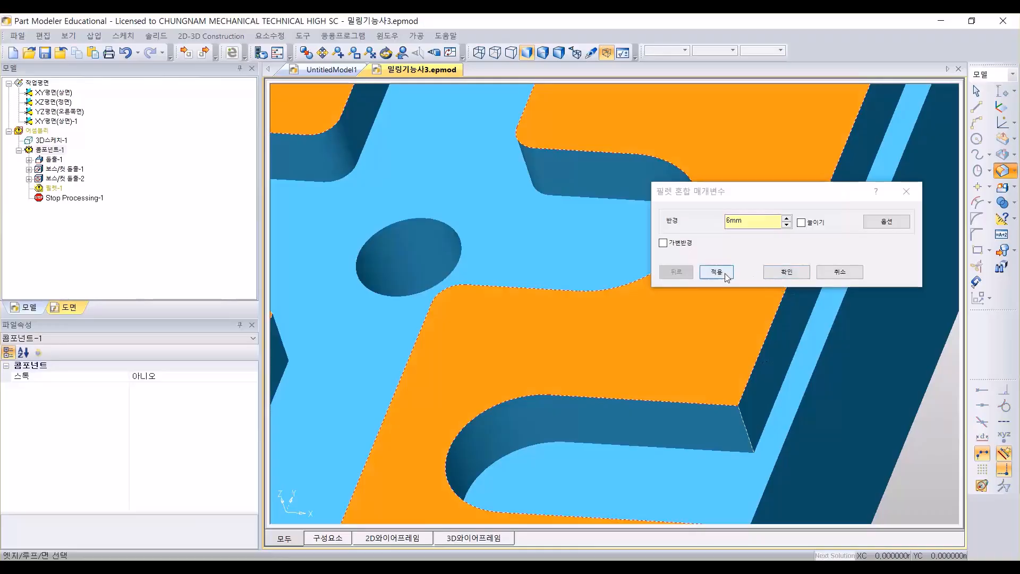
left_click(728, 272)
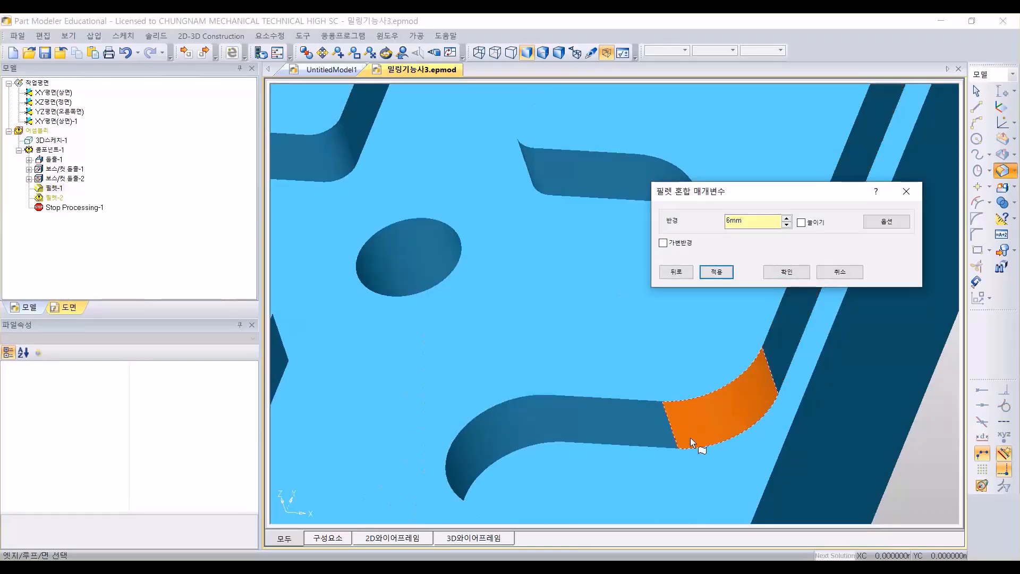
left_click(807, 275)
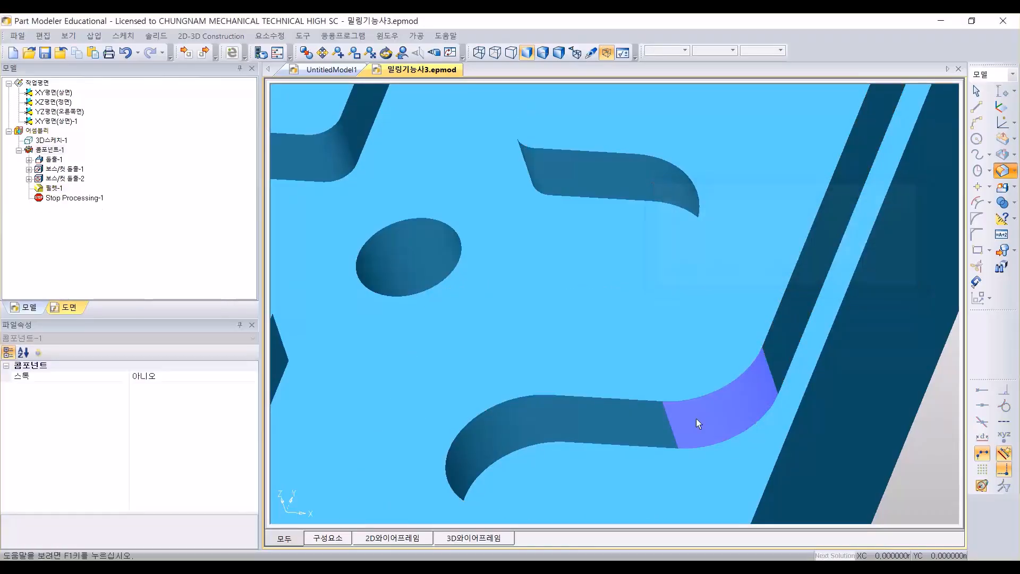
scroll(786, 364, "down", 2)
scroll(880, 360, "down", 1)
key("ctrl+z")
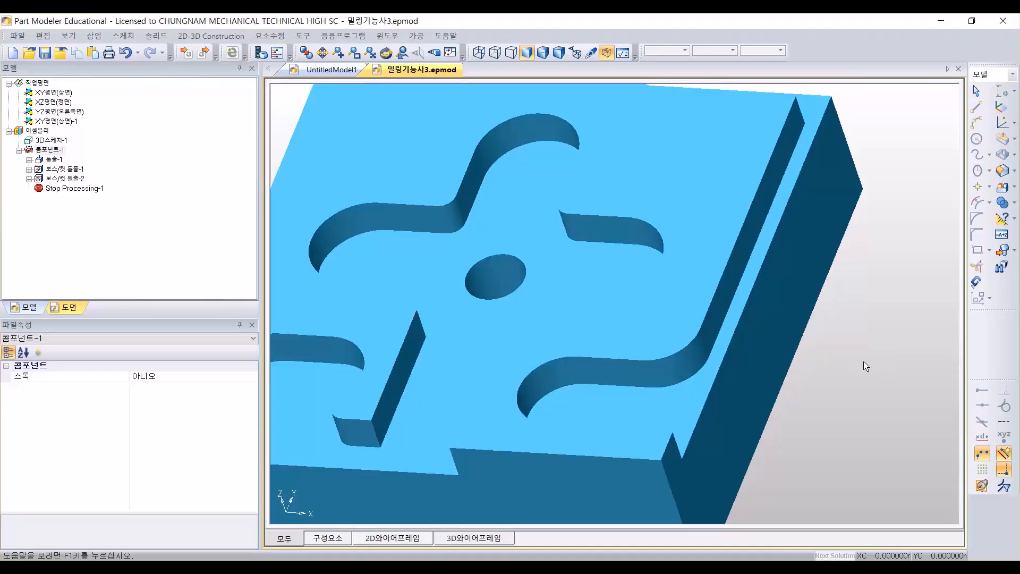
Step: Save the part without the fillet, overwriting 밀링기능사3.epmod on the desktop
middle_click_drag(904, 228, 870, 254)
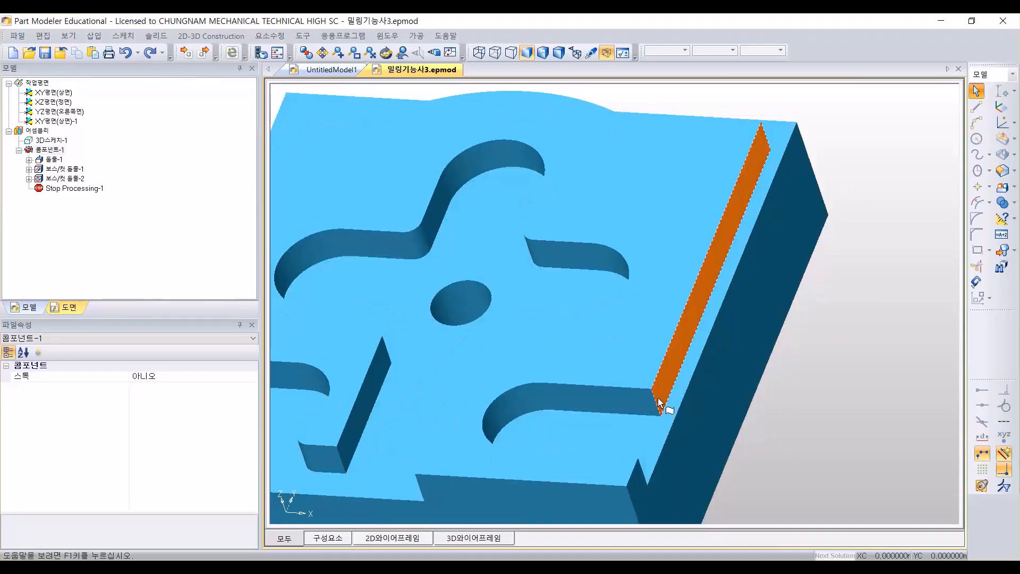
scroll(864, 396, "down", 2)
middle_click_drag(865, 396, 928, 353)
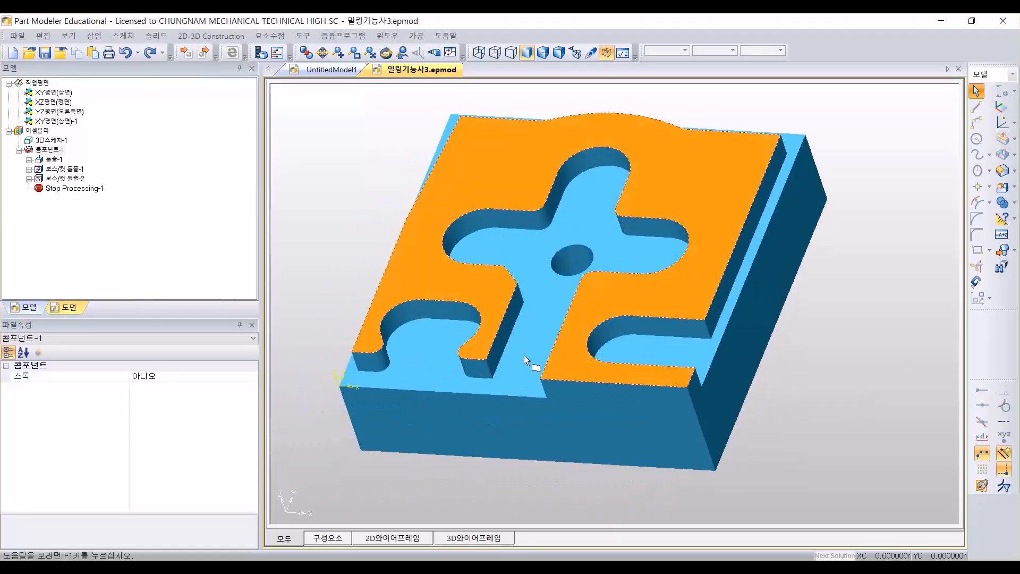
middle_click_drag(391, 248, 409, 225)
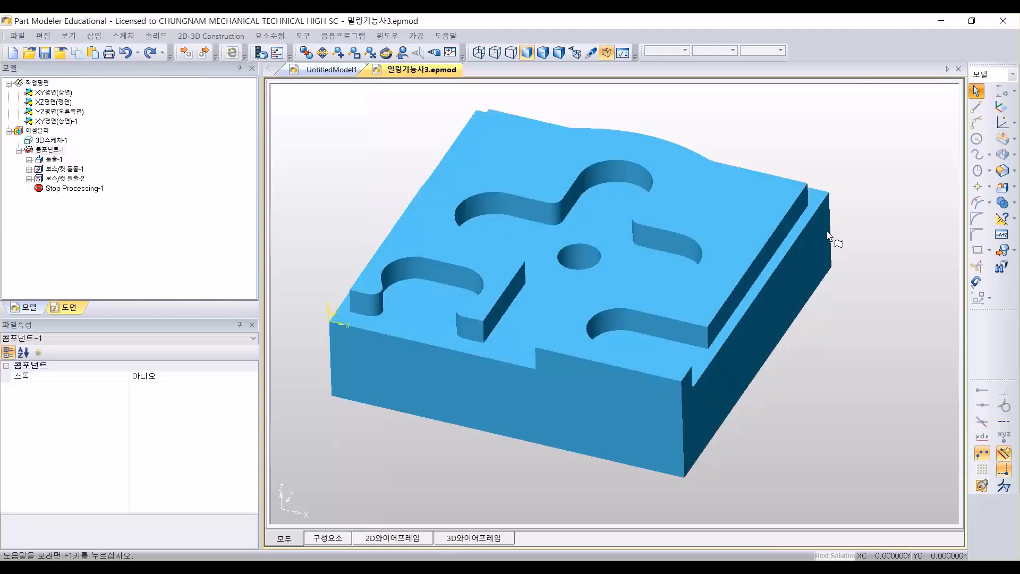
middle_click_drag(867, 125, 846, 154)
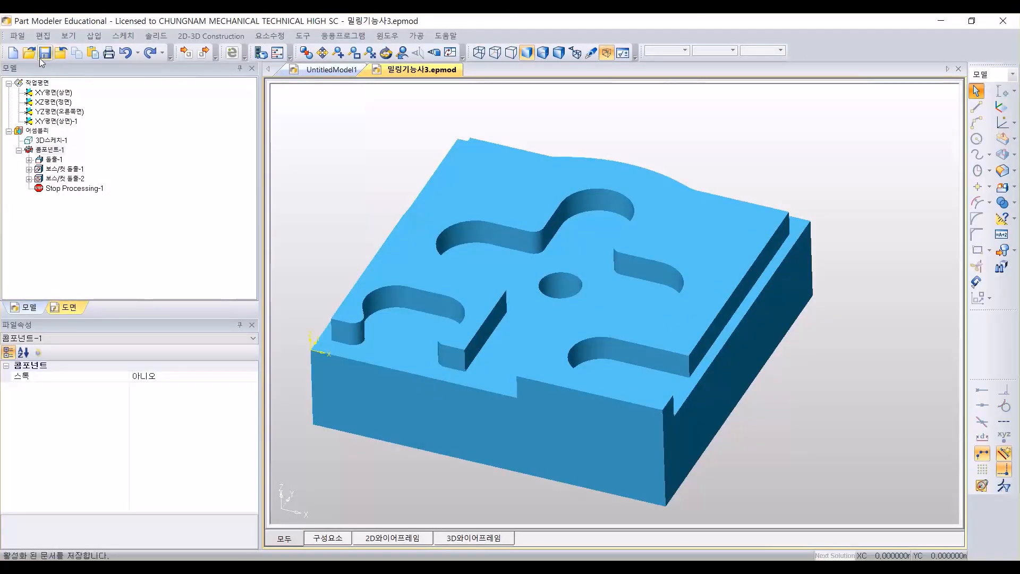
left_click(45, 52)
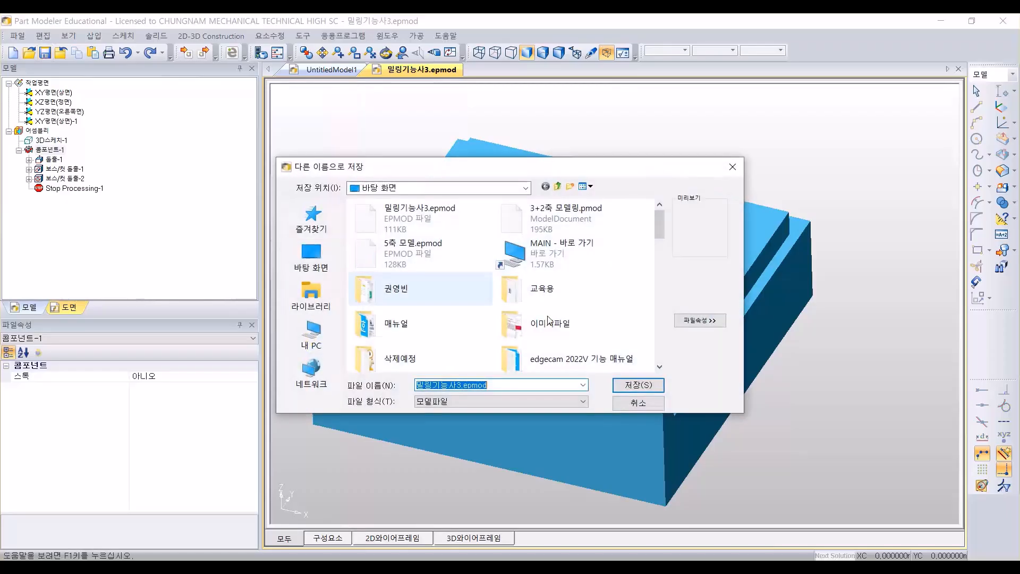
left_click(627, 387)
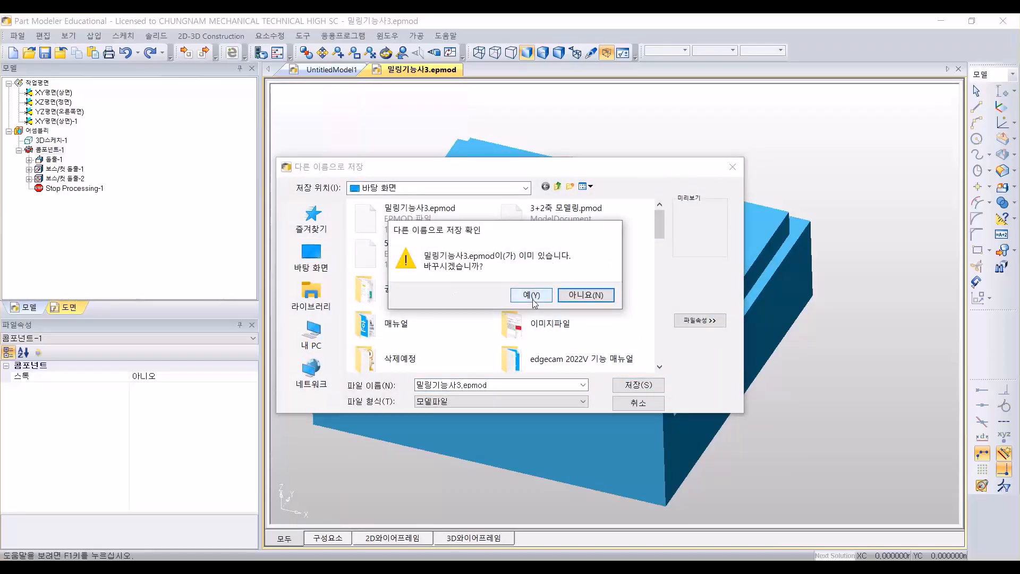
left_click(531, 294)
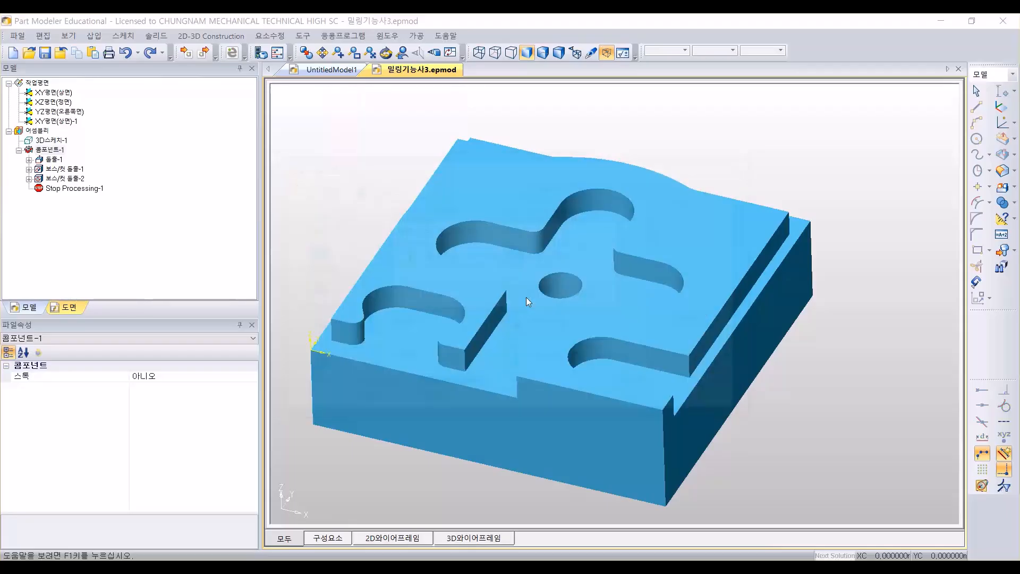